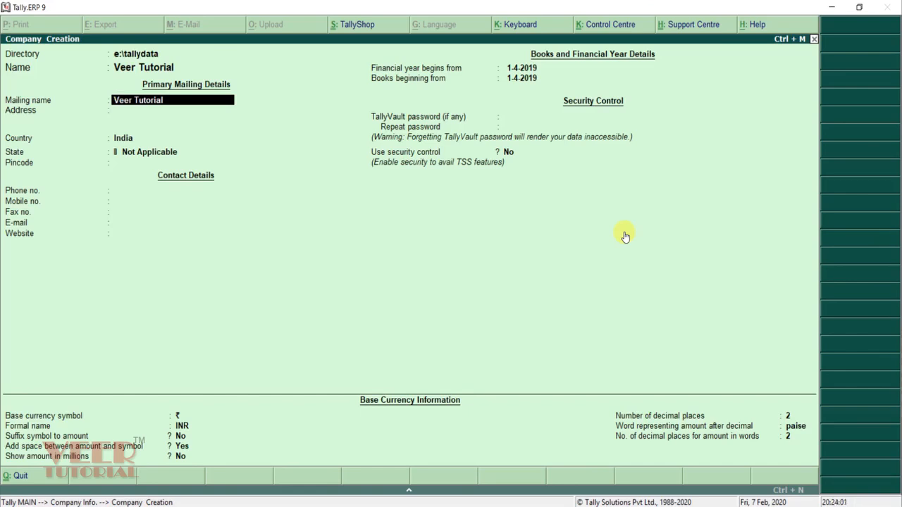
Step: Enter Veer Tutorial's address with state Delhi, keep the 1-4-2019 year start, and leave the vault password blank
key(Return)
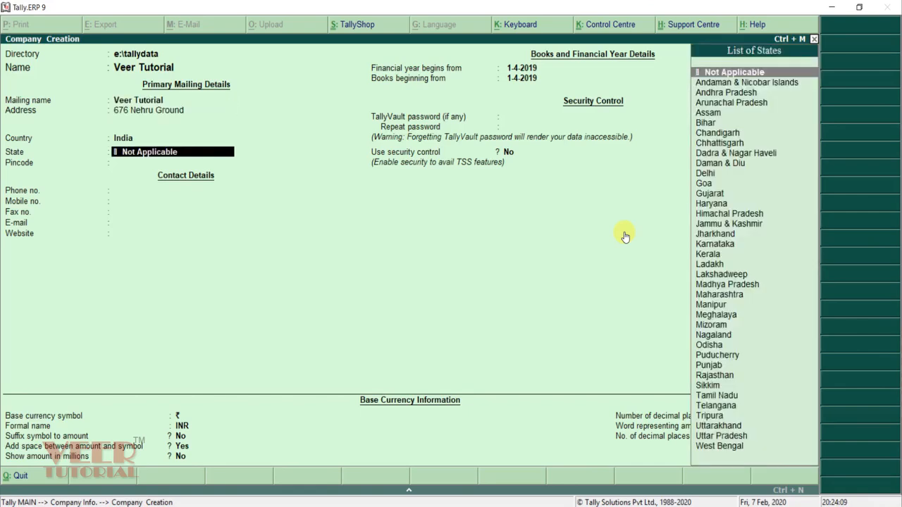
text(Delhi)
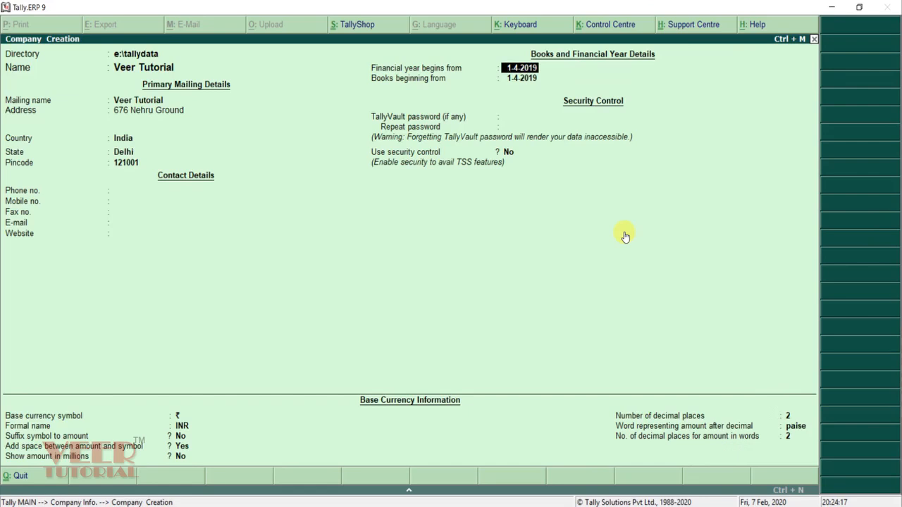
key(Return)
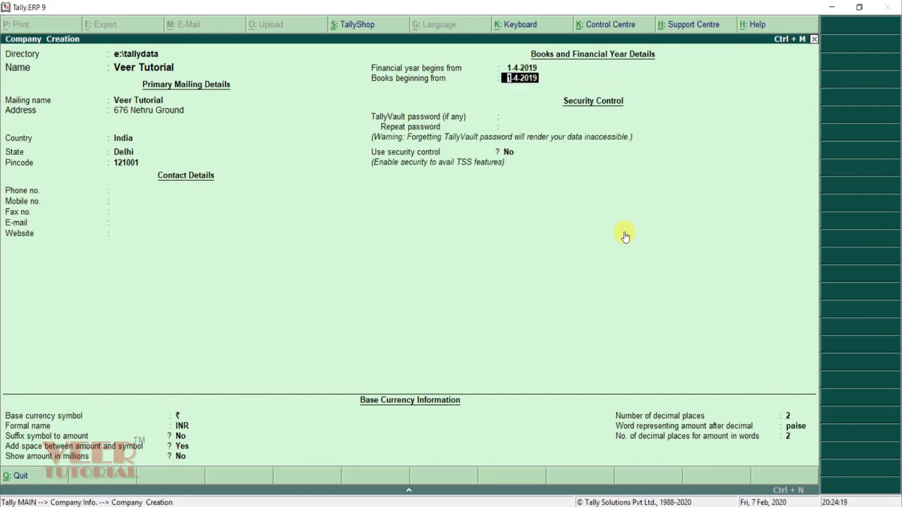
key(Return)
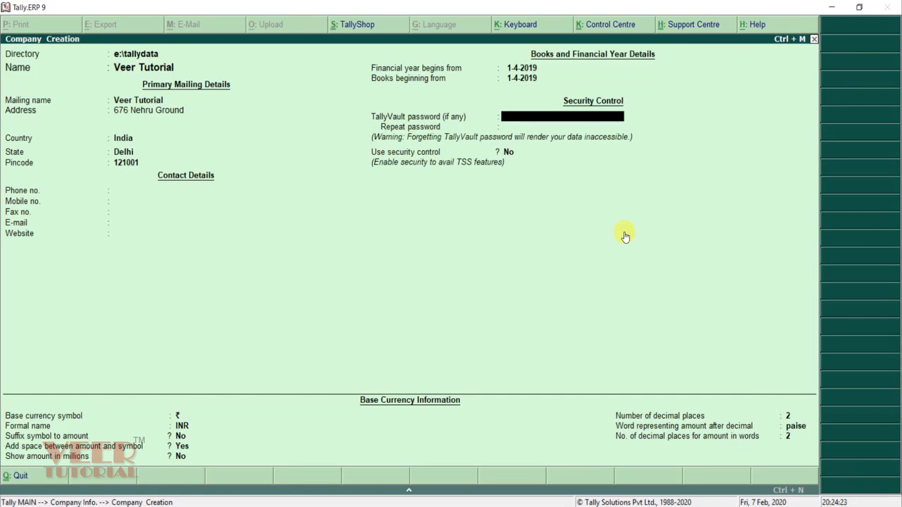
key(Return)
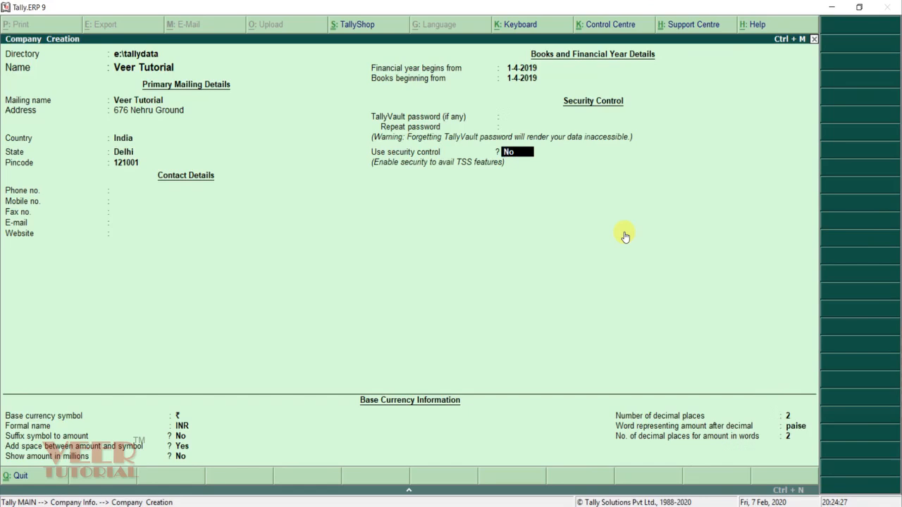
Step: Enable security control with administrator name admin and a confirmed password
text(yes)
key(Return)
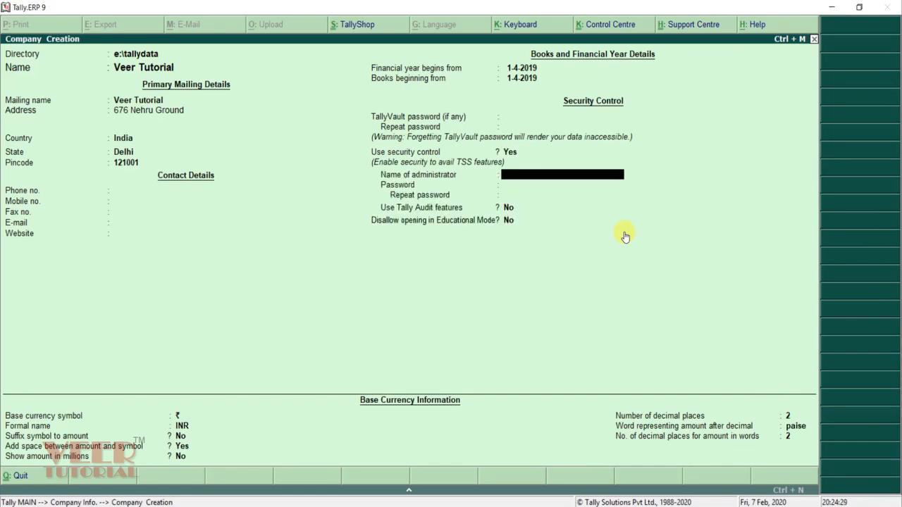
text(admin)
key(Return)
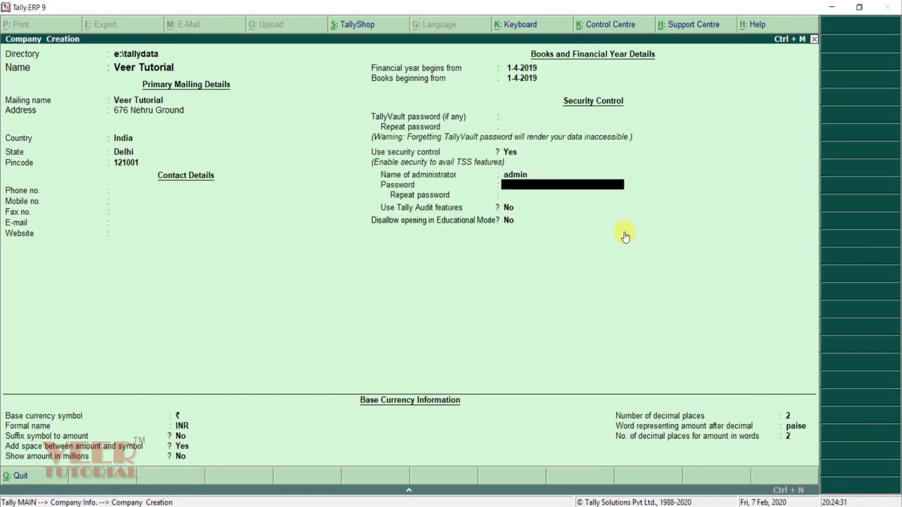
text(***)
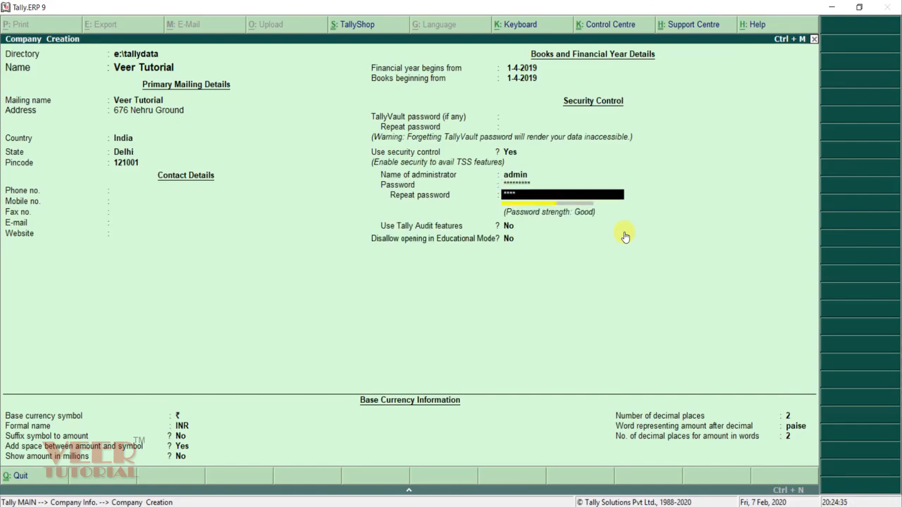
text(**)
key(Return)
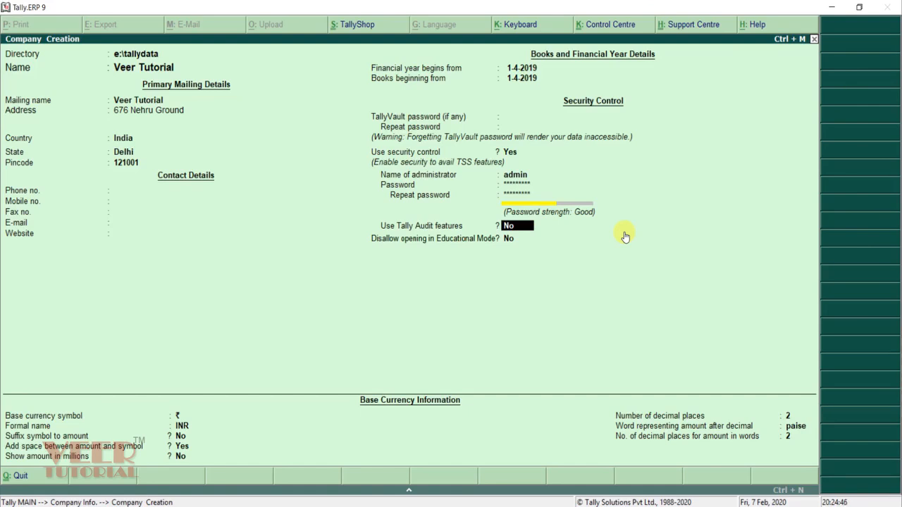
Step: Keep Tally Audit, educational mode and currency defaults, then accept the new company
key(Return)
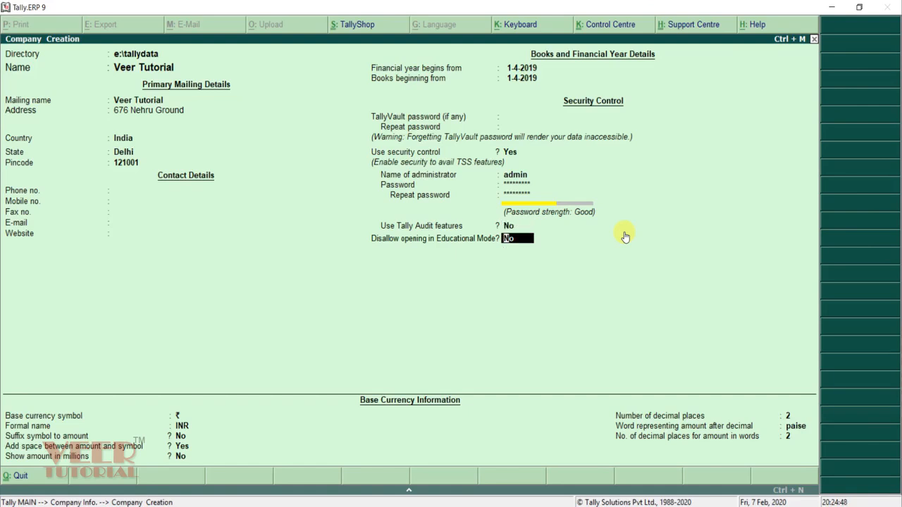
key(Return)
key(Return)
key(Return)
key(Return)
key(Return)
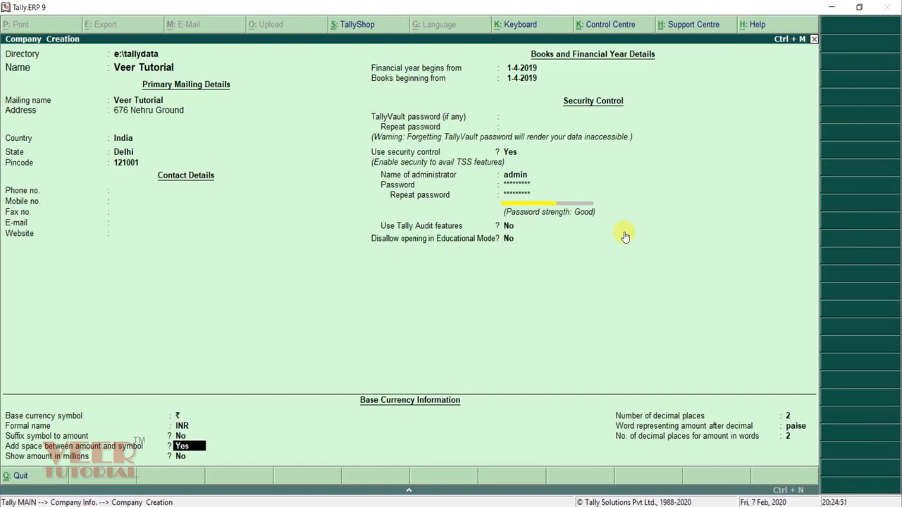
key(Return)
key(Return)
key(Return)
key(Return)
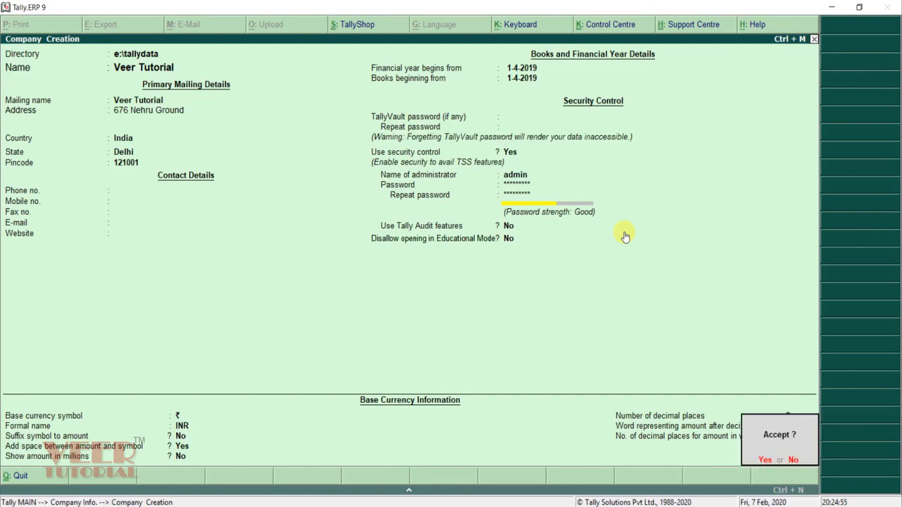
key(Return)
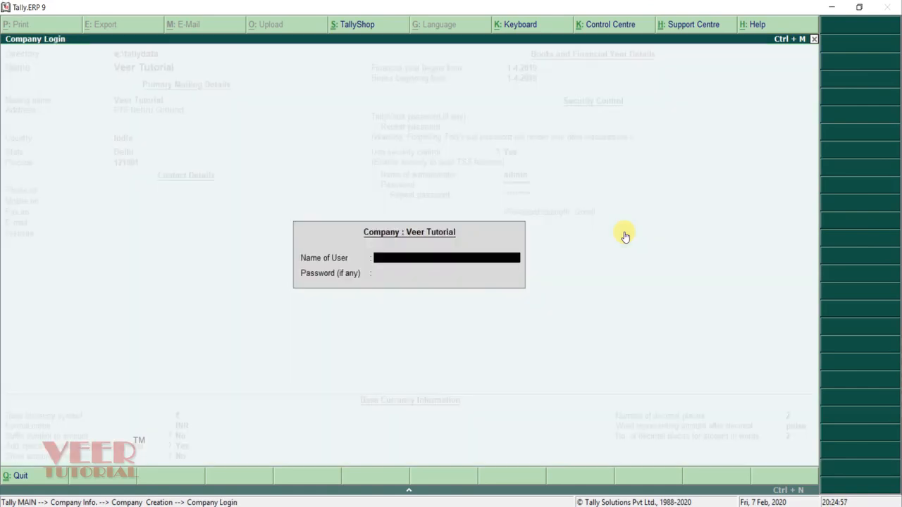
Step: Log in to Veer Tutorial as user admin with its password
text(admin)
key(Return)
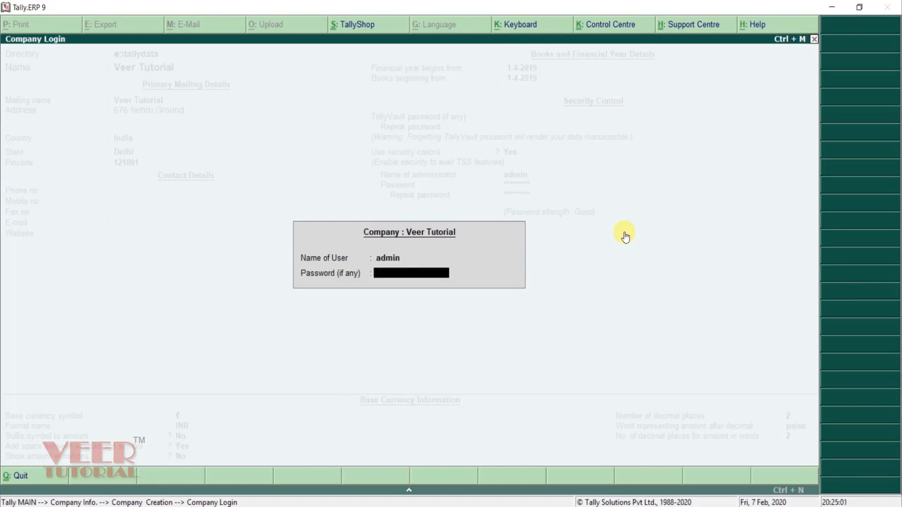
text(*****)
key(Return)
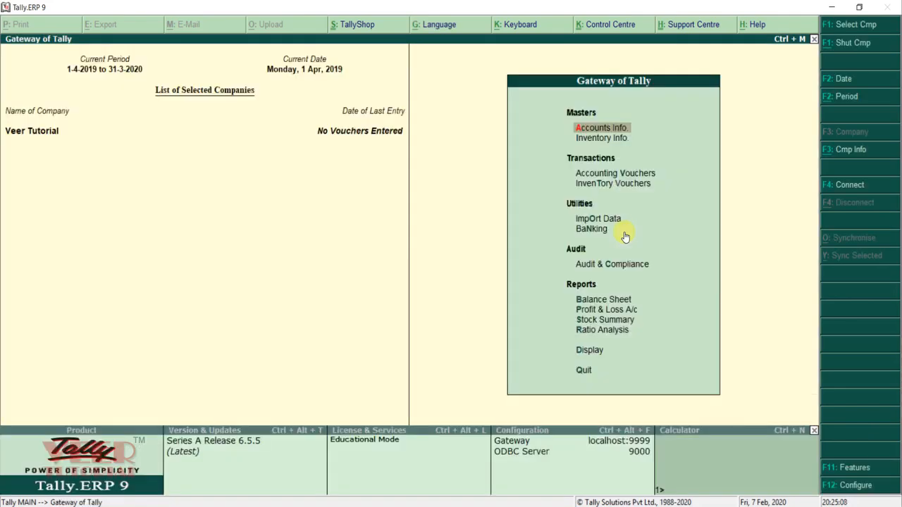
Step: Bring up the Statutory & Taxation company features through F11
key(F11)
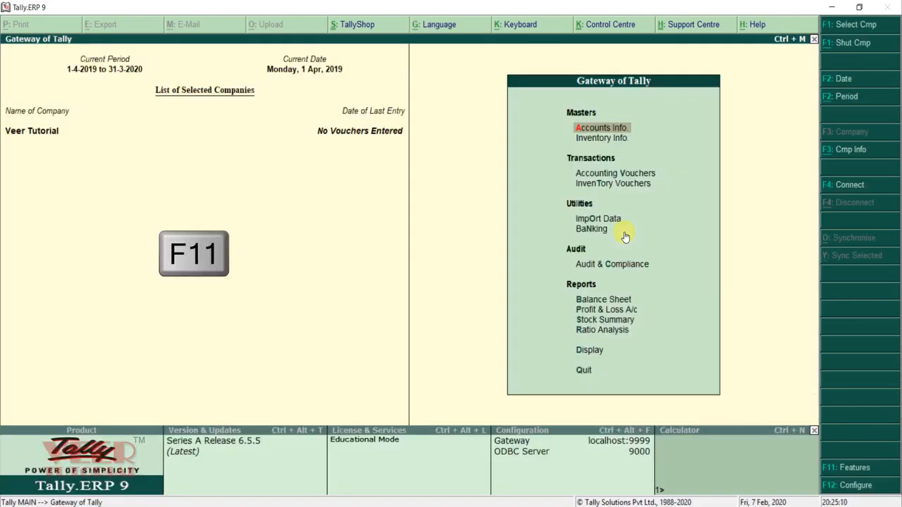
key(Down)
key(Down)
click(624, 236)
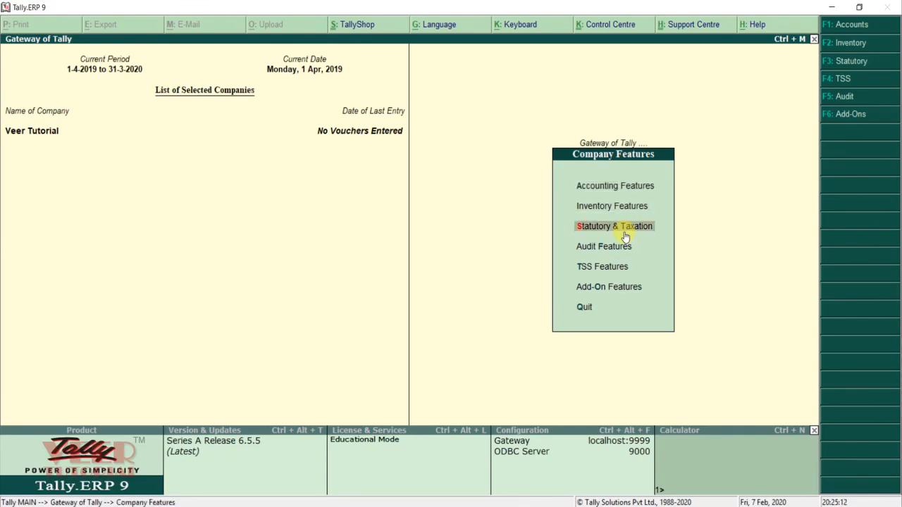
Step: Enable GST with Delhi Regular registration from 1-Apr-2019 and enter the company's GSTIN
key(y)
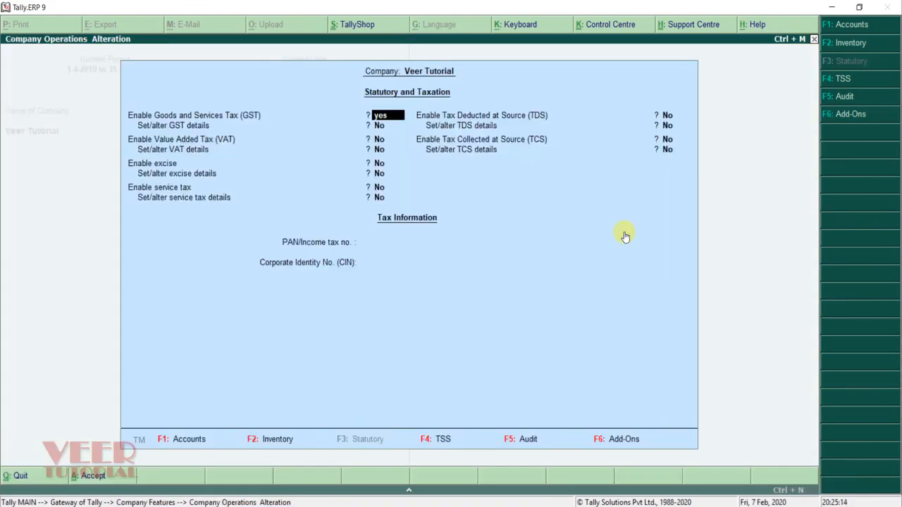
key(Return)
key(y)
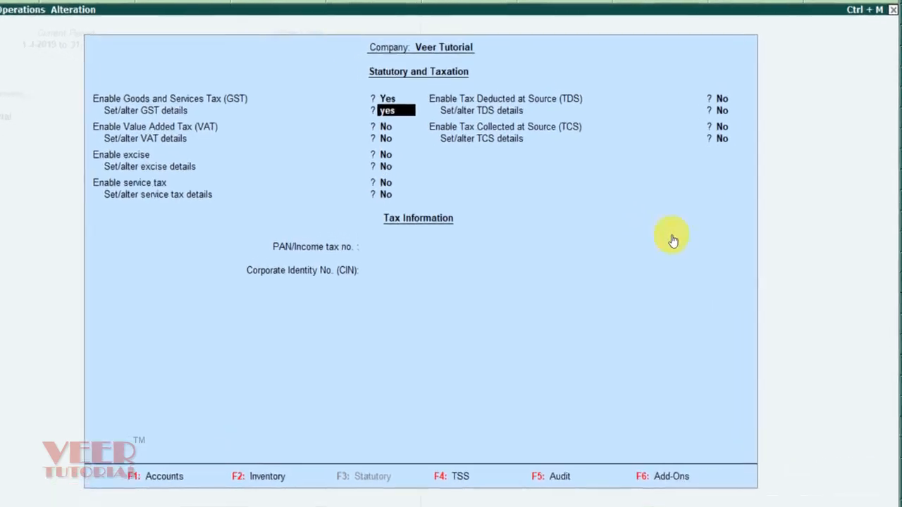
key(Return)
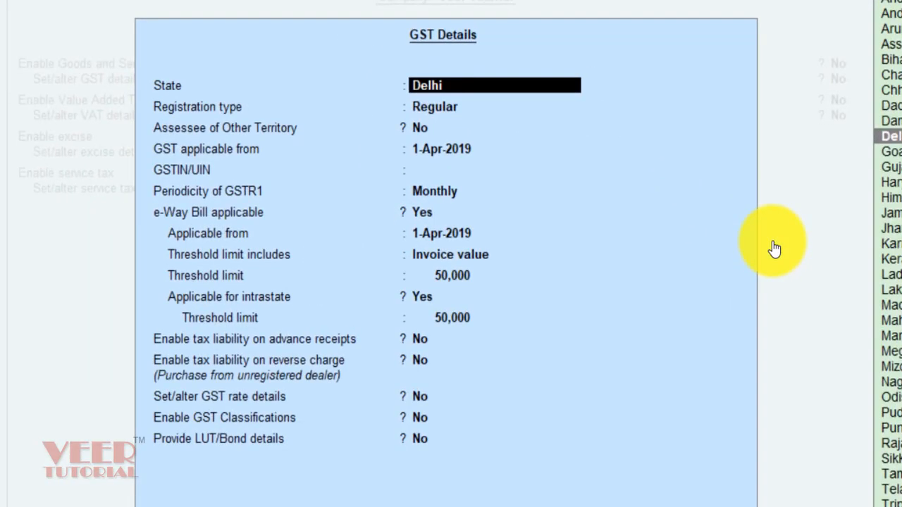
key(Return)
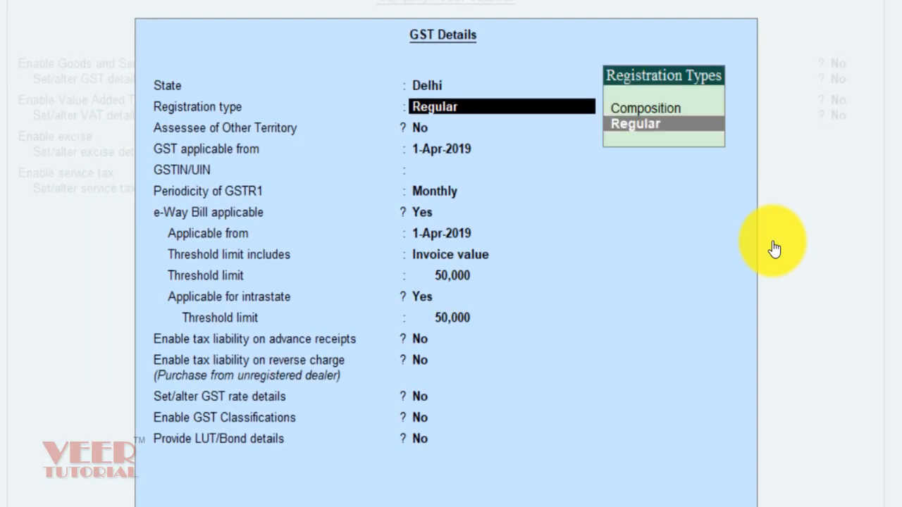
key(Return)
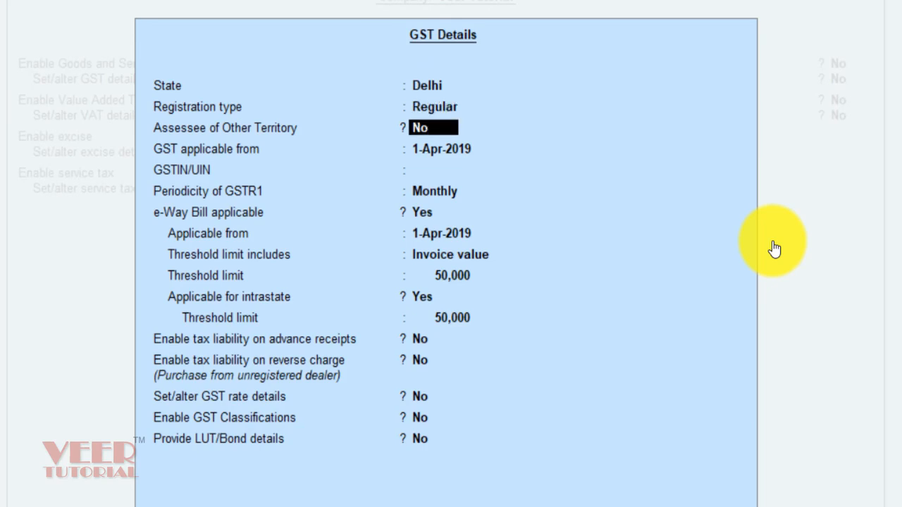
key(Return)
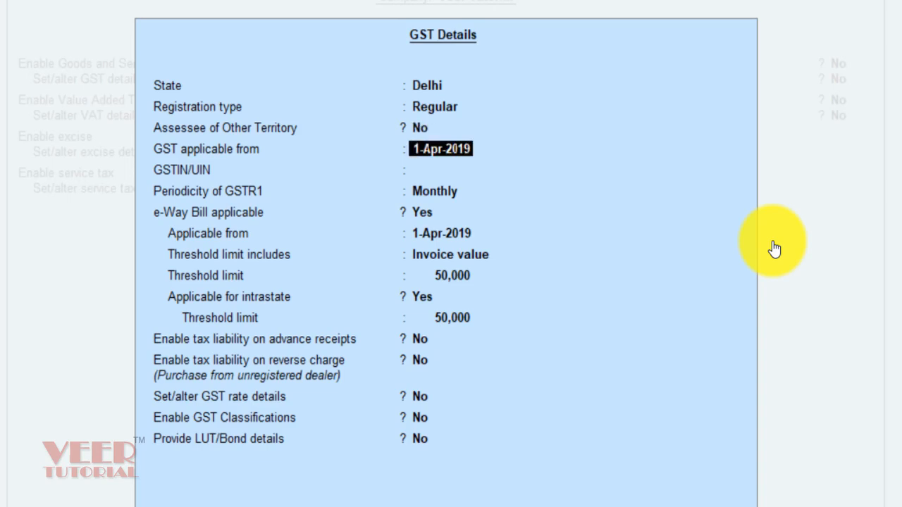
key(Return)
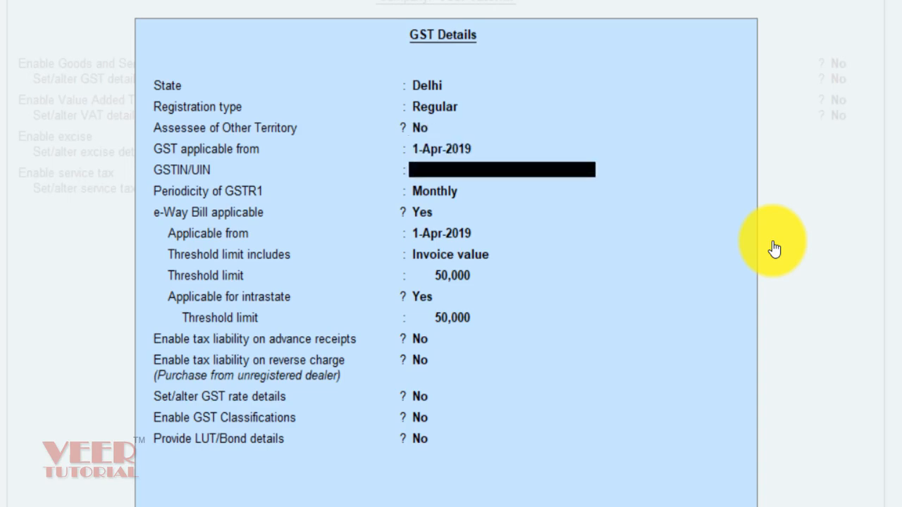
key(Return)
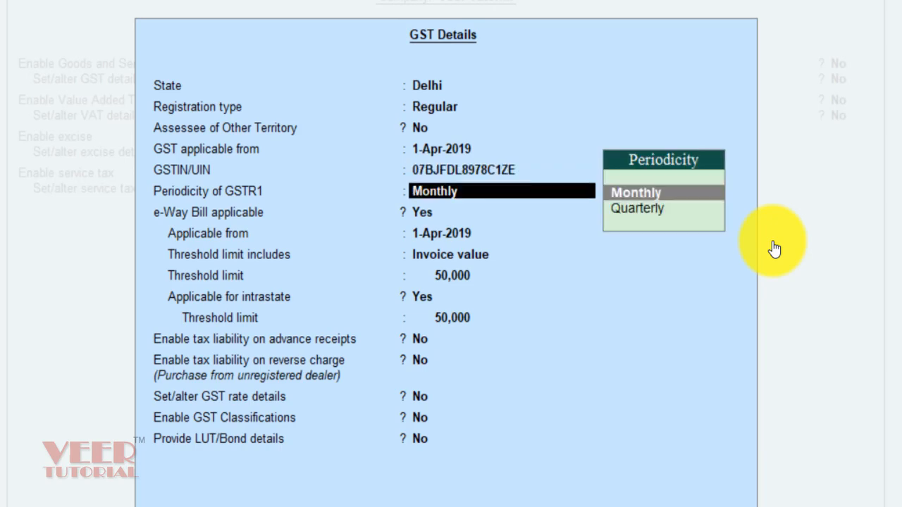
Step: Set GSTR1 to Quarterly, keep e-Way Bill defaults, and set GST classifications to Yes
key(Down)
key(Return)
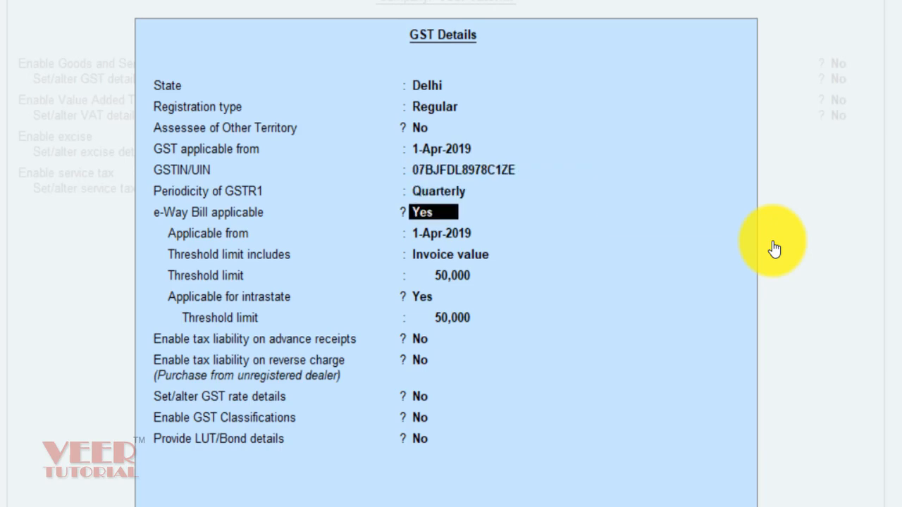
key(Return)
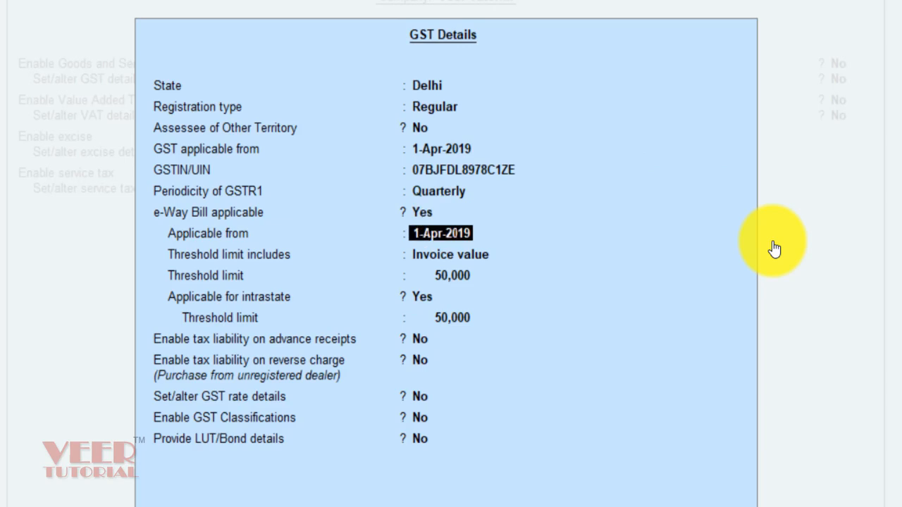
key(Return)
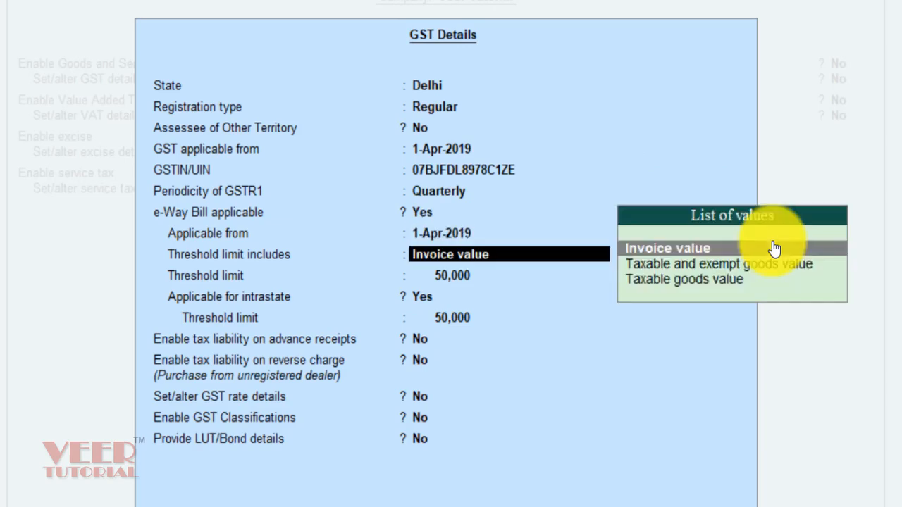
key(Return)
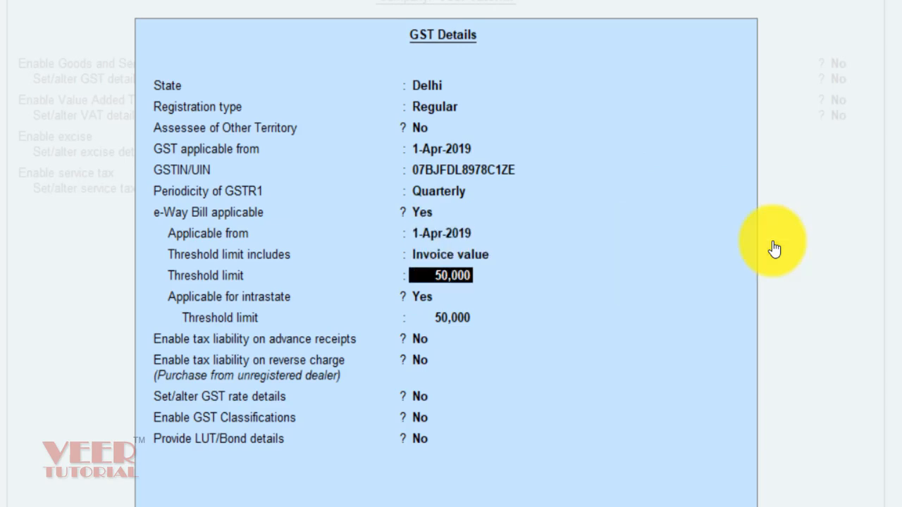
key(Return)
key(Return)
key(Return)
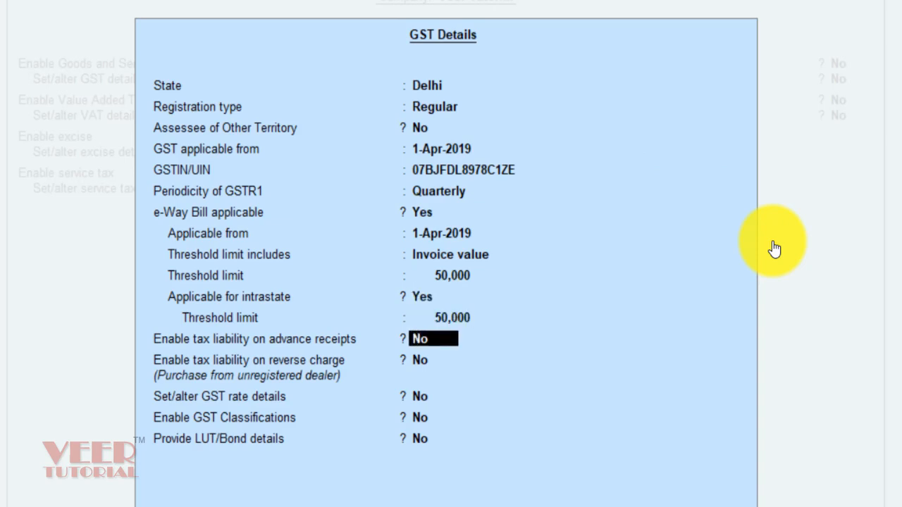
key(Return)
key(Return)
key(Return)
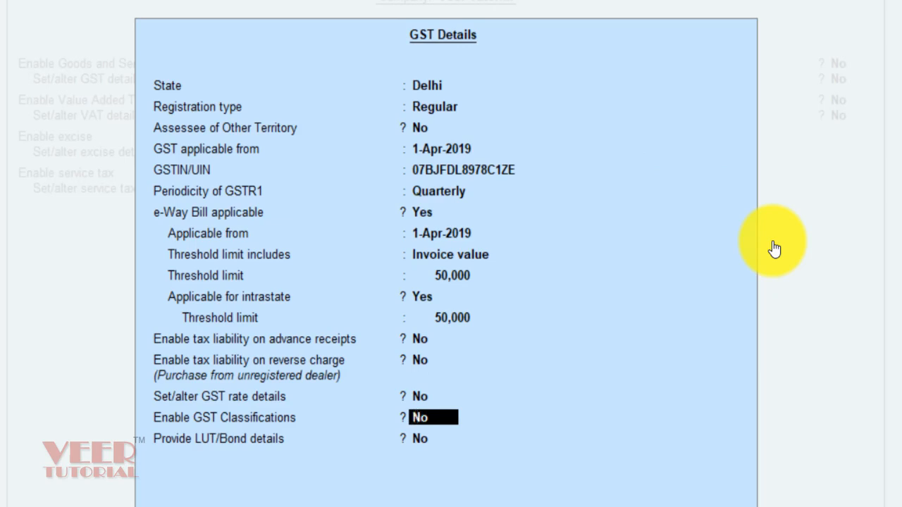
text(YES)
key(Return)
key(Return)
key(Return)
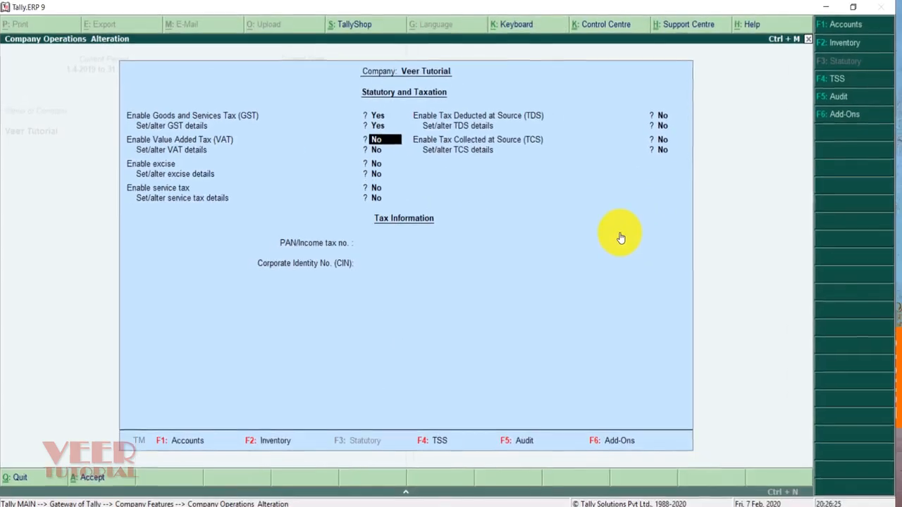
Step: Accept the GST statutory features and reach GST Classification creation via Accounts Info > Statutory Info
key(Return)
key(Return)
key(Return)
key(Return)
key(Return)
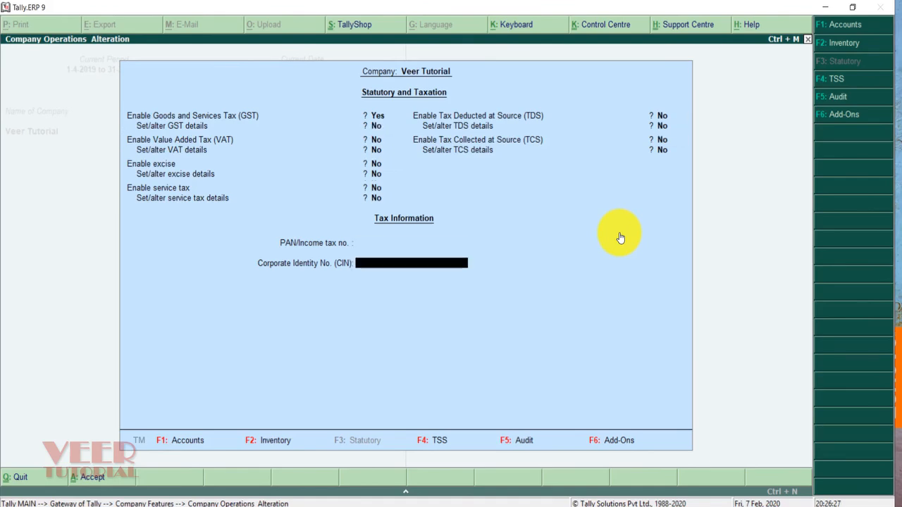
key(Return)
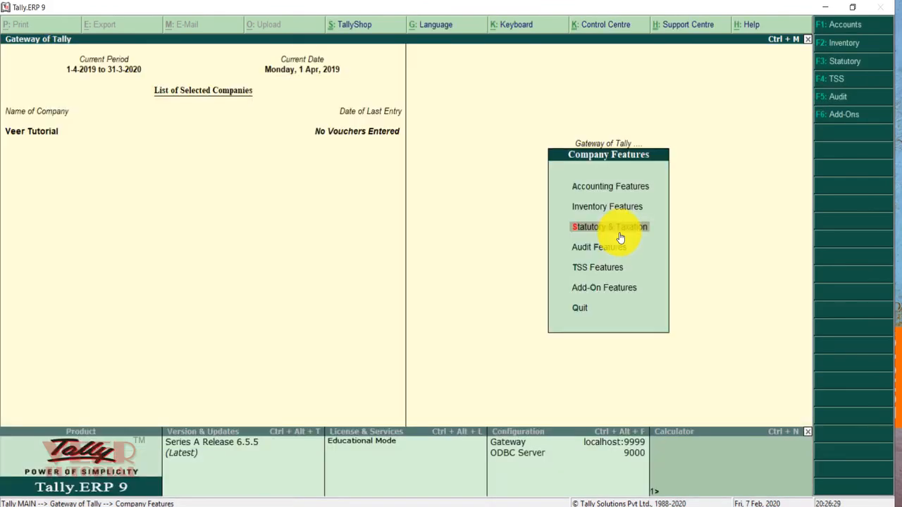
key(Escape)
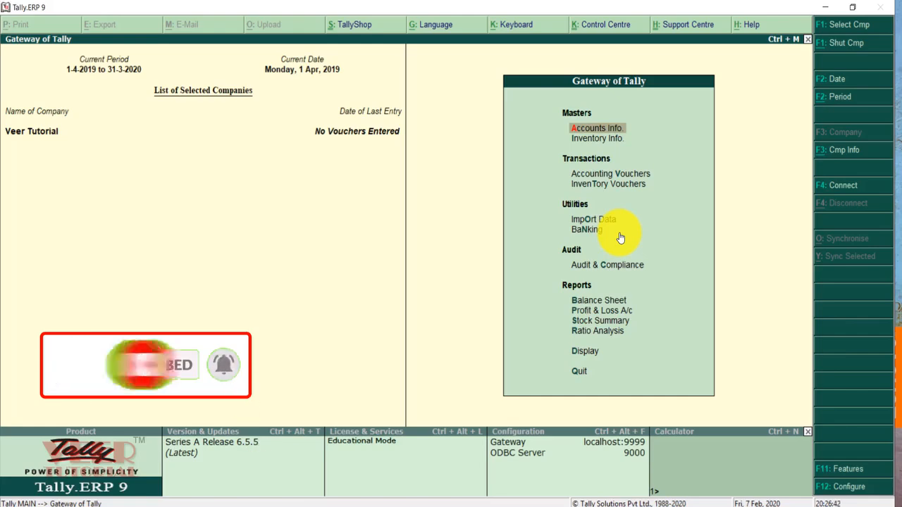
key(Return)
key(Down)
key(Down)
key(Down)
key(Return)
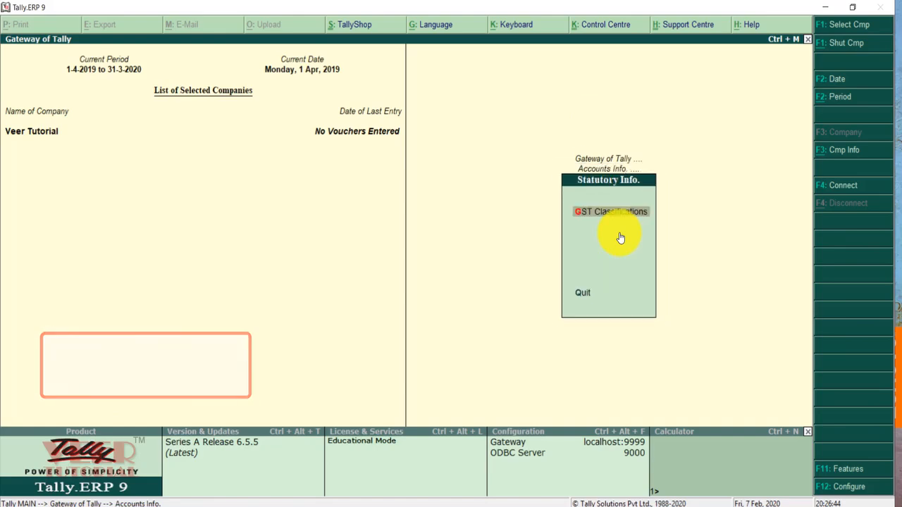
key(Return)
key(Return)
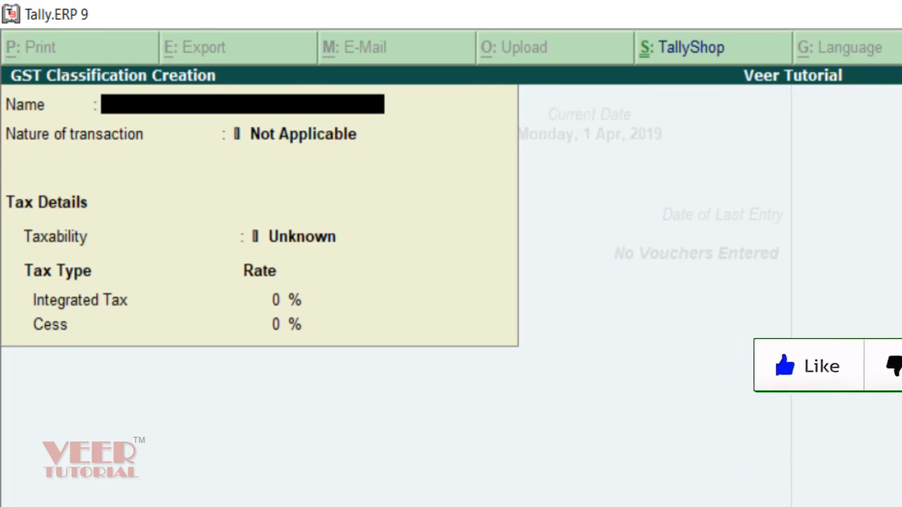
Step: Name the classification 8523, mark it Taxable, and give it 18% Integrated Tax
text(8523)
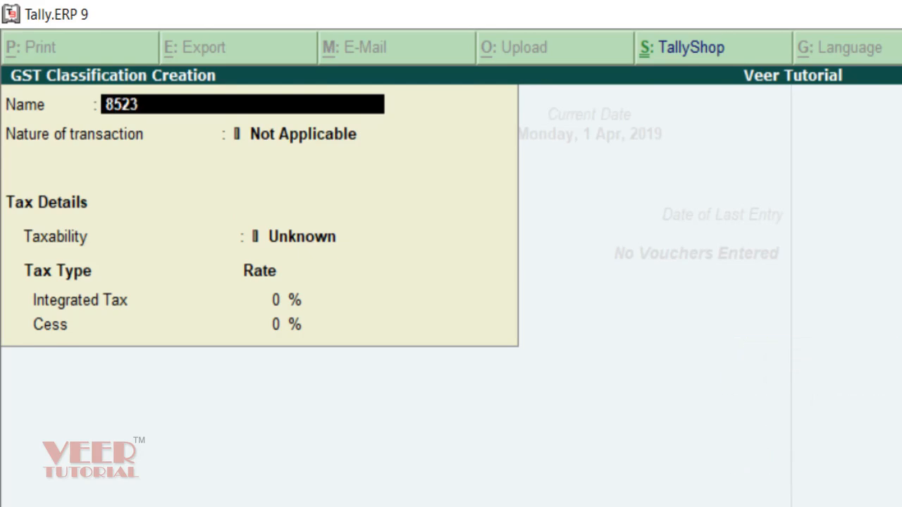
key(Return)
key(Return)
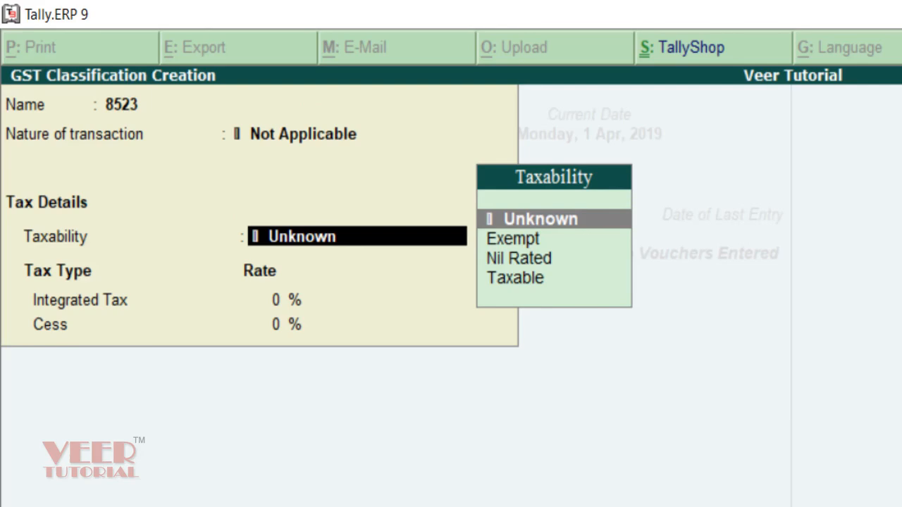
key(Down)
key(Down)
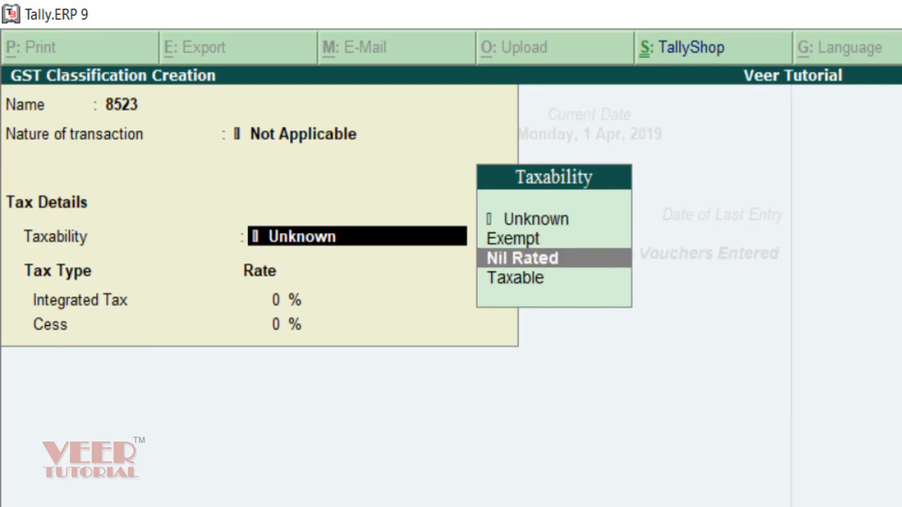
key(Down)
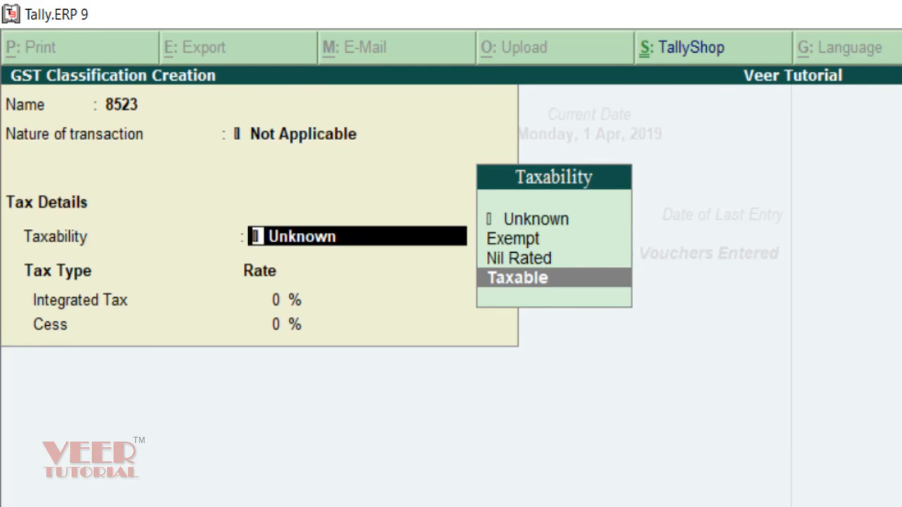
key(Return)
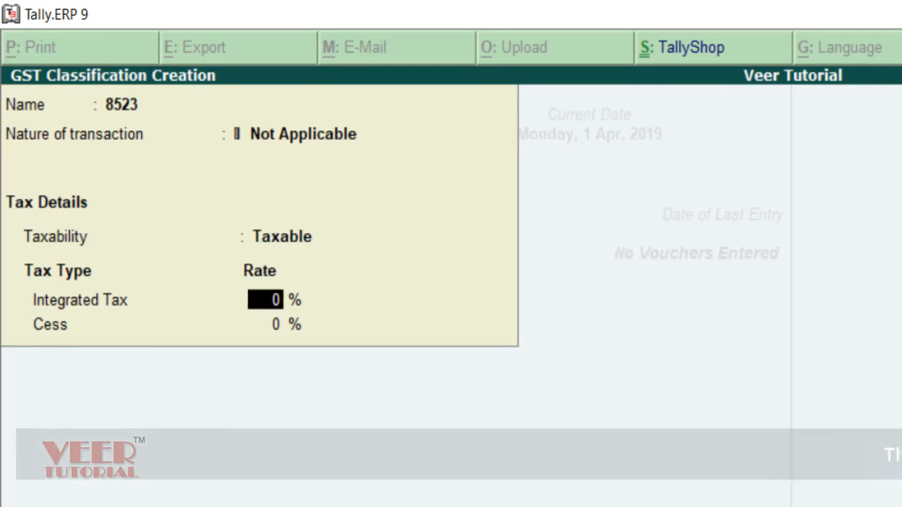
text(18)
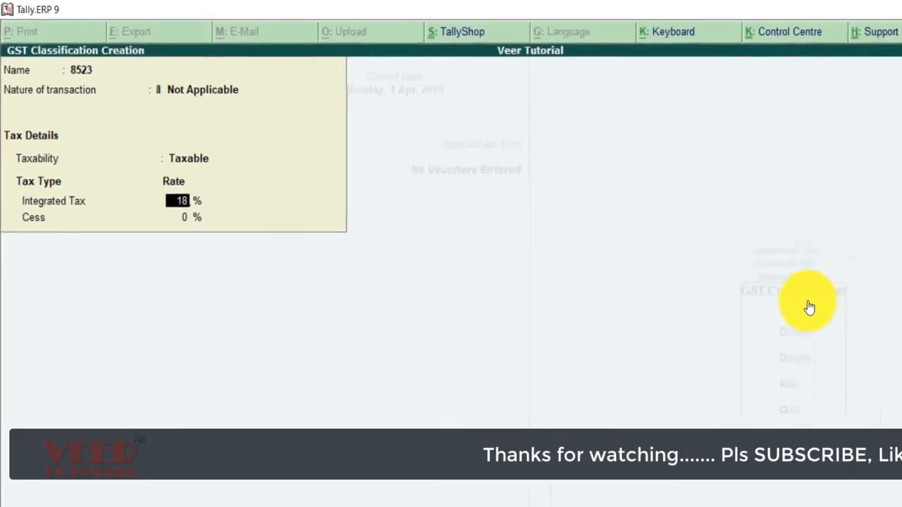
key(Return)
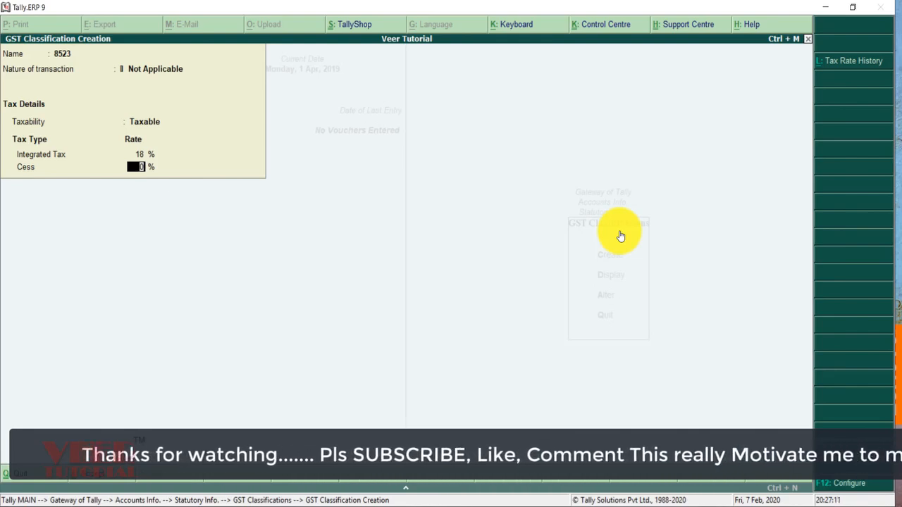
Step: Set Allow HSN/SAC details to Yes in the 8523 classification's F12 configuration
key(F12)
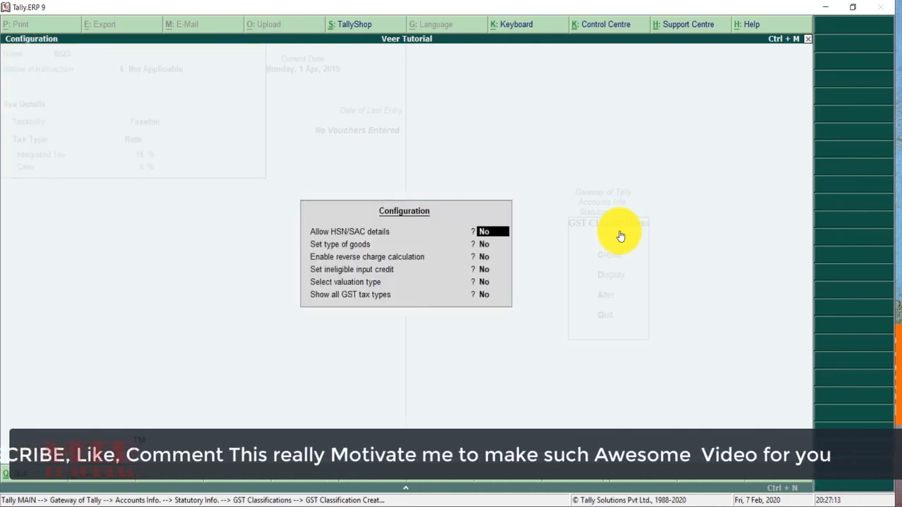
key(y)
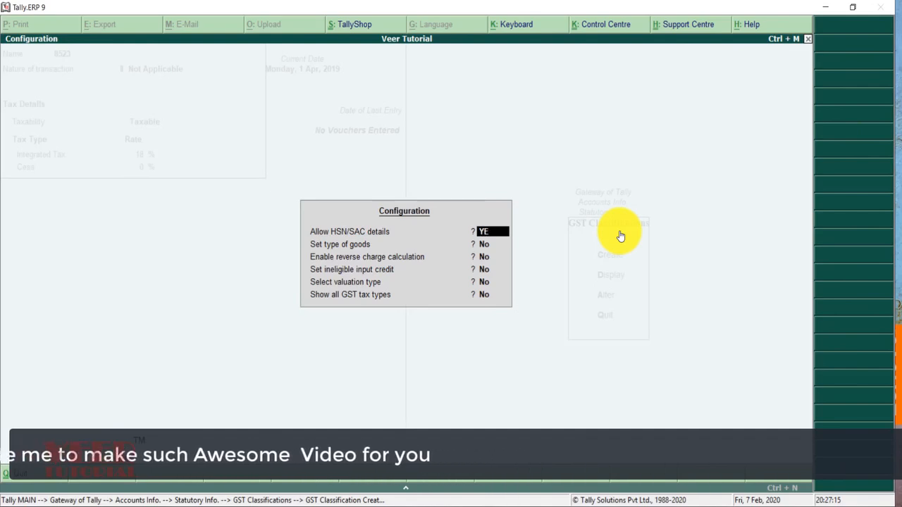
key(Return)
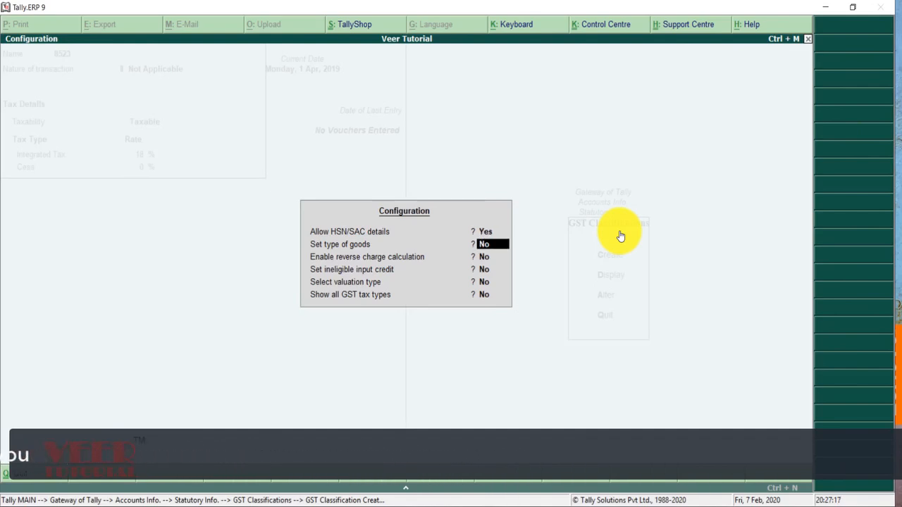
key(Return)
key(Return)
key(Return)
key(Return)
key(Return)
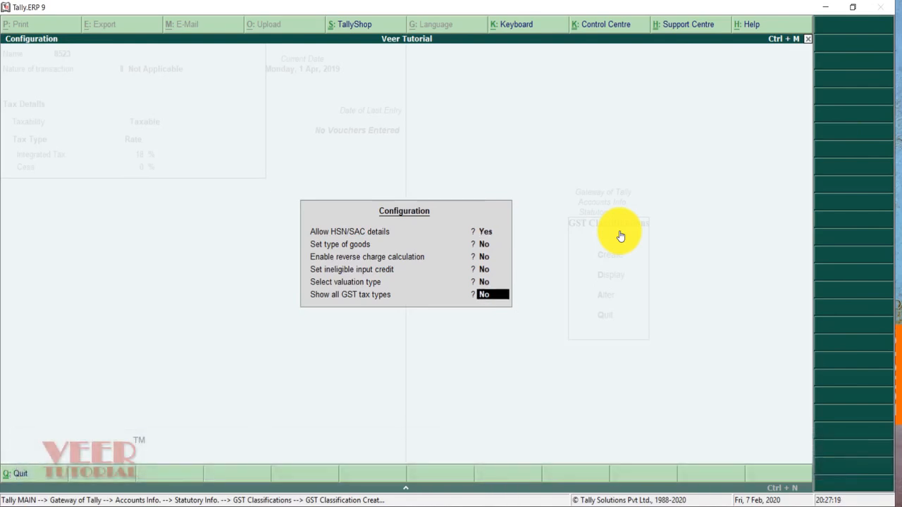
key(Return)
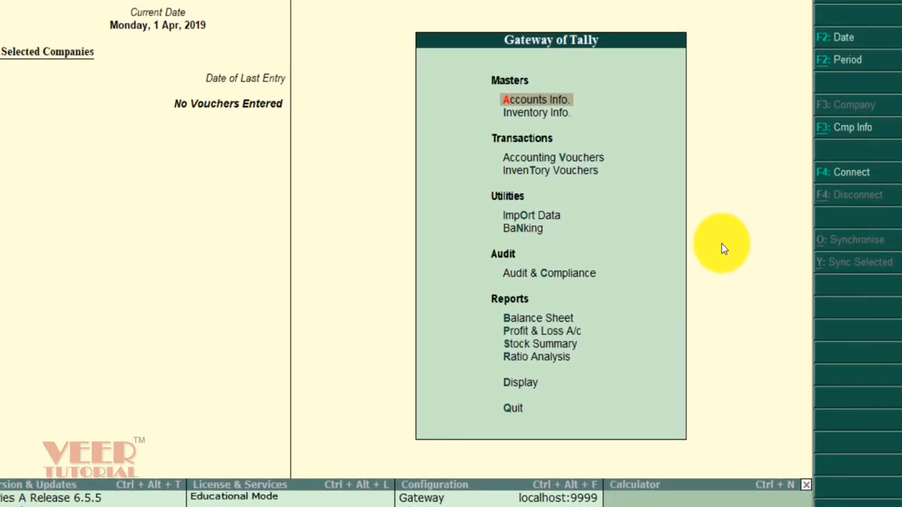
Step: Go to Inventory Info > Units of Measure for creating a unit
key(Down)
key(Return)
key(Down)
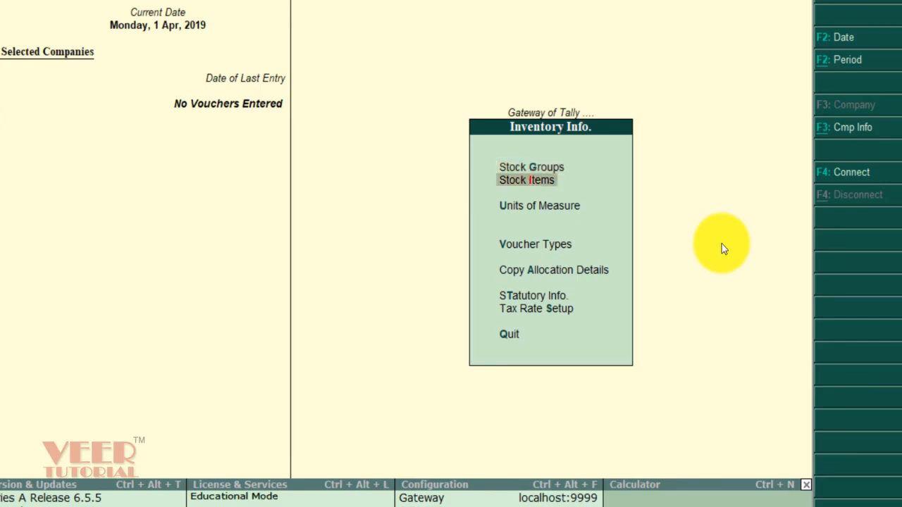
key(Down)
key(Return)
Step: Save unit symbol nos with formal name Numbers and UQC PCS-PIECES
key(Return)
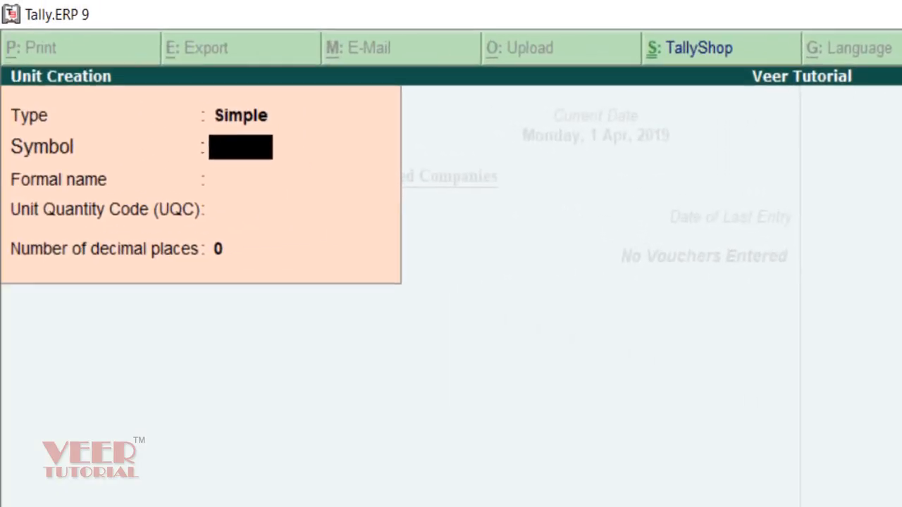
text(NO)
key(BackSpace)
key(BackSpace)
text(nos)
key(Return)
text(Numb)
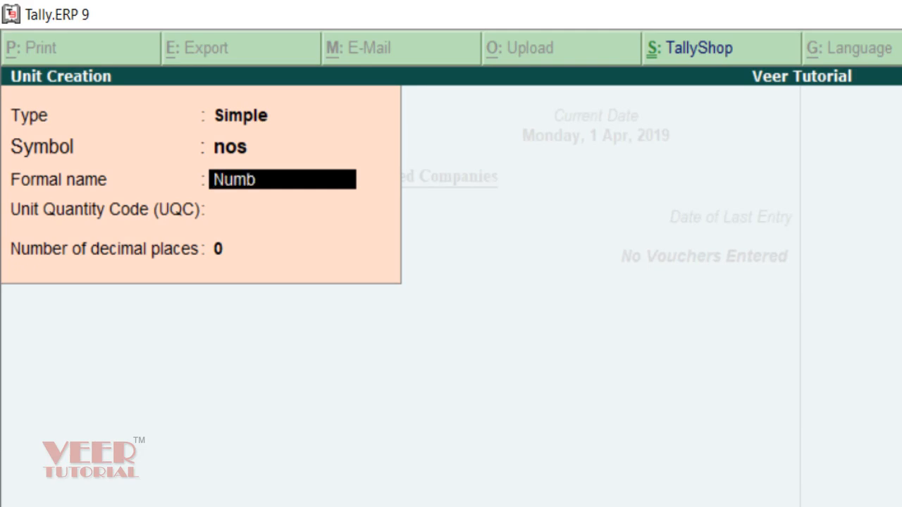
text(ers)
key(Return)
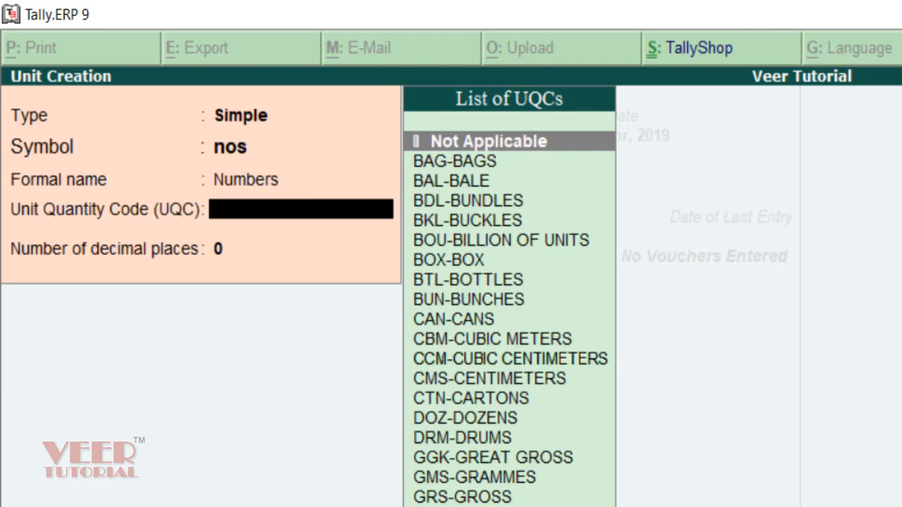
text(pcs)
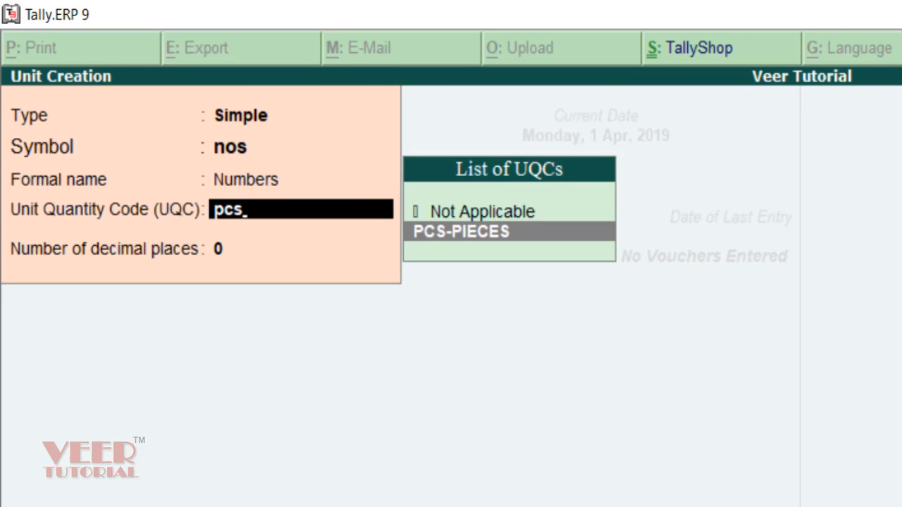
key(Return)
key(Return)
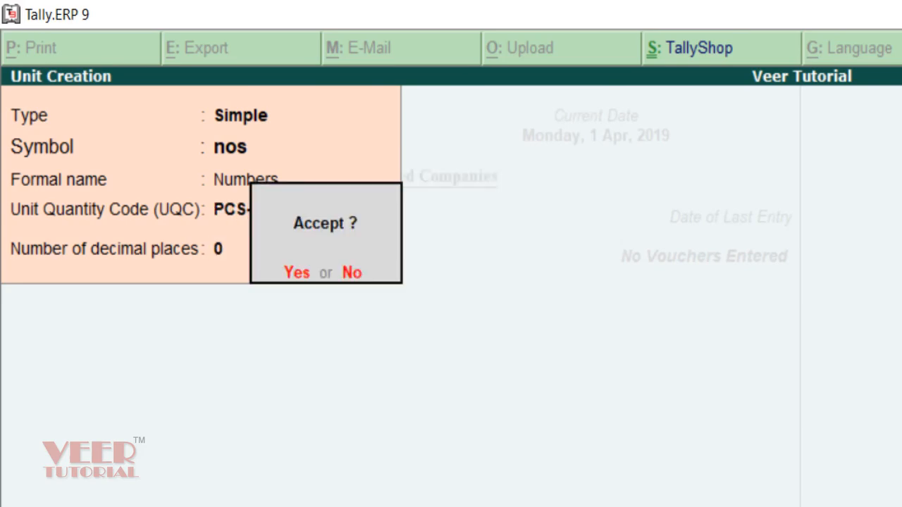
key(Return)
key(Escape)
key(Escape)
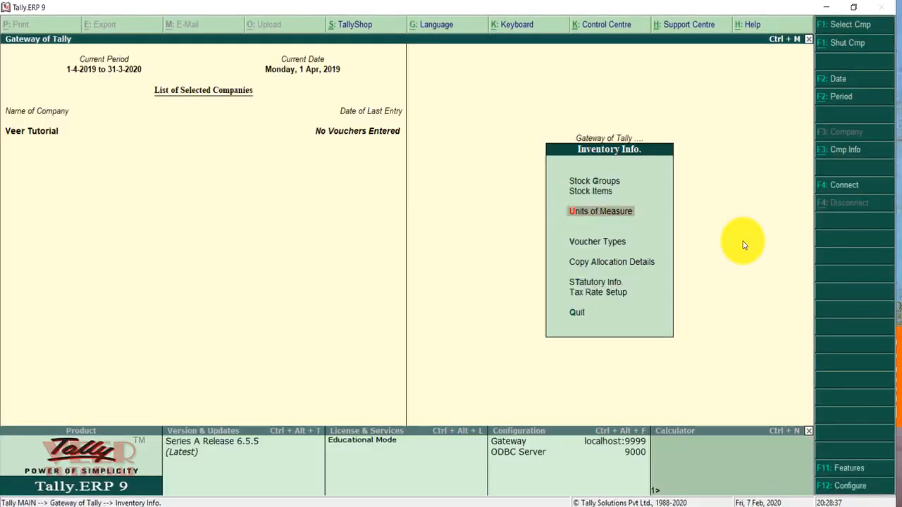
key(Up)
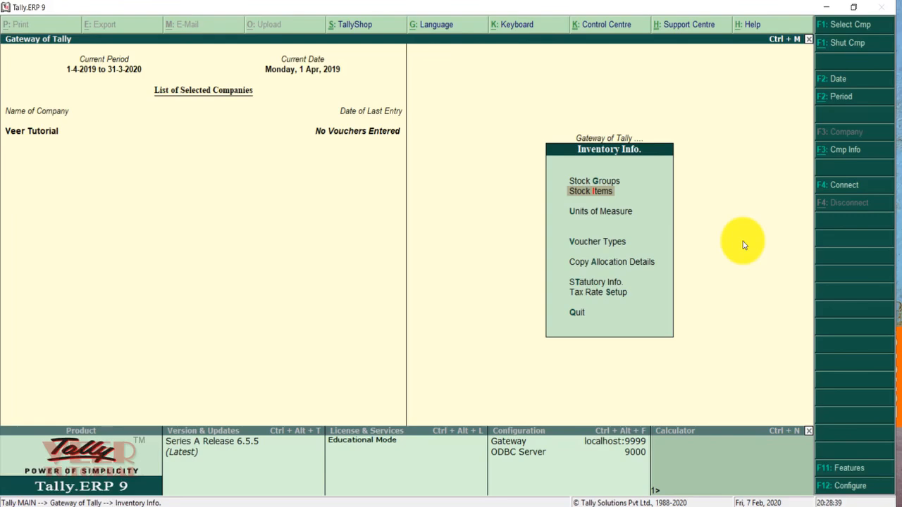
Step: Start stock item Tally DVD Course under Primary with unit nos
key(Return)
key(Return)
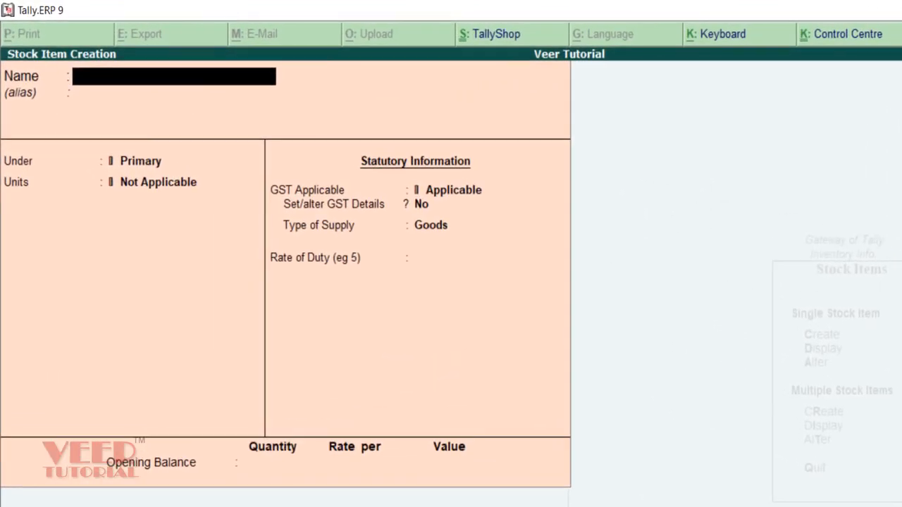
text(Tally DVD Course)
key(Return)
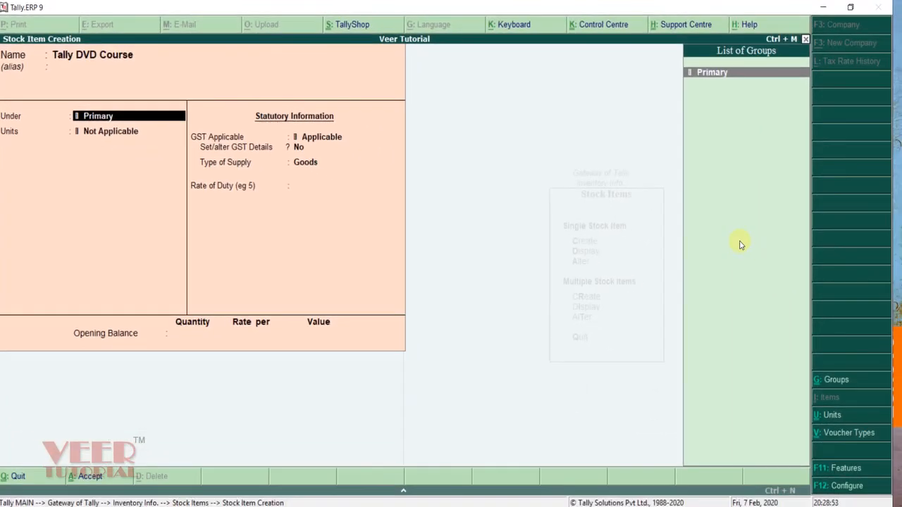
key(Return)
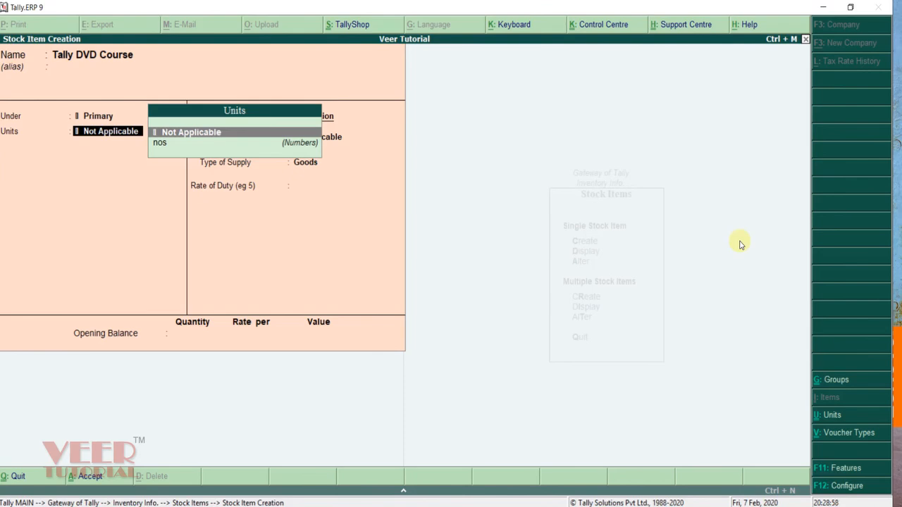
key(Down)
key(Return)
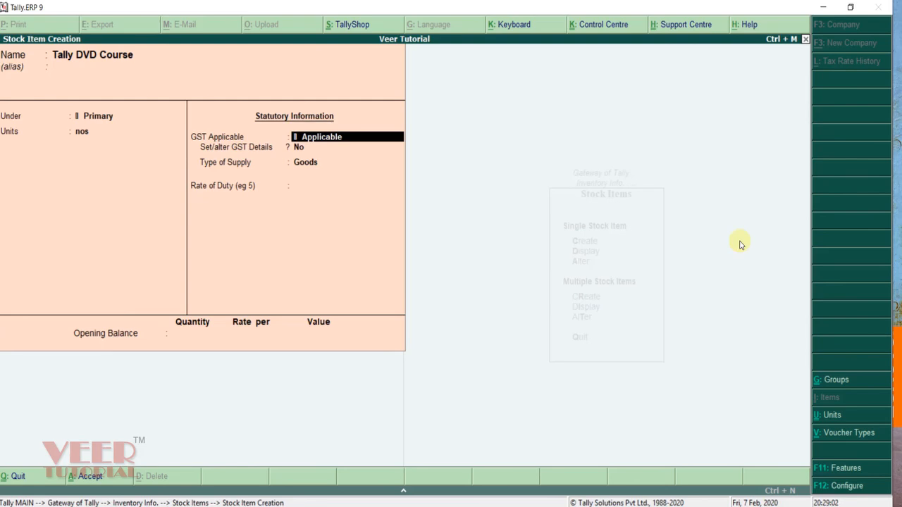
Step: Give the item GST classification 8523, Goods supply, and opening stock 100 nos at 500
key(Return)
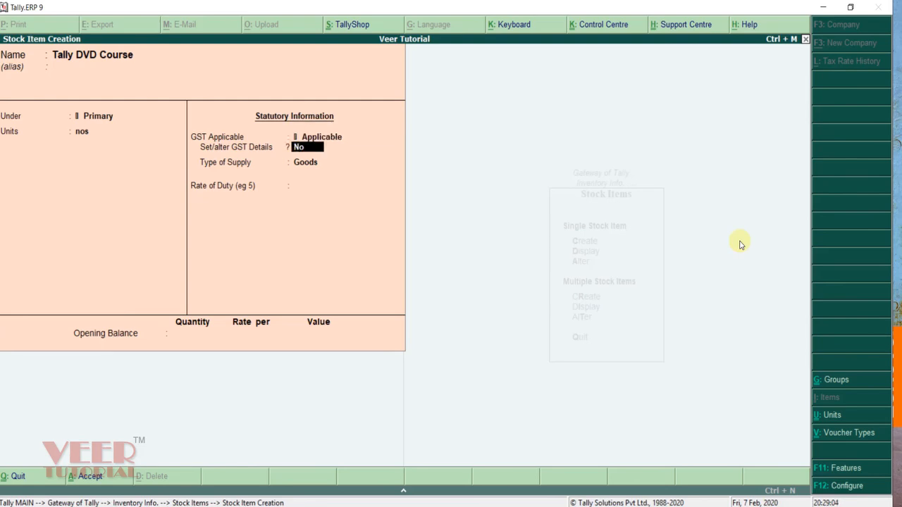
text(yes)
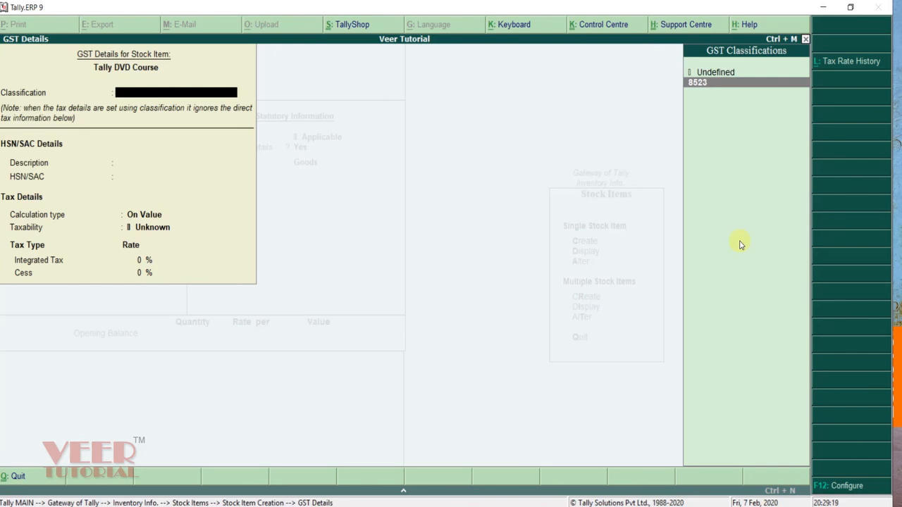
key(Return)
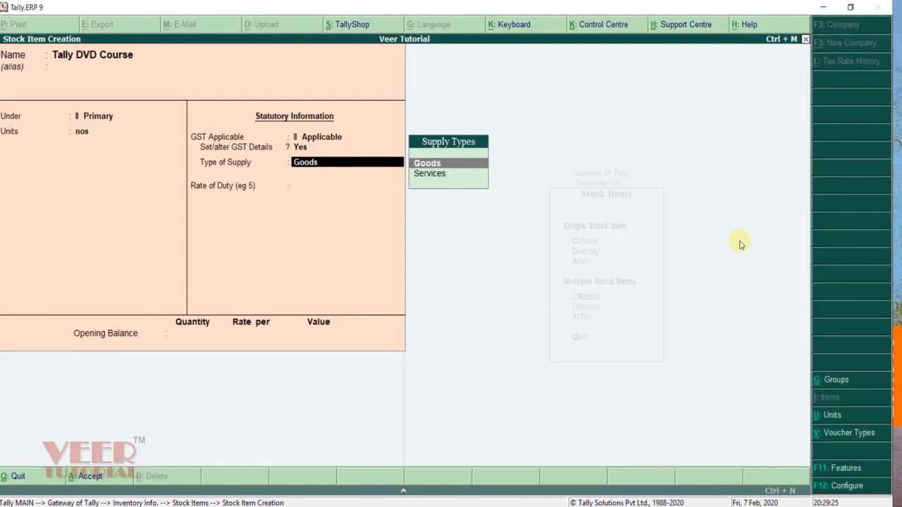
key(Return)
key(Return)
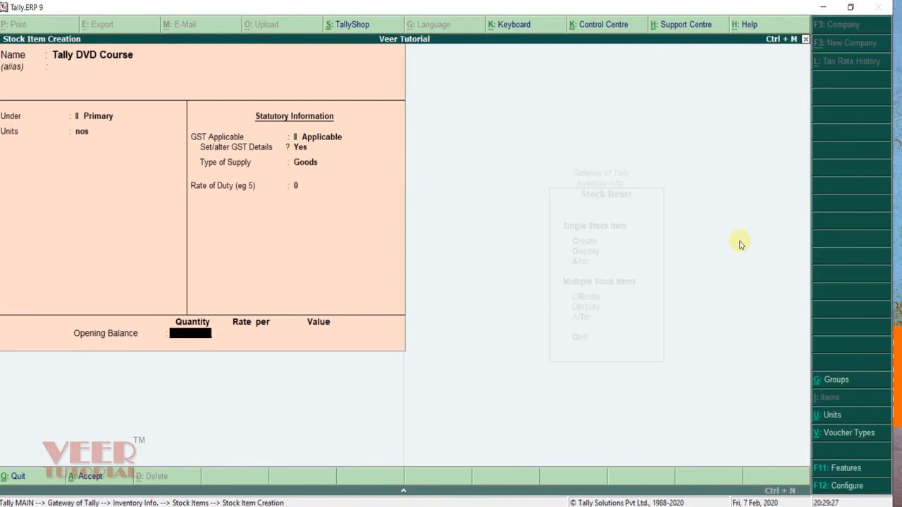
text(100)
key(Return)
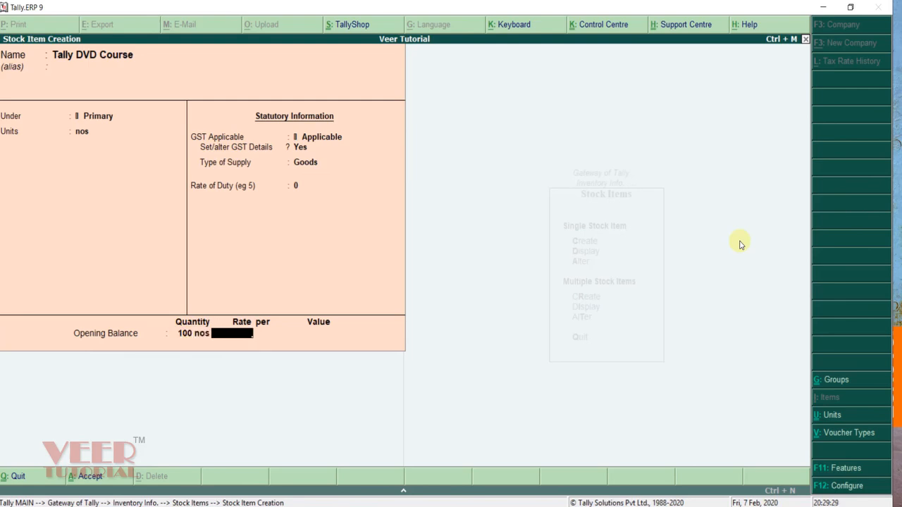
text(500)
key(Return)
key(Return)
key(Return)
key(Return)
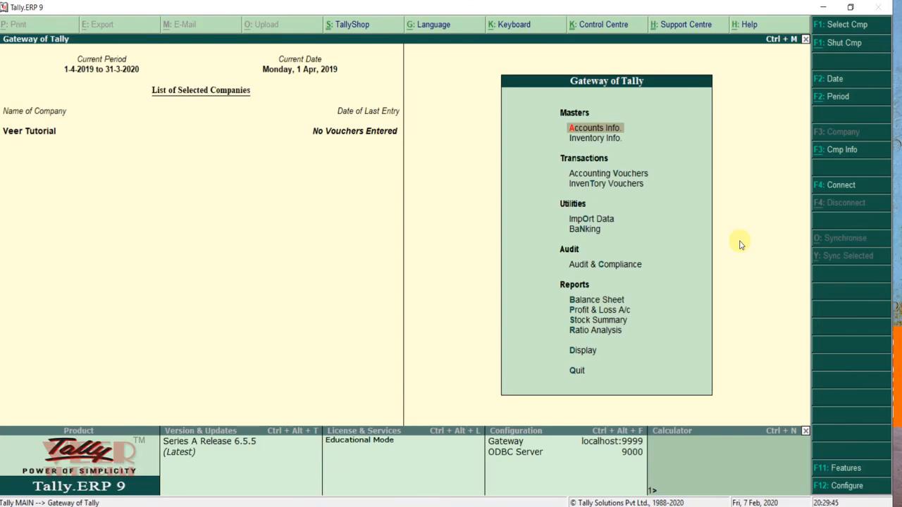
Step: Go to Accounts Info > Ledgers > Create for a new ledger
key(Down)
key(Up)
key(Return)
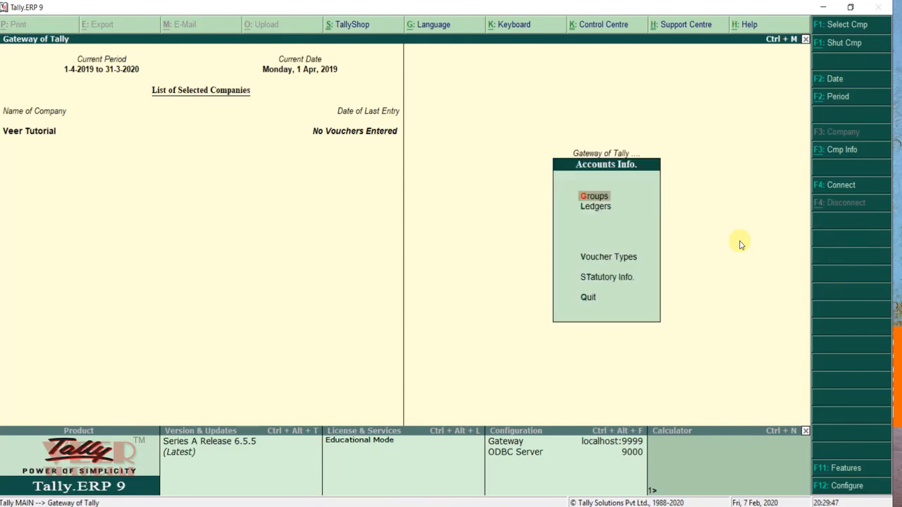
key(Down)
key(Return)
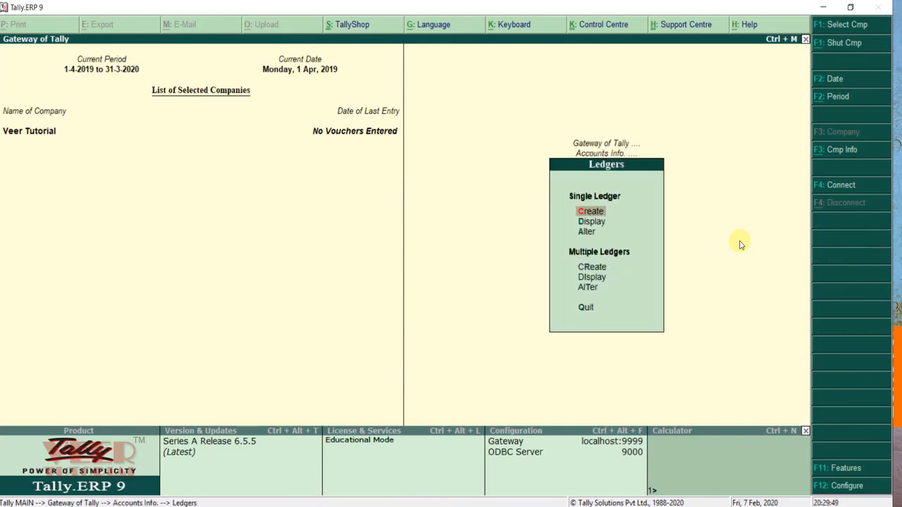
key(Return)
Step: Name the ledger Capital under Capital Account with registration type Unregistered
text(Capital Account Mahavir)
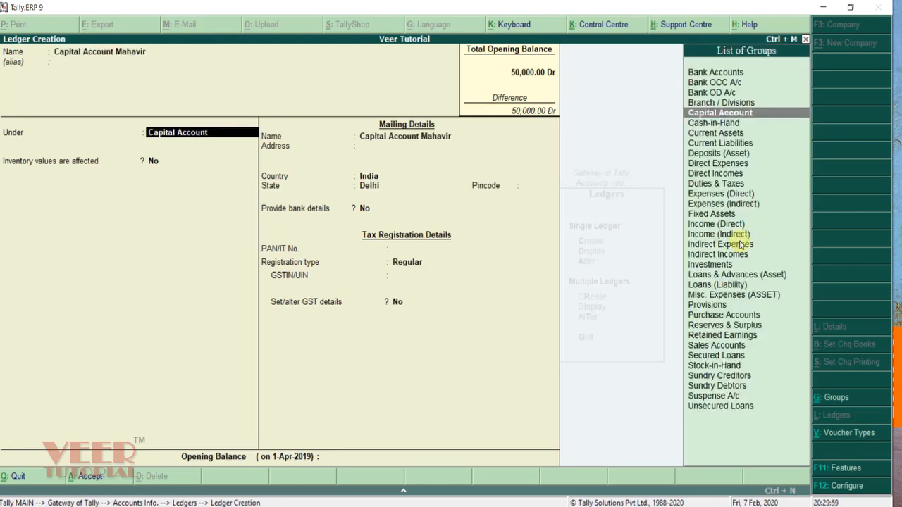
key(Return)
key(Return)
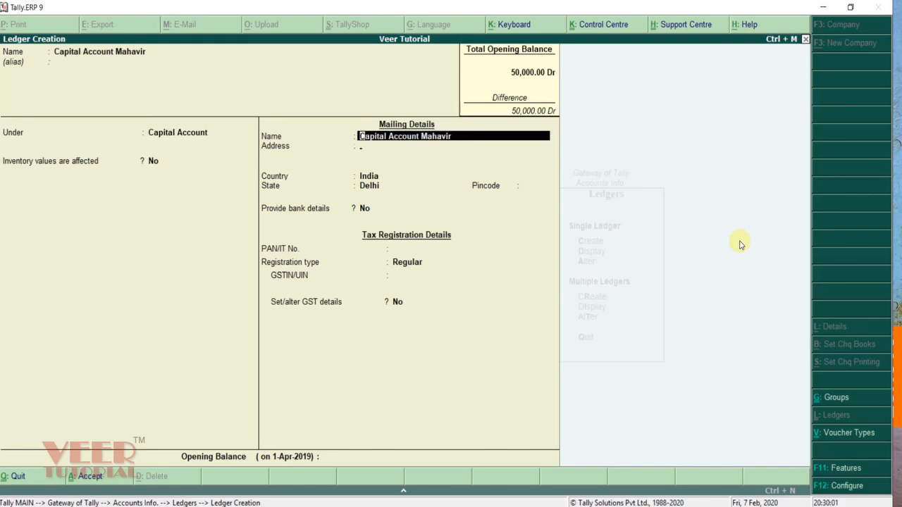
key(Return)
key(Return)
key(Return)
key(Return)
key(Return)
key(Return)
key(Return)
key(Return)
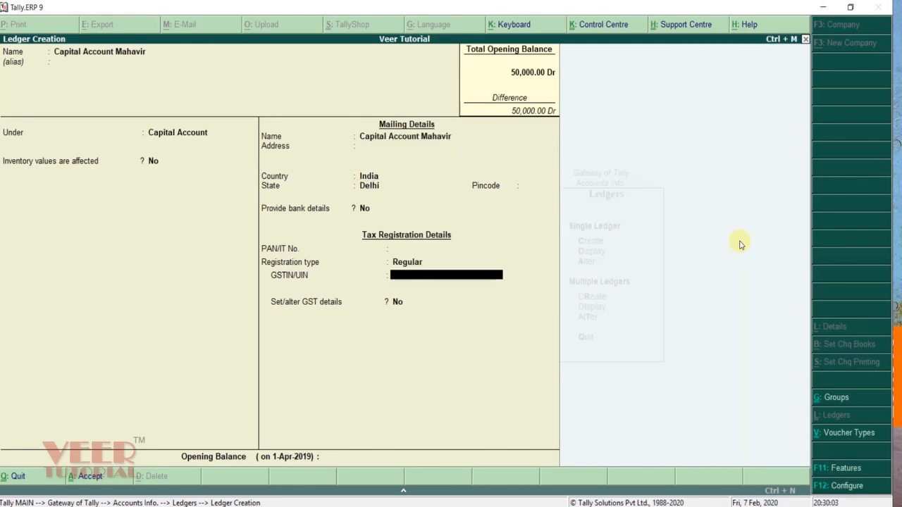
key(Return)
key(BackSpace)
key(BackSpace)
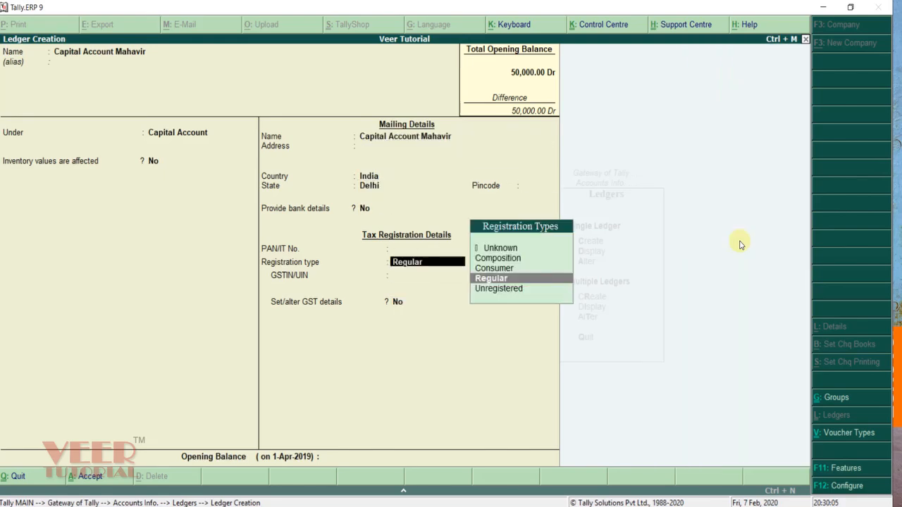
key(Up)
key(Up)
key(Down)
key(Down)
key(Down)
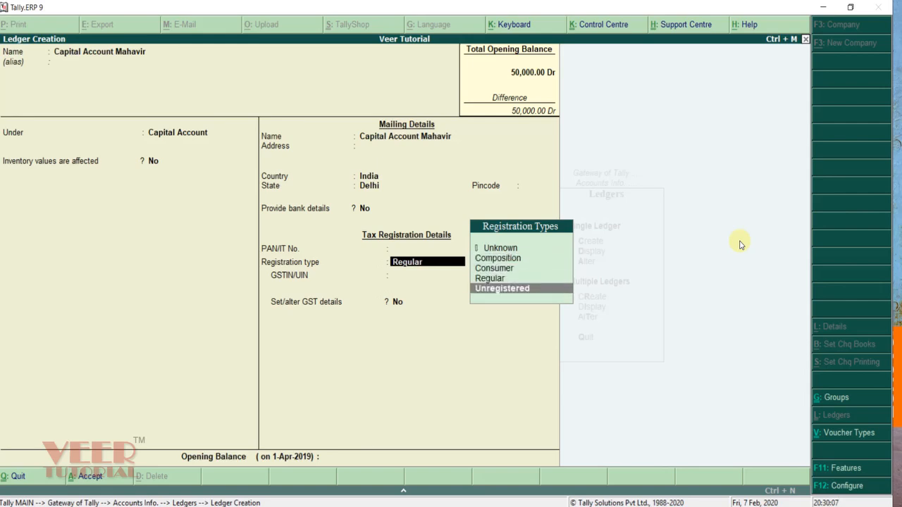
key(Return)
Step: Enter a 50,000 Cr opening balance, correcting the mistyped 5000
key(Return)
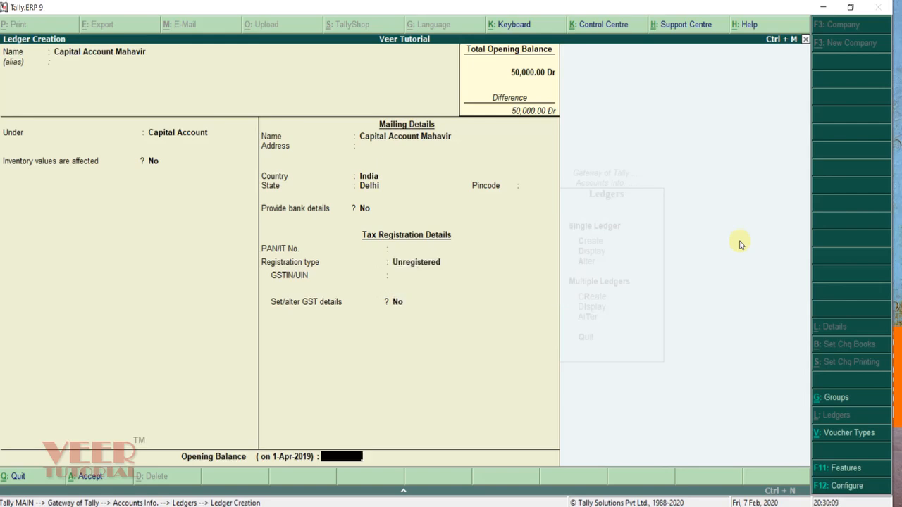
text(5000)
key(Return)
key(BackSpace)
text(5)
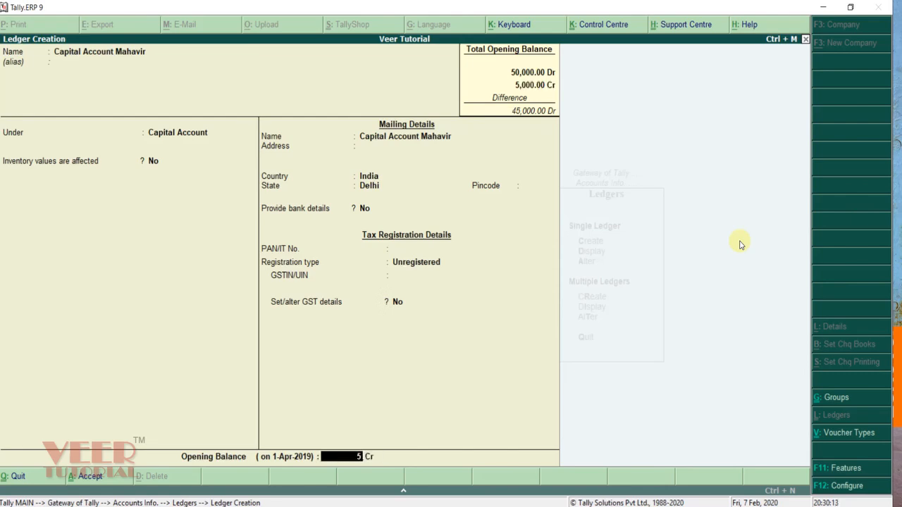
text(0,00)
text(0000)
key(Return)
Step: Save the capital ledger and start ledger ICICI BANK A/C under Bank Accounts
key(Return)
key(Return)
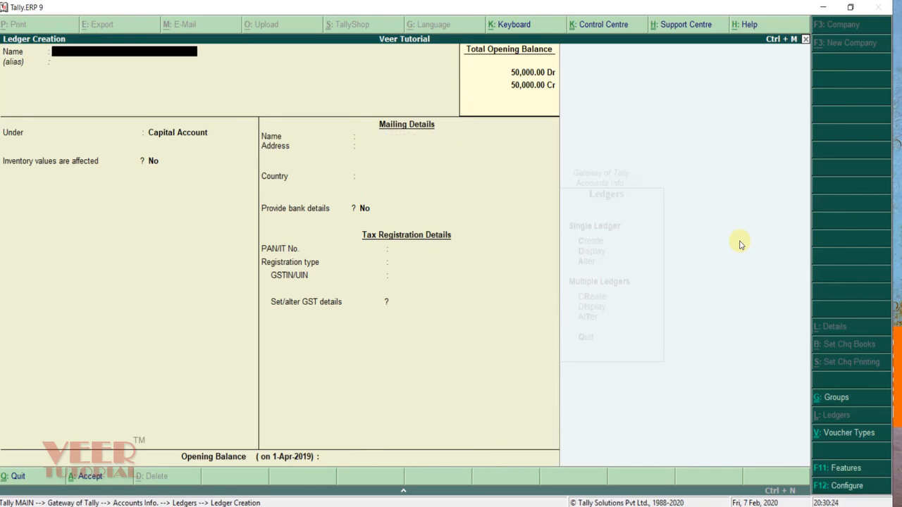
text(ICICI BANK A/C)
key(Return)
key(Return)
text(BAN)
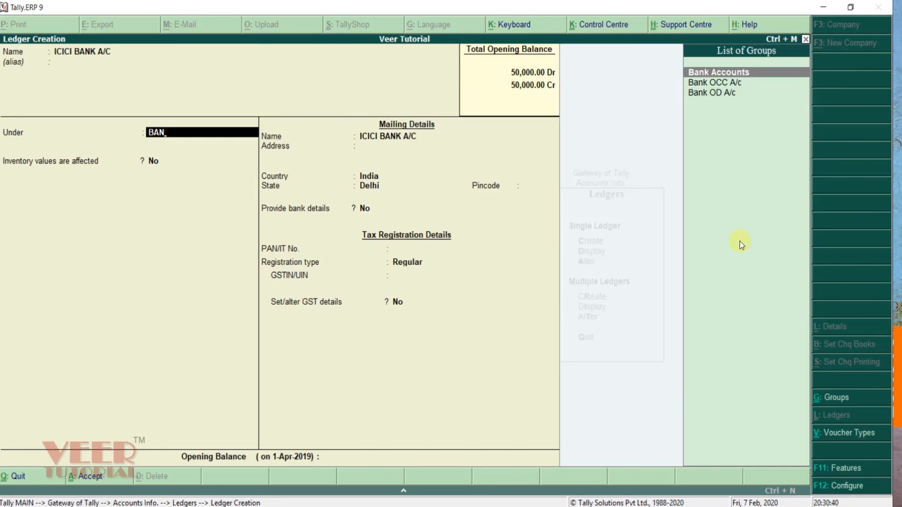
key(Return)
key(Return)
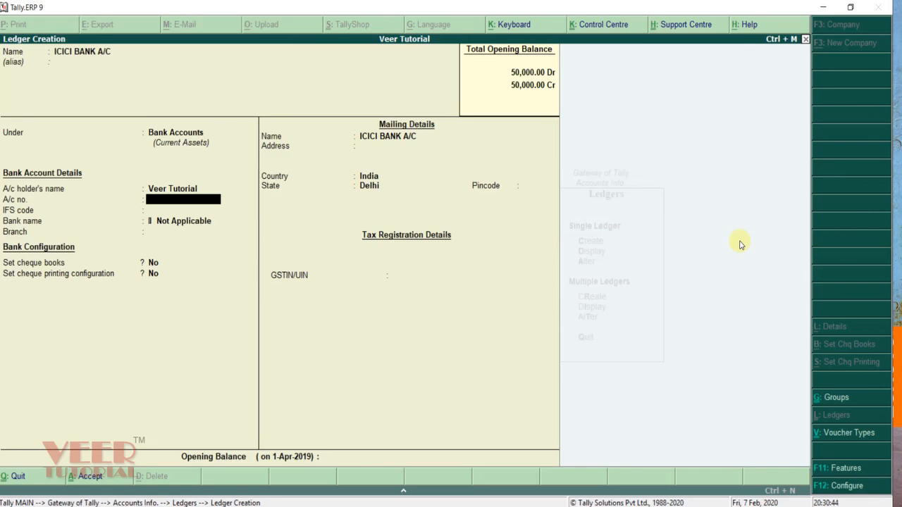
Step: Enter the bank account number and IFS code IFICIC0987 for ICICI BANK A/C
text(987654321)
key(Return)
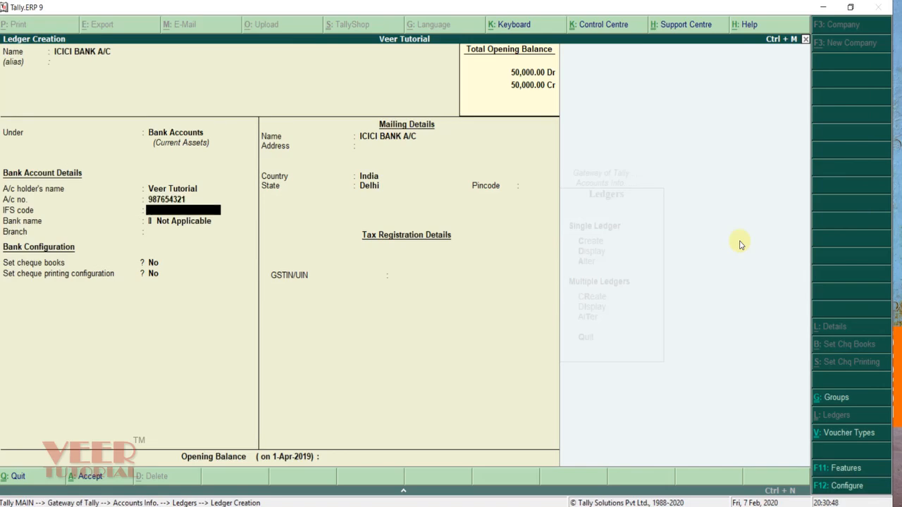
text(IFICIC0987)
key(Return)
key(Return)
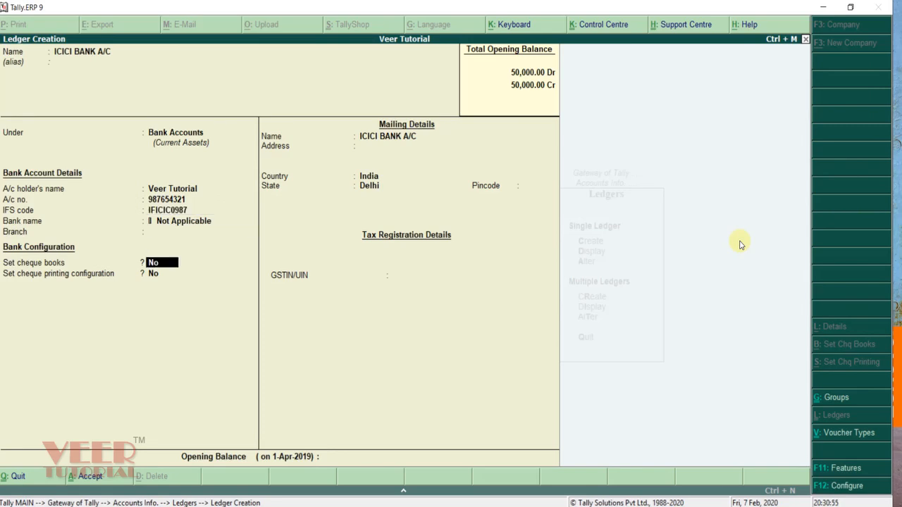
key(Return)
Step: Keep Delhi as the state, give a 34,000 Dr opening balance, and save the bank ledger
key(Return)
key(Return)
key(Return)
key(Return)
key(Return)
key(Return)
key(Return)
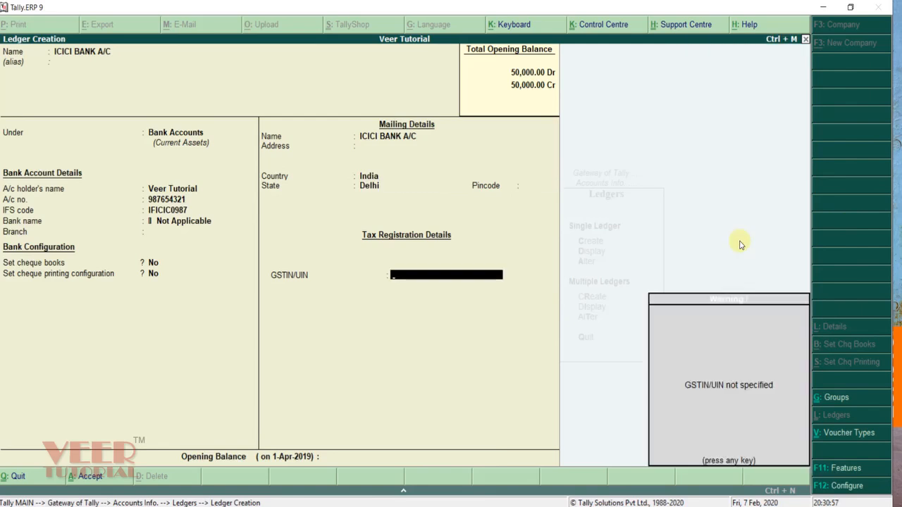
key(Return)
key(Return)
key(BackSpace)
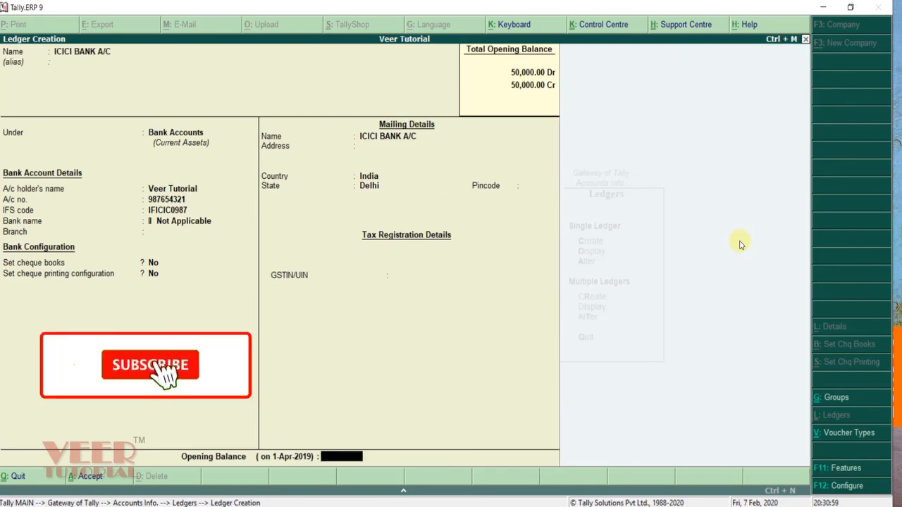
text(34000)
key(Return)
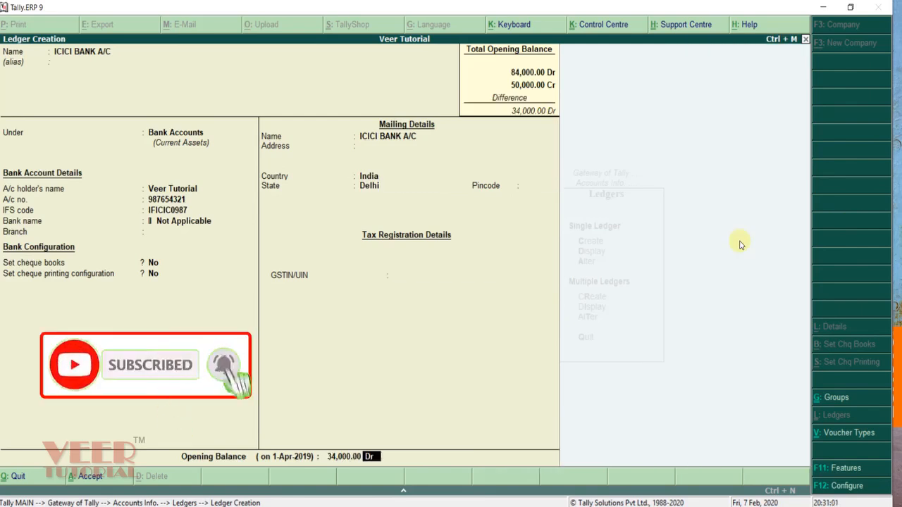
key(Return)
key(Return)
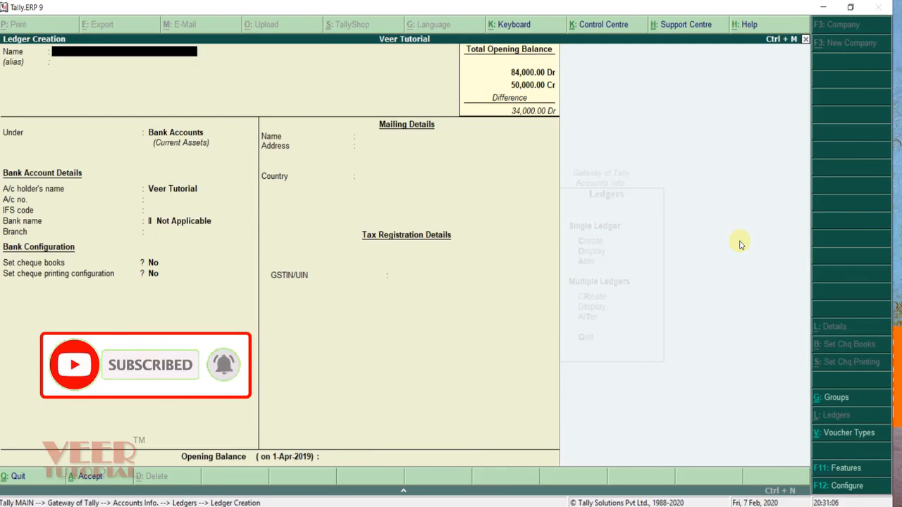
Step: Name the ledger Purchase Account under Purchase Accounts, inventory affected Yes, type Not Applicable
text(Purchase Account)
key(Return)
text(Purch)
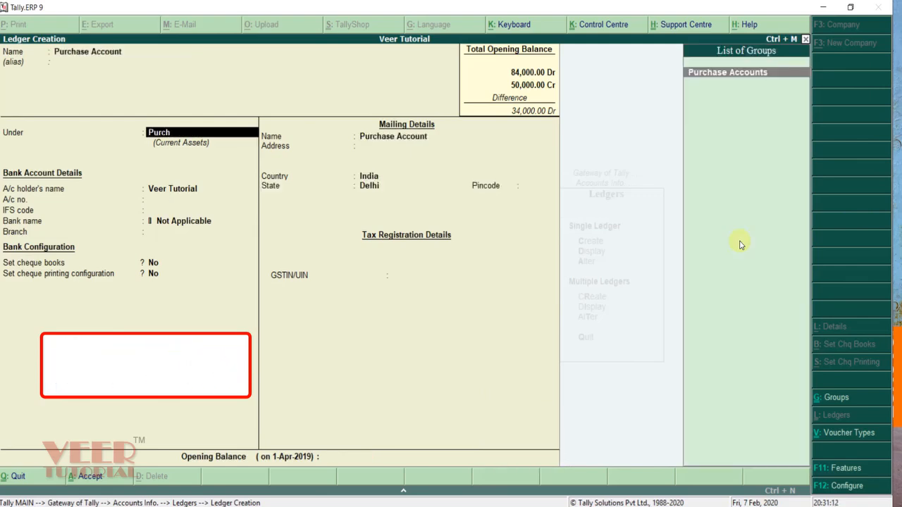
key(Return)
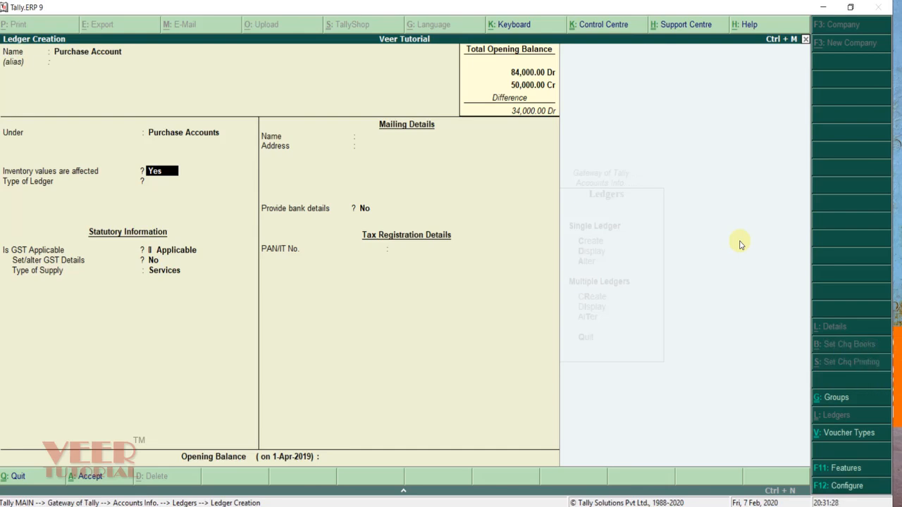
key(Return)
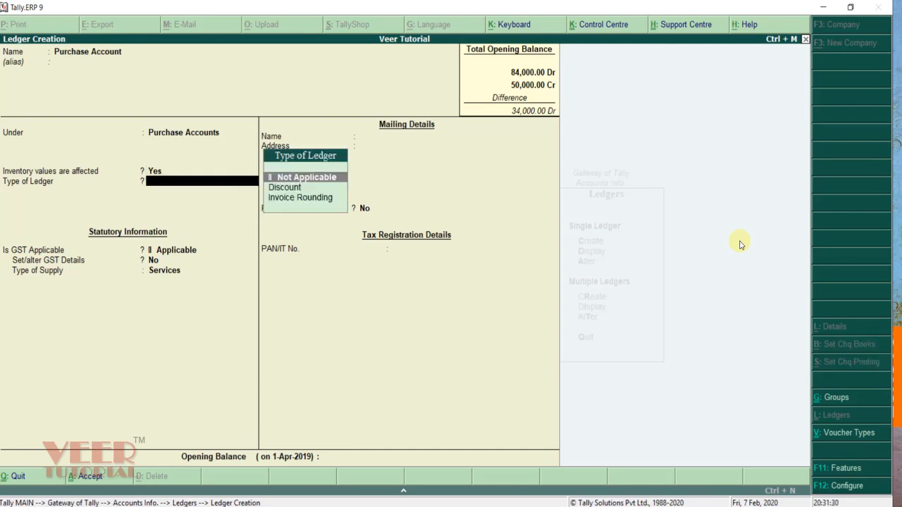
key(Return)
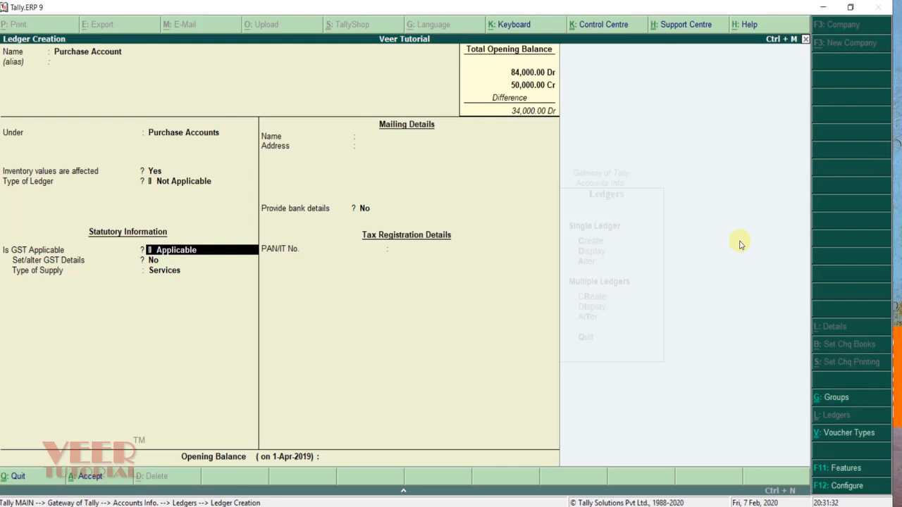
Step: Make Purchase Account GST applicable with Goods as the supply type, and save it
key(Return)
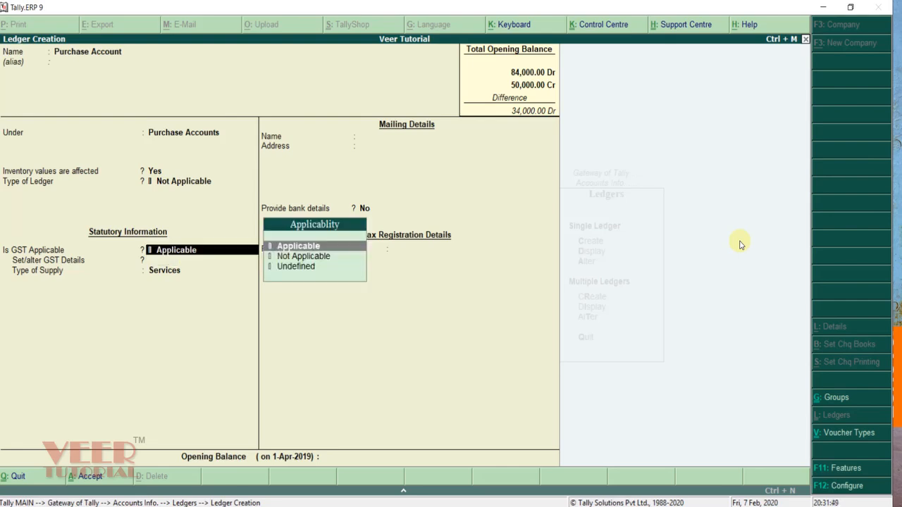
key(Return)
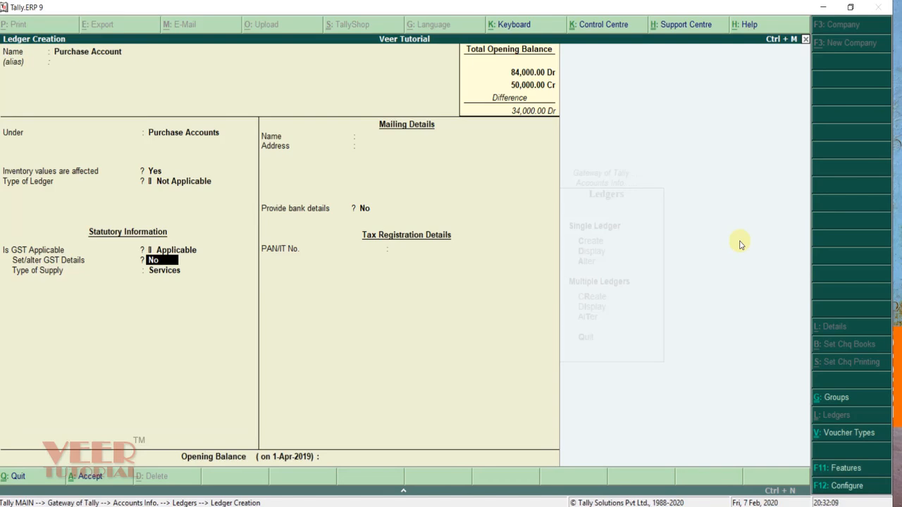
key(Return)
key(Up)
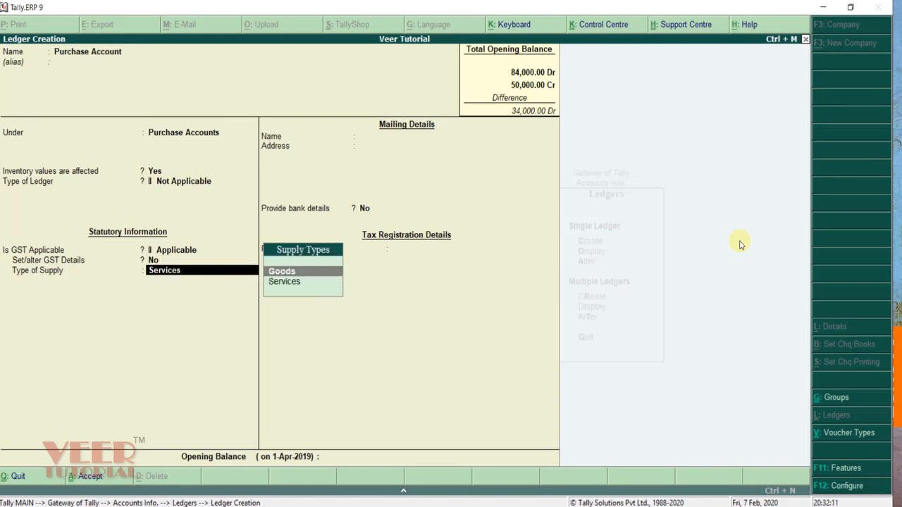
key(Return)
key(Return)
key(Return)
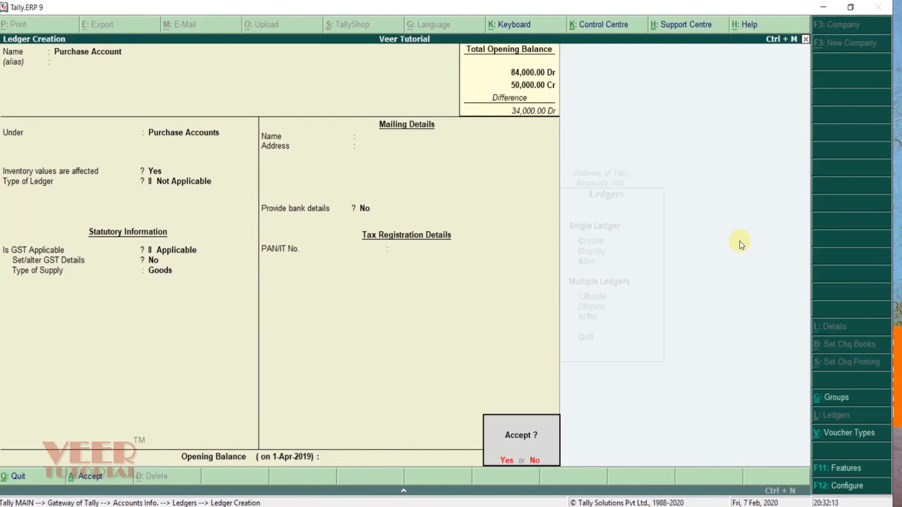
key(Return)
Step: Create ledger Sales Account under Sales Accounts, inventory affected Yes, with Goods as supply type
text(Sales Accou)
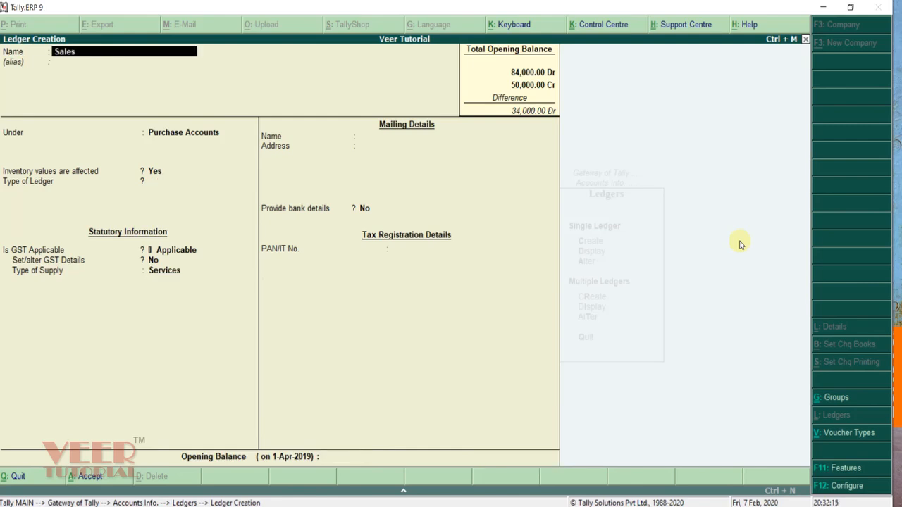
text(nt)
key(Return)
text(sales)
key(Return)
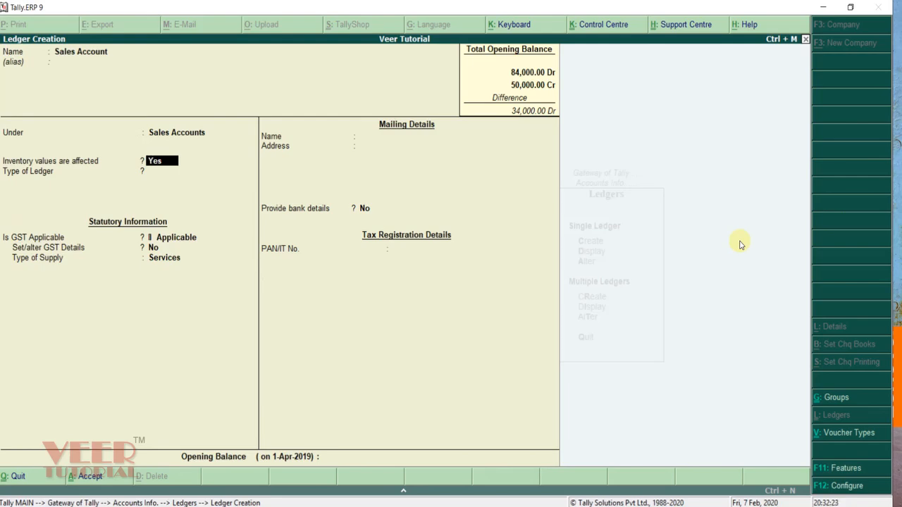
key(Return)
key(Return)
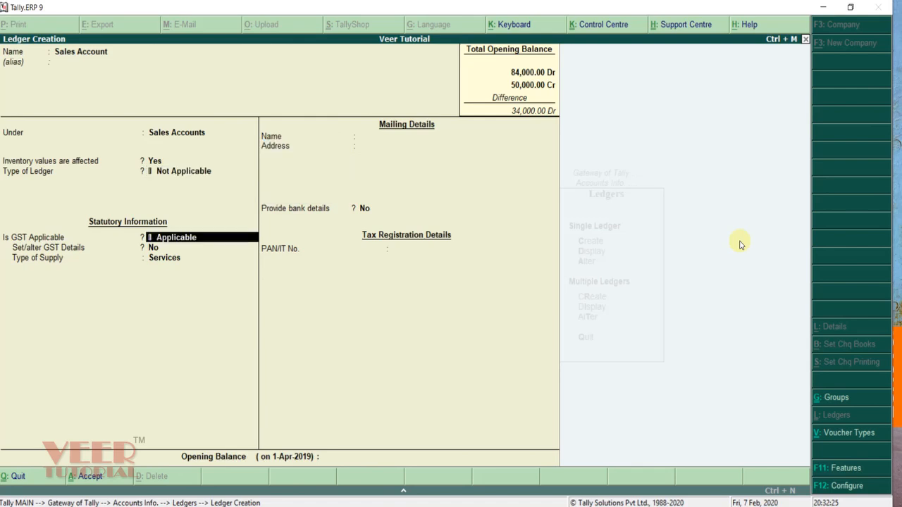
key(Return)
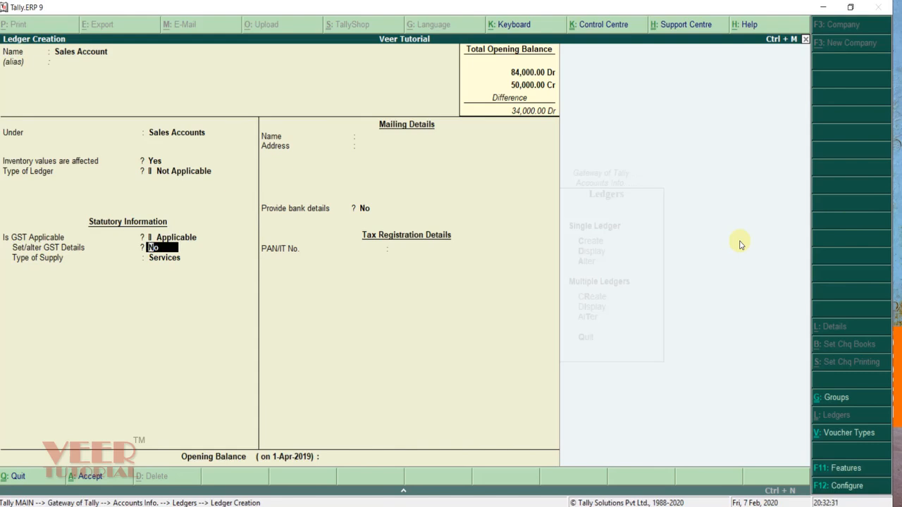
key(Return)
key(Up)
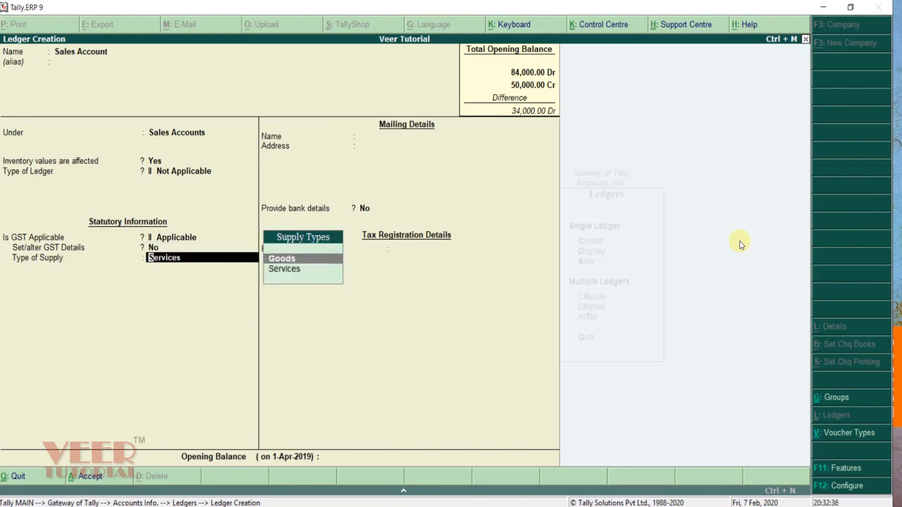
key(Return)
key(Return)
key(Return)
key(Return)
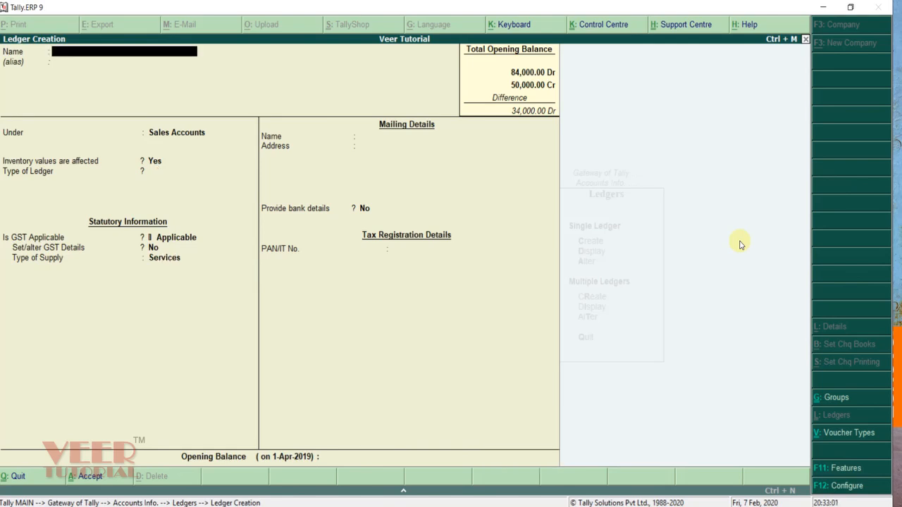
Step: Name the ledger IGST Payable under Duties & Taxes with GST as the duty type
text(IGST Payable)
key(Return)
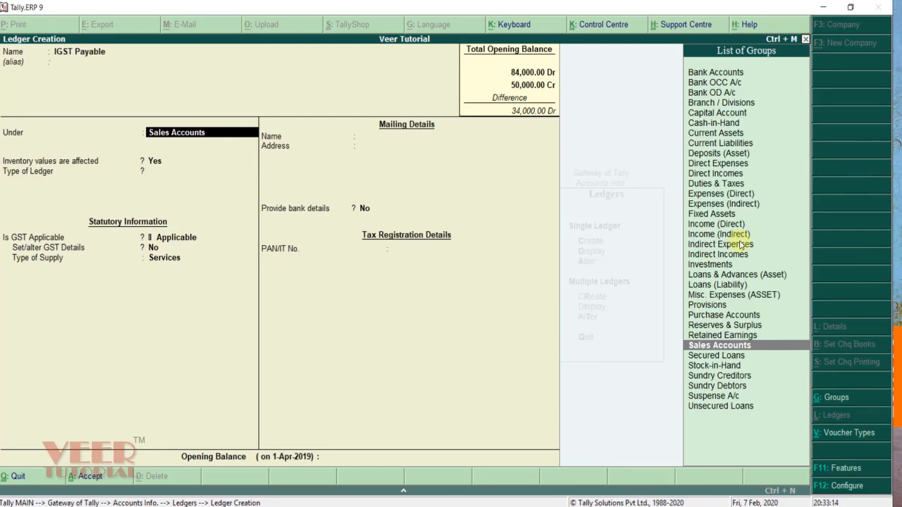
text(Du)
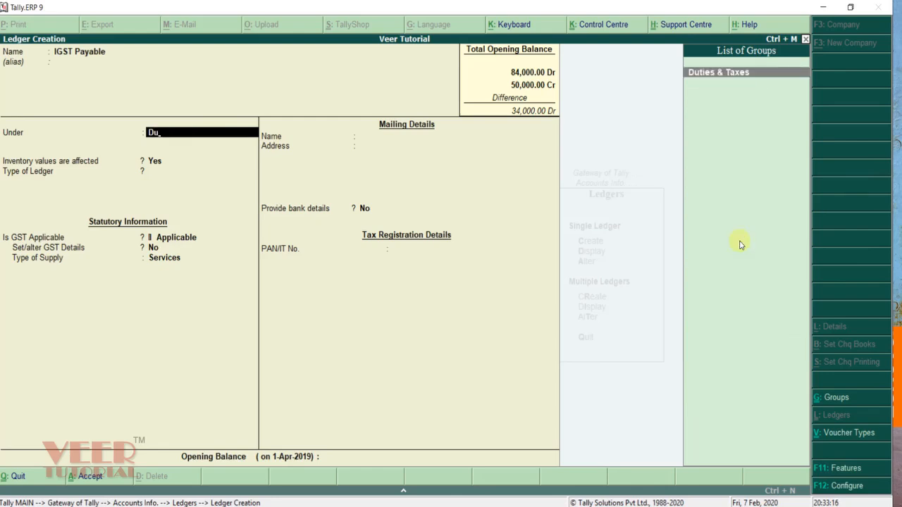
key(Return)
key(Up)
key(Return)
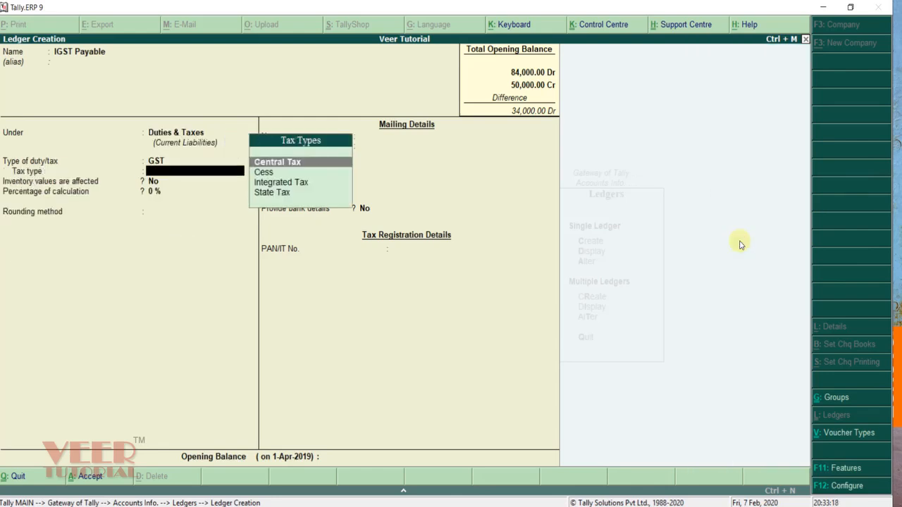
Step: Set tax type Integrated Tax at 0 % with rounding Not Applicable, and save it
key(Down)
key(Down)
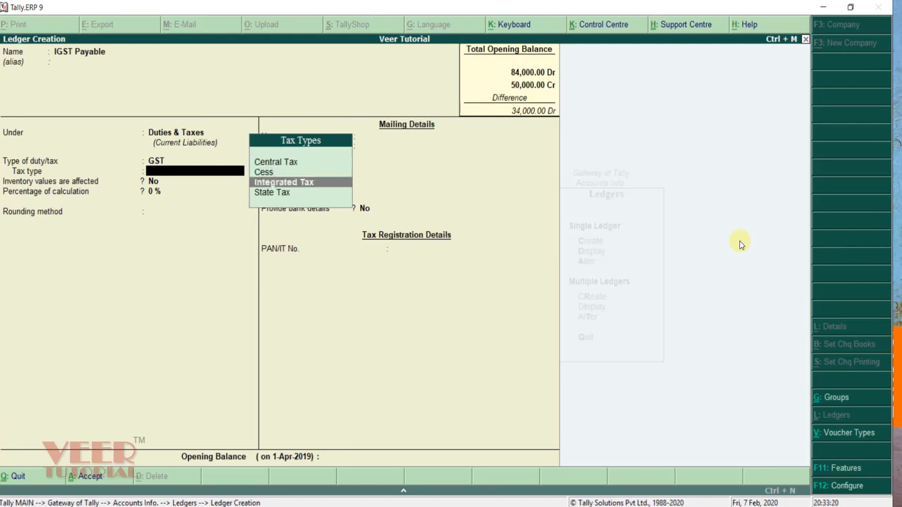
key(Return)
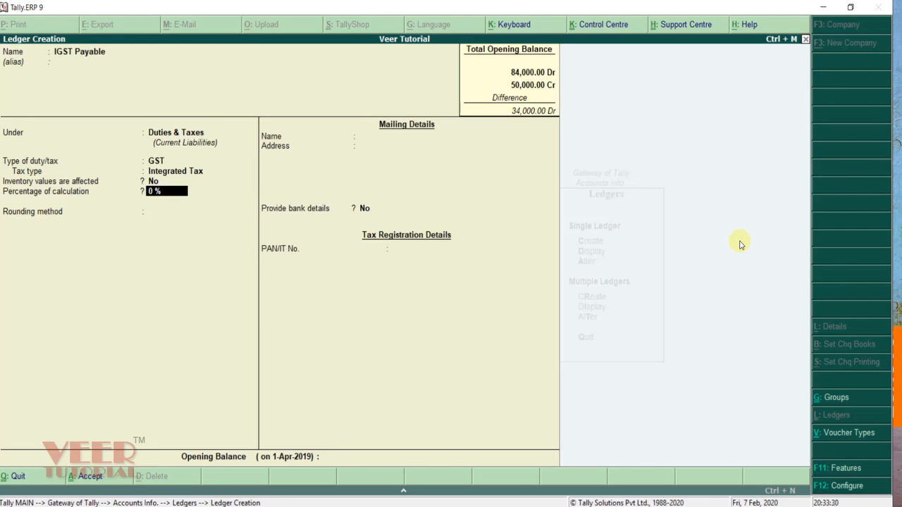
key(Return)
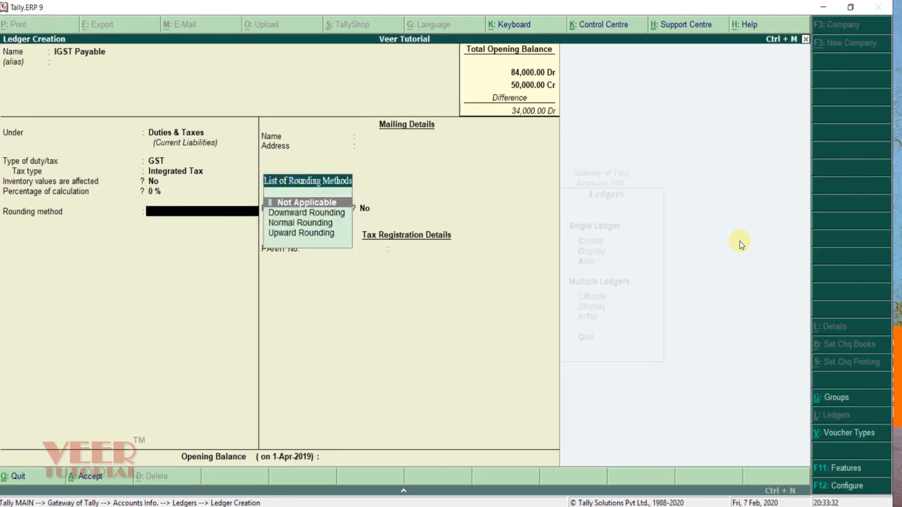
key(Return)
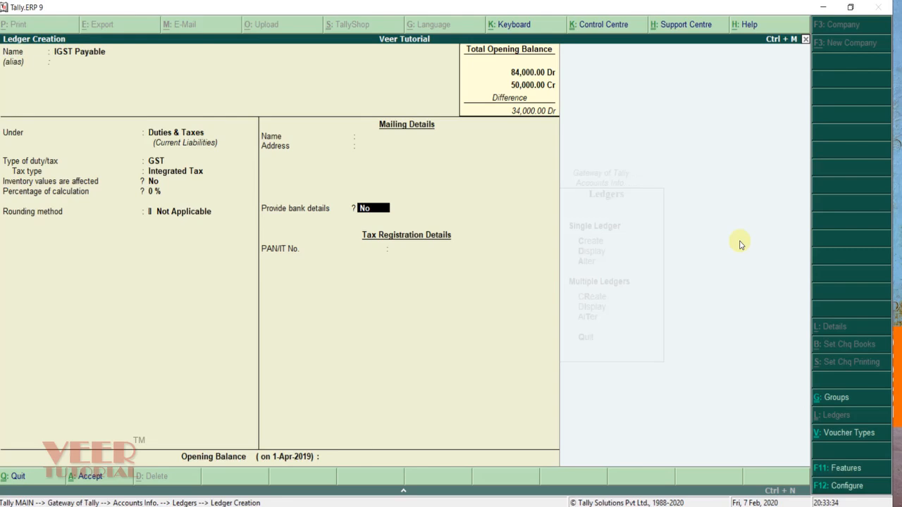
key(Return)
key(Return)
key(Return)
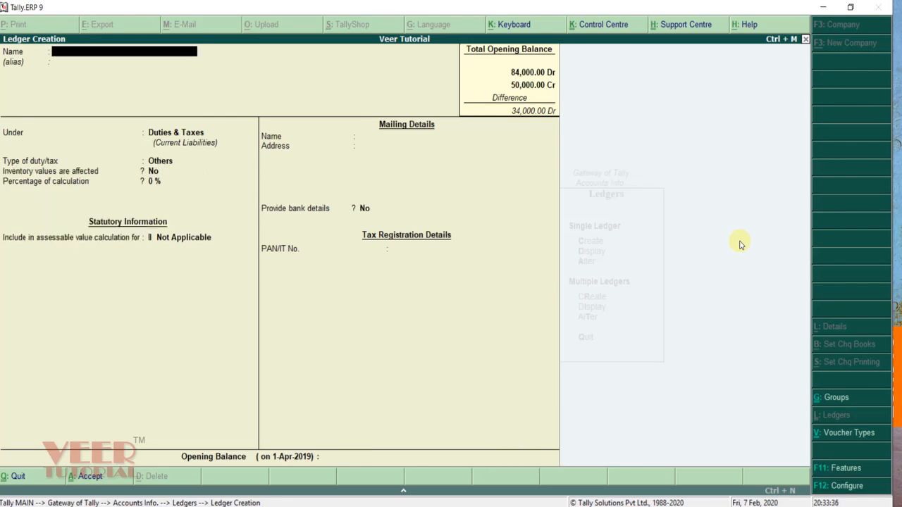
Step: Save the SGST Payable ledger as a GST State Tax ledger
text(IGST Payable)
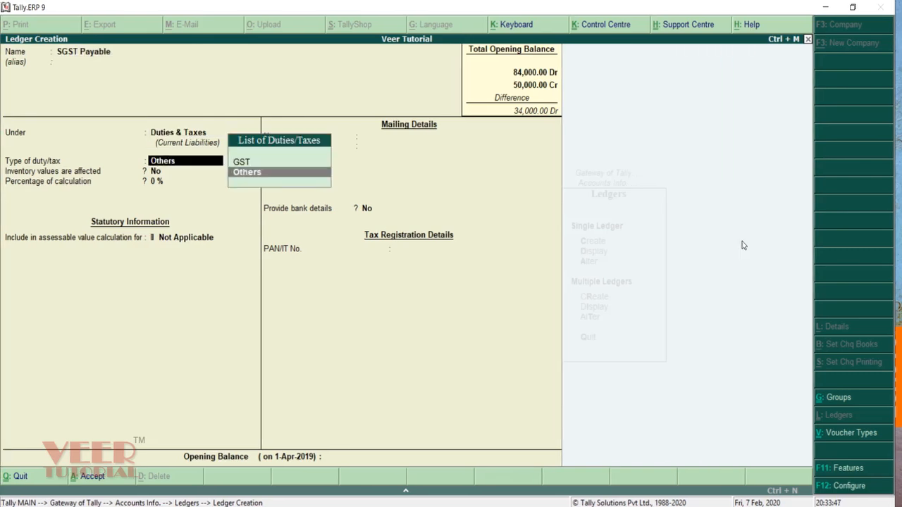
key(Return)
key(Down)
key(Down)
key(Return)
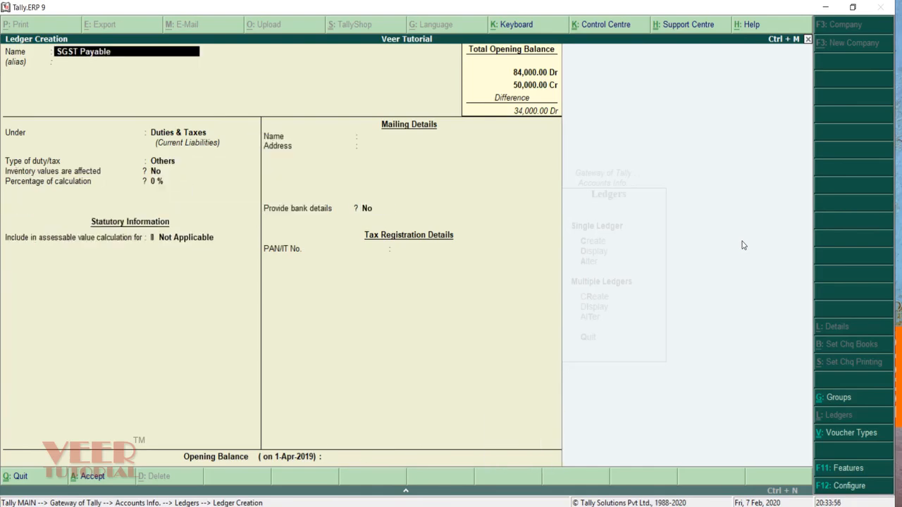
Step: Create CGST Payable under Duties & Taxes as a GST Central Tax ledger at 0 %
key(Delete)
text(C)
key(Return)
key(Return)
key(Return)
key(Up)
key(Return)
key(Return)
key(Return)
key(Return)
key(Return)
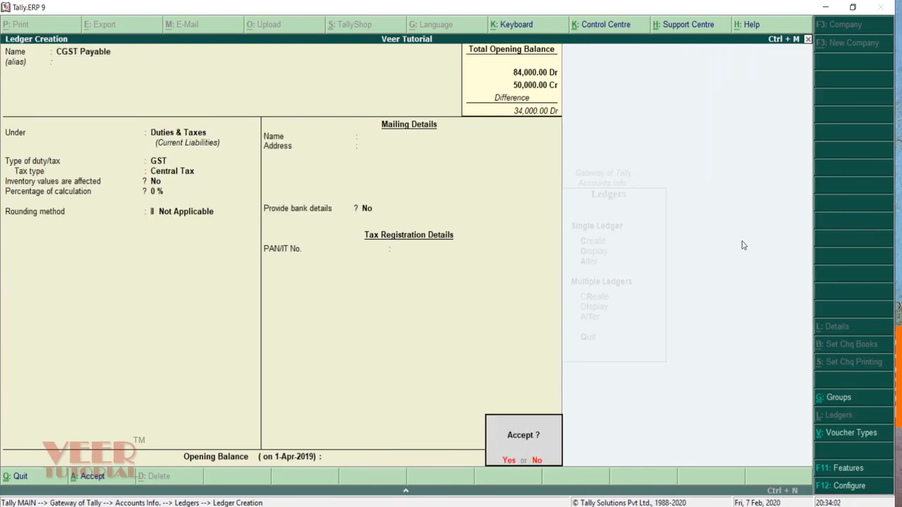
key(Return)
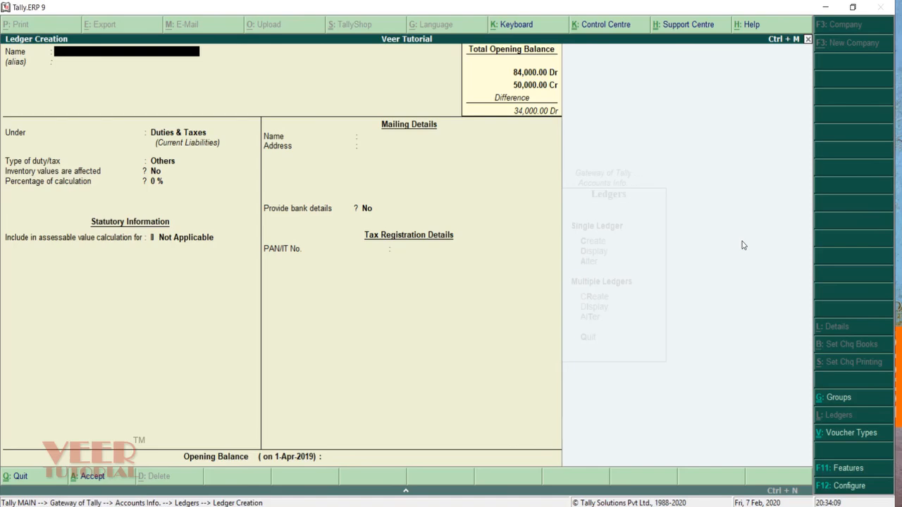
Step: Create IGST Input under Duties & Taxes as a GST Integrated Tax ledger
text(IGST Input)
key(Return)
key(Return)
key(Return)
key(Down)
key(Return)
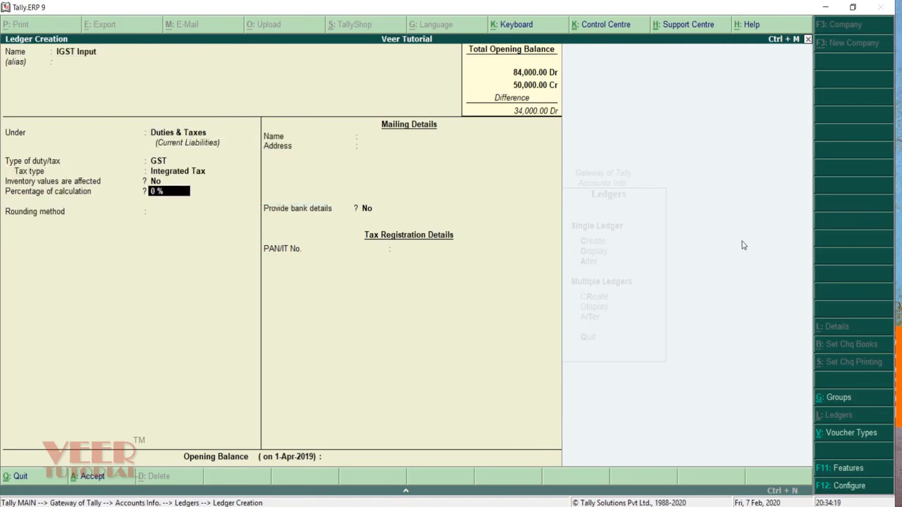
key(Return)
key(Return)
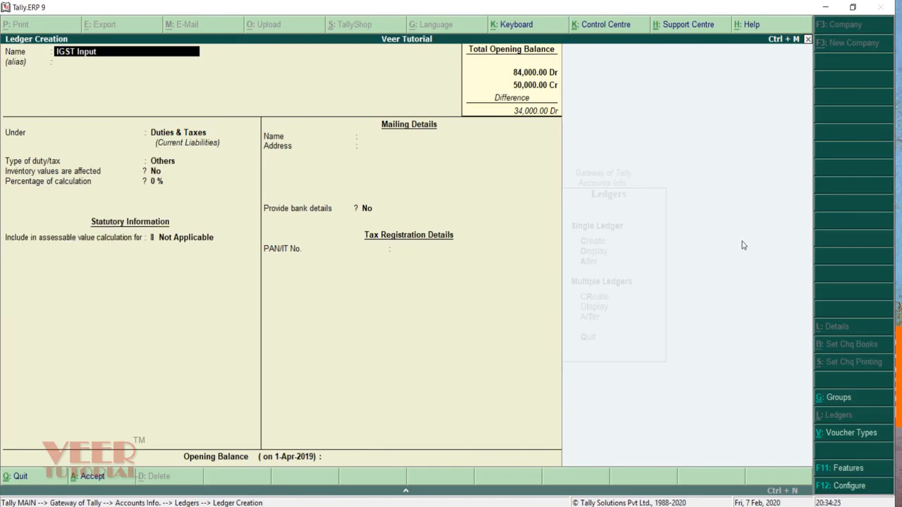
Step: Create CGST Input under Duties & Taxes as a GST ledger, rounding Not Applicable, and save it
text(CGST Input)
key(Return)
key(Return)
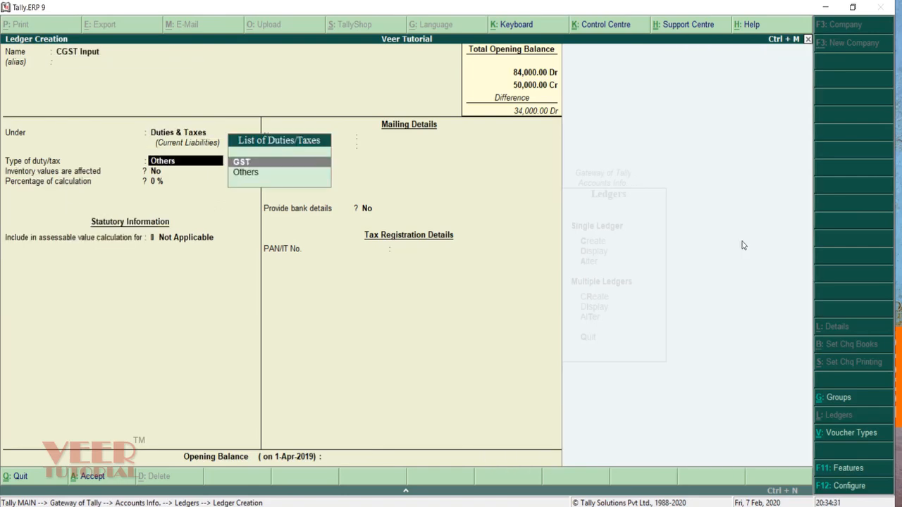
key(Return)
key(Down)
key(Down)
key(Return)
key(Return)
key(Return)
key(Return)
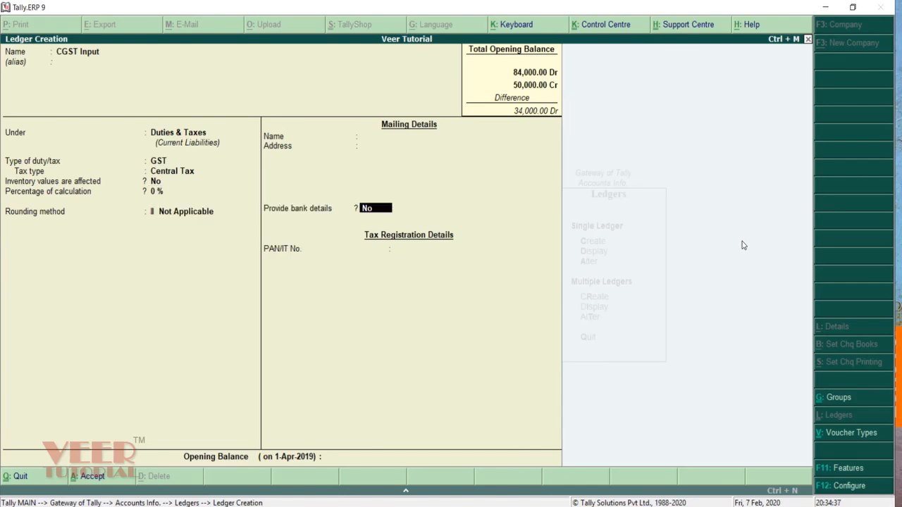
Step: Rename the next ledger to SGST Input with State Tax as its tax type
key(Return)
key(ctrl+alt+v)
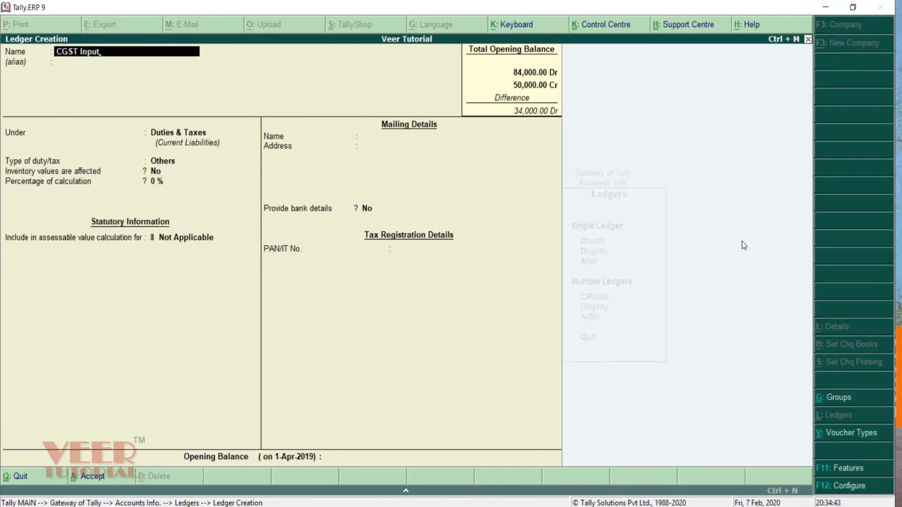
key(Delete)
text(S)
key(Return)
key(Return)
key(Return)
key(Return)
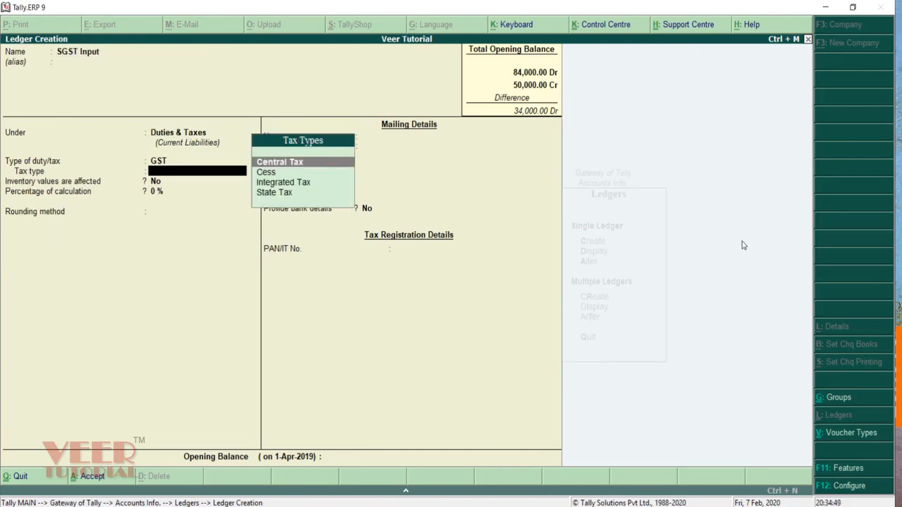
key(Down)
key(Down)
key(Down)
key(Return)
key(Return)
key(Return)
key(Return)
key(Return)
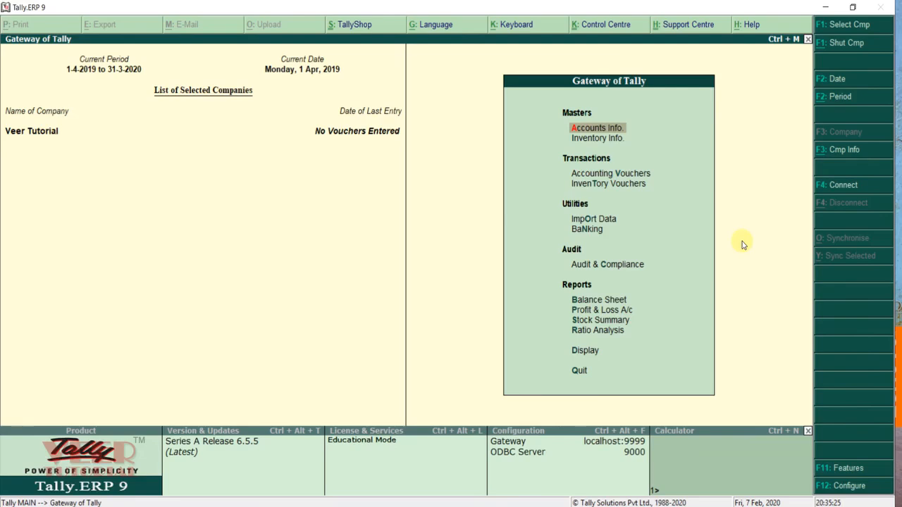
Step: Enter a Receipt voucher into Cash from the capital account for 1,00,000
key(Down)
key(Down)
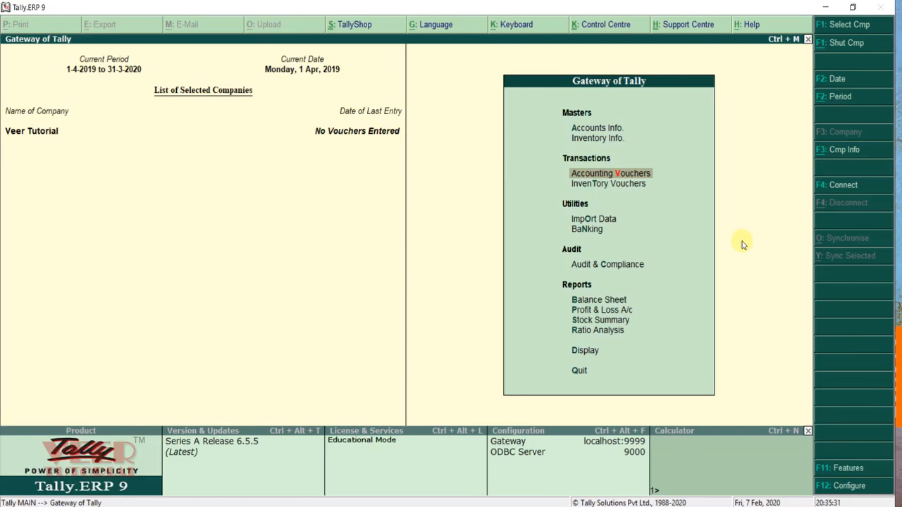
key(Return)
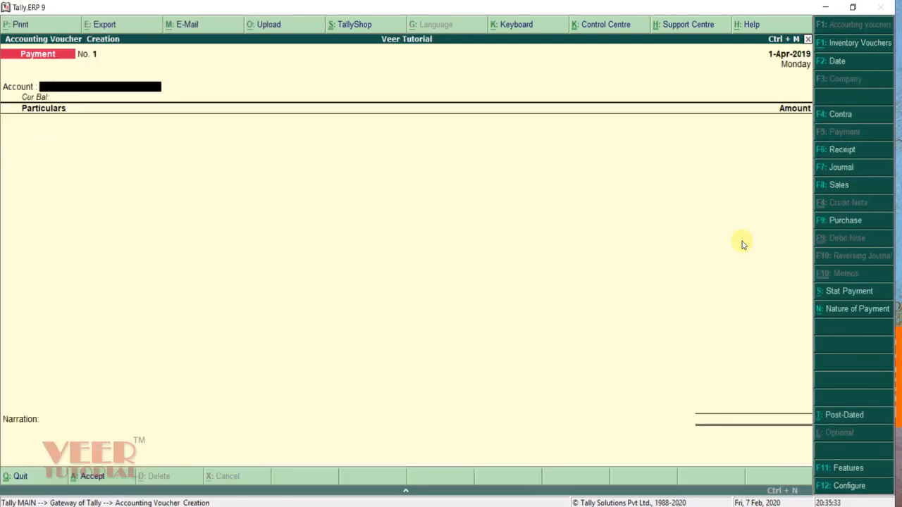
click(846, 151)
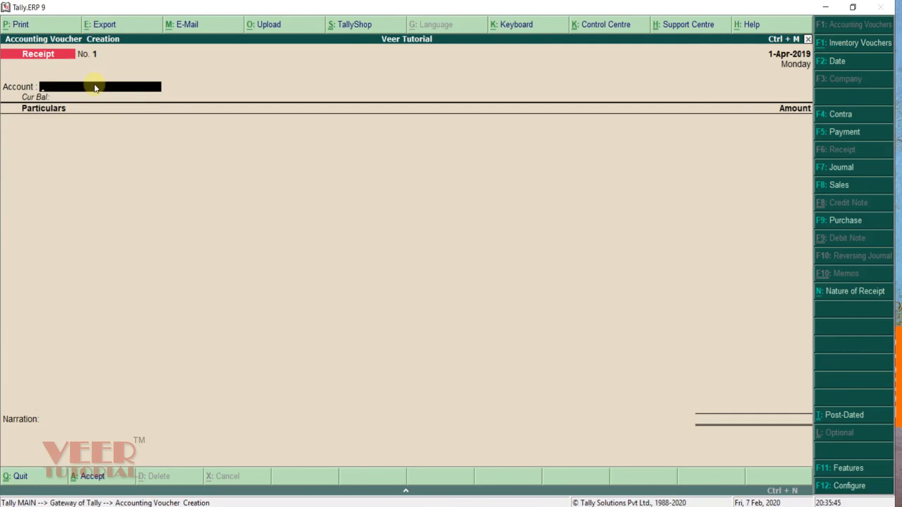
key(Return)
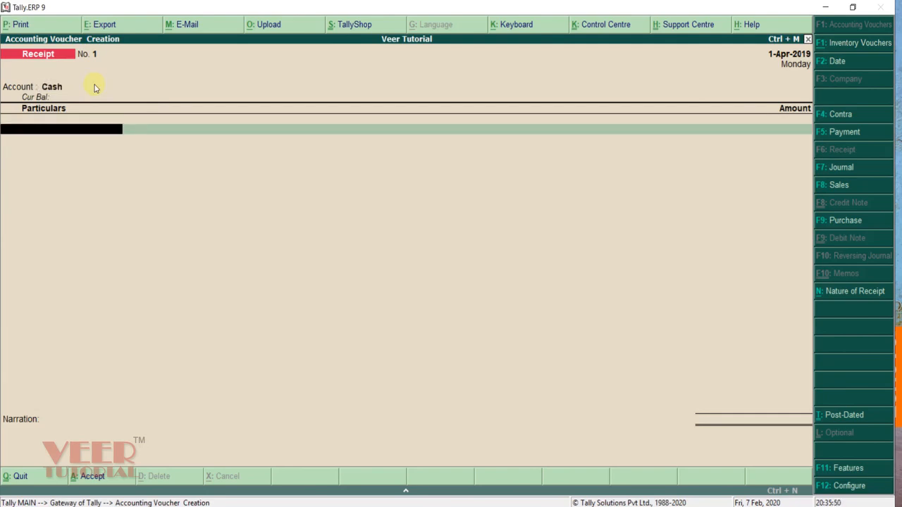
text(Ca)
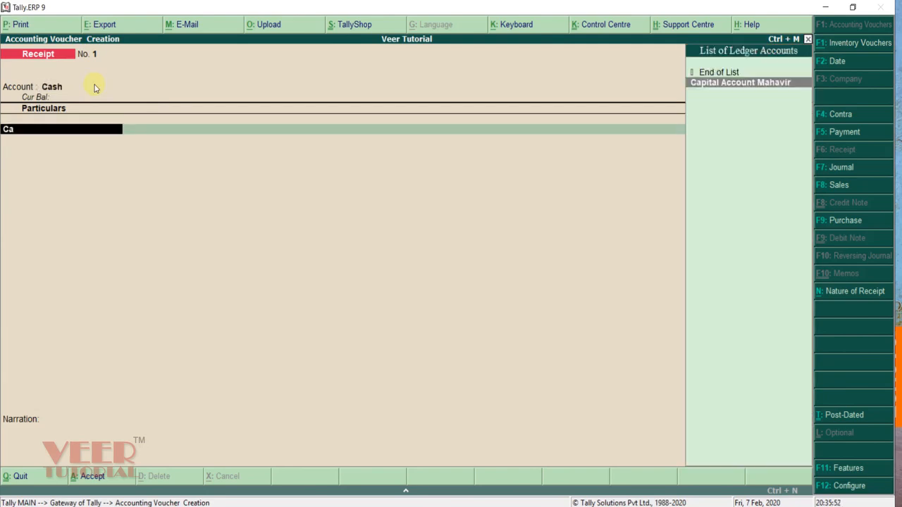
key(Return)
text(100000)
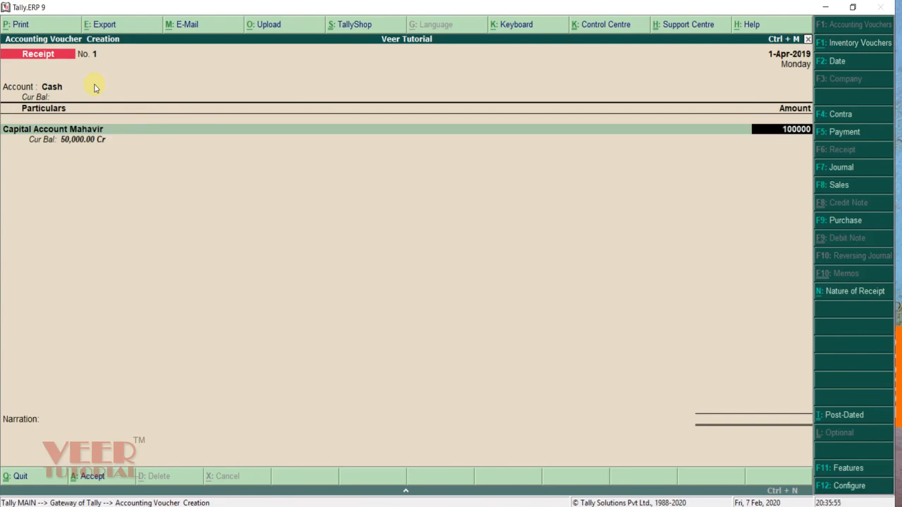
key(Return)
key(Return)
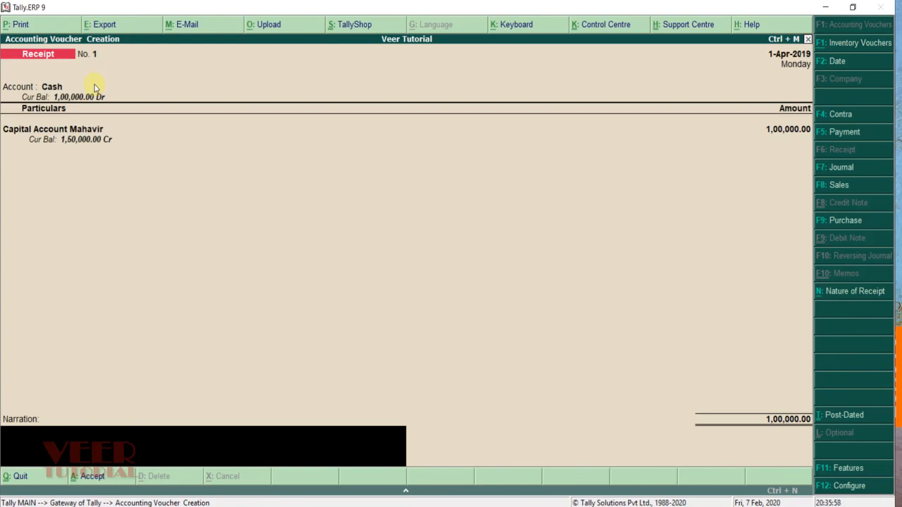
Step: Add the narration 'capital bring to the business' and save the receipt voucher
text(capital bring to the business)
key(Return)
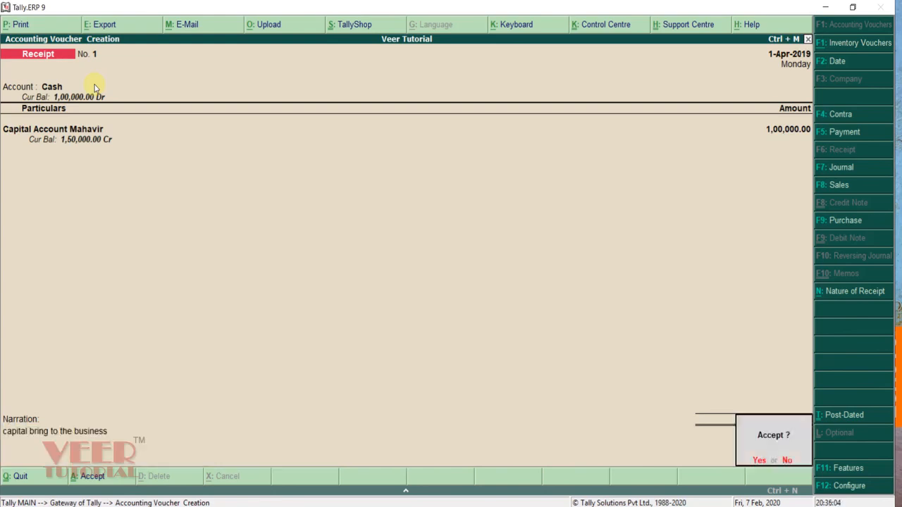
key(Return)
click(95, 87)
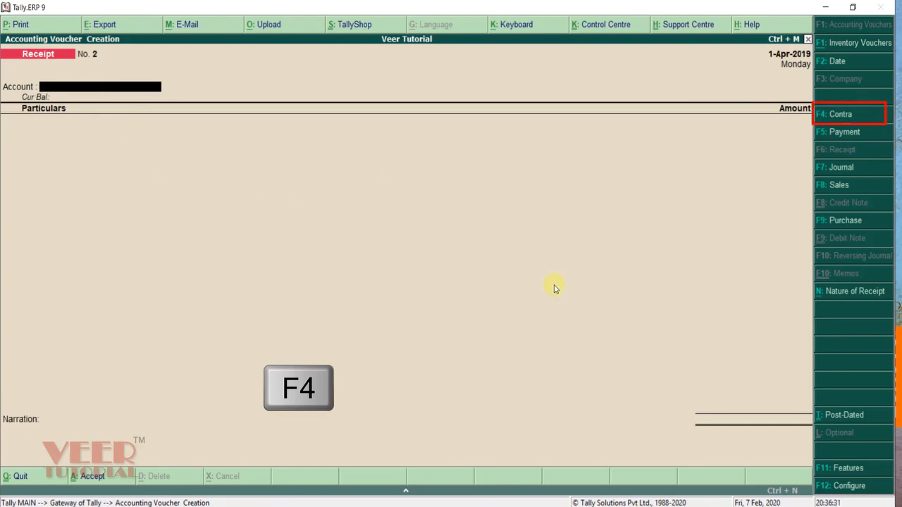
Step: Enter a Contra voucher with ICICI BANK A/C as account and Cash at 90,000
click(842, 117)
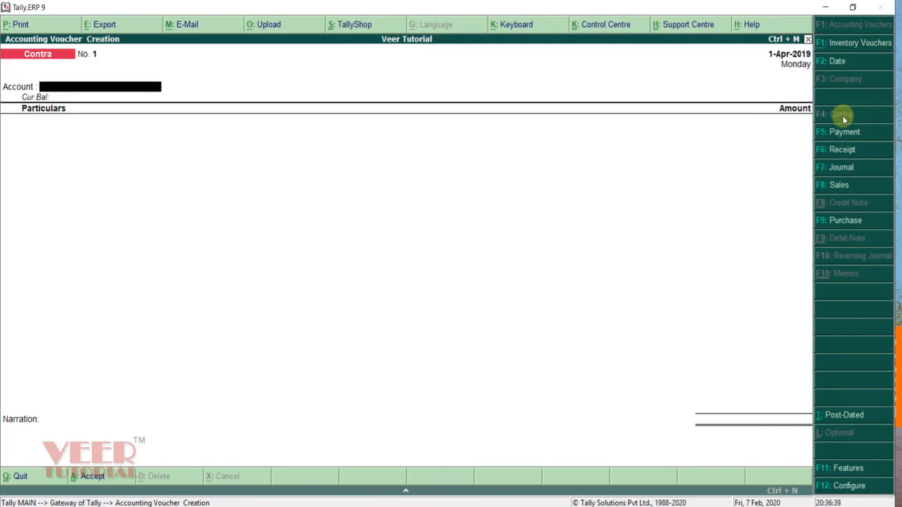
text(i)
key(Return)
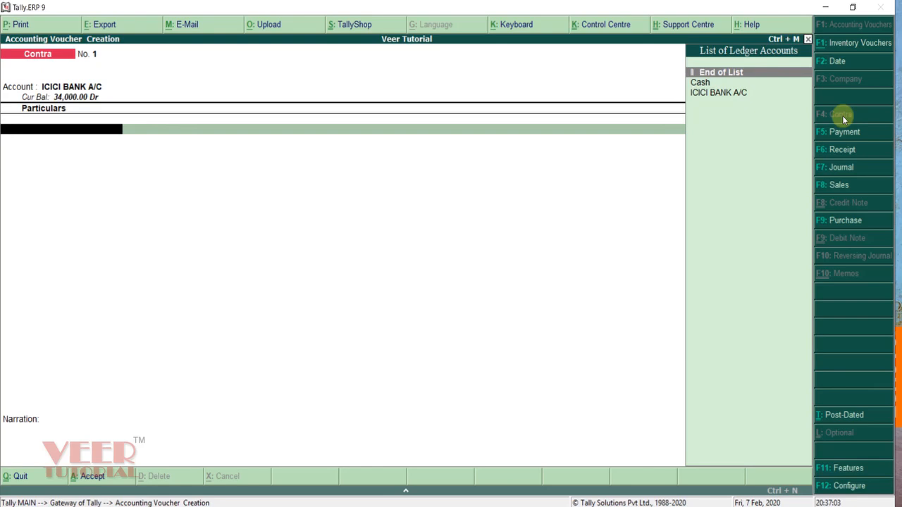
key(Down)
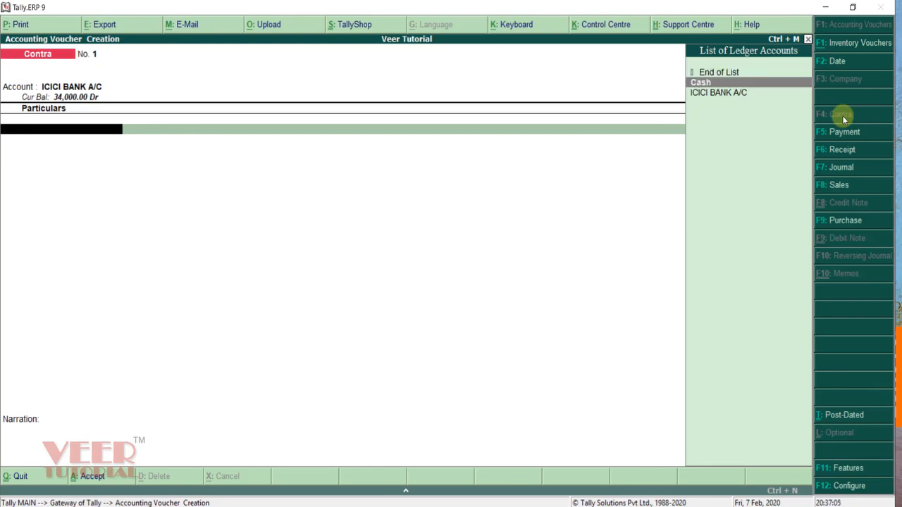
key(Return)
text(90000)
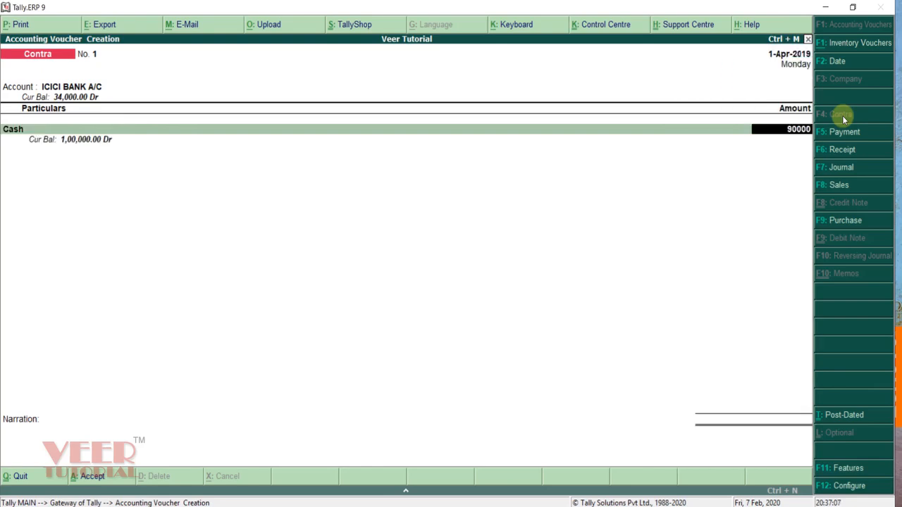
key(Return)
key(Return)
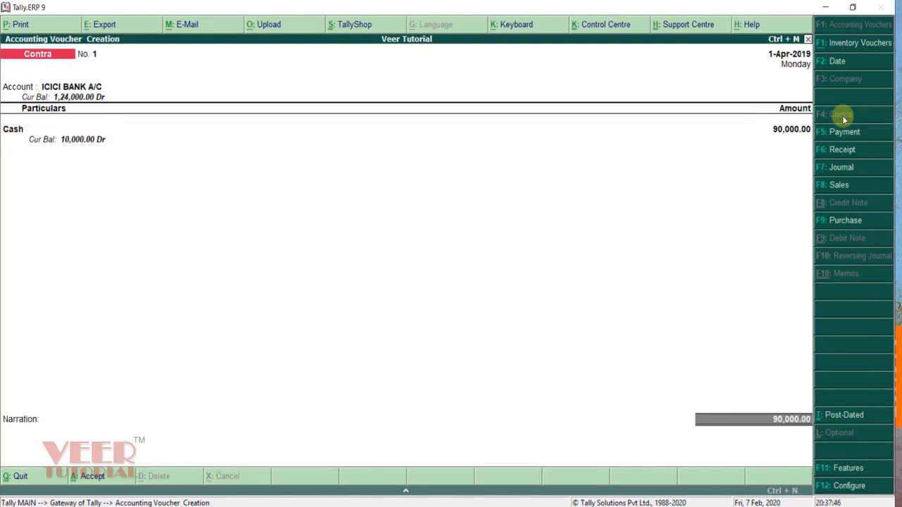
Step: Set cheque printing, cheque confirmation, cash denomination, auto cheque numbering and cheque range to No
key(F12)
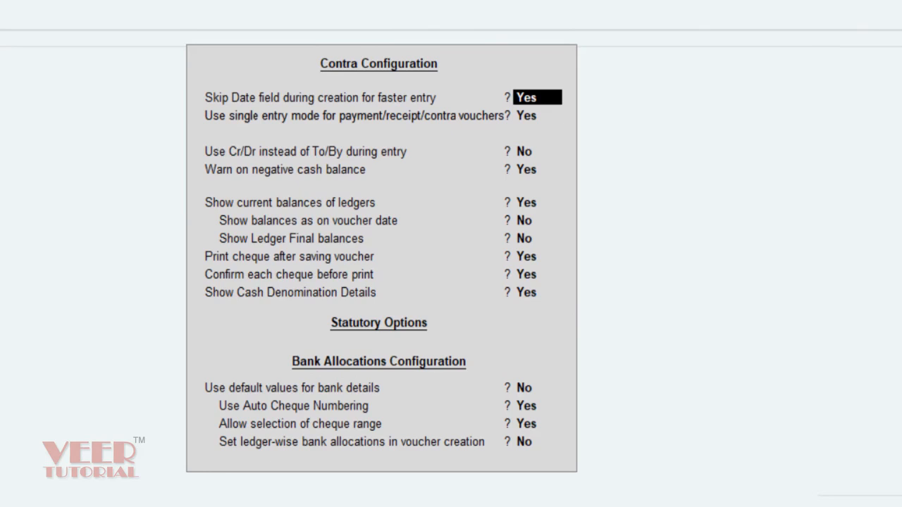
key(Return)
key(Return)
key(Return)
key(Return)
key(Return)
key(Return)
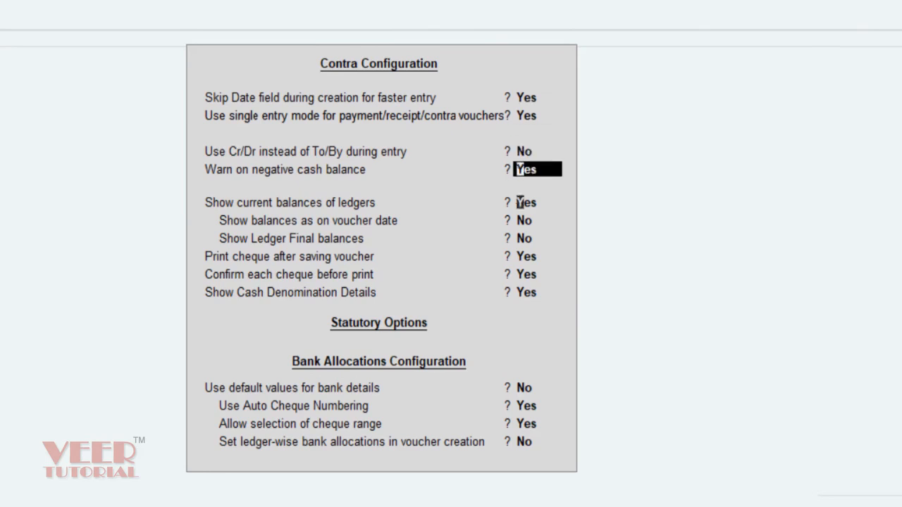
key(Return)
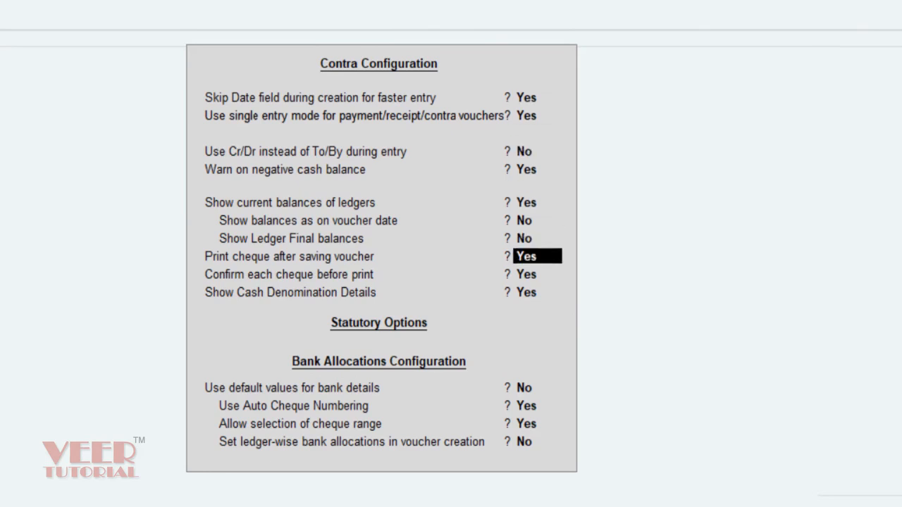
key(n)
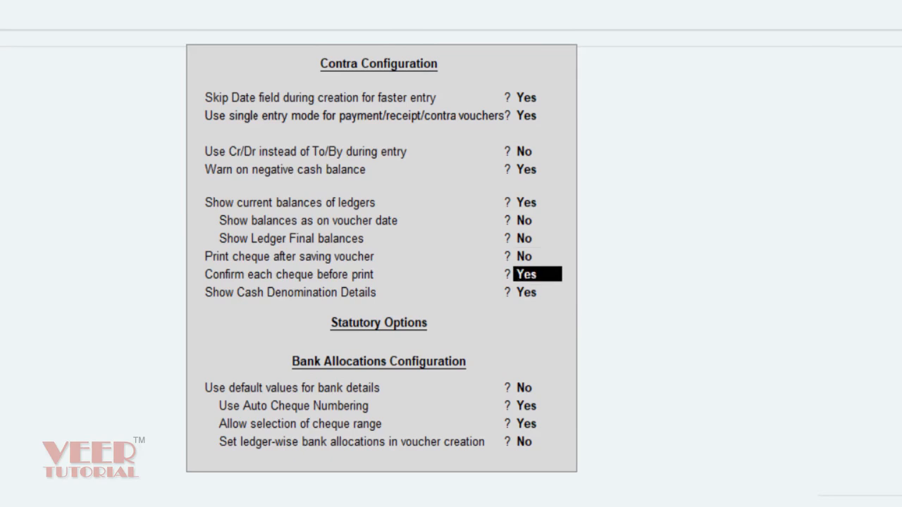
key(n)
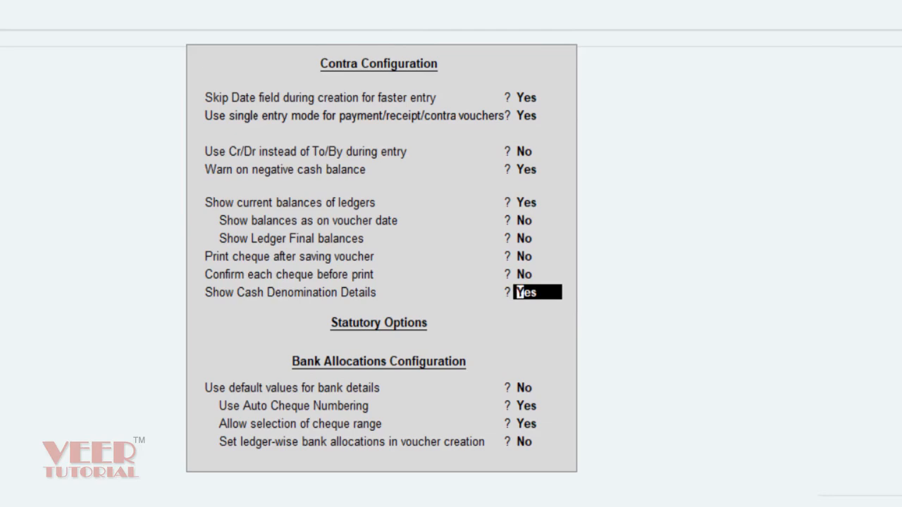
key(n)
key(Return)
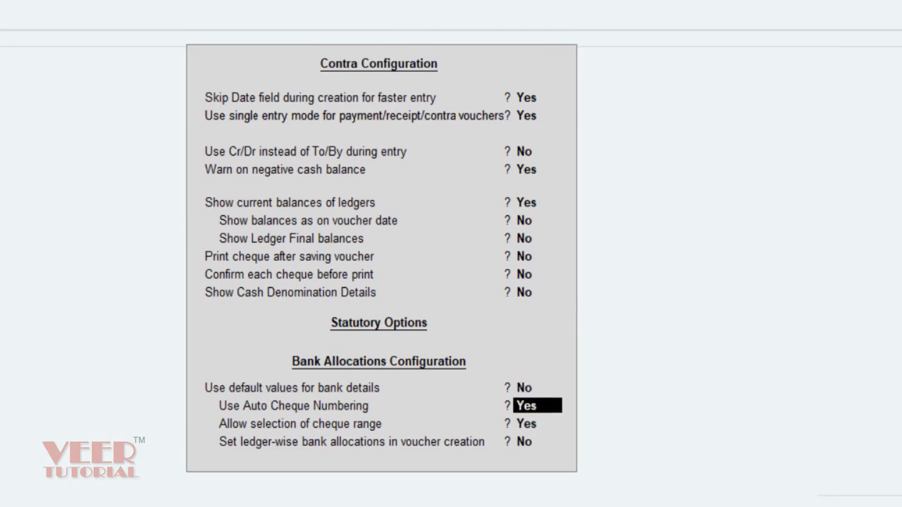
key(n)
key(n)
key(Return)
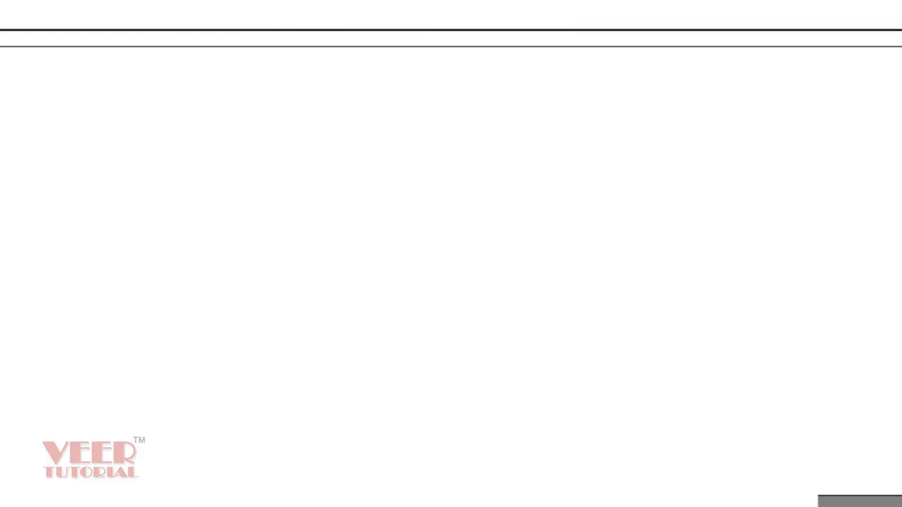
Step: Accept the bank allocation, add narration 'cash deposit with bank', and save the contra voucher
key(Return)
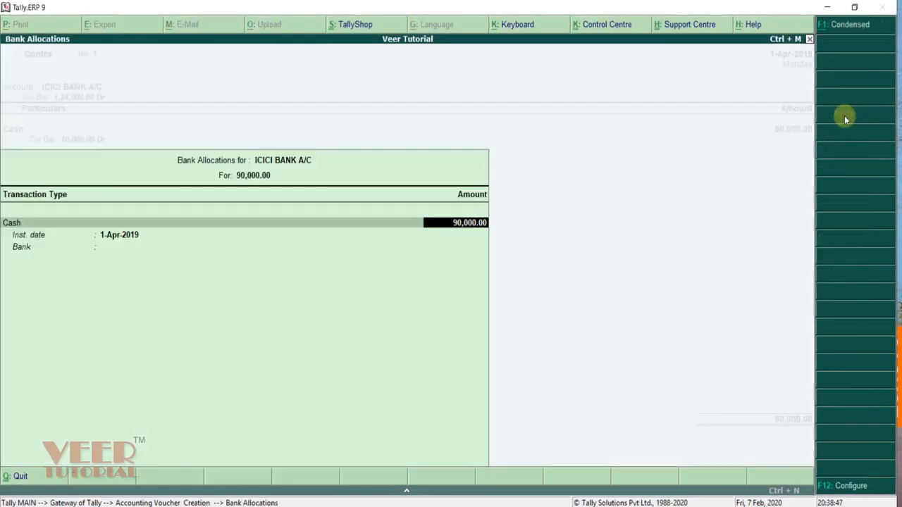
key(Return)
key(Return)
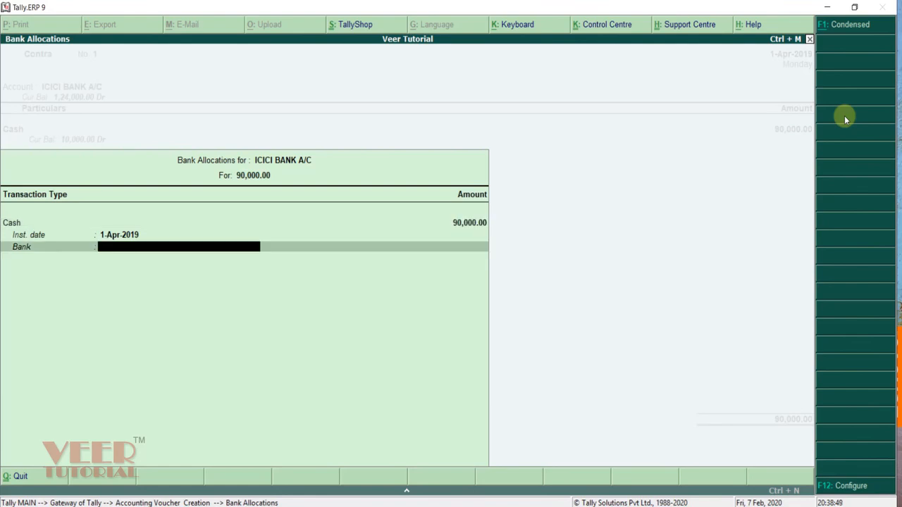
key(Return)
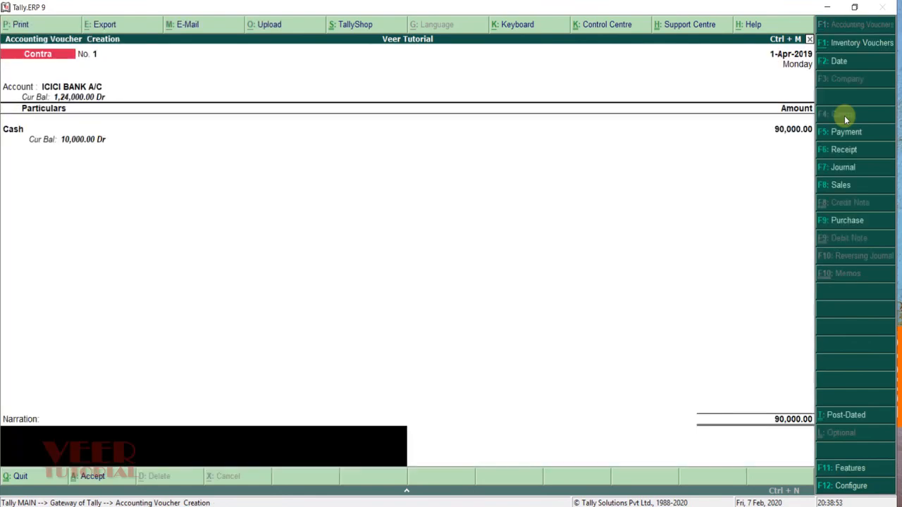
text(cash deposit with banl)
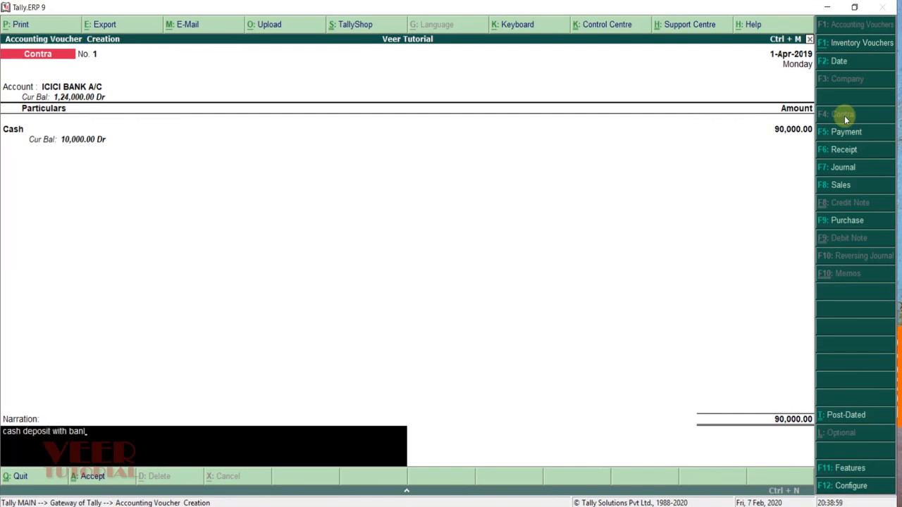
key(BackSpace)
text(k)
key(Return)
key(Return)
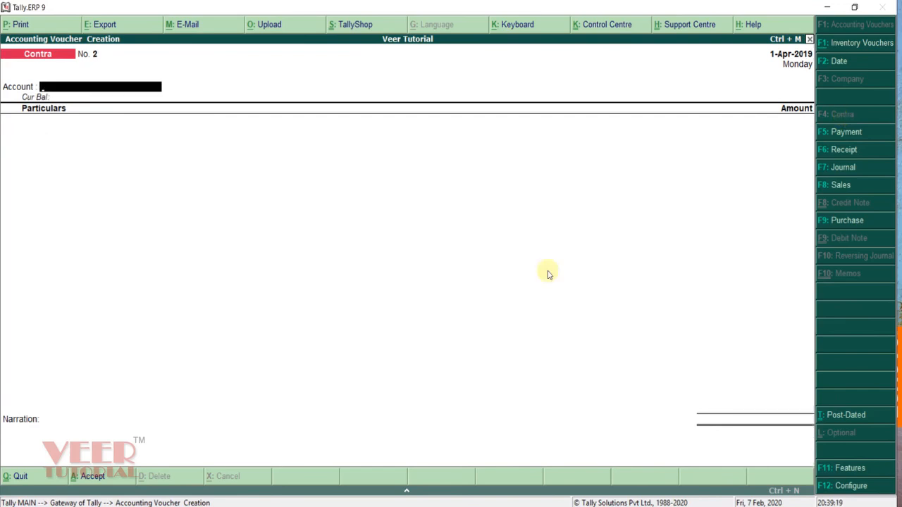
Step: Leave voucher entry and start a new ledger via Accounts Info > Ledgers > Create
key(Escape)
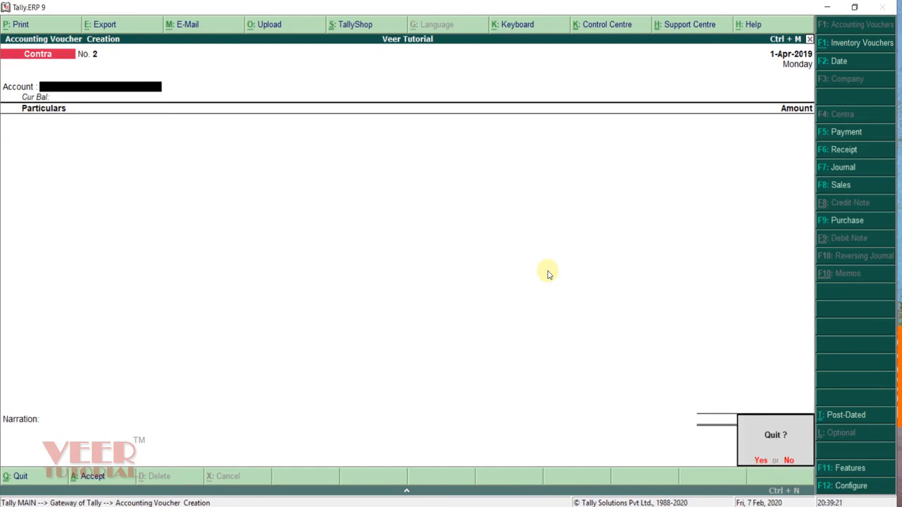
key(Return)
key(Up)
key(Up)
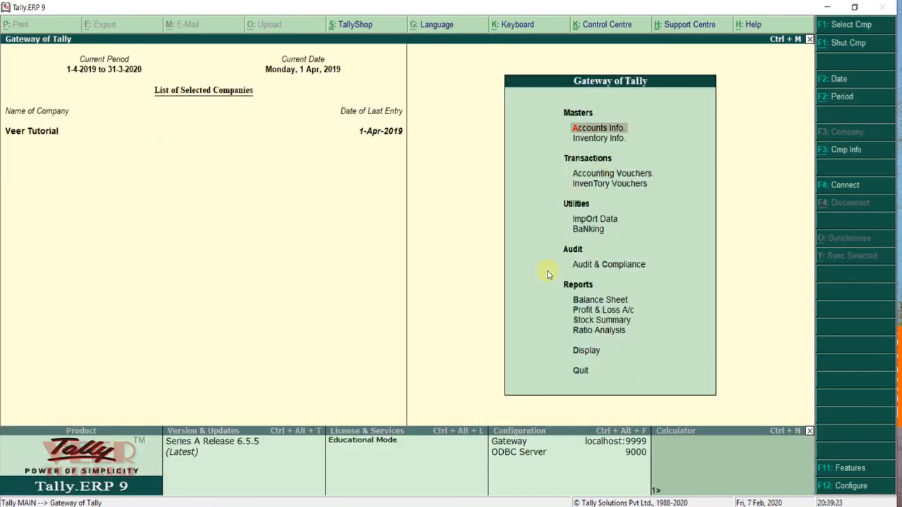
key(Return)
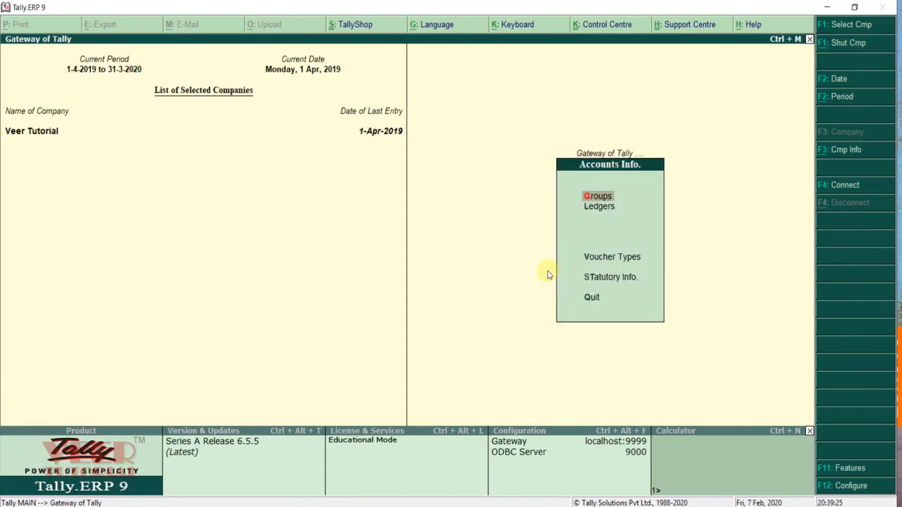
key(Down)
key(Return)
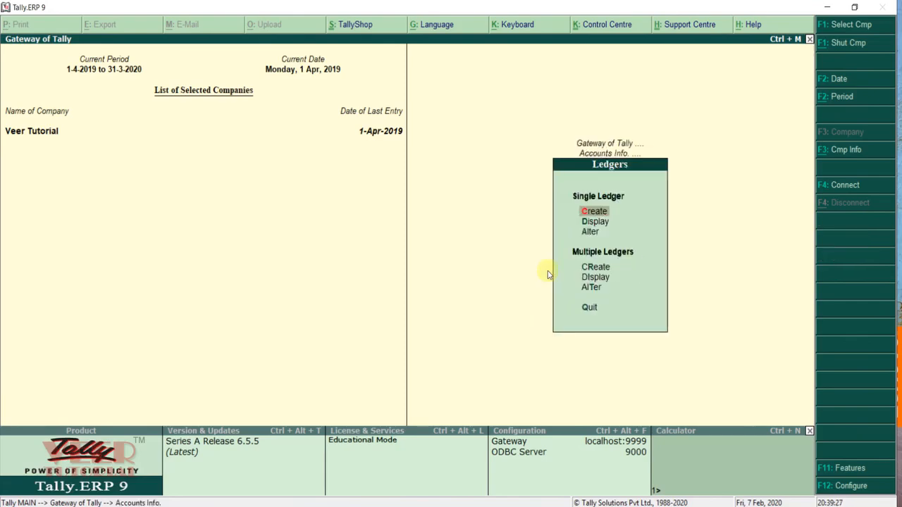
key(Return)
Step: Save Rent Expenses under Indirect Expenses, GST applicable for Services, and return to Gateway
text(Rent)
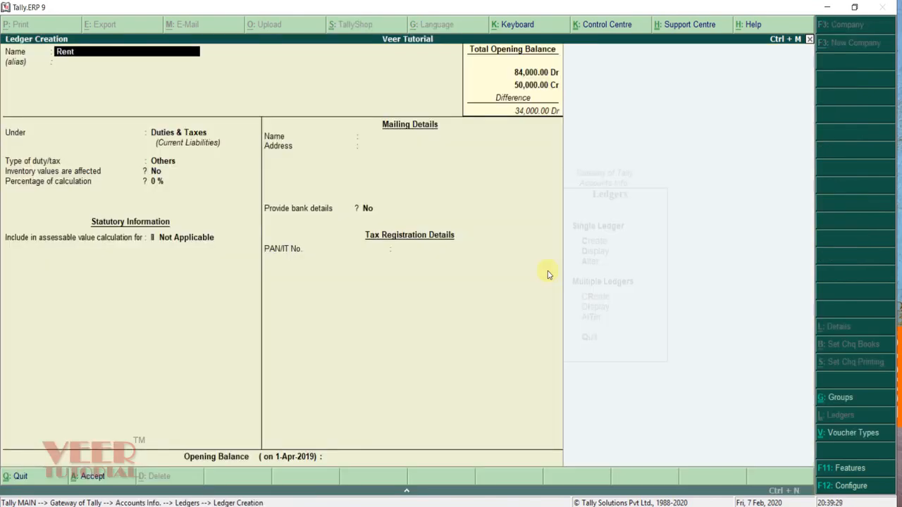
text( Expenses)
key(Return)
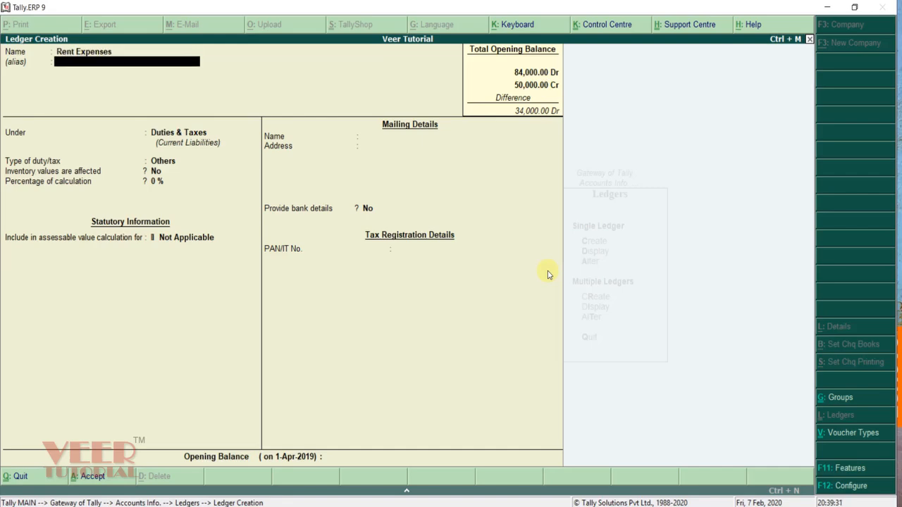
key(Return)
text(Indi)
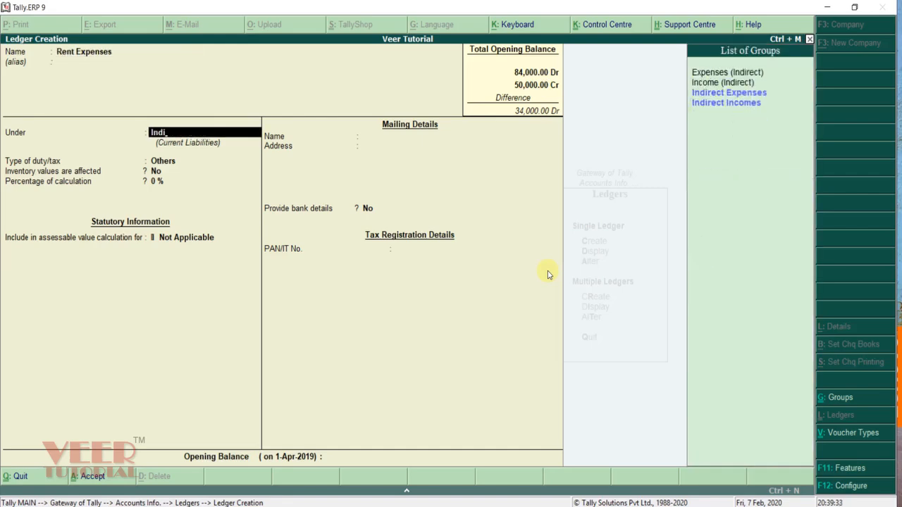
key(Down)
key(Return)
key(Return)
key(Return)
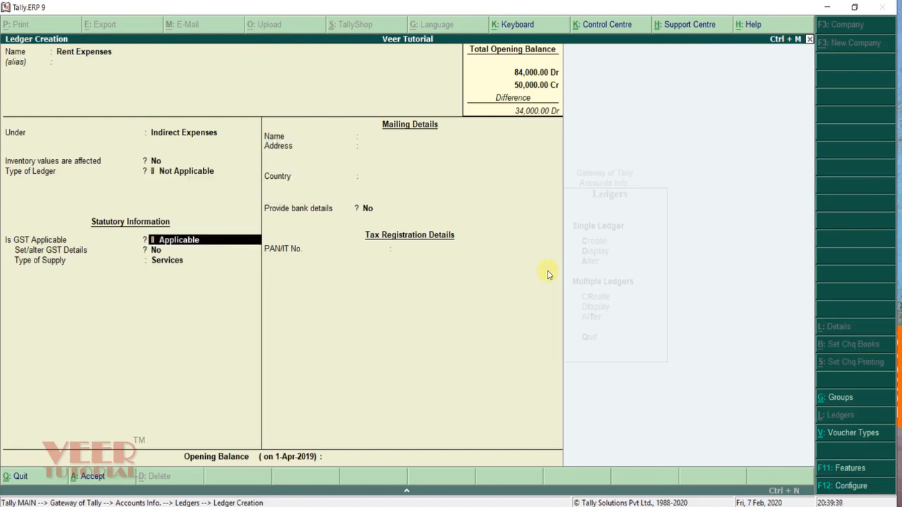
key(Return)
key(Return)
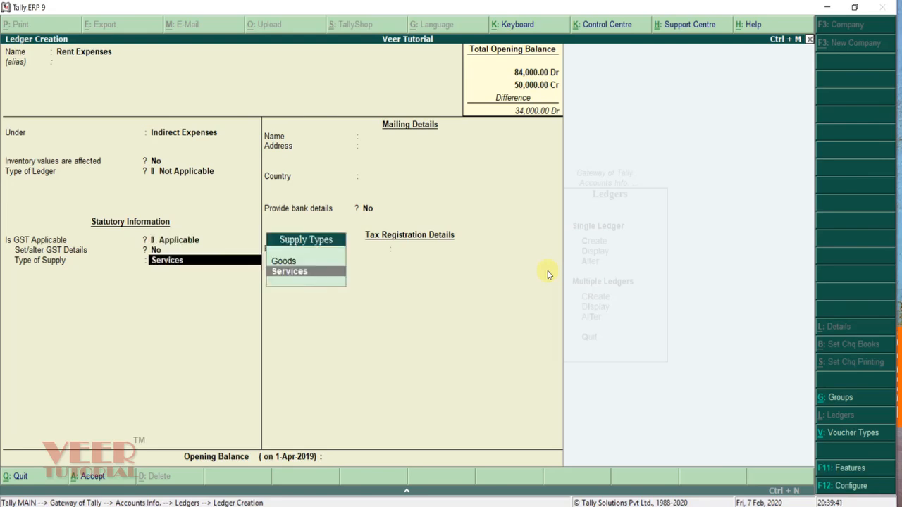
key(Return)
key(Return)
key(Return)
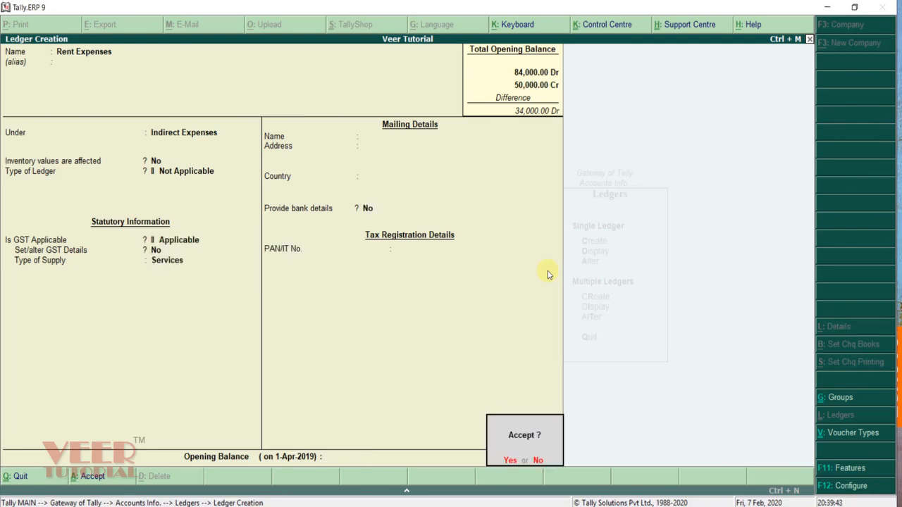
key(Return)
key(Escape)
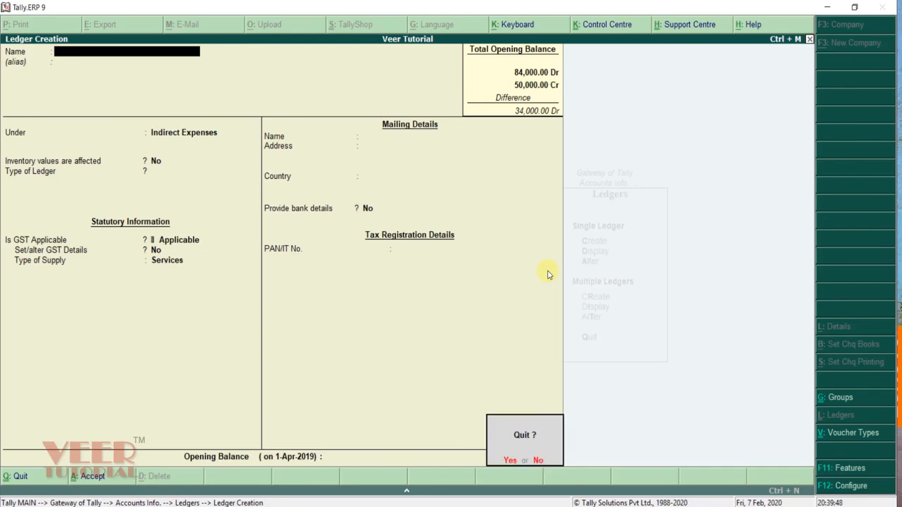
key(Escape)
key(Escape)
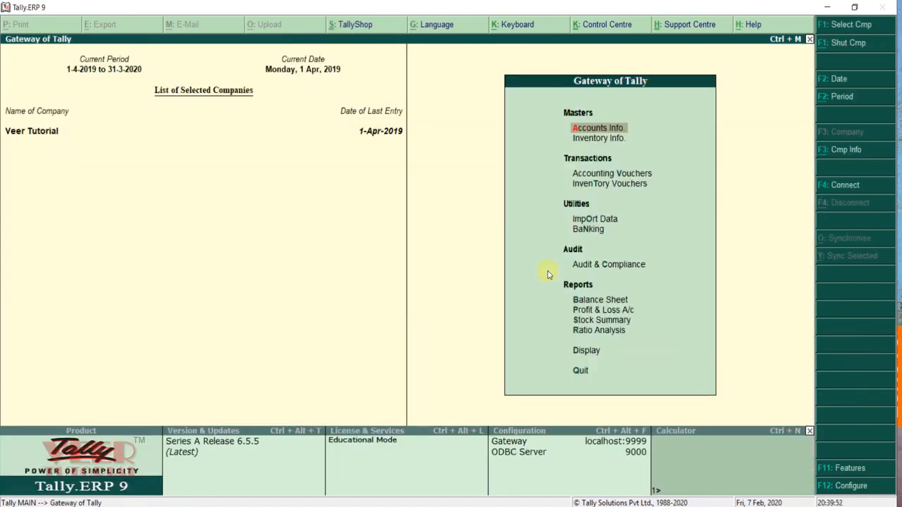
Step: Start a new ledger named 'Landloard Account' from Accounts Info > Ledgers > Create
key(Return)
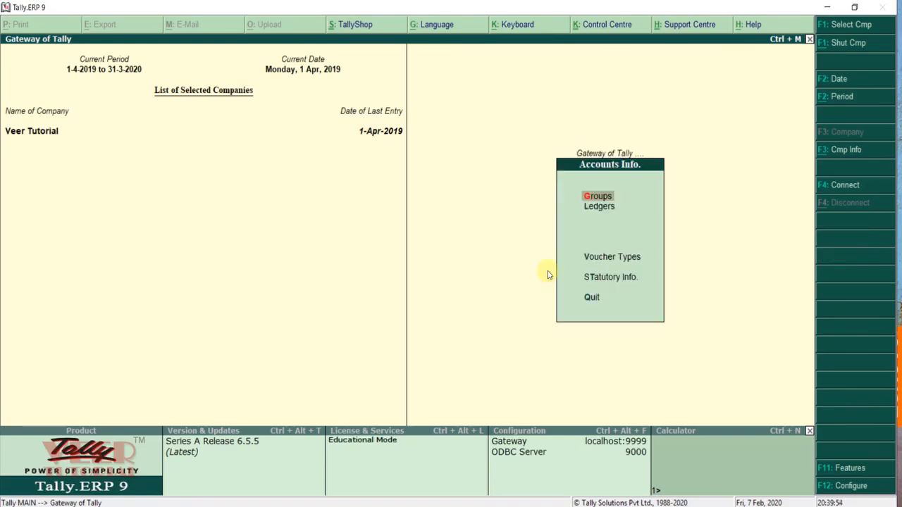
key(Down)
key(Return)
key(Return)
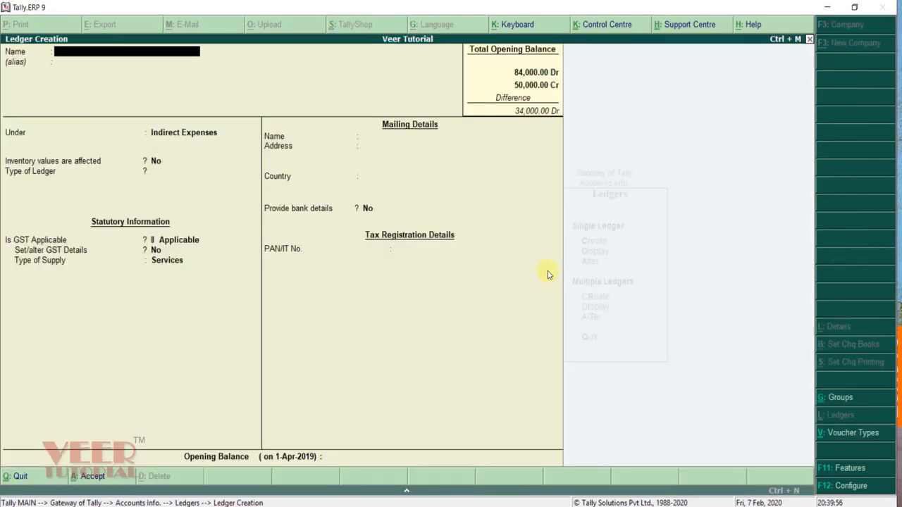
text(Landloard Account)
key(Return)
key(Return)
Step: Put it under Sundry Creditors with state Delhi and registration Unregistered, and save it
text(Cred)
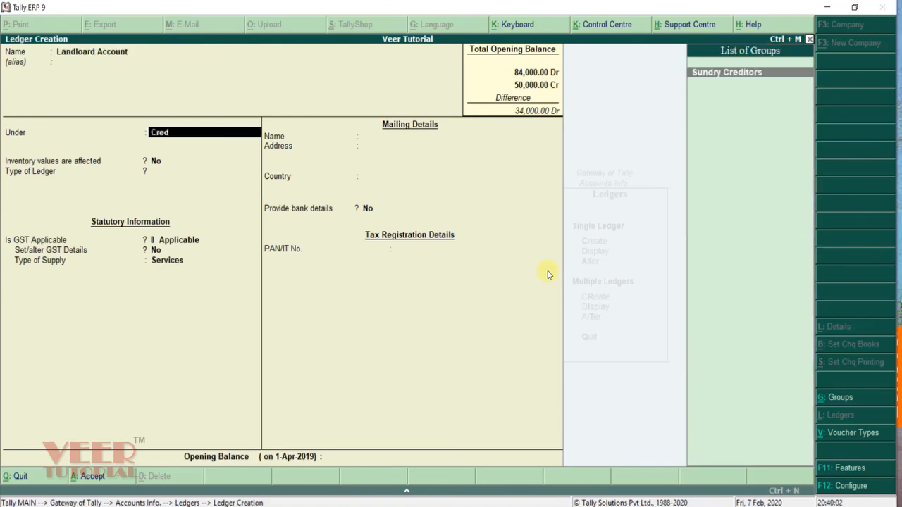
key(Return)
key(Return)
key(Return)
key(Return)
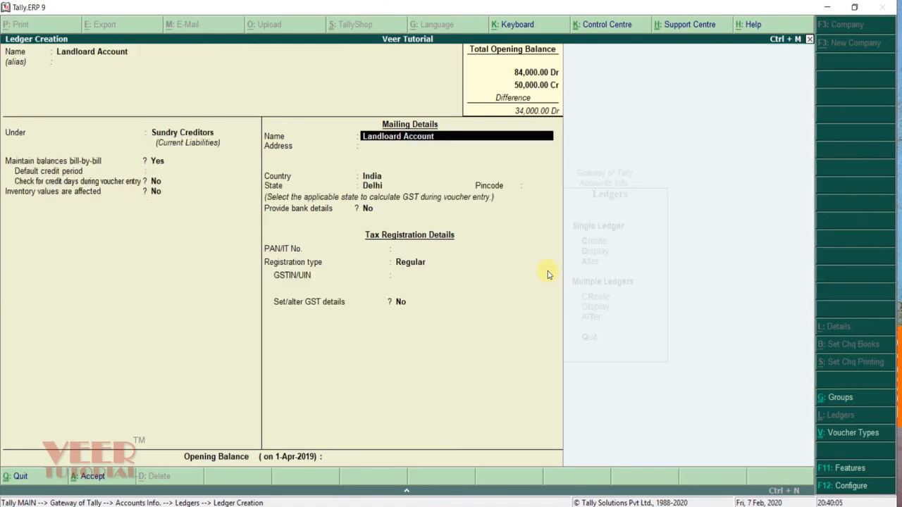
key(Return)
key(Return)
key(Return)
key(Return)
key(Return)
key(Return)
key(Return)
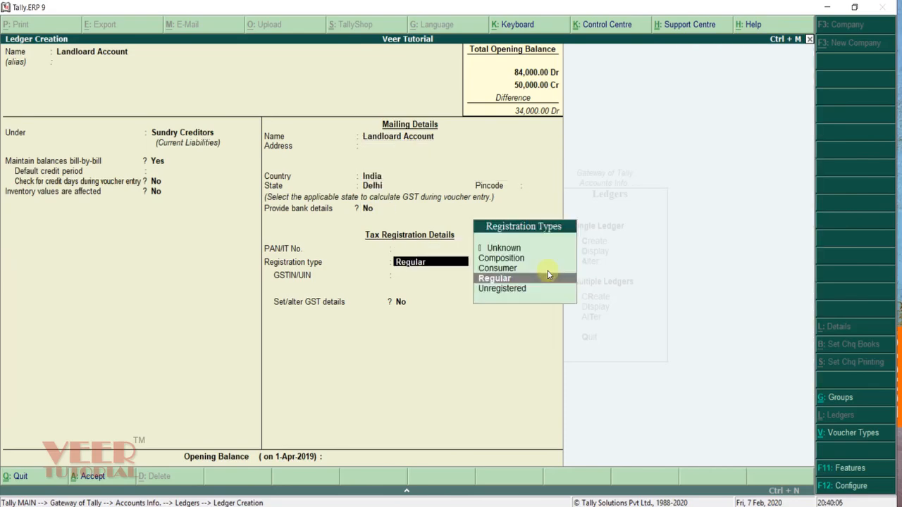
key(Up)
key(Up)
key(Up)
key(Down)
key(Down)
key(Down)
key(Down)
key(Return)
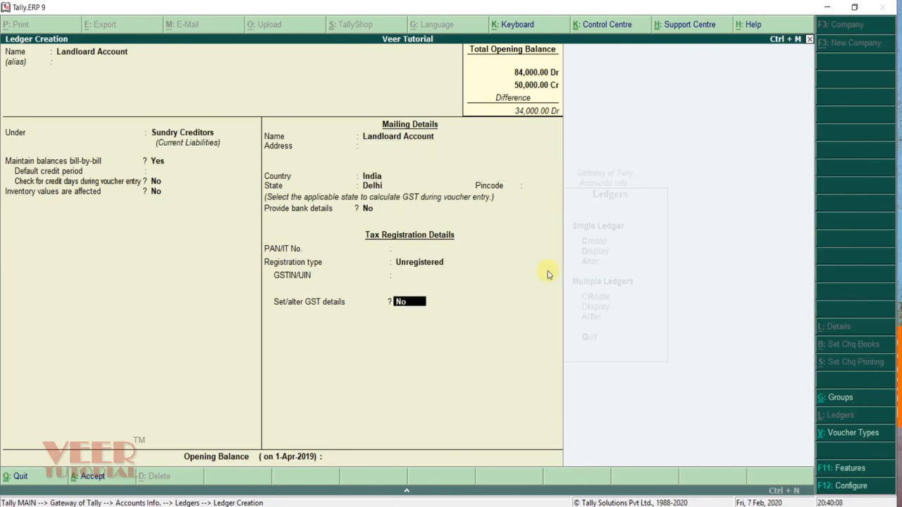
key(Return)
key(Return)
key(Return)
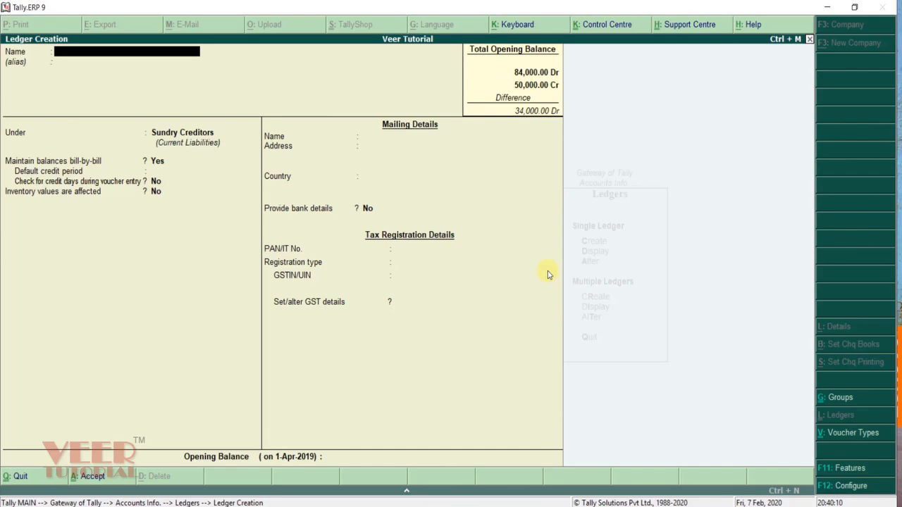
key(Escape)
key(Escape)
key(Escape)
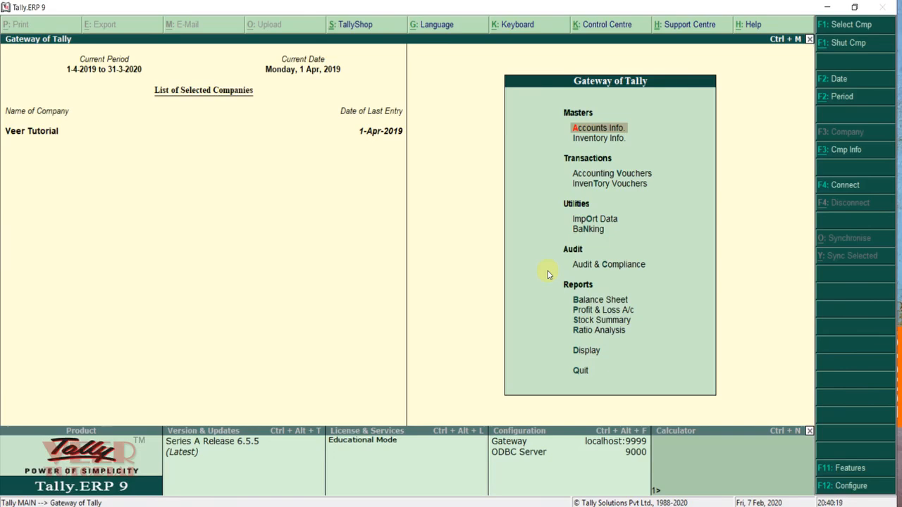
Step: Start a Journal voucher debiting Rent Expenses 1,000
key(Down)
key(Down)
key(Return)
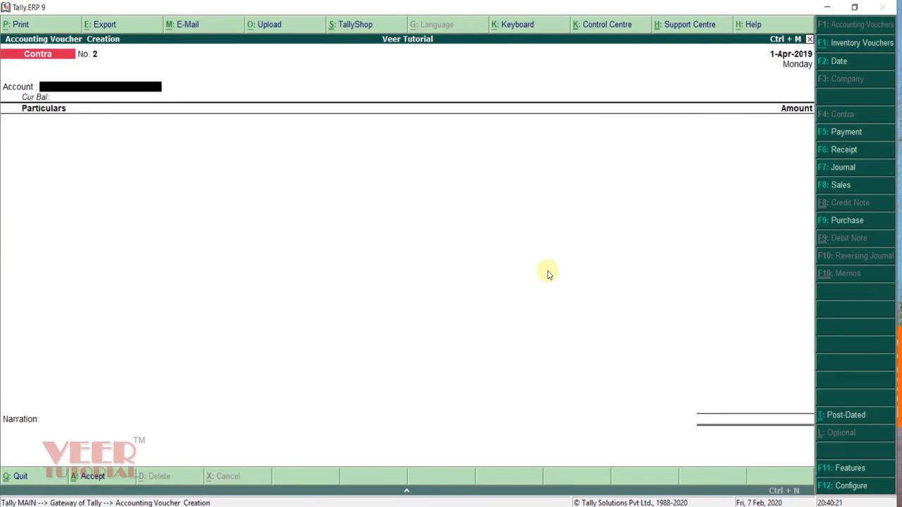
click(843, 167)
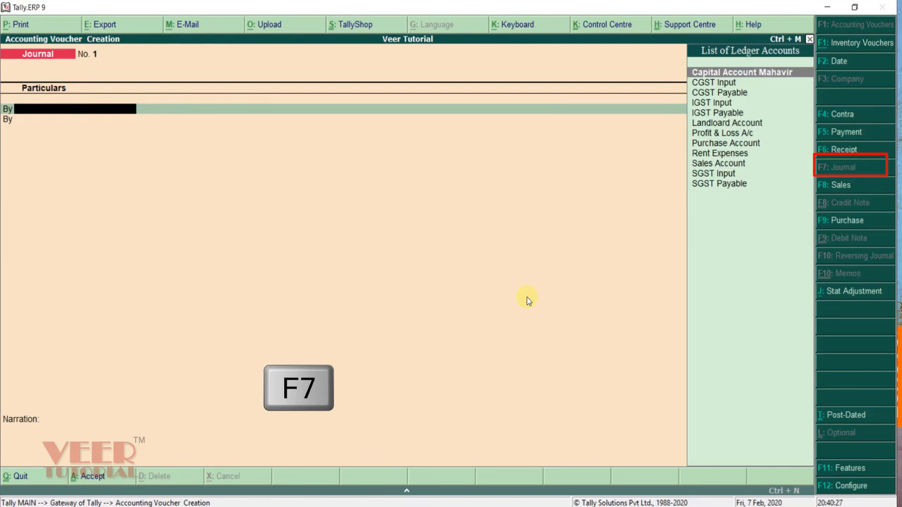
text(Re)
key(Return)
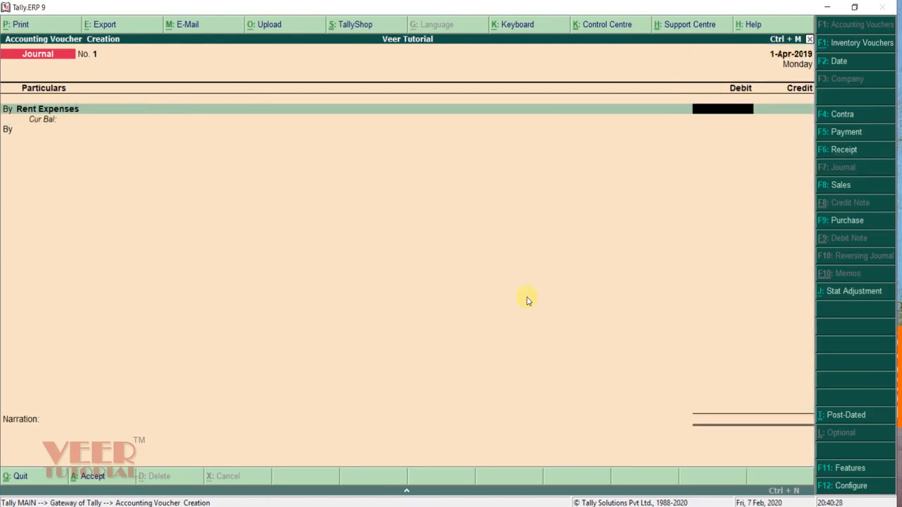
text(1000)
key(Return)
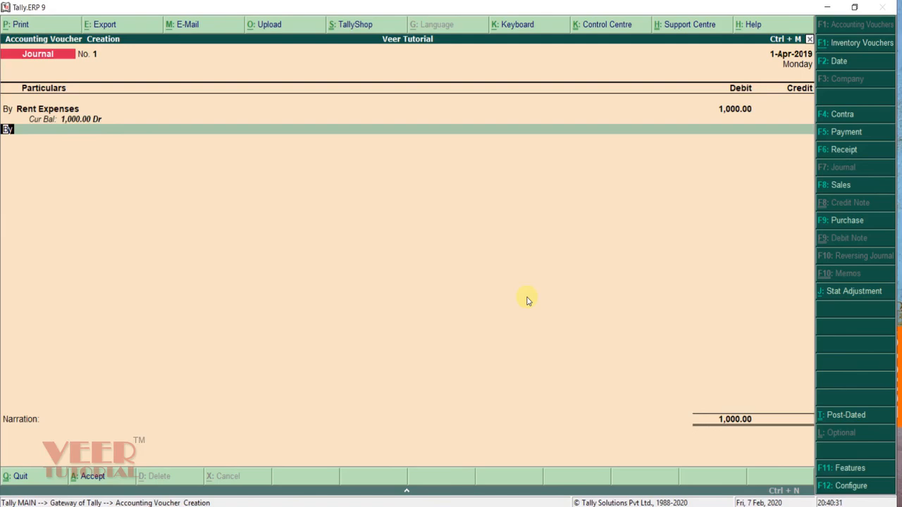
Step: Credit Landloard Account 1,000 as a new bill reference
text(t)
key(Return)
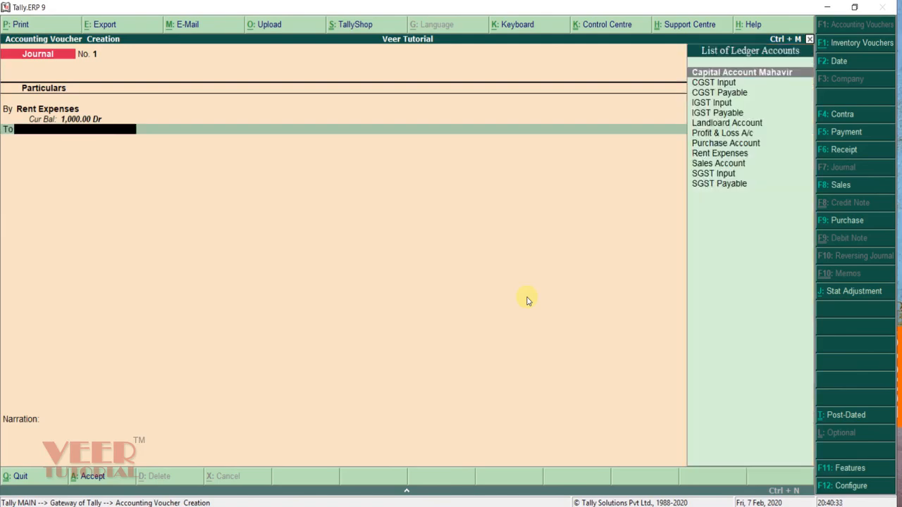
text(Lan)
key(Return)
key(Return)
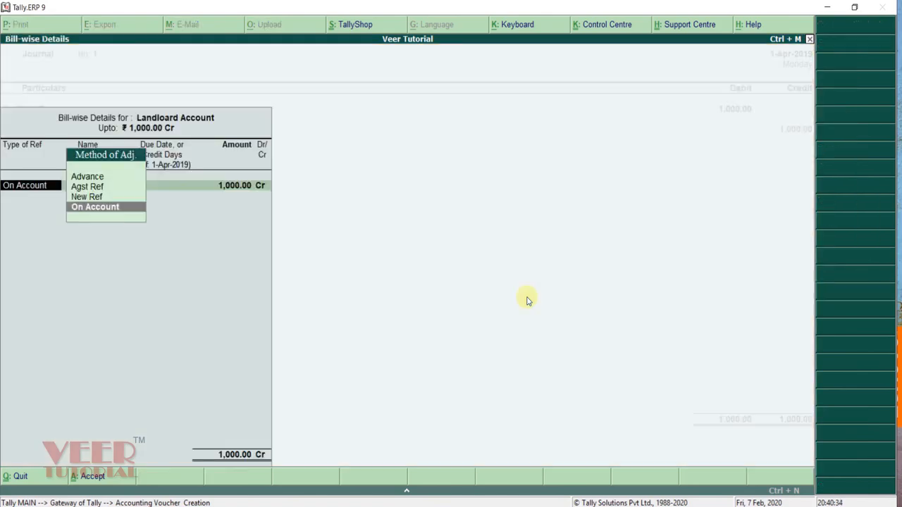
key(Up)
key(Return)
key(Return)
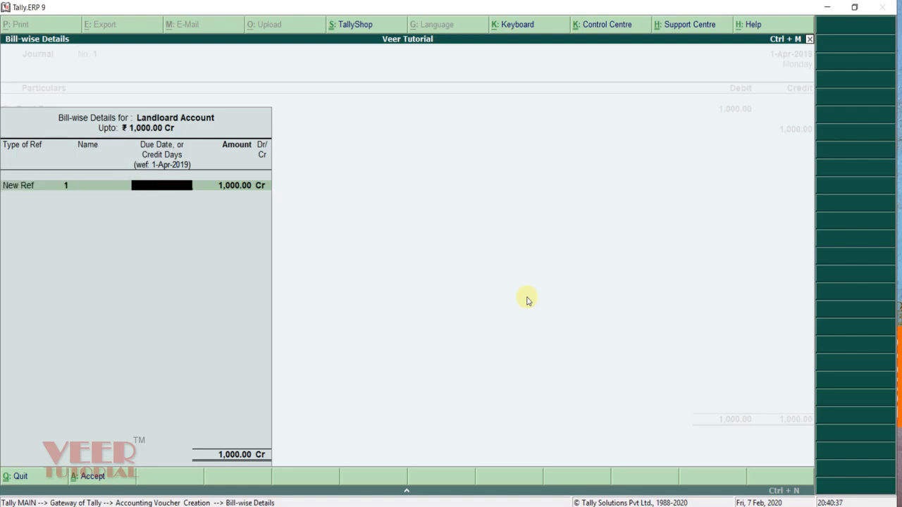
Step: Add the narration 'rent for the month of april' and save Journal No. 1
key(BackSpace)
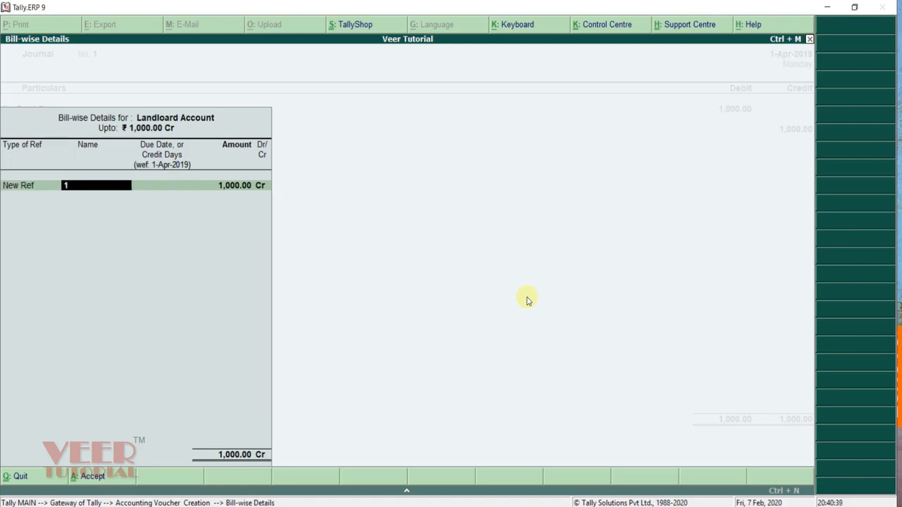
key(Return)
key(Return)
key(Return)
key(Return)
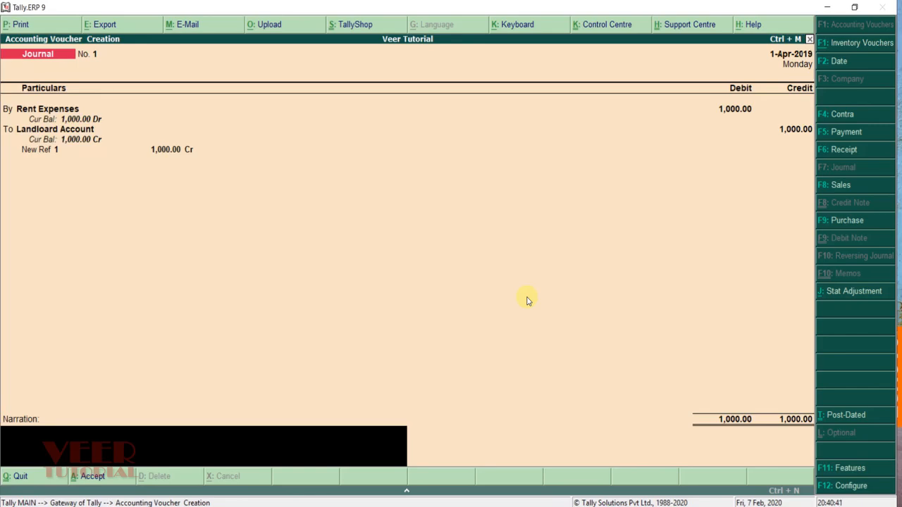
text(rent for the month of april)
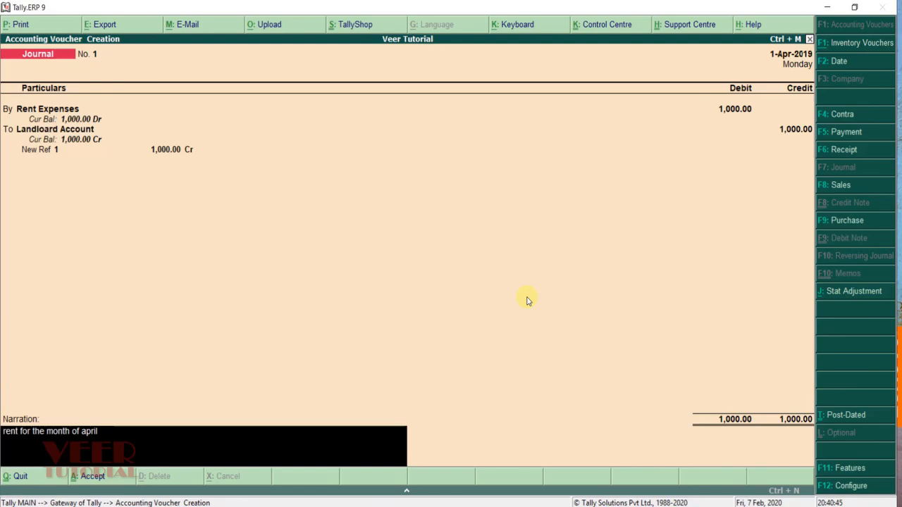
key(Return)
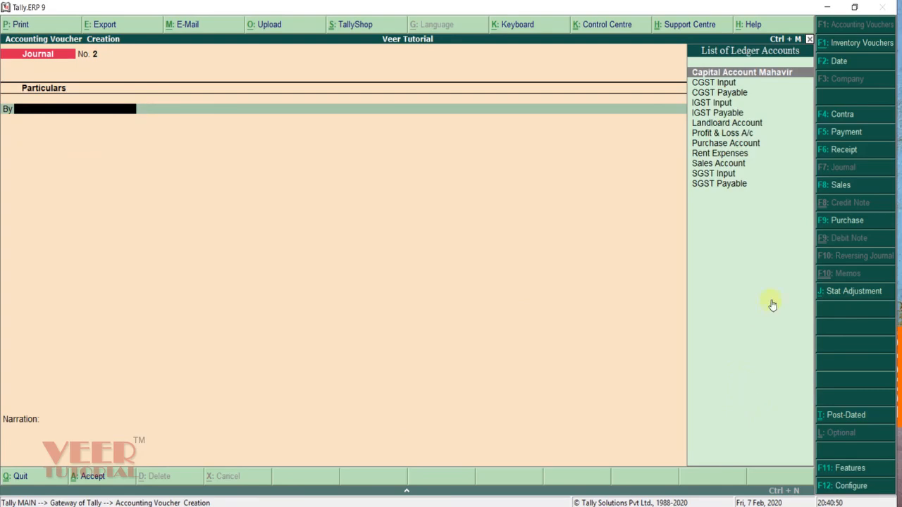
key(F9)
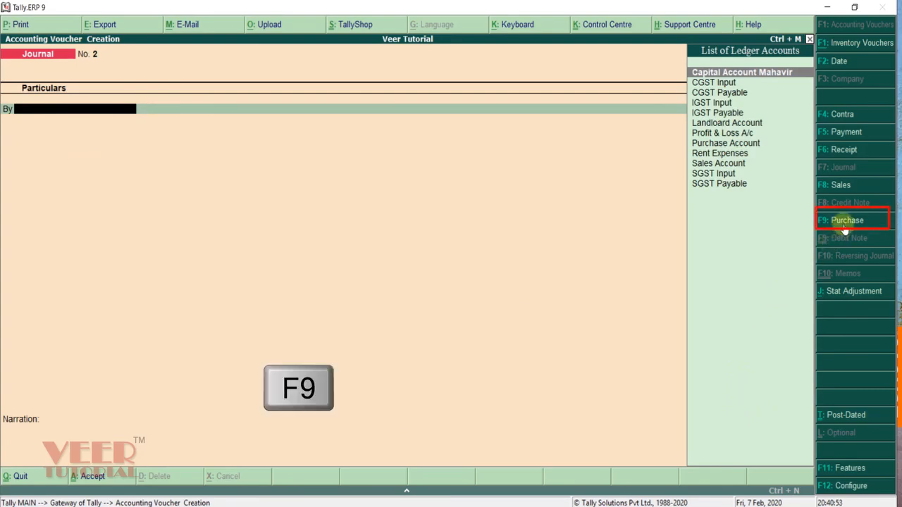
Step: Make a Purchase accounting invoice numbered 10002 with Landloard Account as the party
click(845, 229)
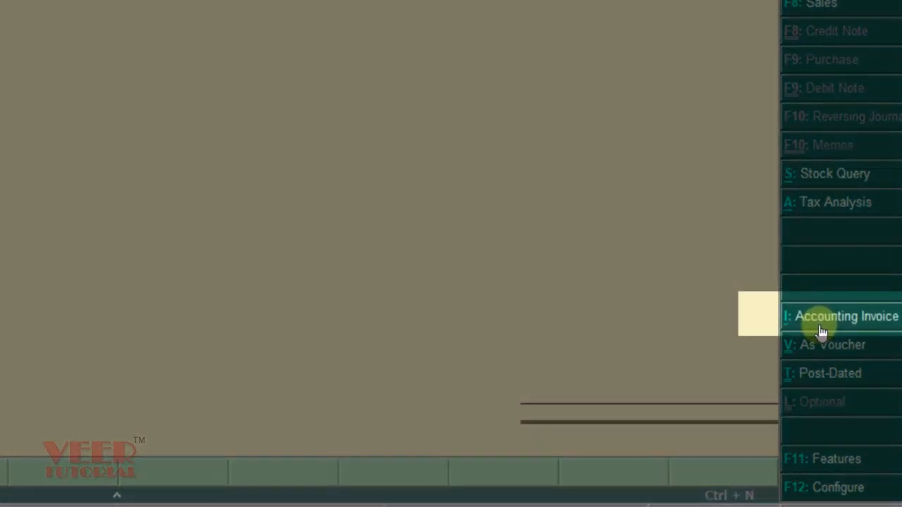
click(820, 325)
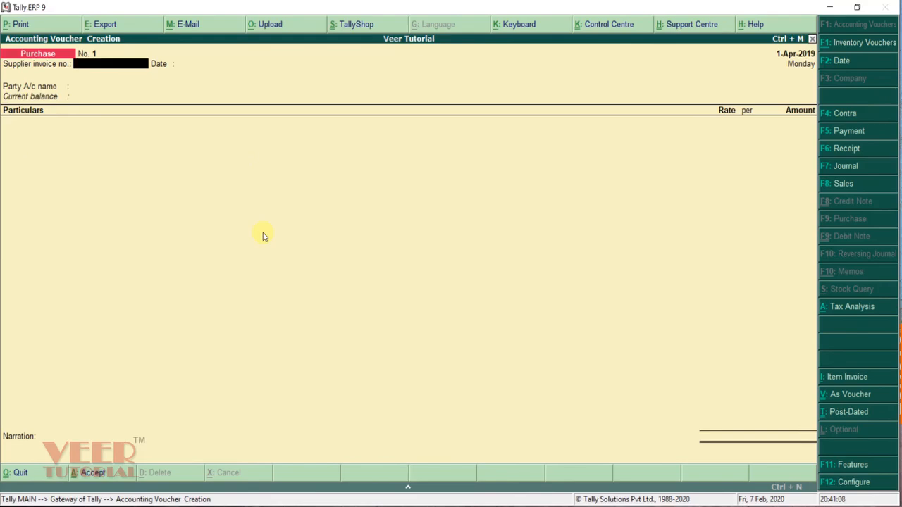
text(10002)
key(Return)
key(Return)
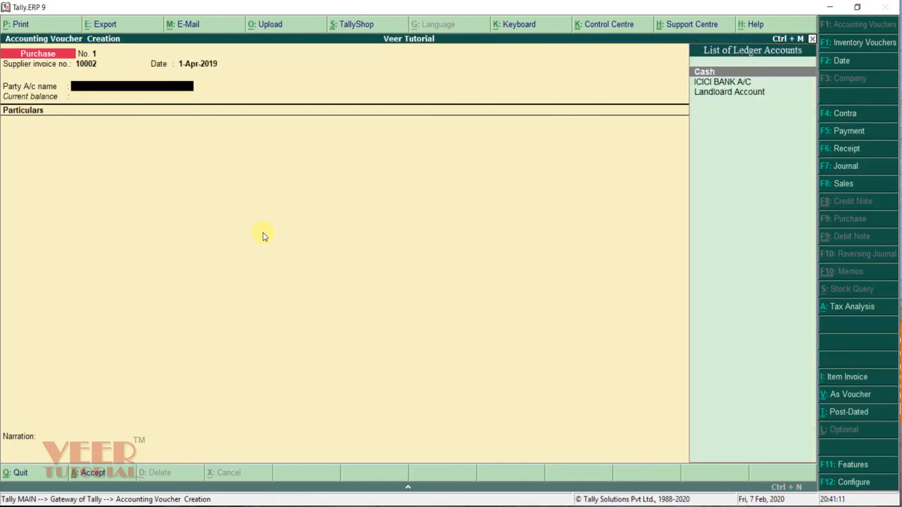
key(Down)
key(Down)
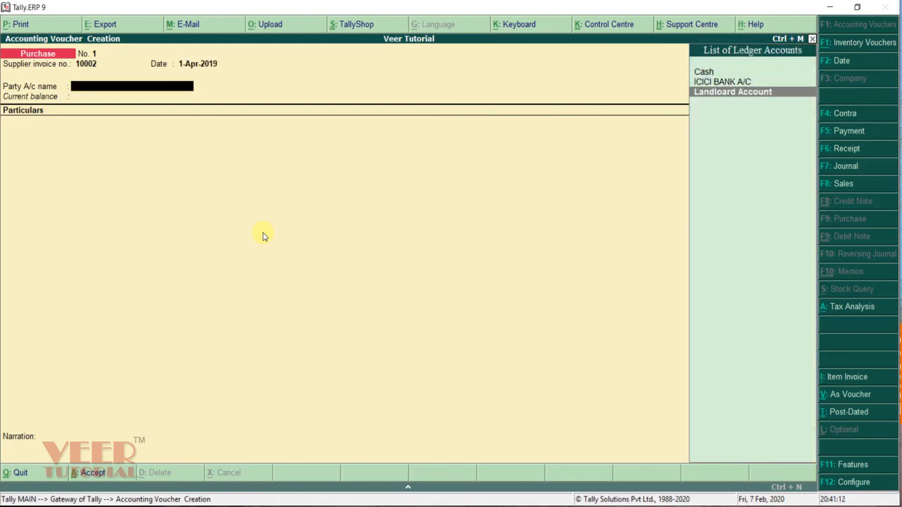
key(Return)
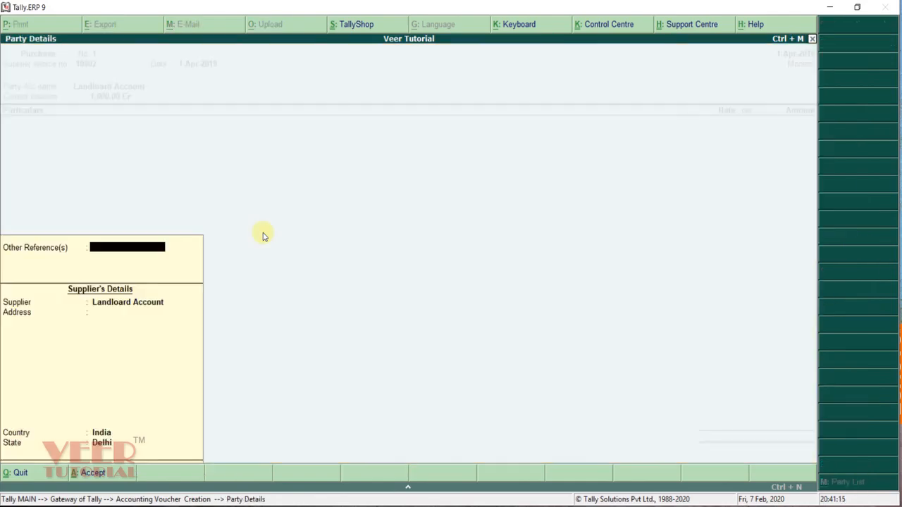
key(Escape)
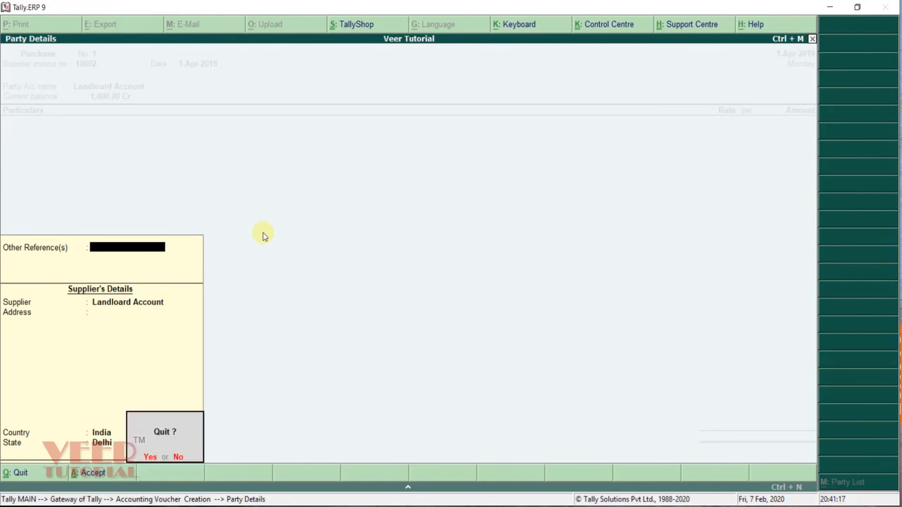
key(y)
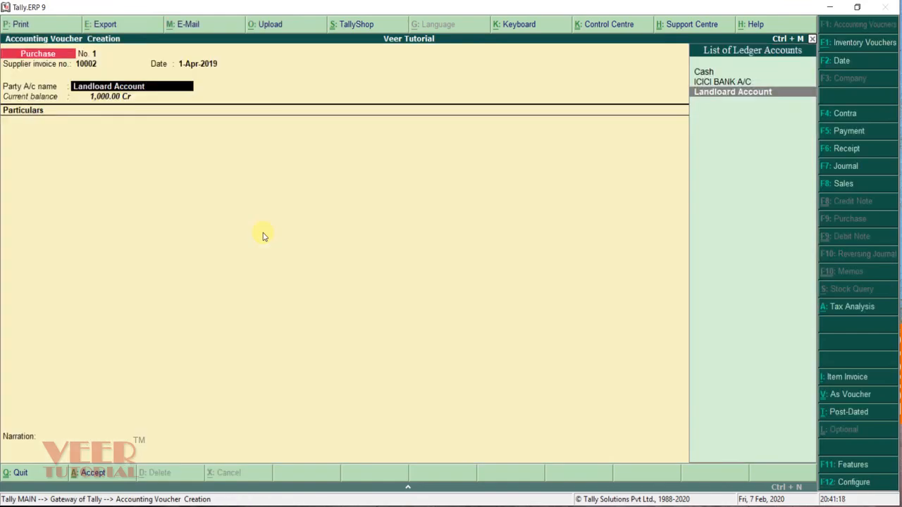
Step: Turn off supplementary details in the F12 purchase invoice configuration
key(F12)
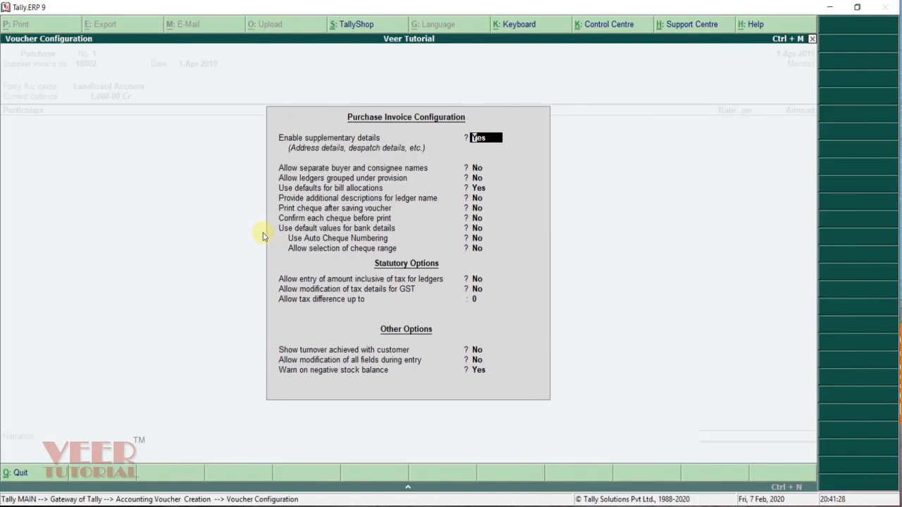
text(n)
key(Return)
key(Return)
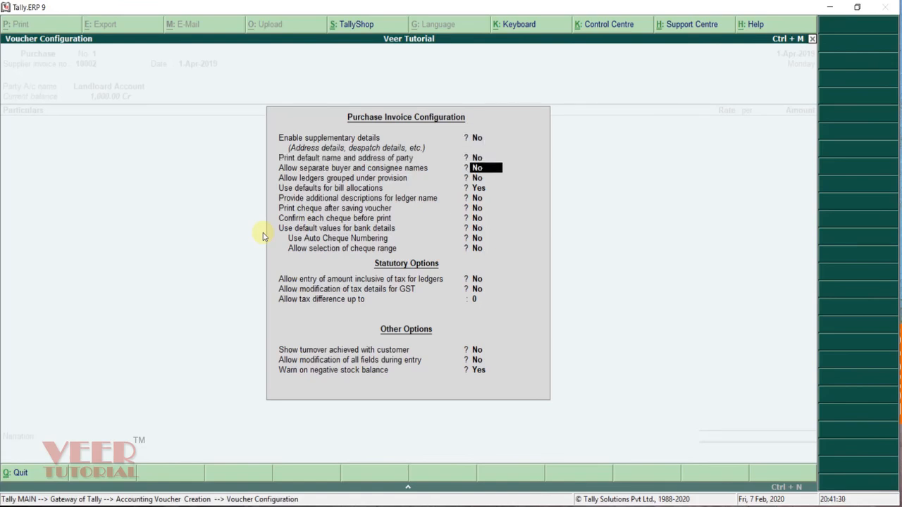
key(ctrl+a)
Step: Charge Rent Expenses 1,000, save the voucher, and return to the Gateway of Tally
key(Return)
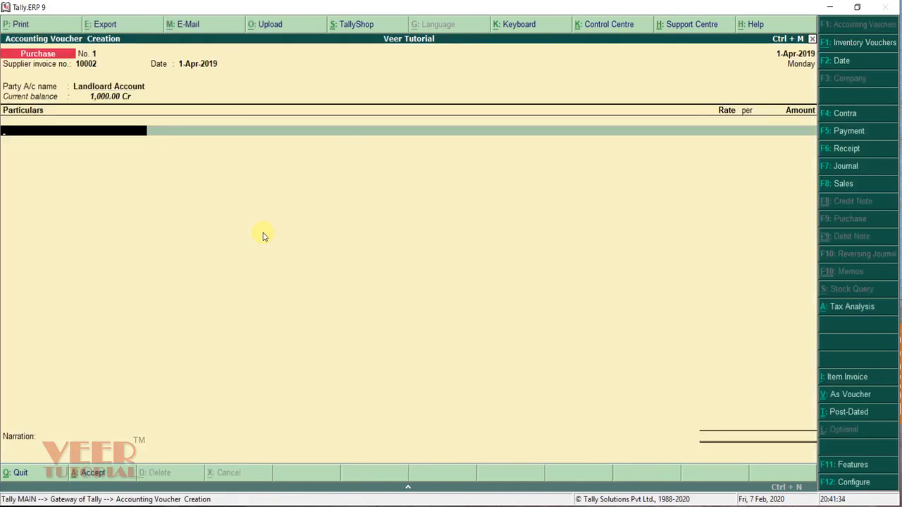
text(Ren)
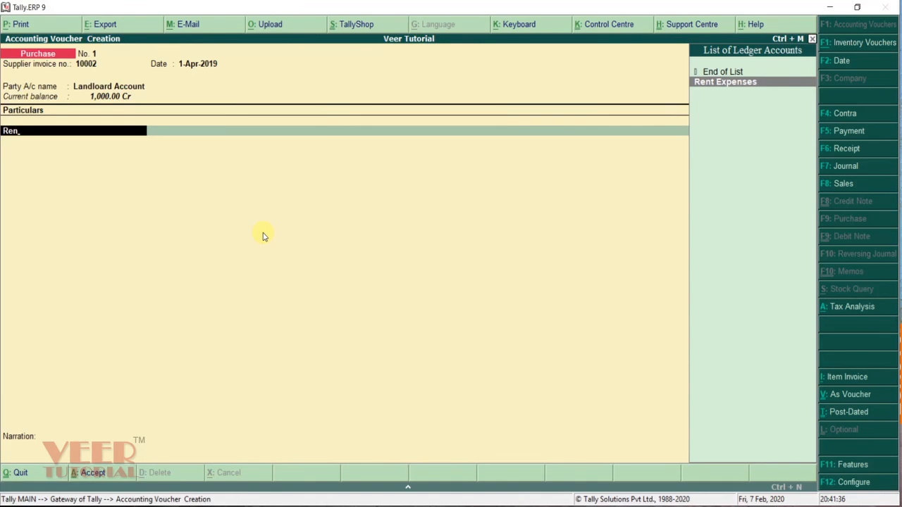
key(Return)
text(1000)
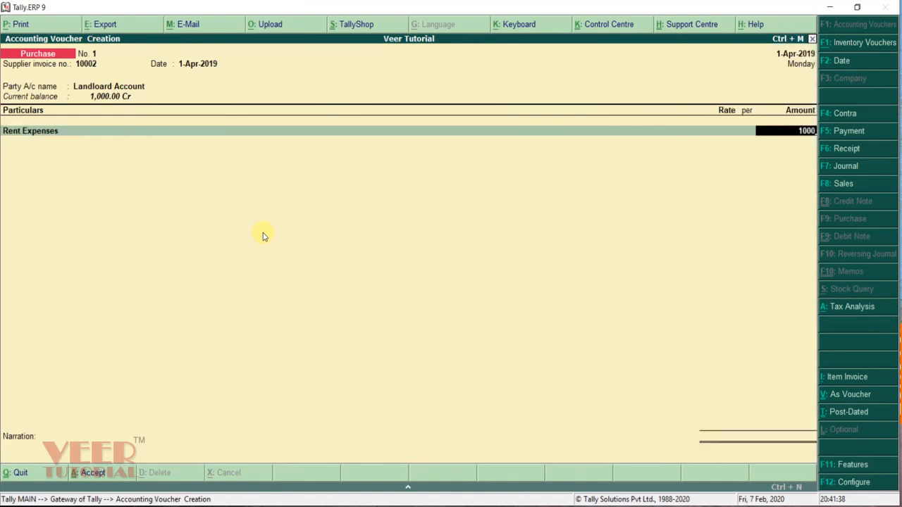
key(Return)
key(Return)
key(Return)
key(Return)
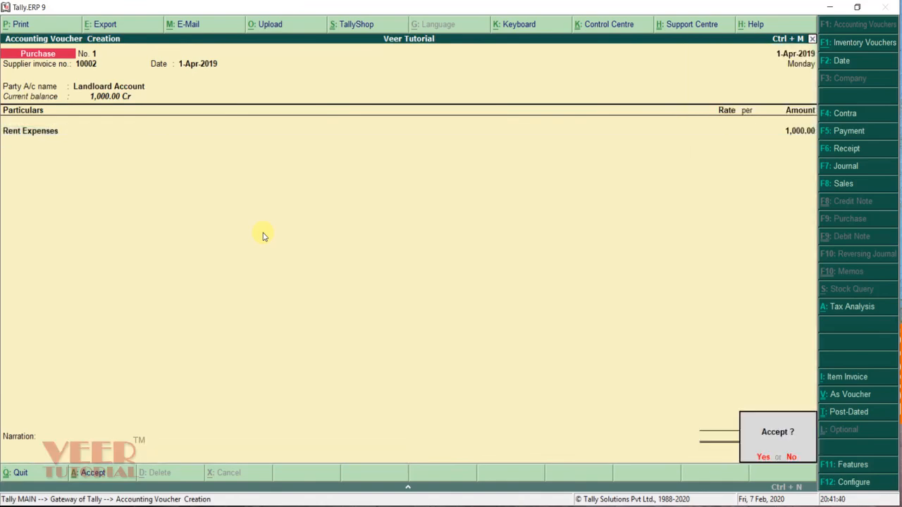
key(Return)
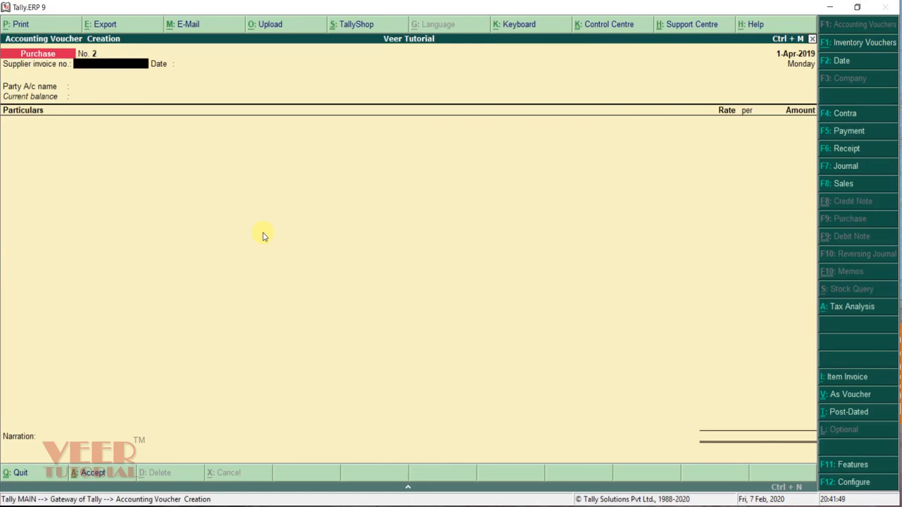
key(Escape)
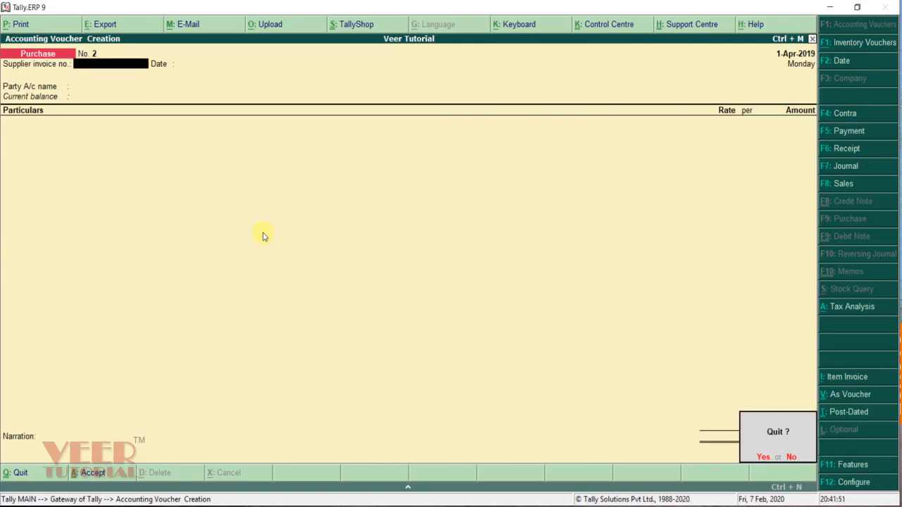
key(y)
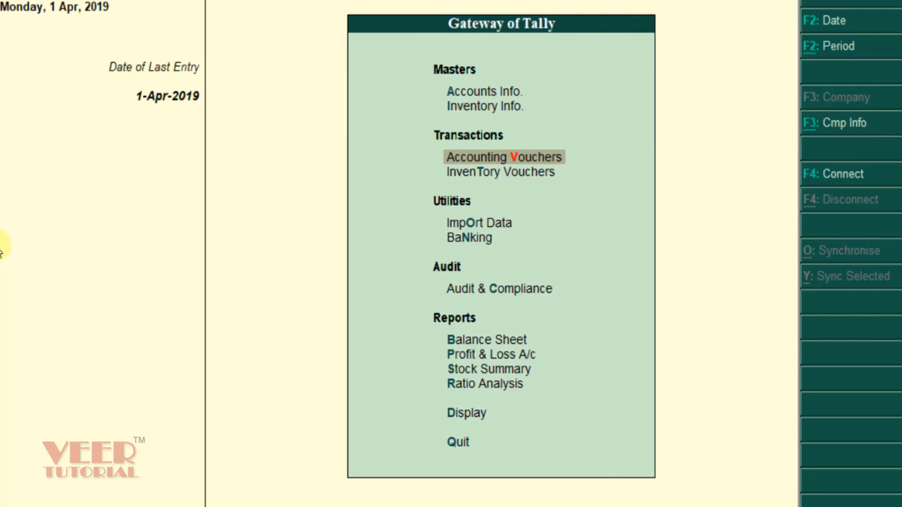
Step: Display the Landloard Account ledger from 1-4-2019 summarised by quarter, showing 2,000.00 Cr
key(d)
key(a)
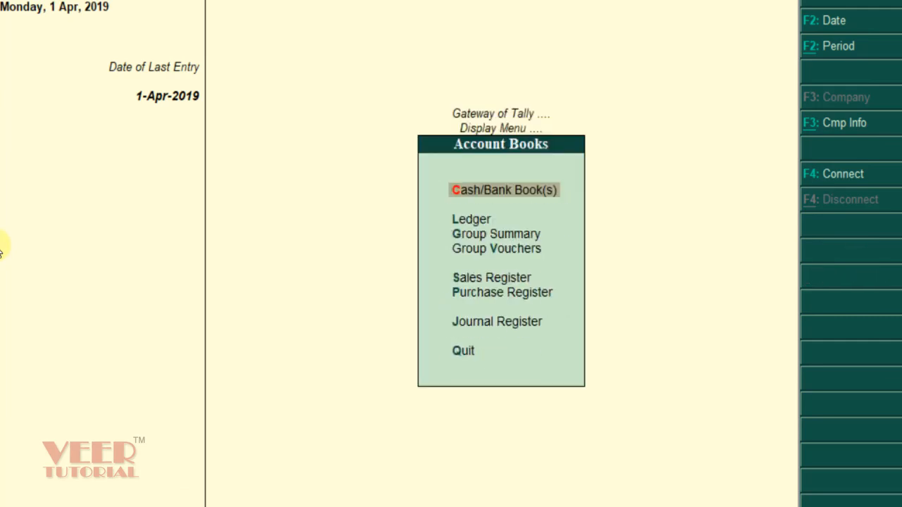
key(l)
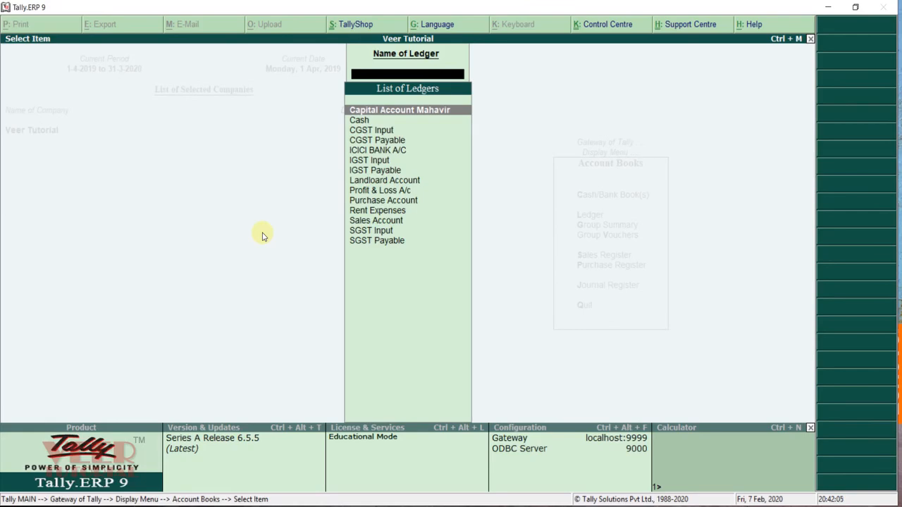
text(Lan)
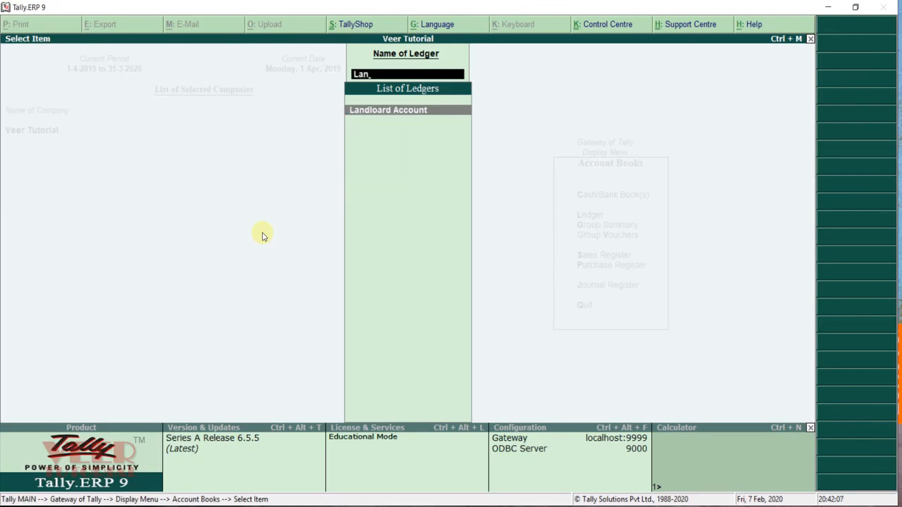
key(Return)
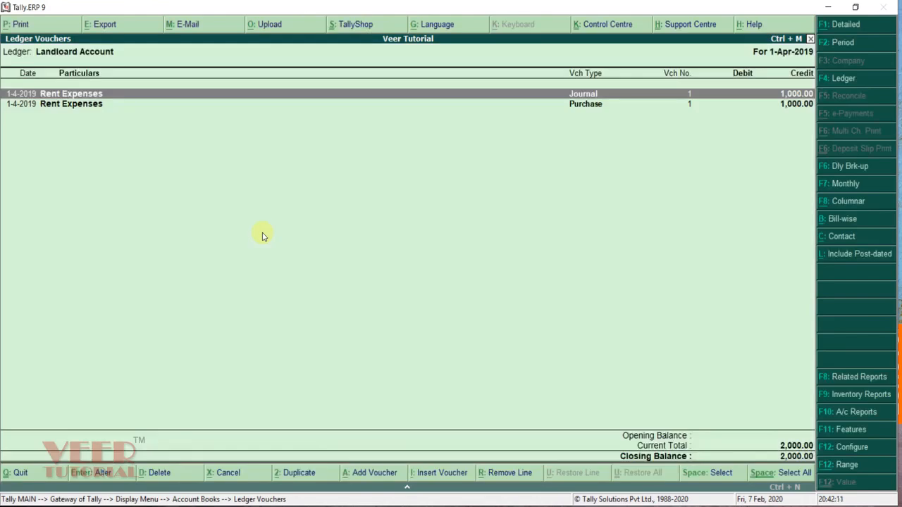
key(F2)
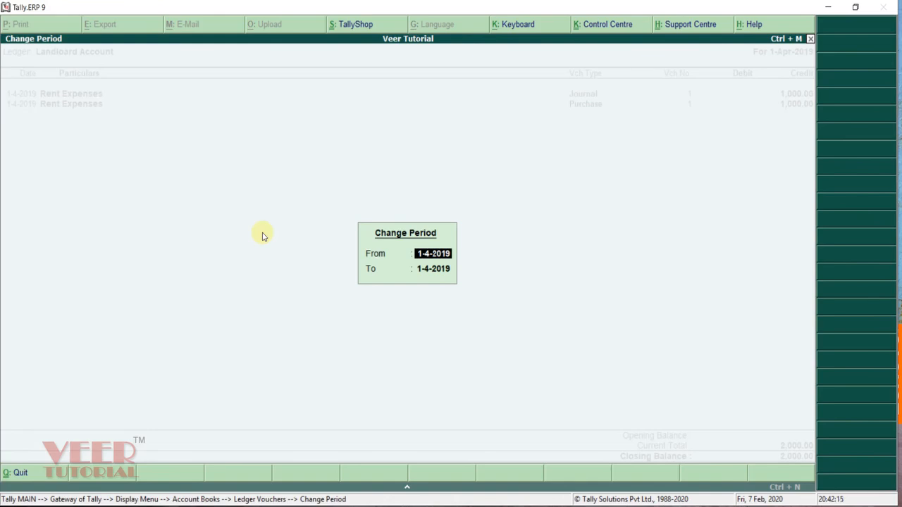
key(Return)
key(Return)
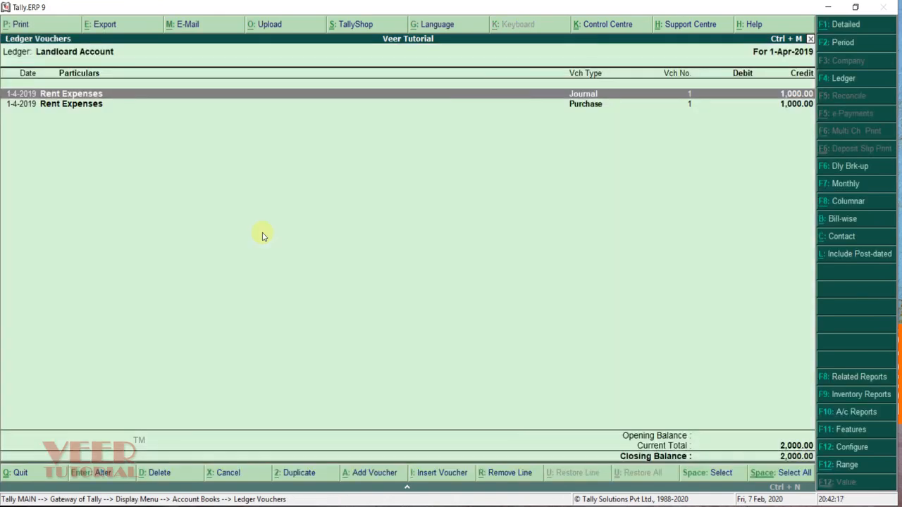
click(838, 186)
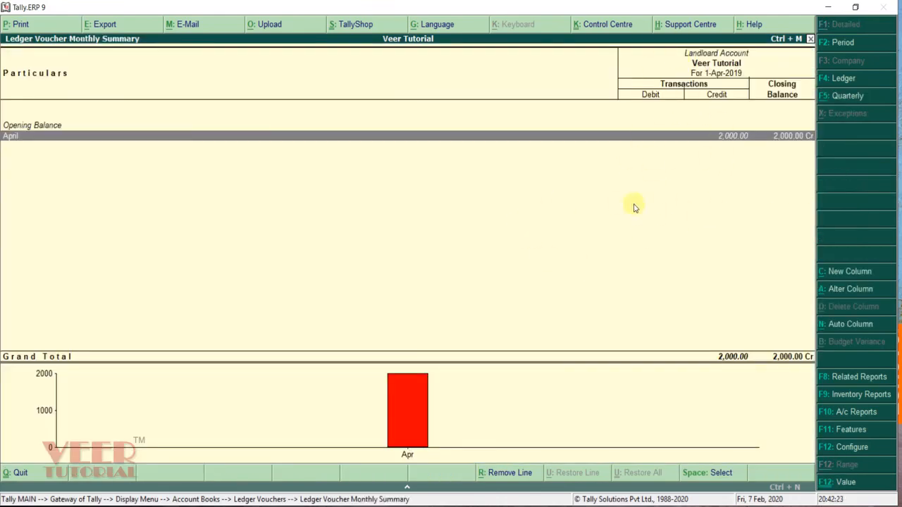
click(840, 97)
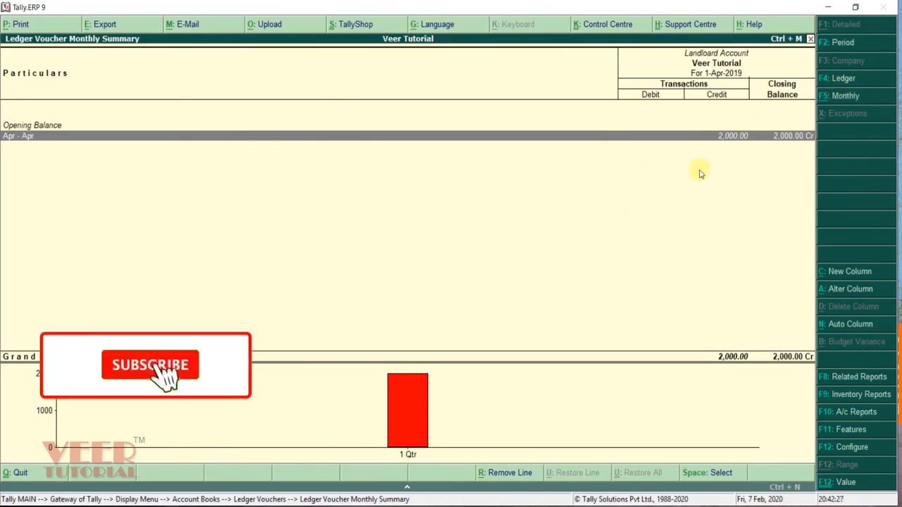
Step: Review the two Landloard Account bills in the Payables outstanding report
key(Escape)
key(Escape)
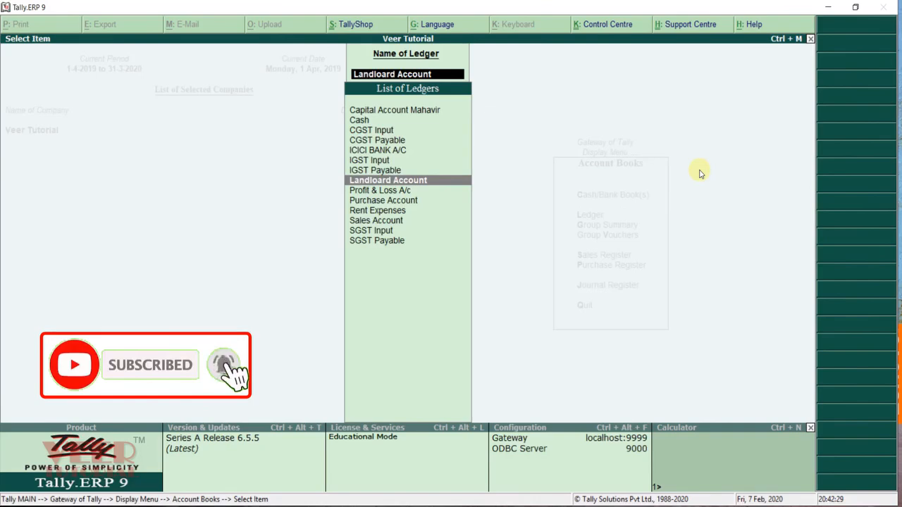
key(Escape)
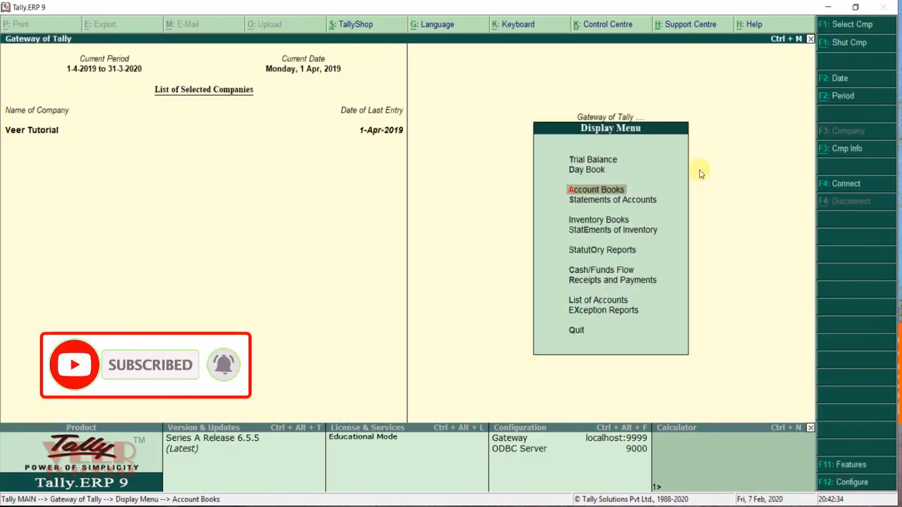
key(Down)
key(Return)
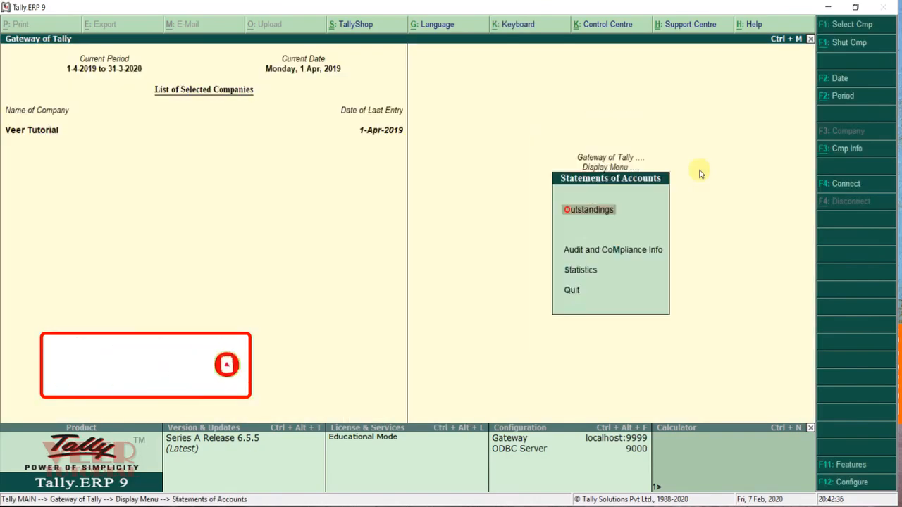
key(Return)
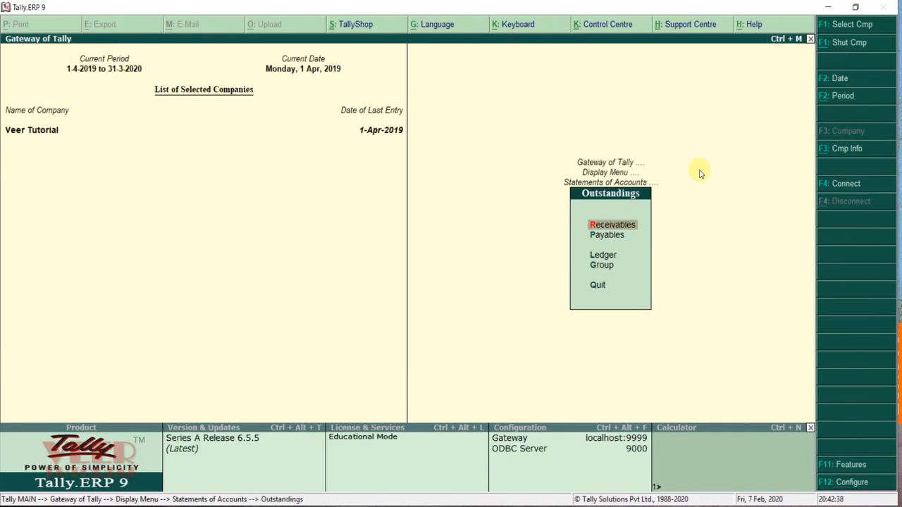
key(Down)
key(Return)
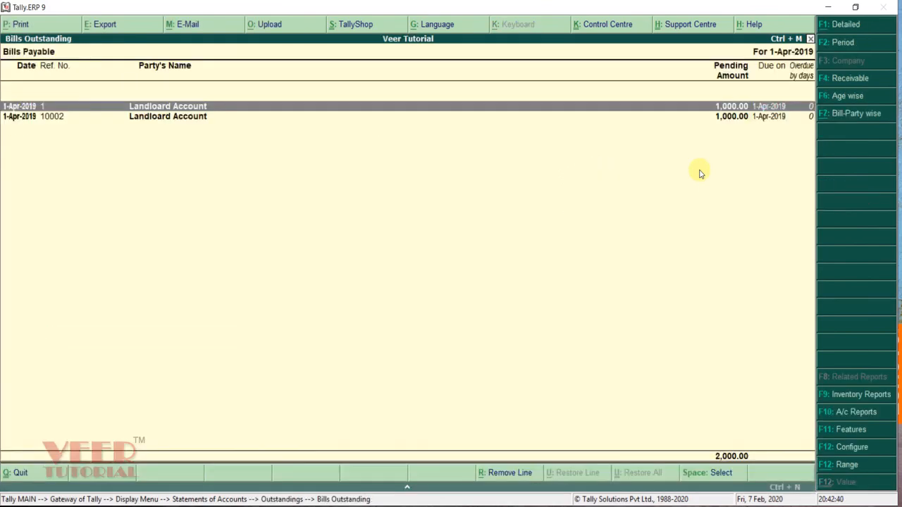
key(Down)
key(Up)
key(Down)
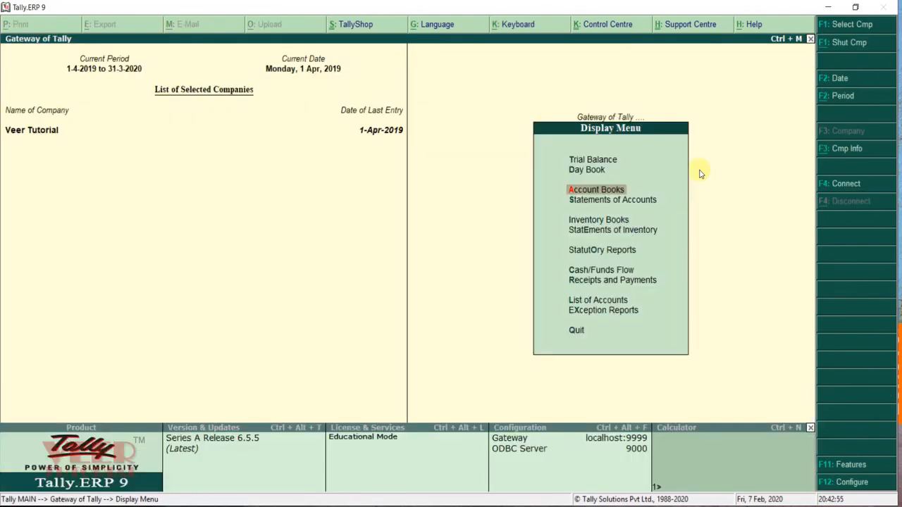
Step: Review the Trial Balance totalling 1,86,000.00 in detailed and condensed views
key(Up)
key(Up)
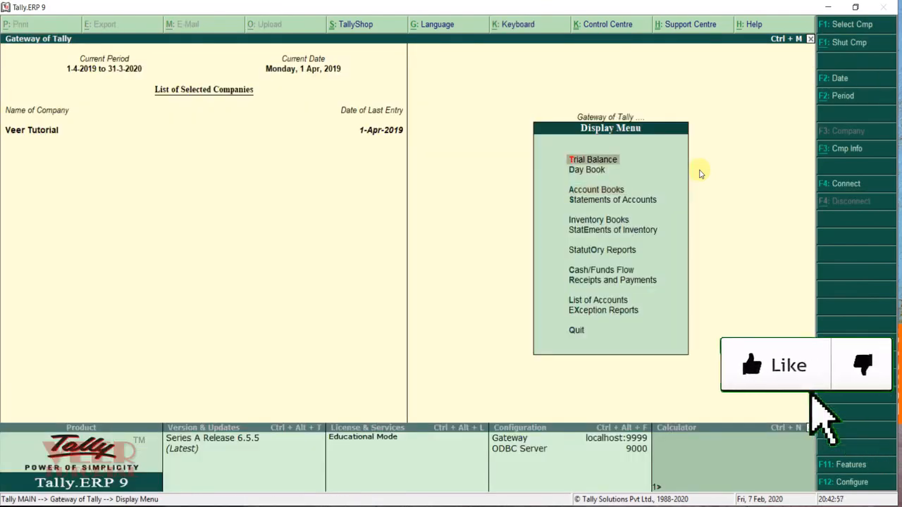
key(Return)
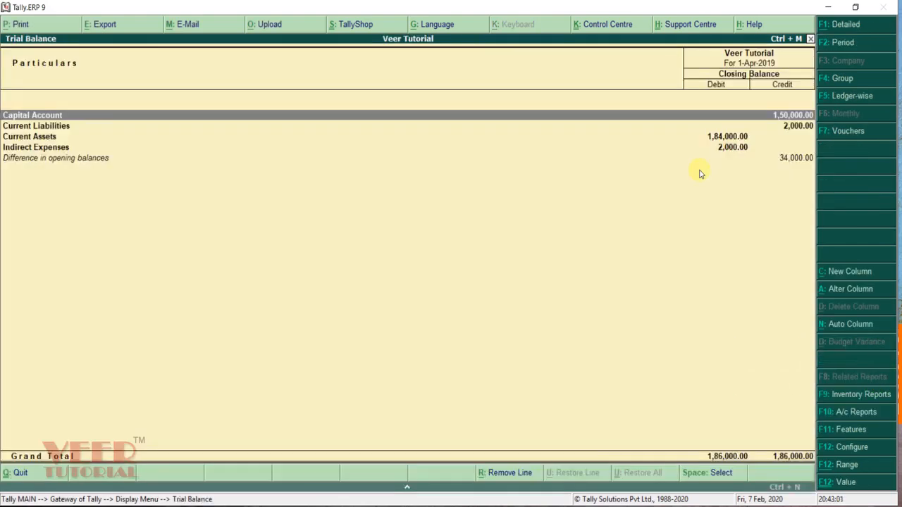
key(Return)
key(Return)
key(Escape)
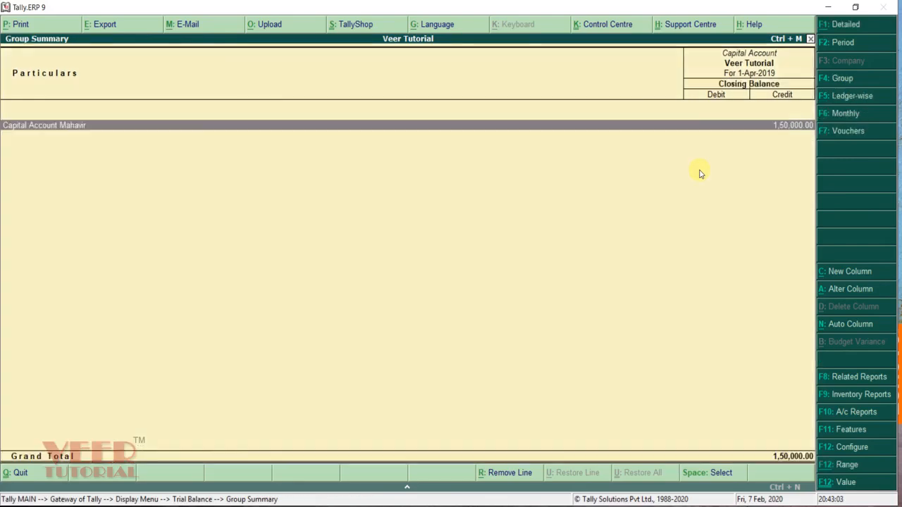
key(Escape)
key(Escape)
key(Return)
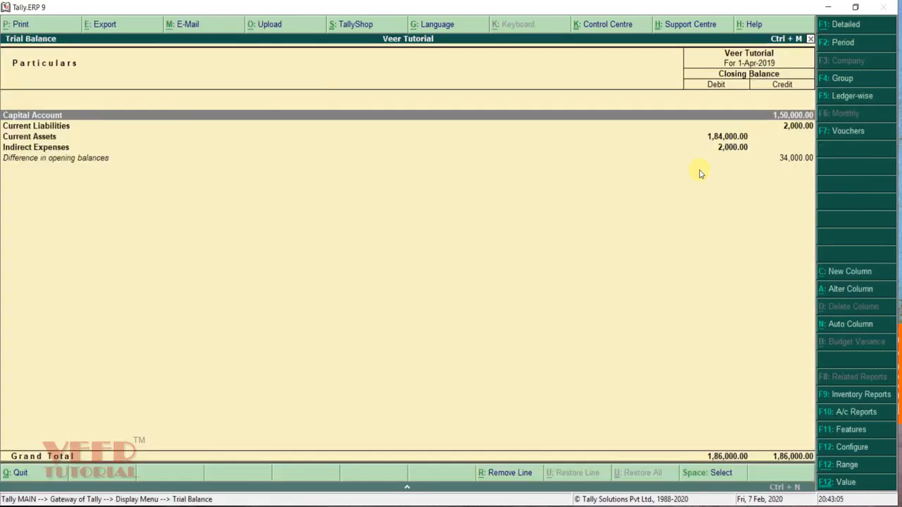
key(alt+F1)
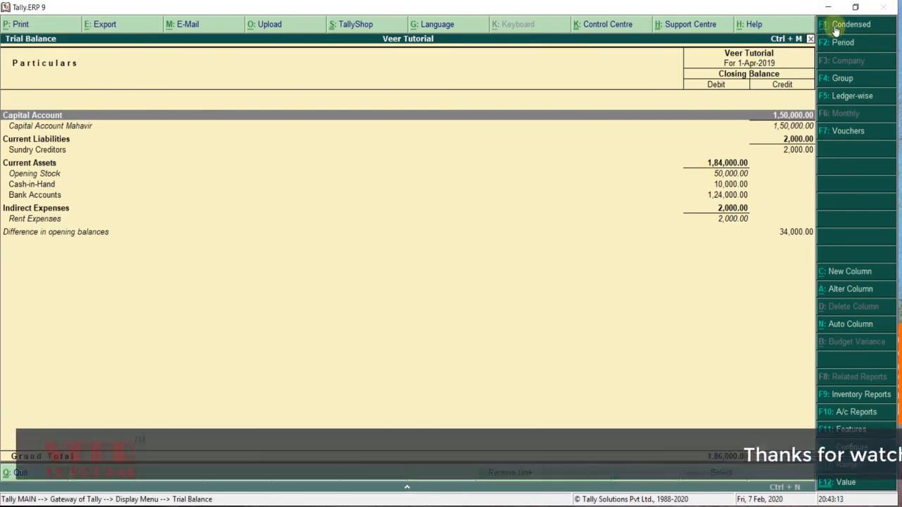
click(836, 27)
Step: Return to the Gateway of Tally and enter Accounting Vouchers
key(Escape)
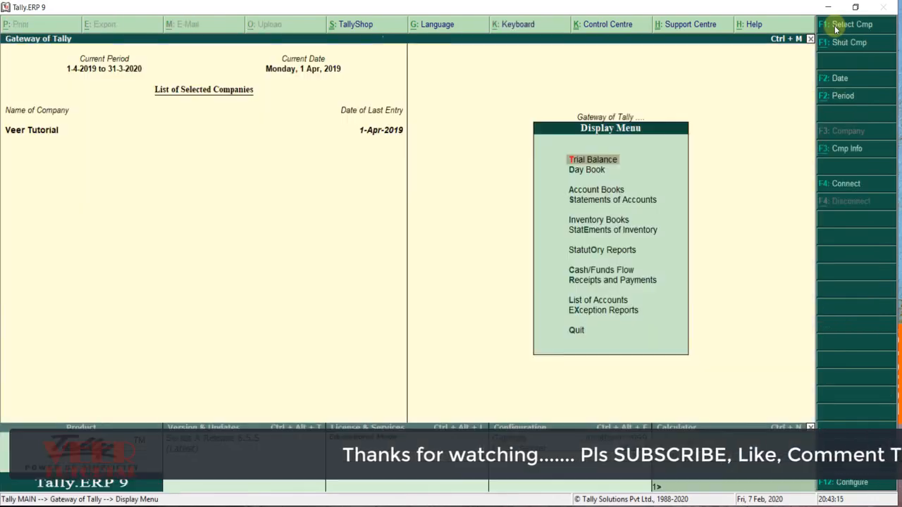
key(Escape)
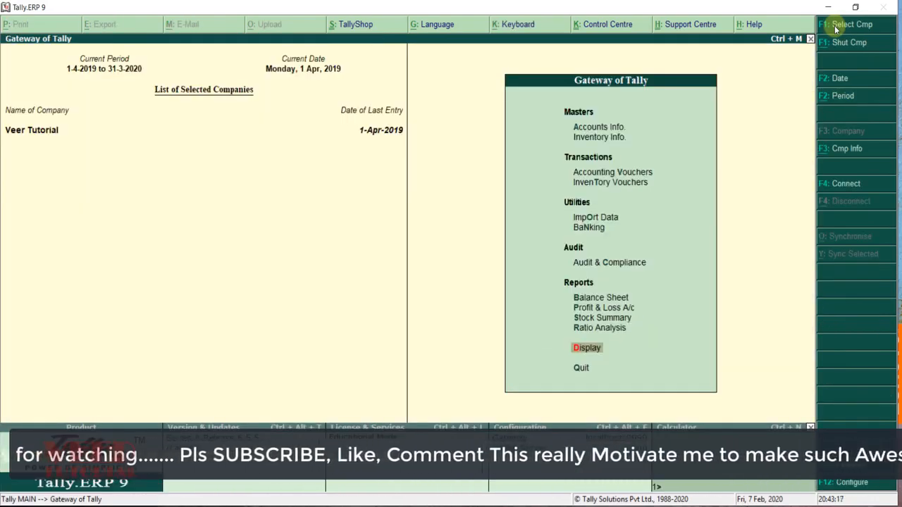
key(Down)
key(Down)
key(Down)
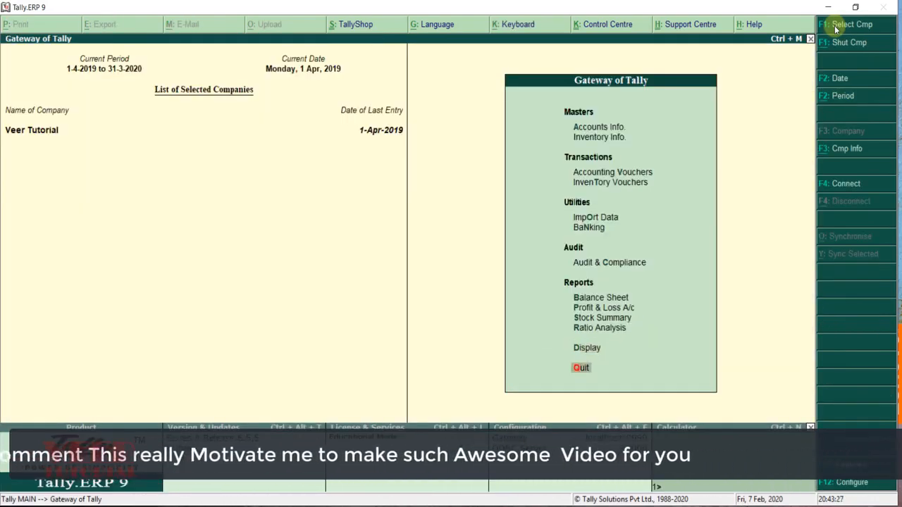
key(Down)
key(Return)
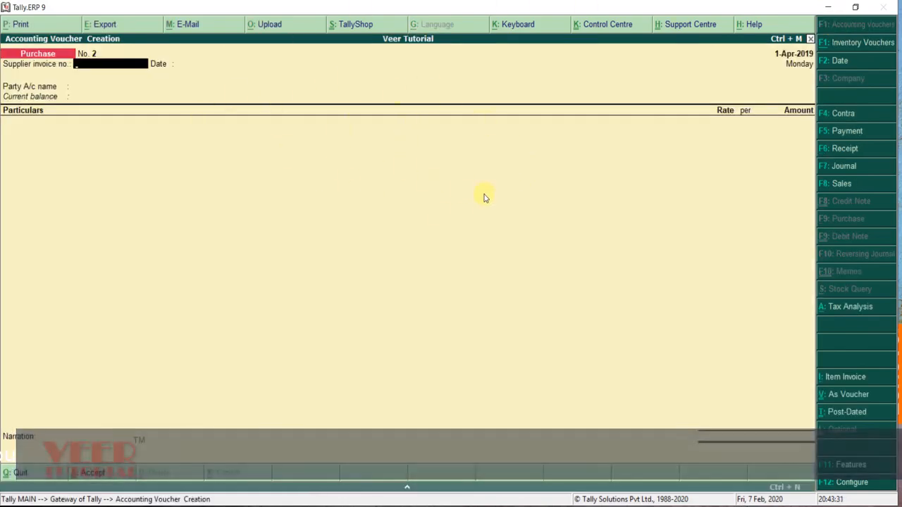
Step: Set Purchase No. 2 as an Item Invoice with supplier invoice 1002, dated 1-Apr-2019
key(F9)
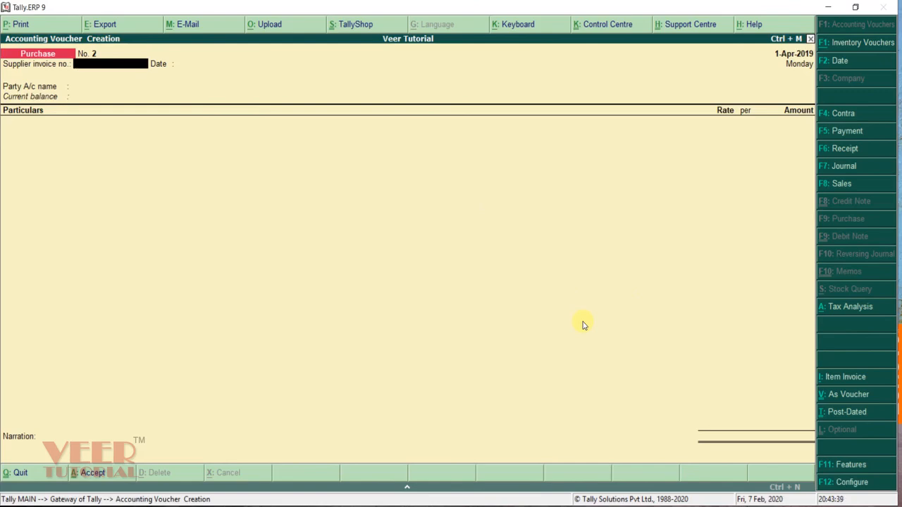
click(855, 381)
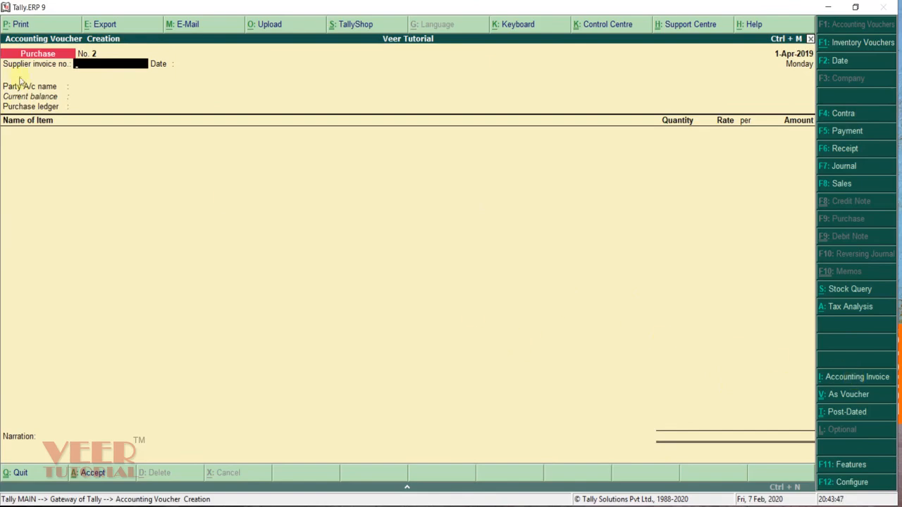
text(1002)
key(Return)
key(Return)
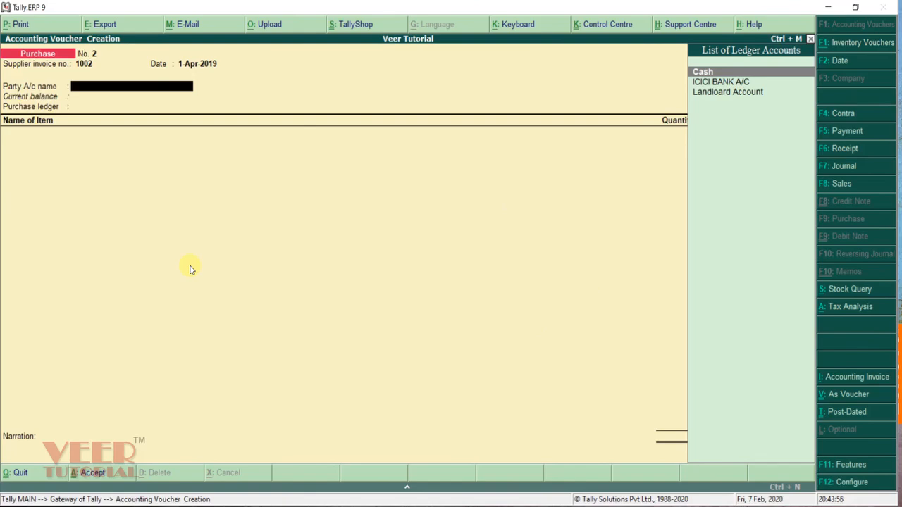
key(alt+c)
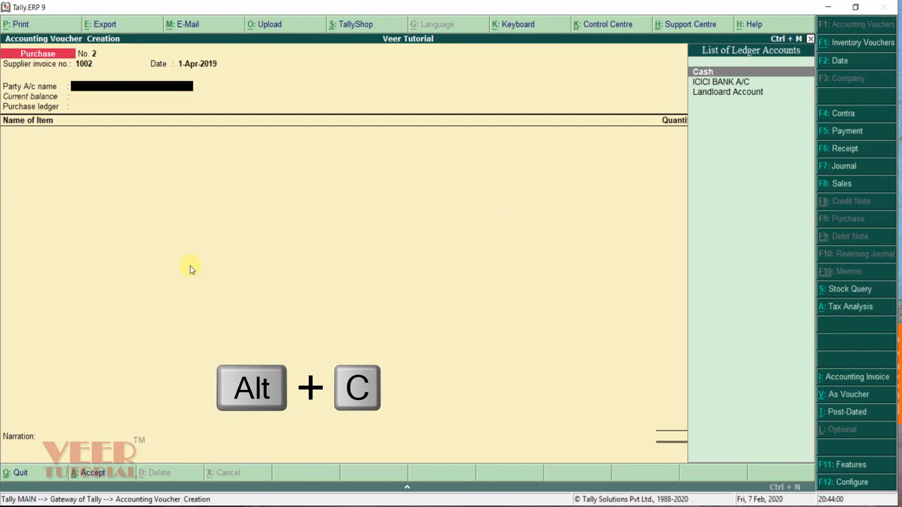
Step: Create a ledger 'Supplier Local' under Sundry Creditors with state Delhi
key(alt+c)
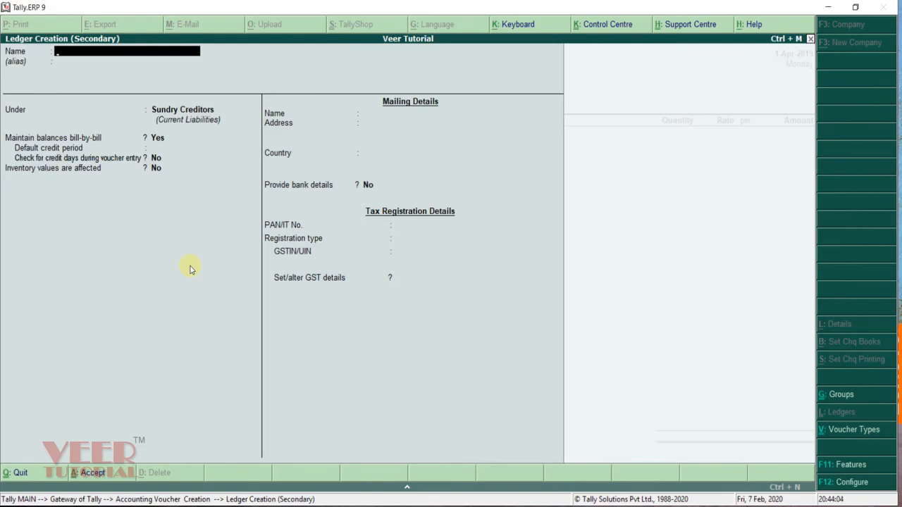
text(Supplier Local)
key(Return)
key(Return)
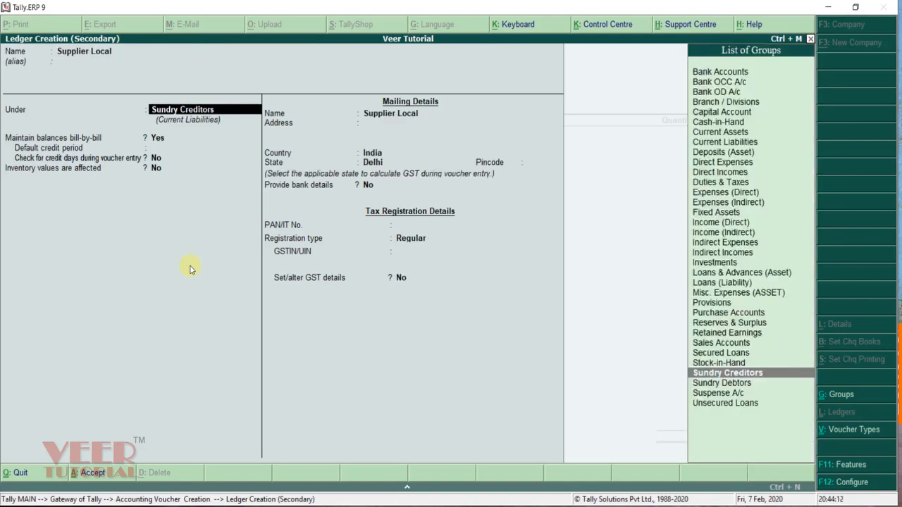
key(Return)
key(Return)
key(Return)
key(Return)
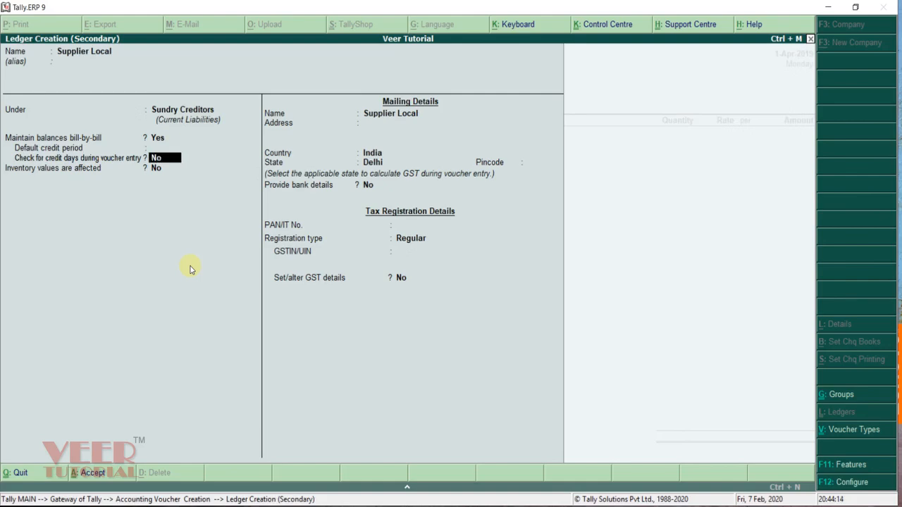
key(Return)
key(Return)
key(Return)
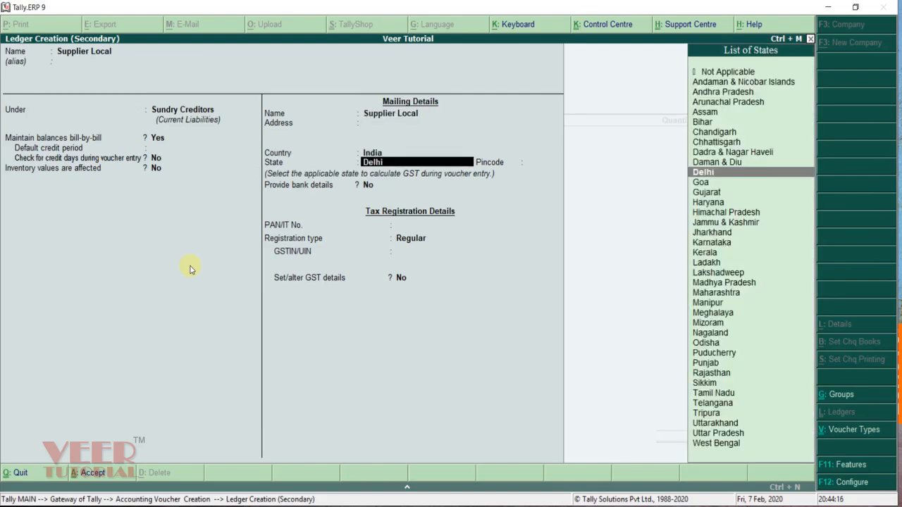
key(Return)
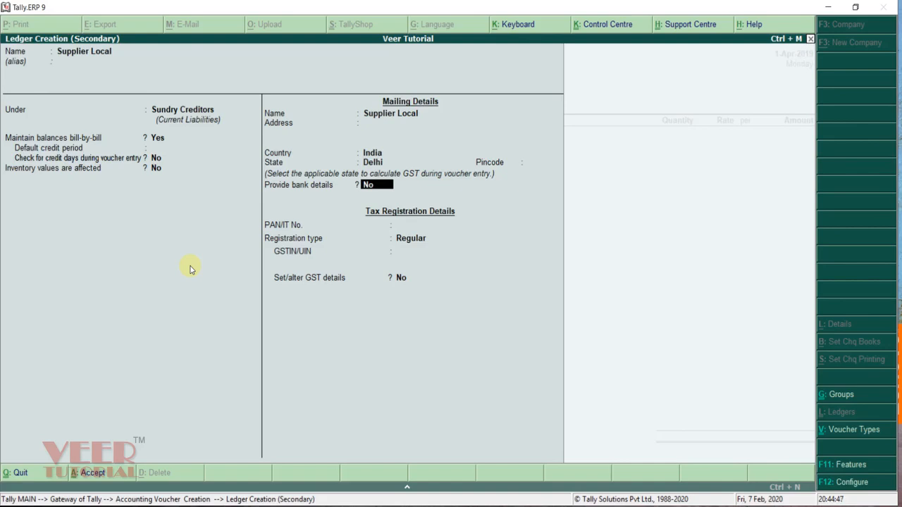
Step: Register it as Regular GST with its GSTIN and GST details, then save it
key(Return)
key(Return)
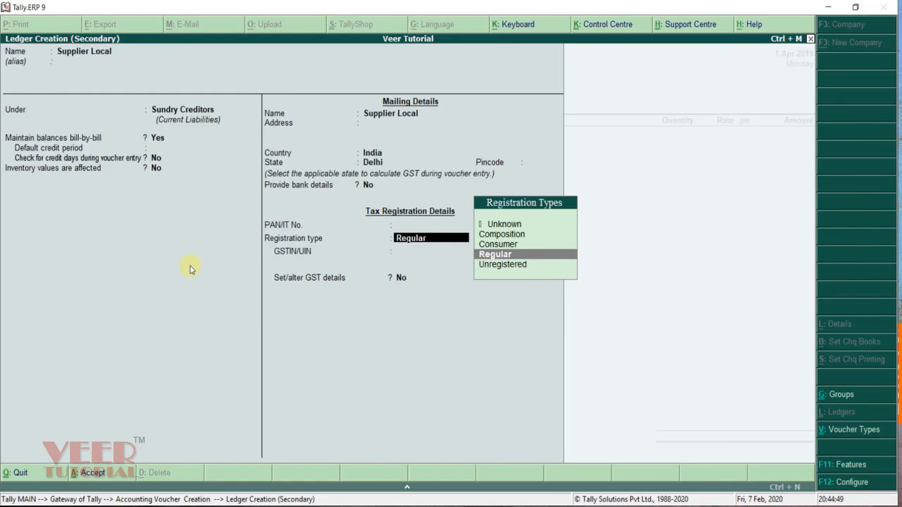
key(Return)
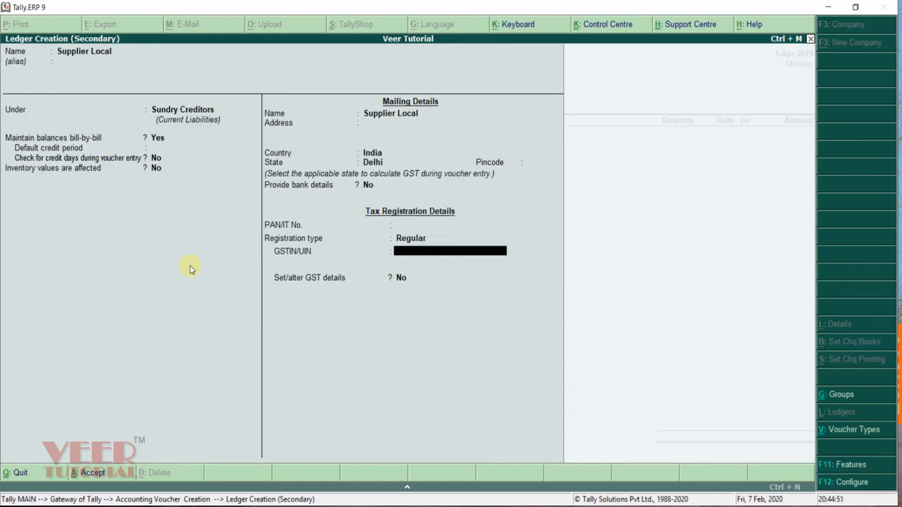
key(Return)
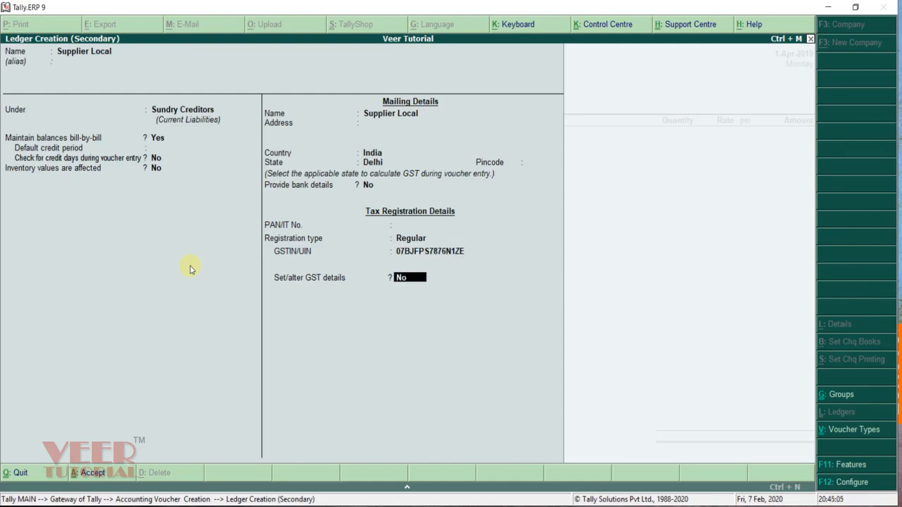
text(yes)
key(Return)
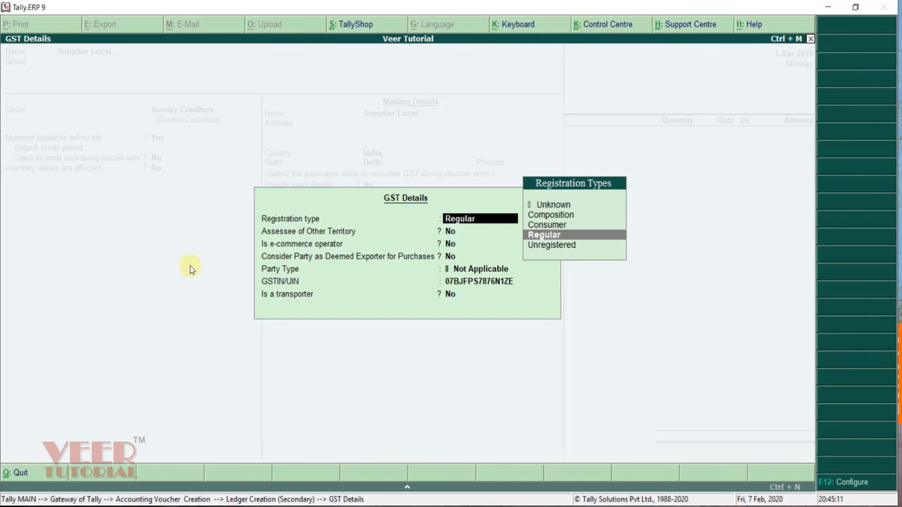
key(Return)
key(Return)
key(Return)
key(Return)
key(Return)
key(Return)
key(Return)
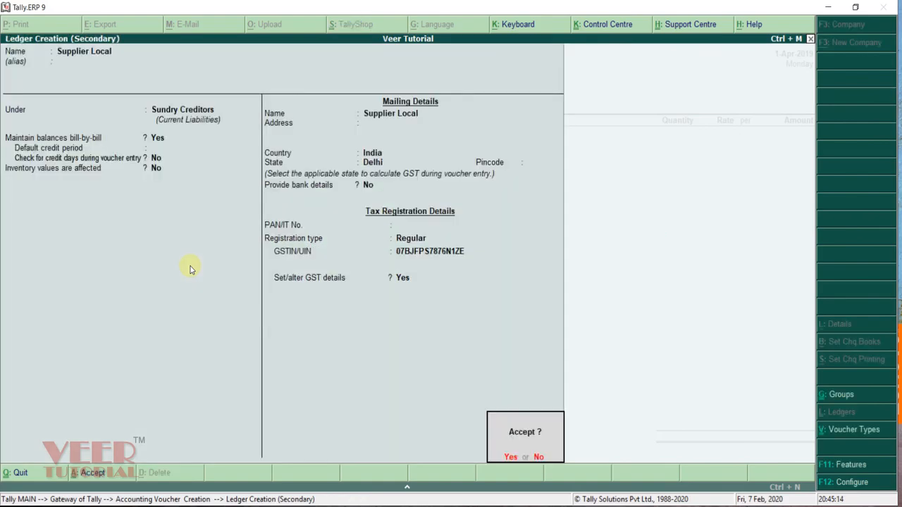
key(Return)
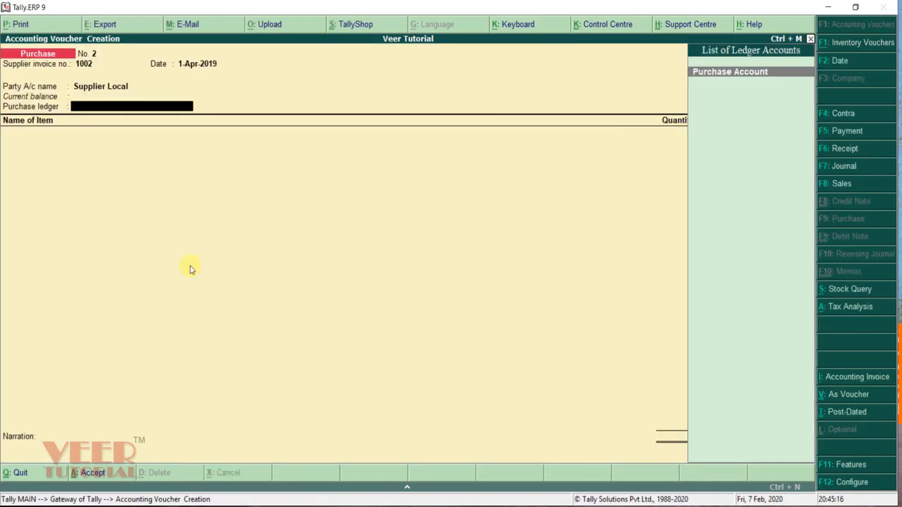
key(Return)
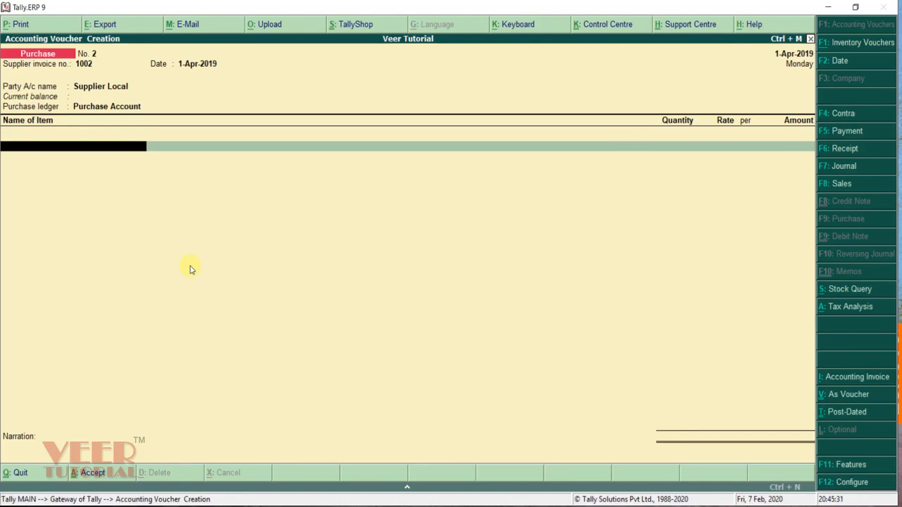
Step: Enter 50 nos of Tally DVD Course at 400 on purchase voucher No. 2
text(Dv)
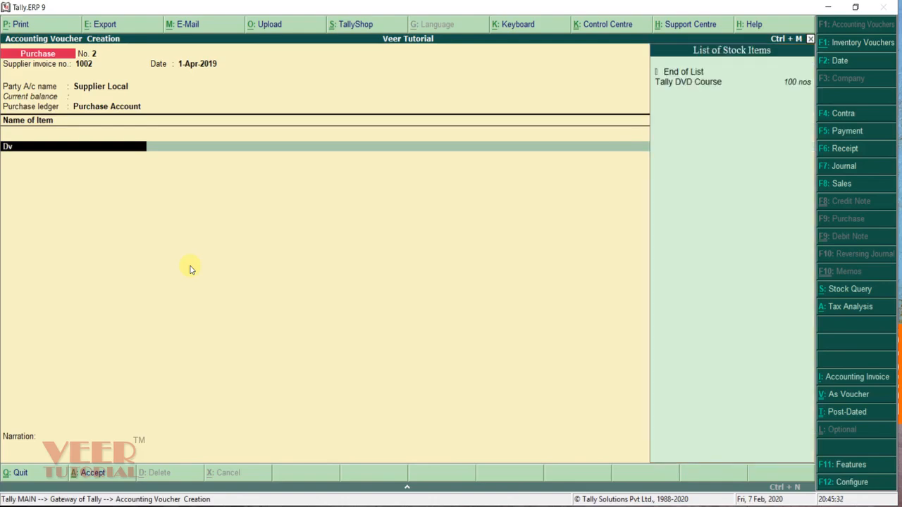
key(Return)
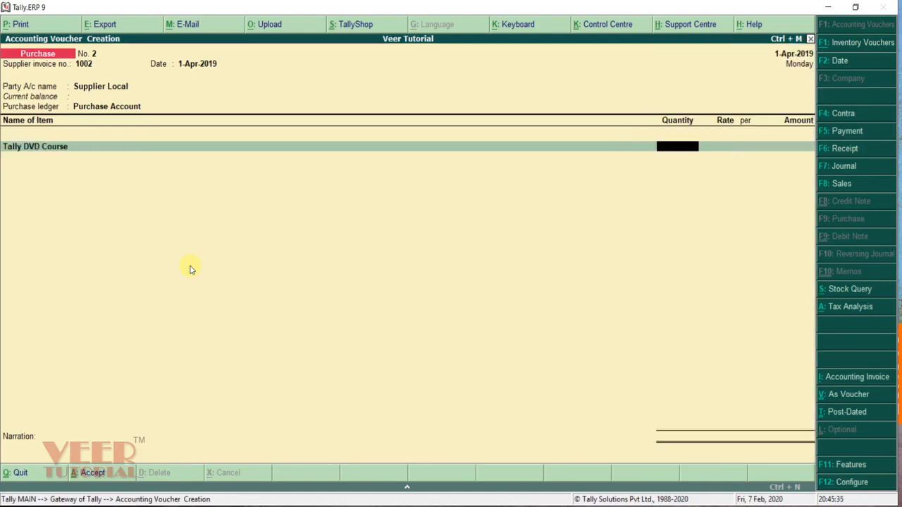
text(50)
key(Return)
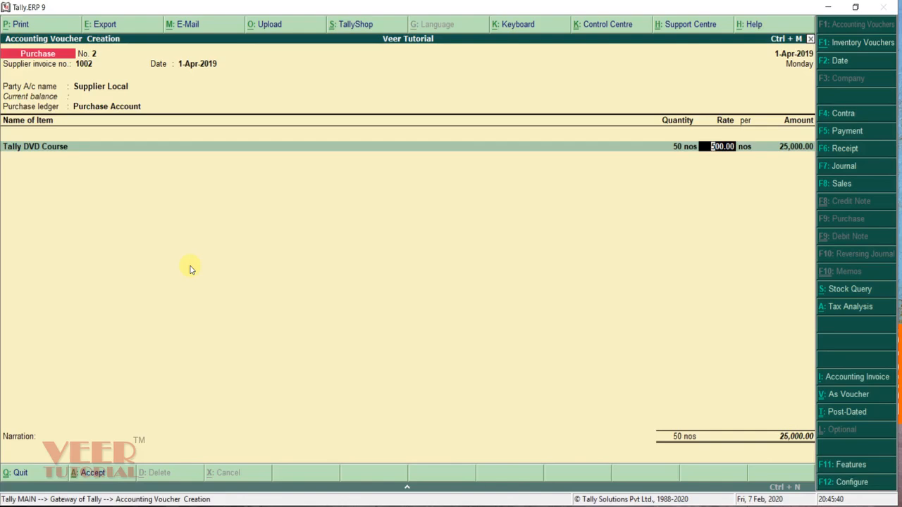
text(400)
key(Return)
key(Return)
key(Return)
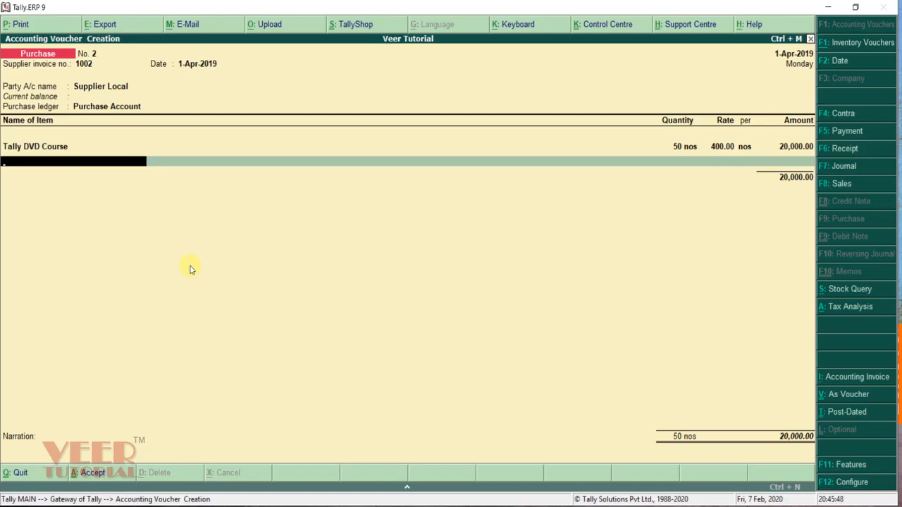
key(Return)
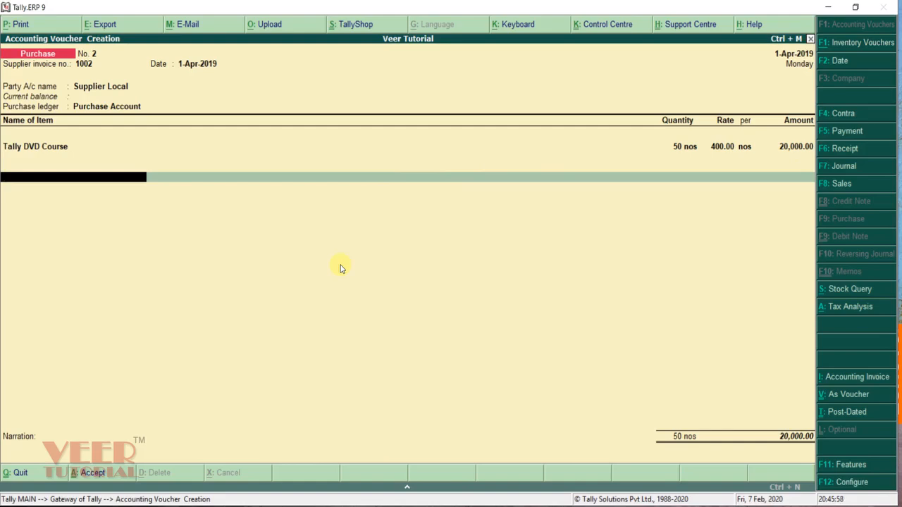
Step: Add SGST Input and CGST Input of 1,800 each and save the voucher totalling 23,600
text(S)
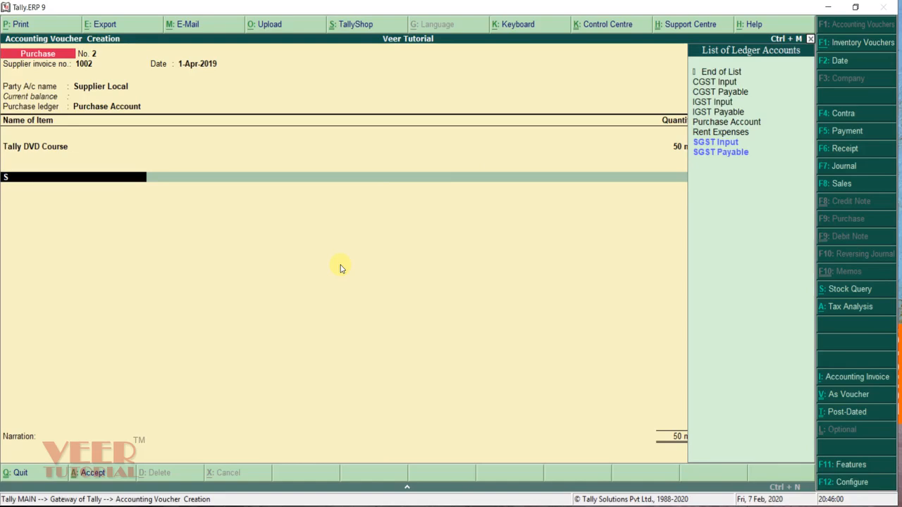
text(g)
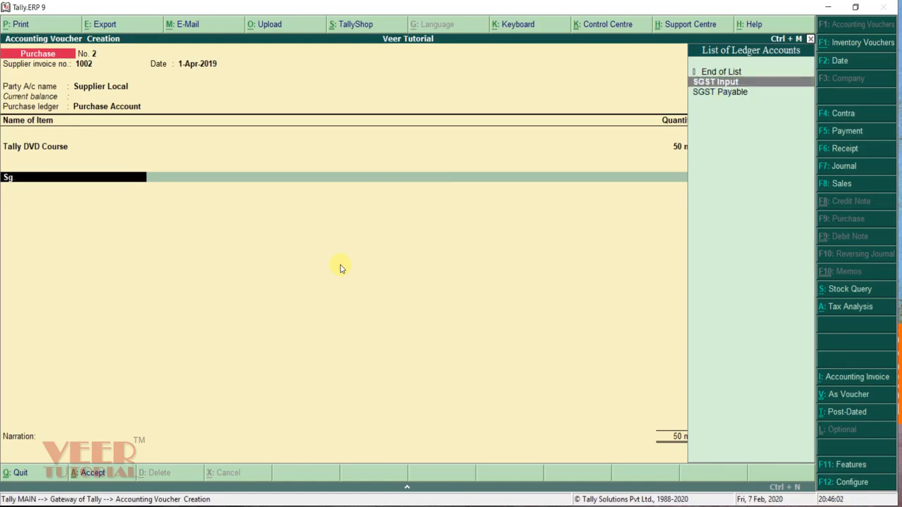
key(Return)
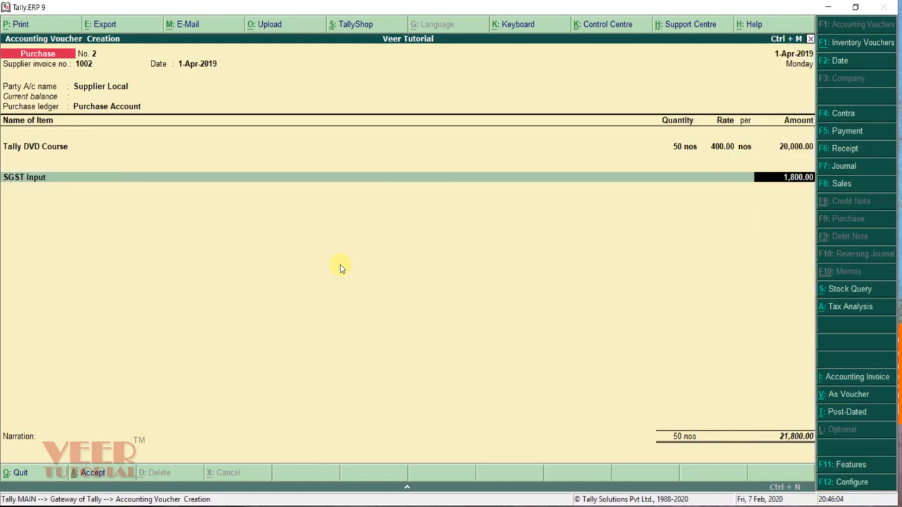
key(Return)
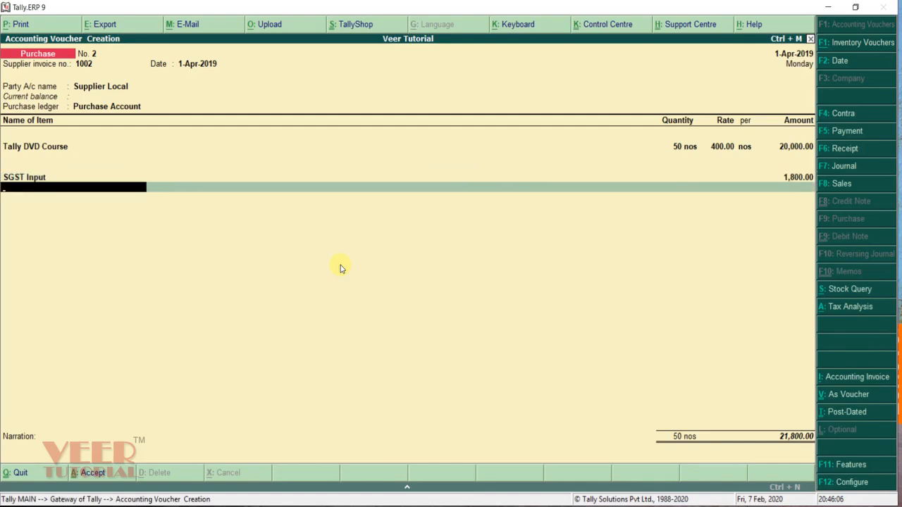
text(cg)
key(Return)
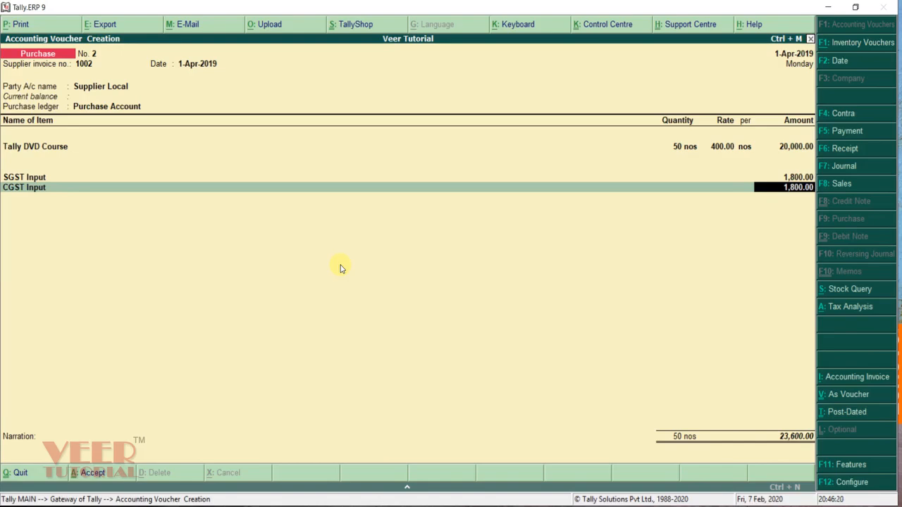
key(Return)
key(Return)
key(Return)
key(Return)
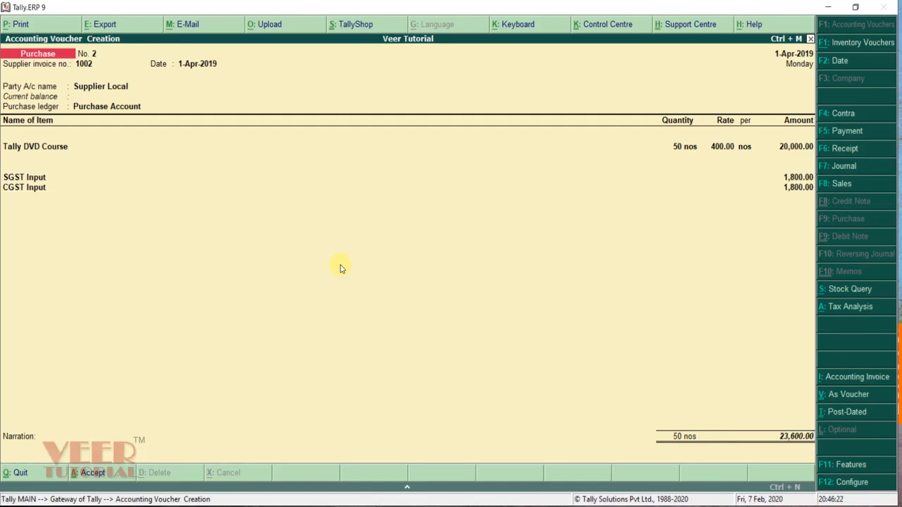
key(Return)
Step: Save the voucher and open the Purchase Register under Display > Account Books
key(Return)
key(Return)
key(Return)
key(Return)
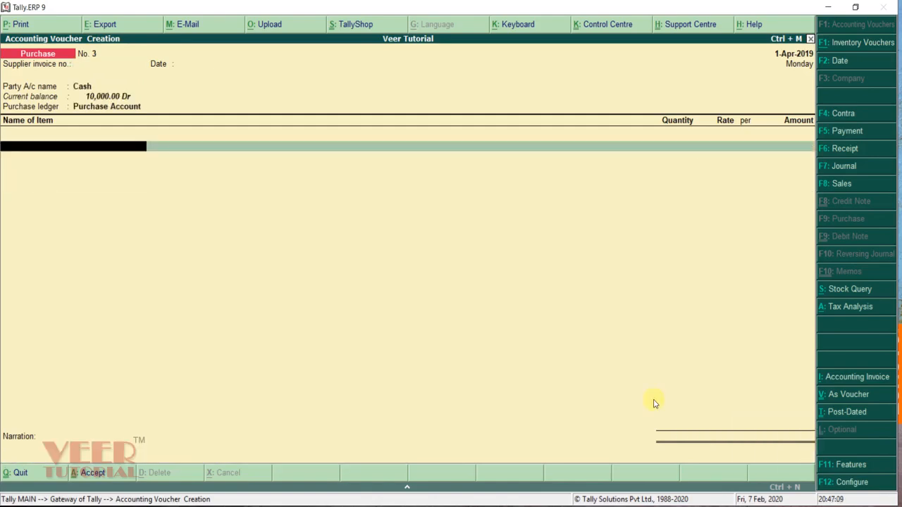
key(Escape)
key(Return)
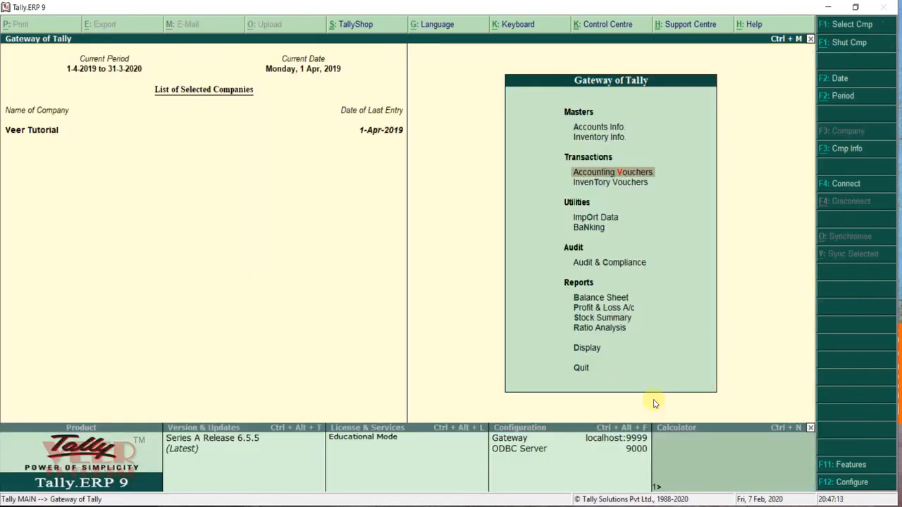
key(d)
key(Down)
key(Down)
key(Return)
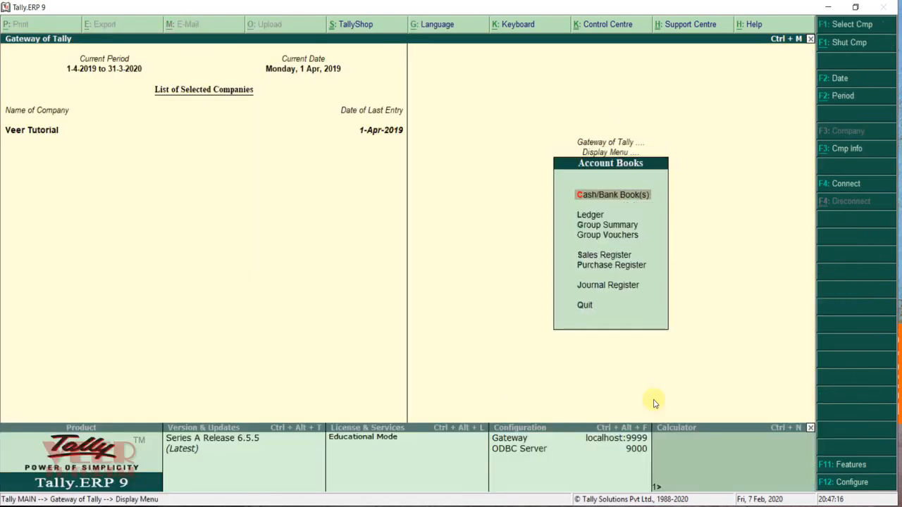
key(Down)
key(Down)
key(Down)
key(Down)
key(Down)
key(Return)
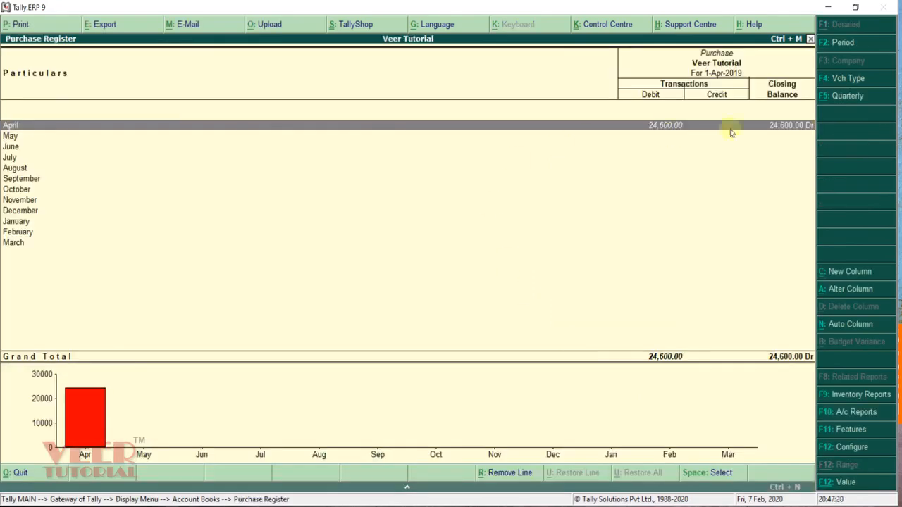
Step: Drill into April's purchases, open the Landloard Account voucher, then return to the Display menu
key(Return)
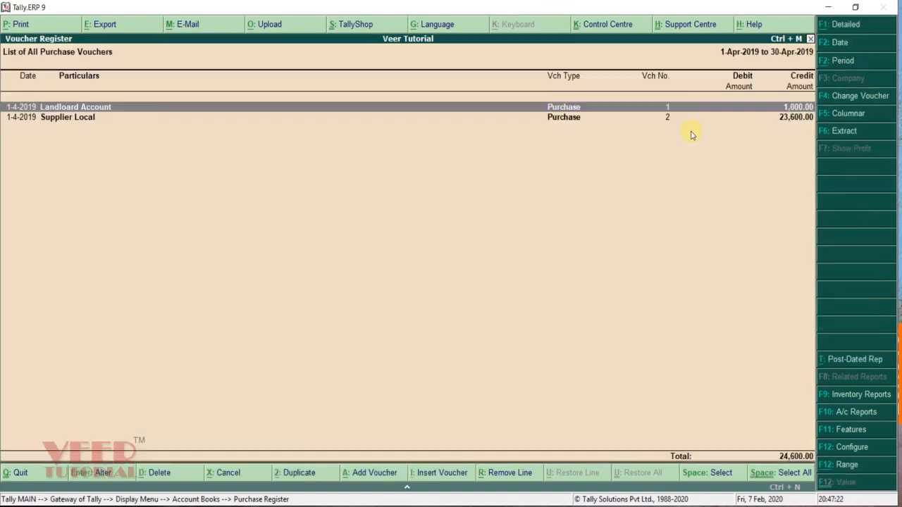
key(Down)
key(Up)
key(Return)
key(Escape)
key(Escape)
key(Escape)
key(Escape)
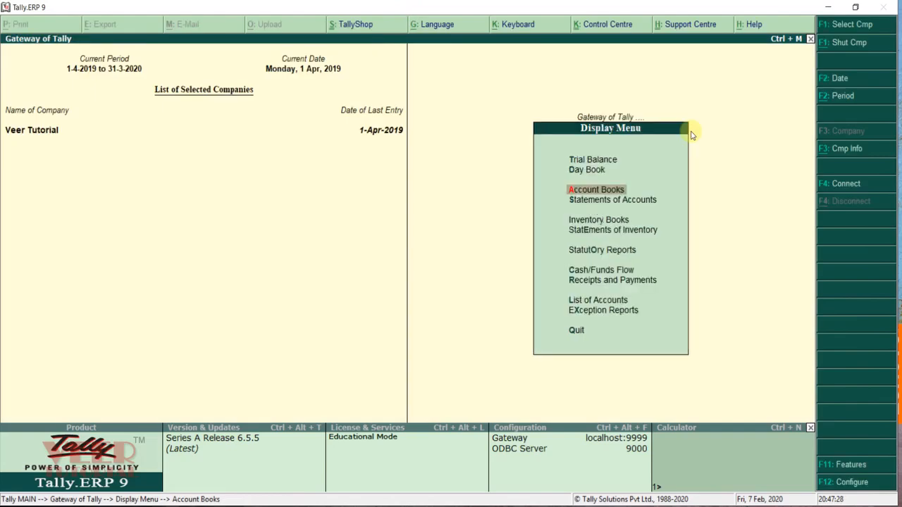
Step: Open the GSTR-2 return from Statutory Reports > GST
key(Down)
key(Down)
key(Down)
key(Down)
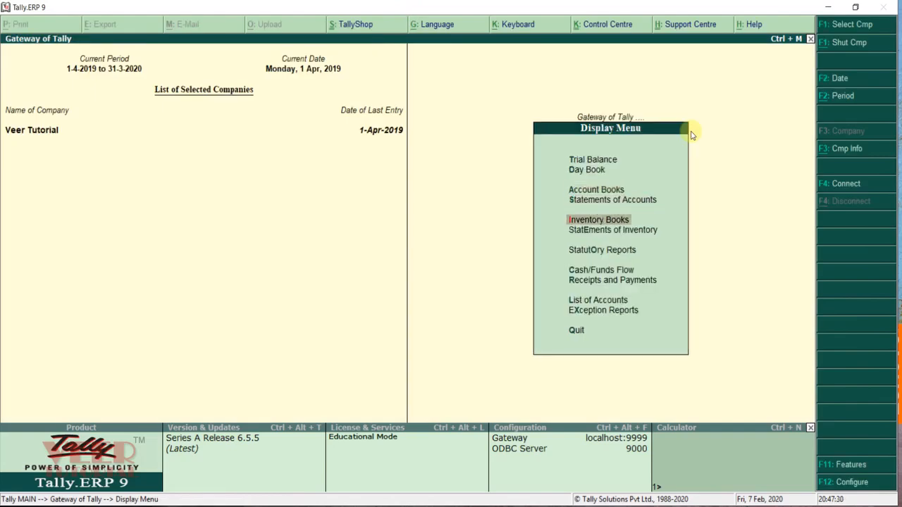
key(Return)
key(Return)
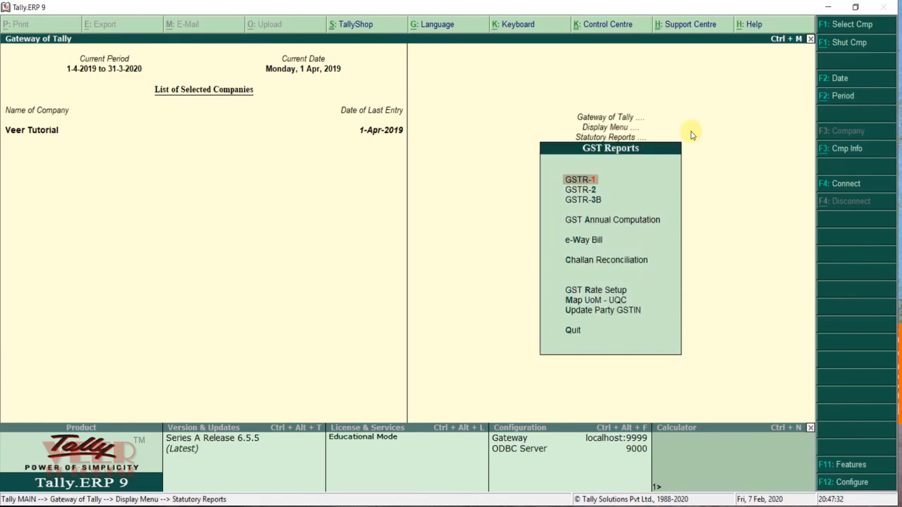
key(Down)
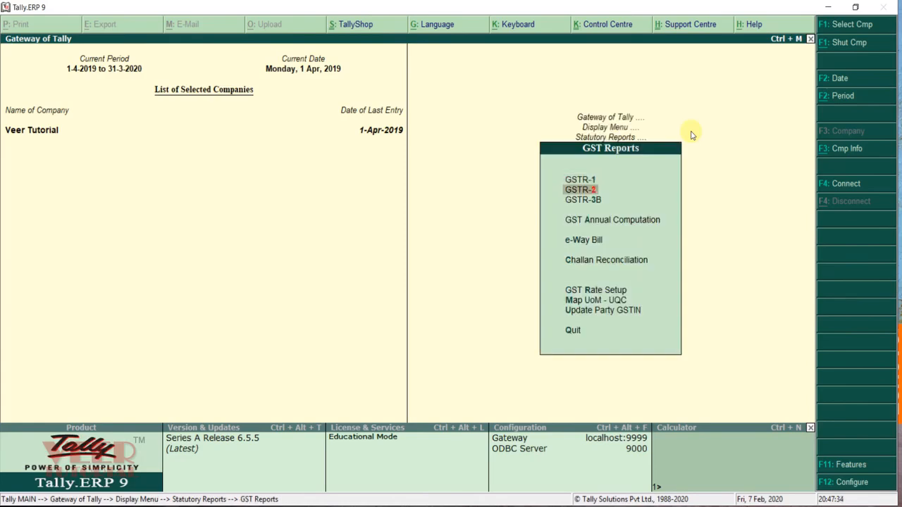
key(Down)
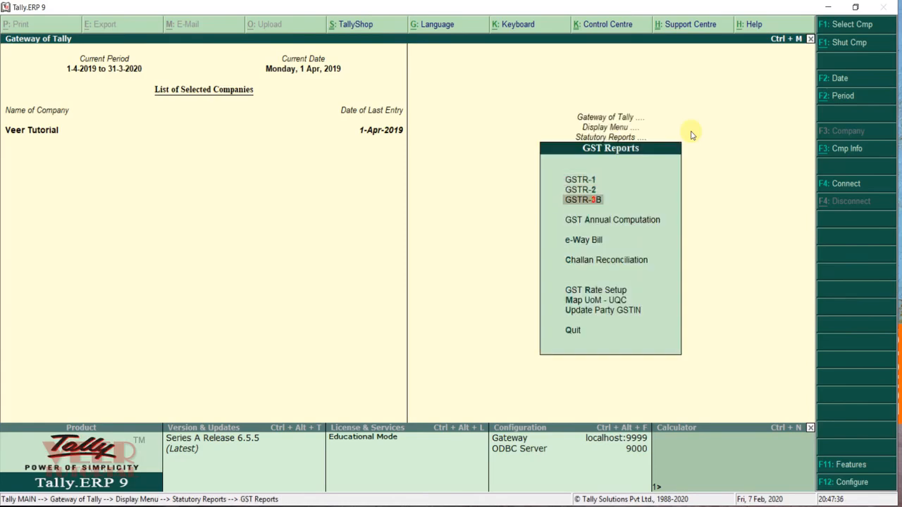
key(Up)
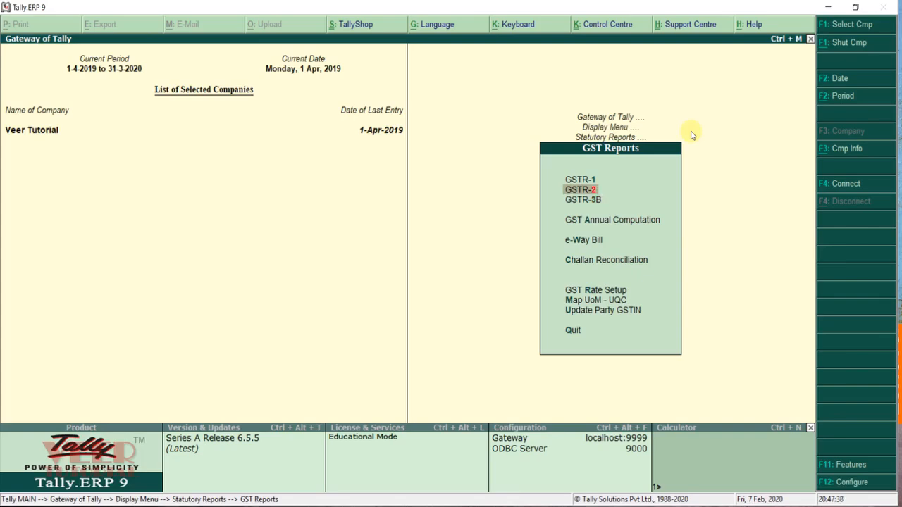
key(Return)
Step: Review the Returns Summary rows showing one B2B invoice of 20,000 with 3,600 tax
key(Down)
key(Up)
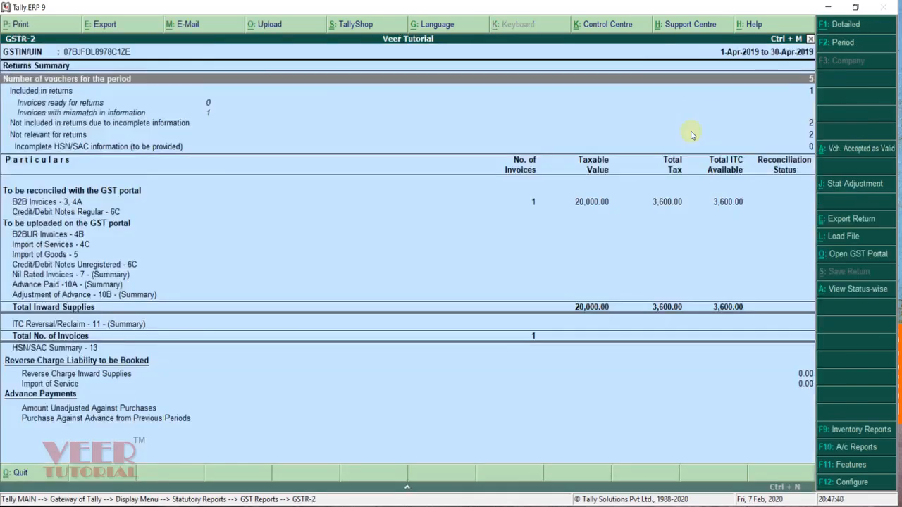
key(Down)
key(Down)
key(Up)
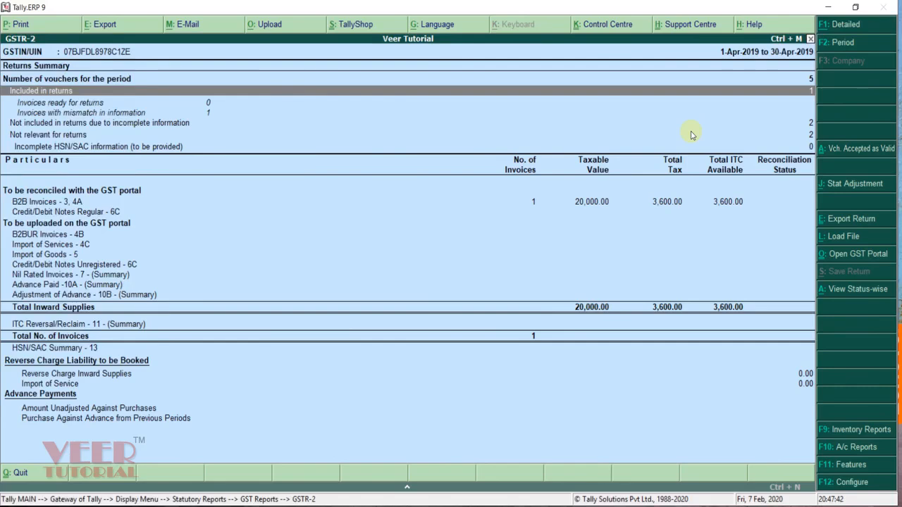
key(Down)
key(Down)
key(Down)
key(Down)
key(Down)
key(Down)
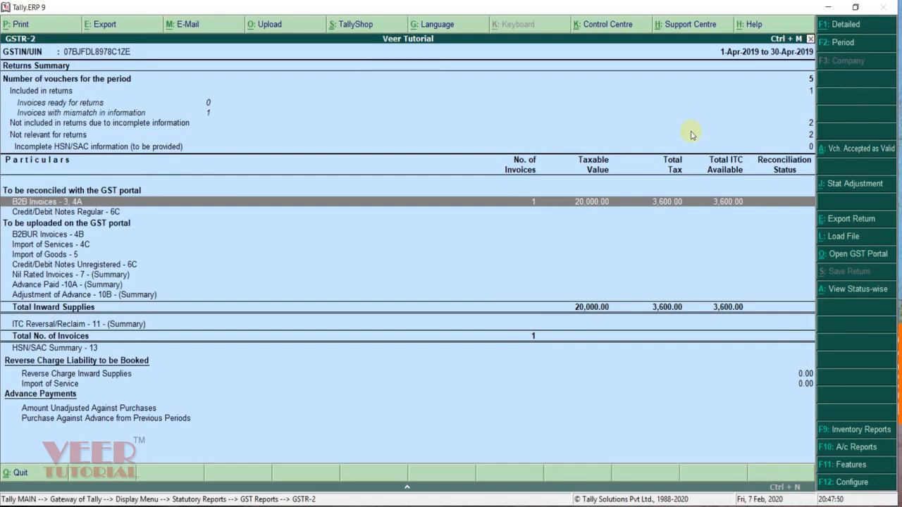
key(Up)
key(Up)
key(Up)
key(Up)
key(Up)
key(Up)
key(Up)
Step: Close GSTR-2 and open a blank Purchase voucher No. 3 dated 1-Apr-2019
key(Escape)
key(Escape)
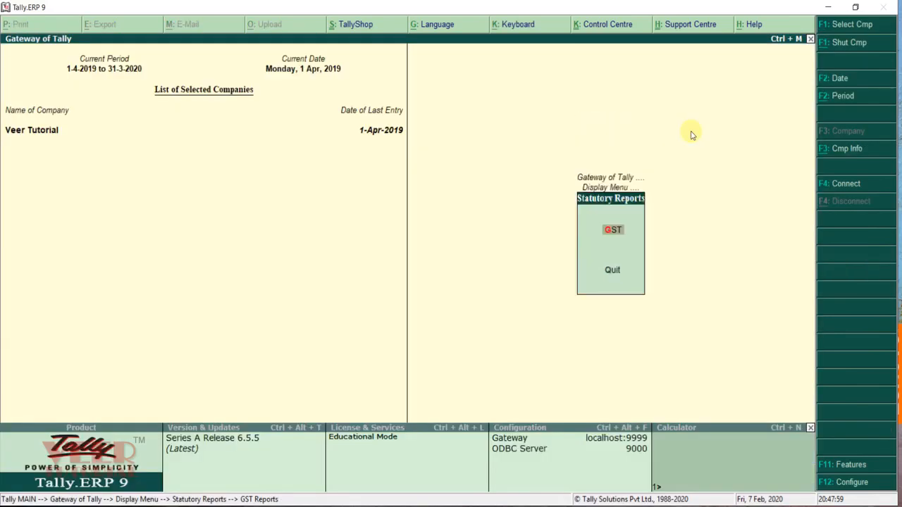
key(Escape)
key(Escape)
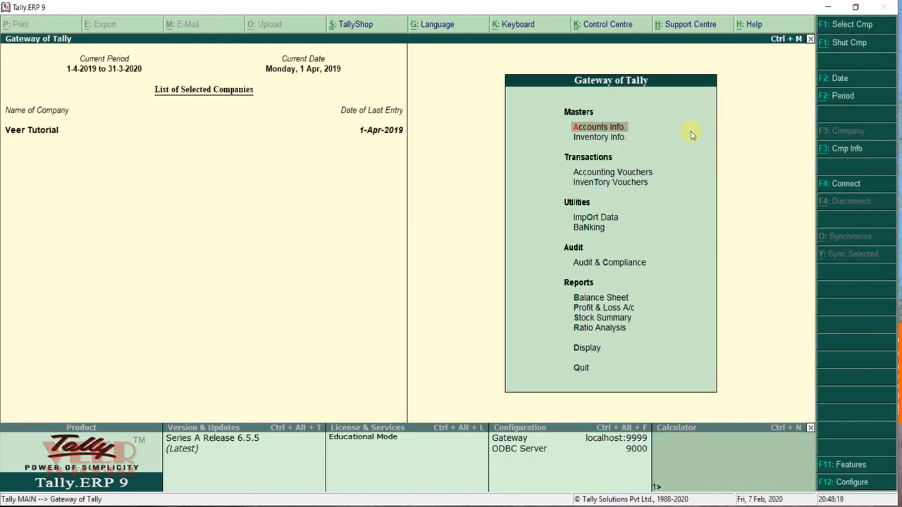
key(Down)
key(Down)
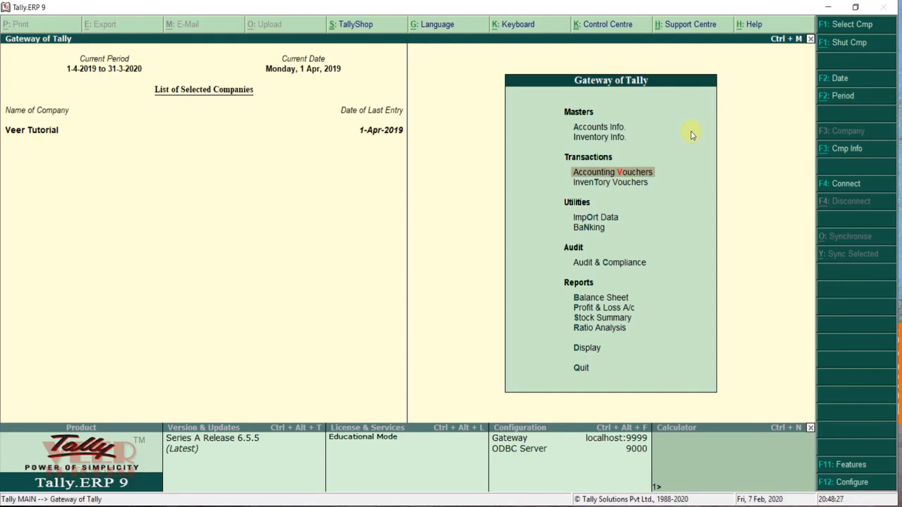
key(Return)
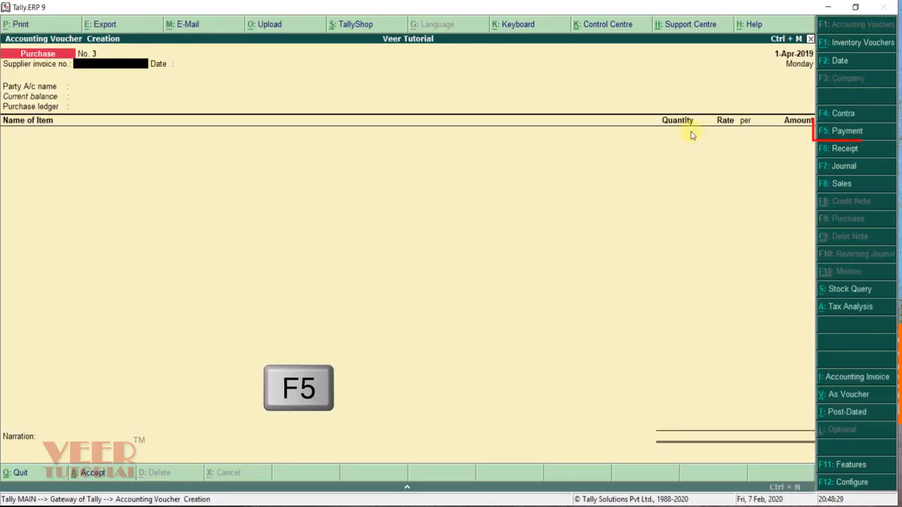
Step: Enter a payment of 23,600 from ICICI BANK A/C to Supplier Local
click(838, 134)
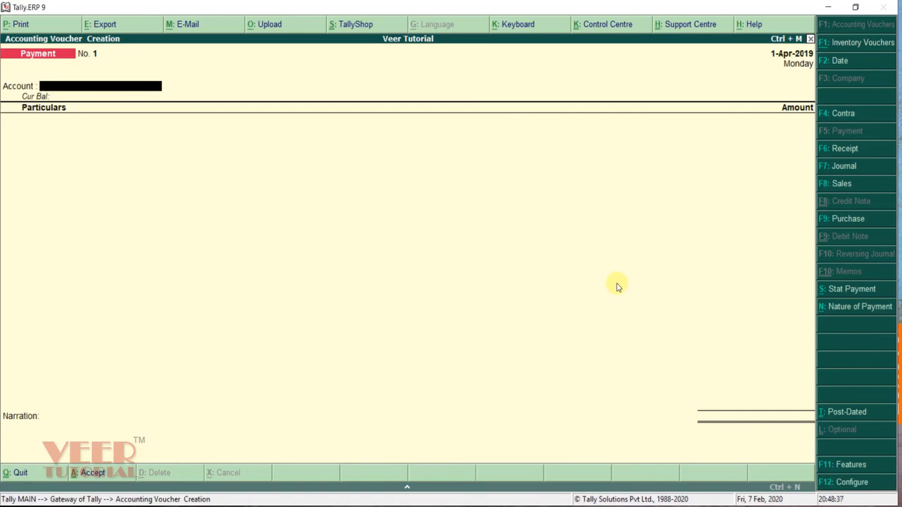
text(i)
key(Return)
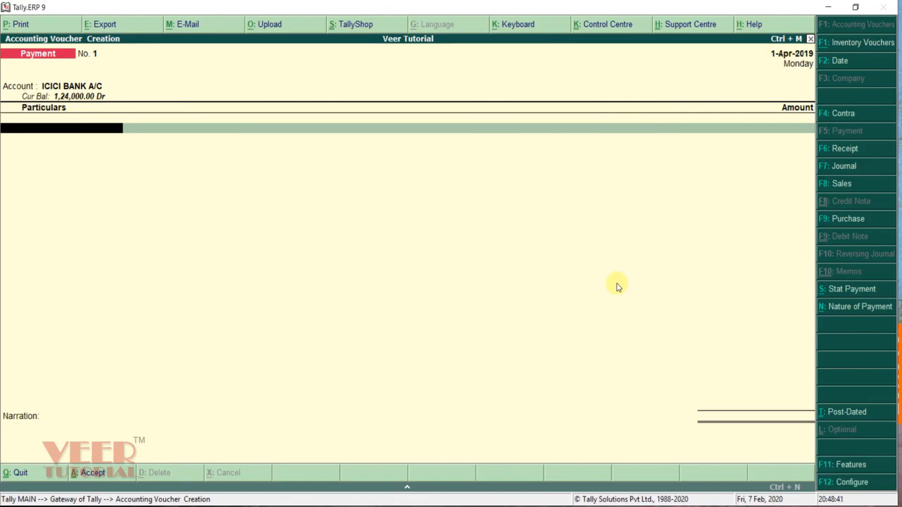
text(Su)
key(Return)
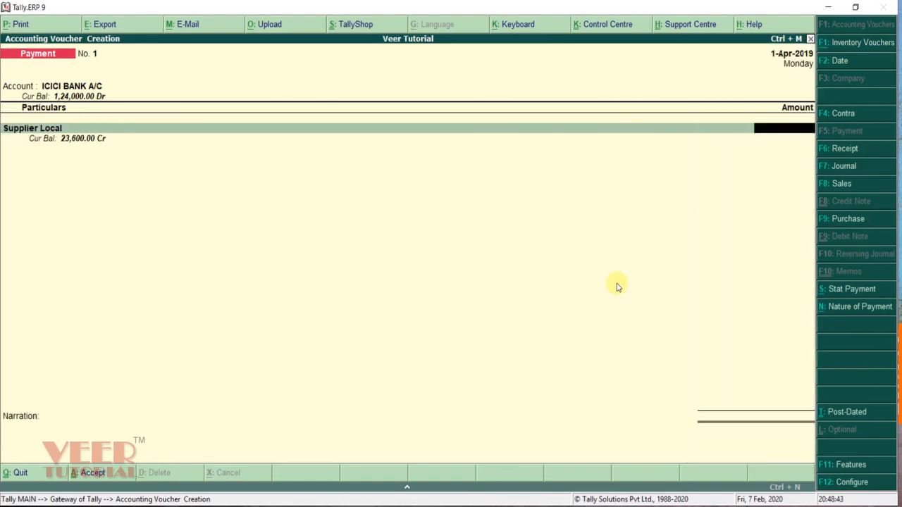
text(23600)
key(Return)
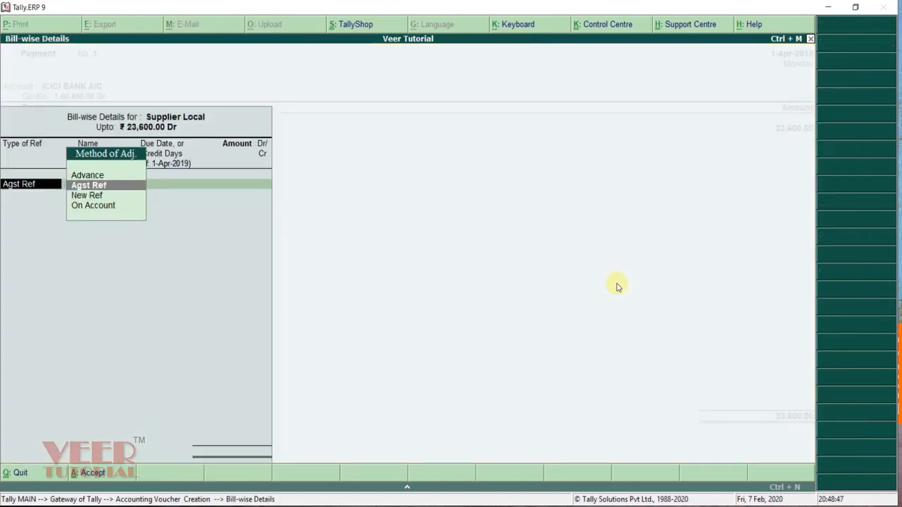
Step: Allocate the payment against pending bill 1002
key(Return)
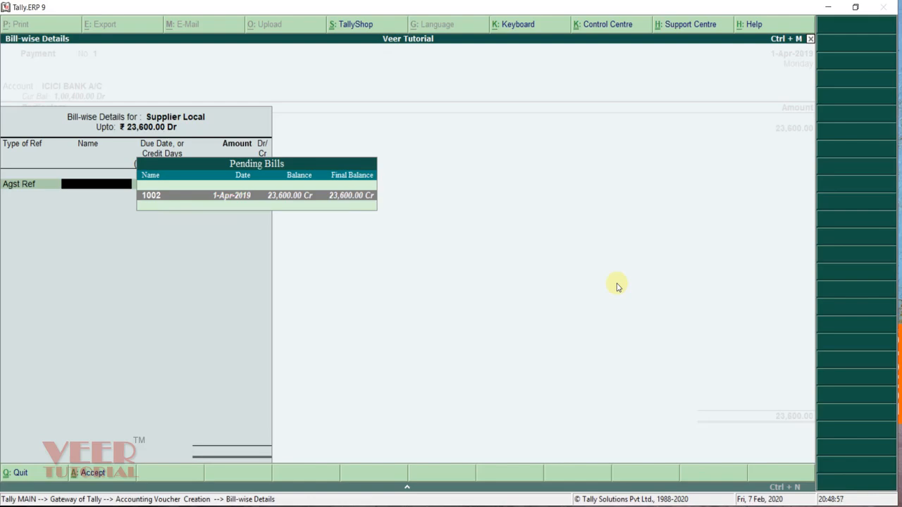
key(Return)
key(Return)
key(Return)
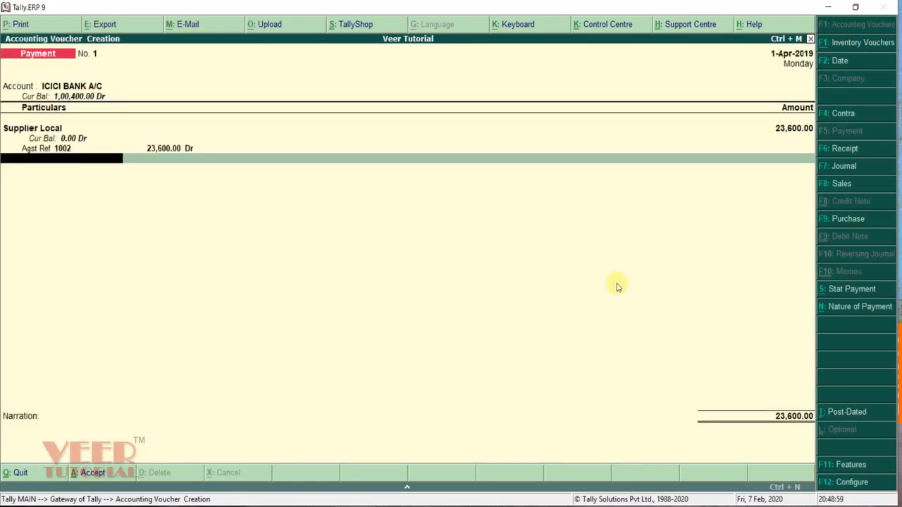
Step: Set the bank transaction type to Cheque and save Payment No. 1
key(Return)
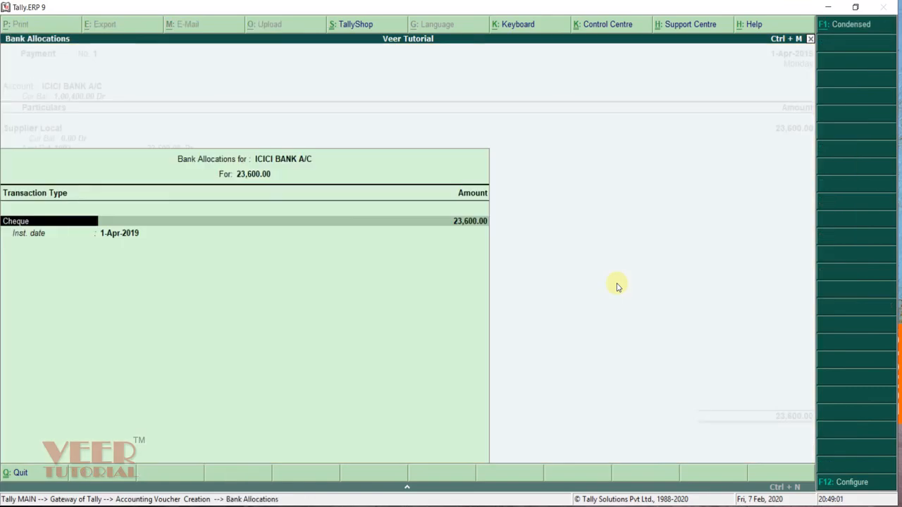
key(Return)
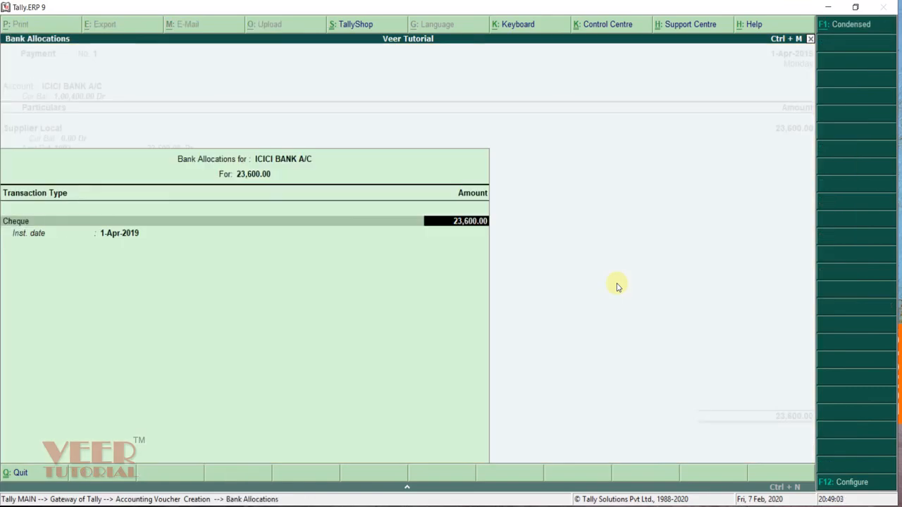
key(BackSpace)
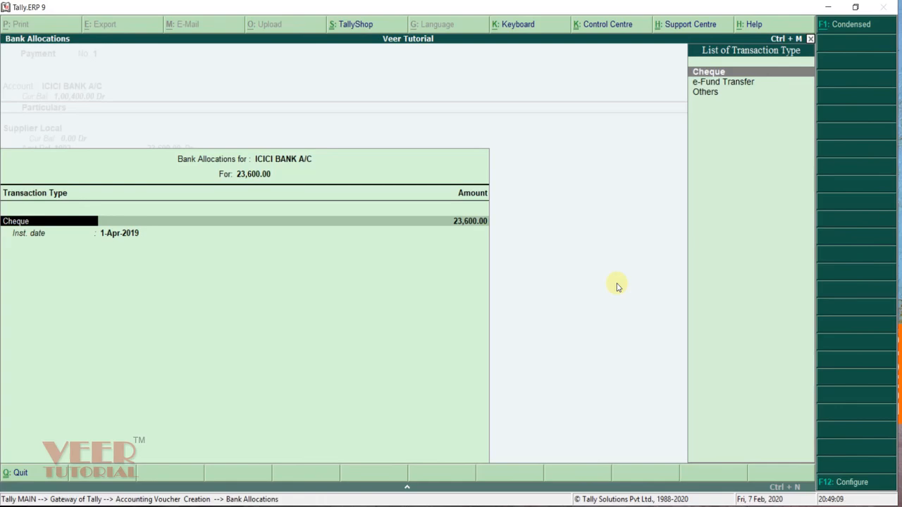
key(Down)
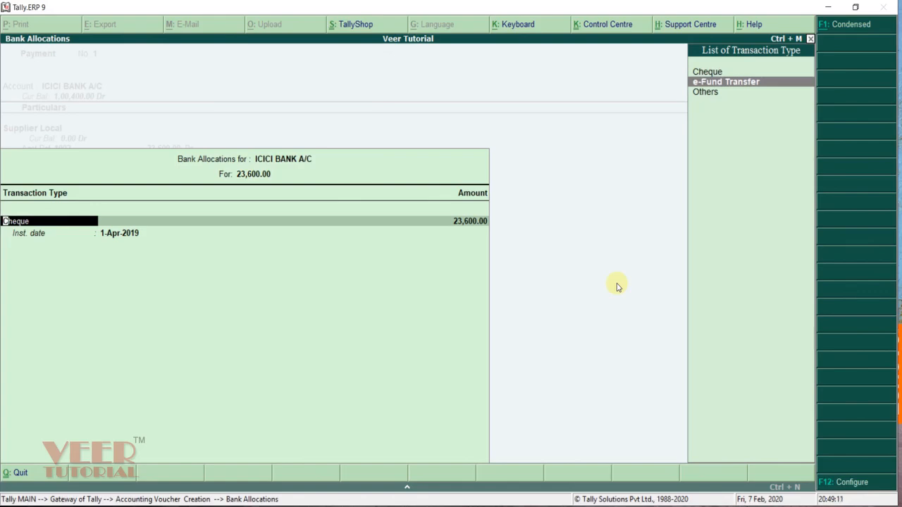
key(Up)
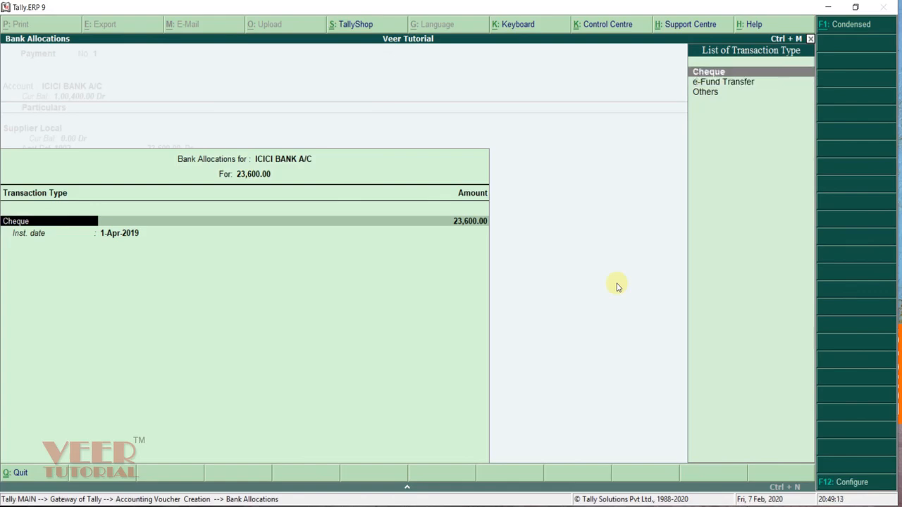
key(Return)
key(Return)
key(Return)
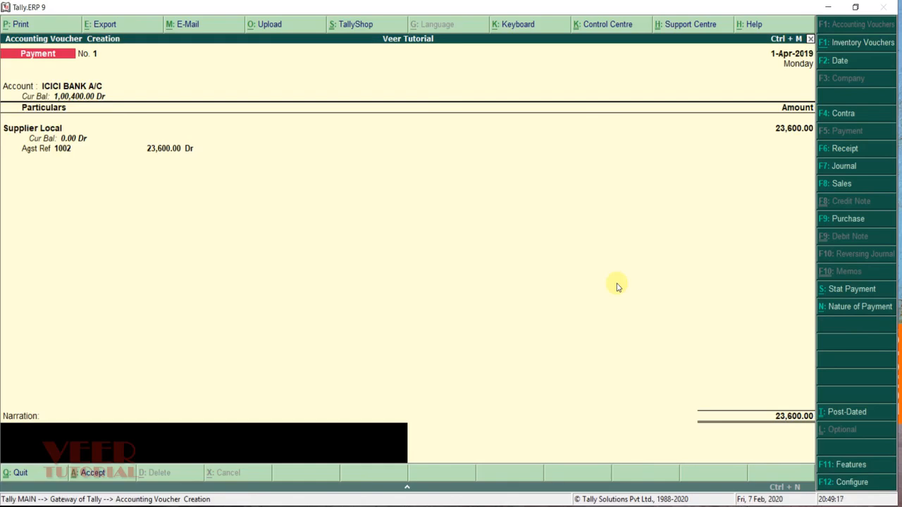
key(Return)
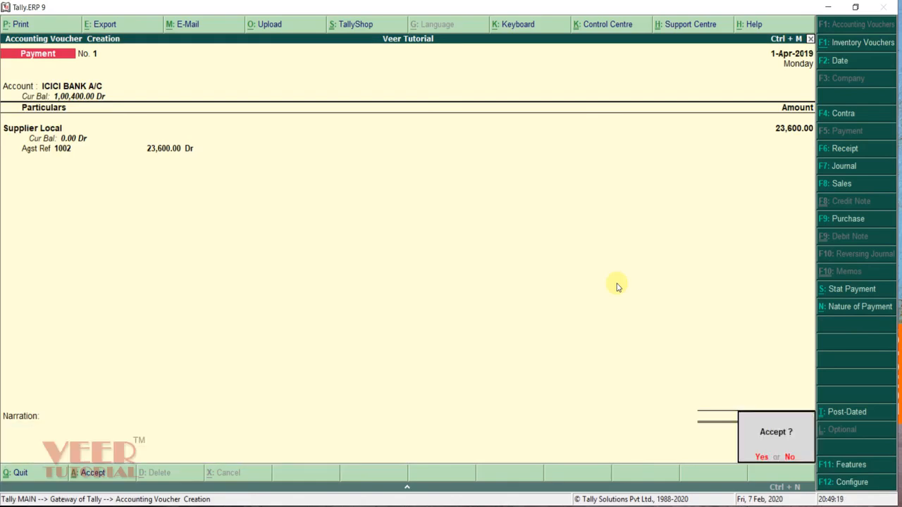
key(Return)
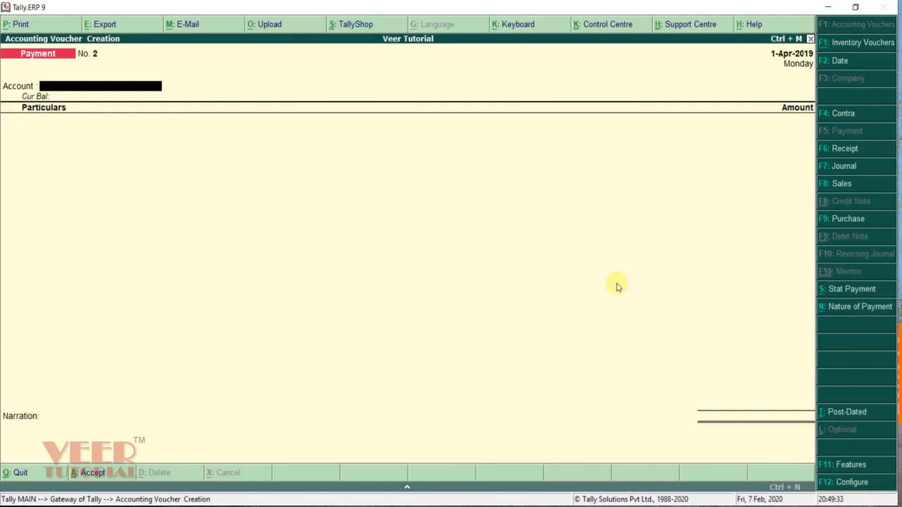
Step: Pay from Cash to a new Conveyance Expenses ledger under Indirect Expenses, GST Not Applicable
text(cash)
key(Return)
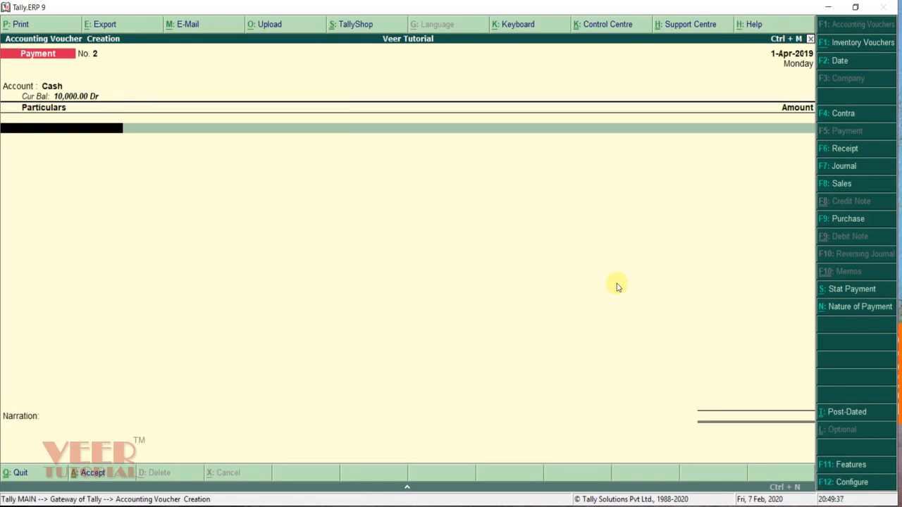
key(alt+c)
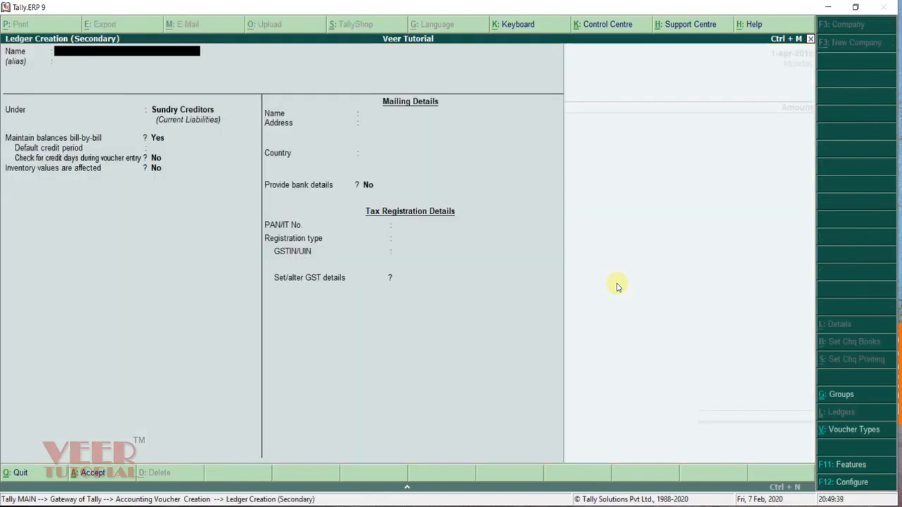
text(Conveyance Expenses)
key(Return)
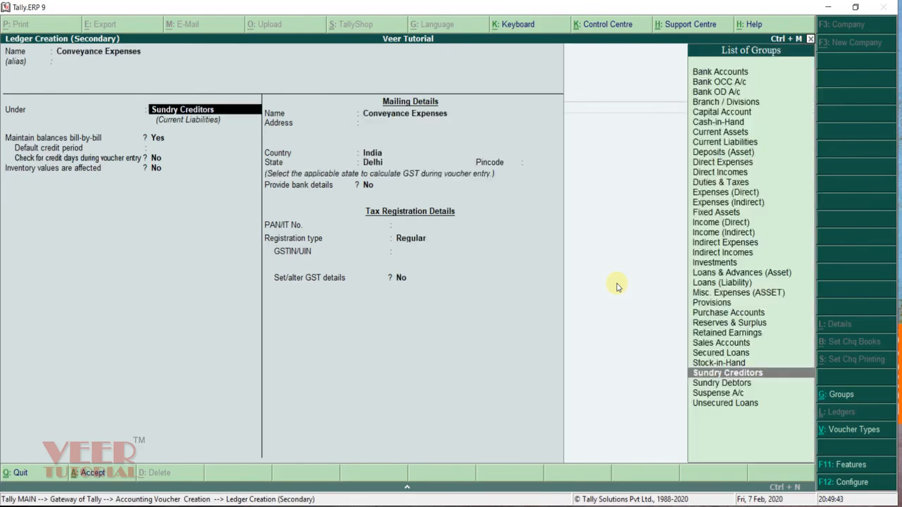
text(ind)
key(Down)
key(Down)
key(Return)
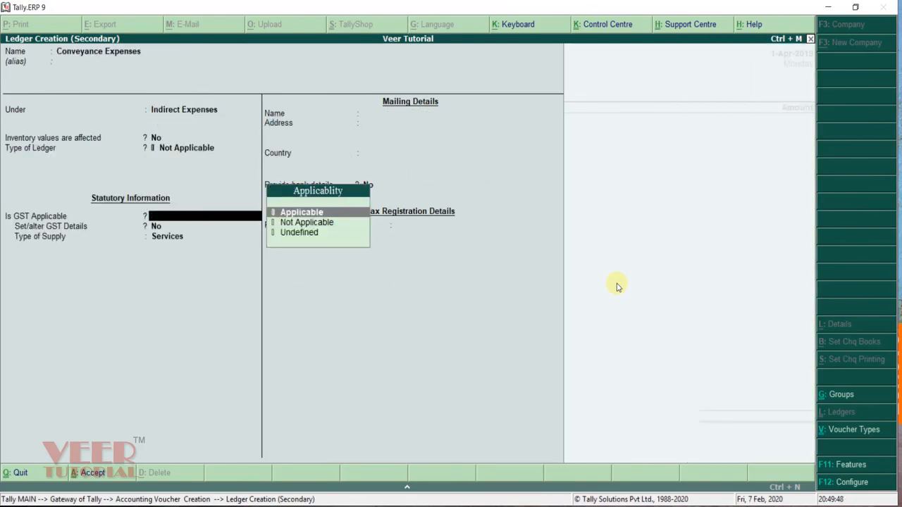
key(Down)
key(Return)
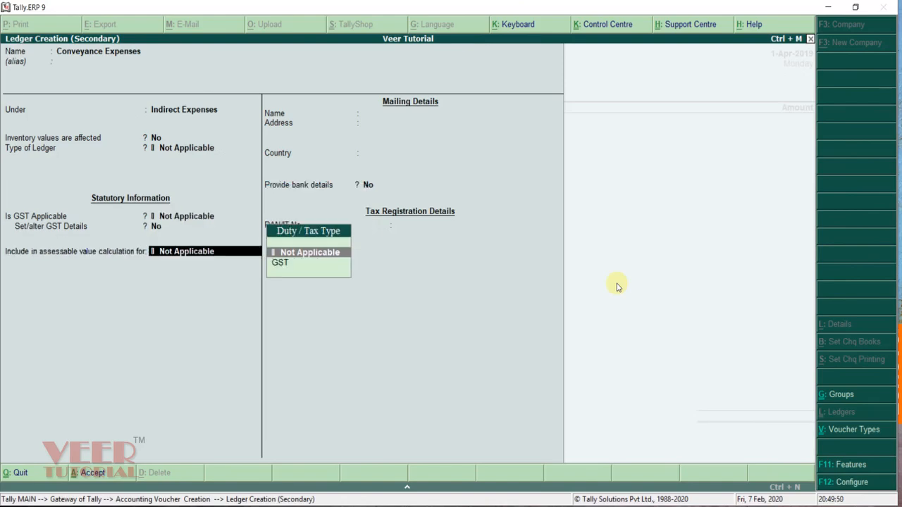
key(Return)
key(Return)
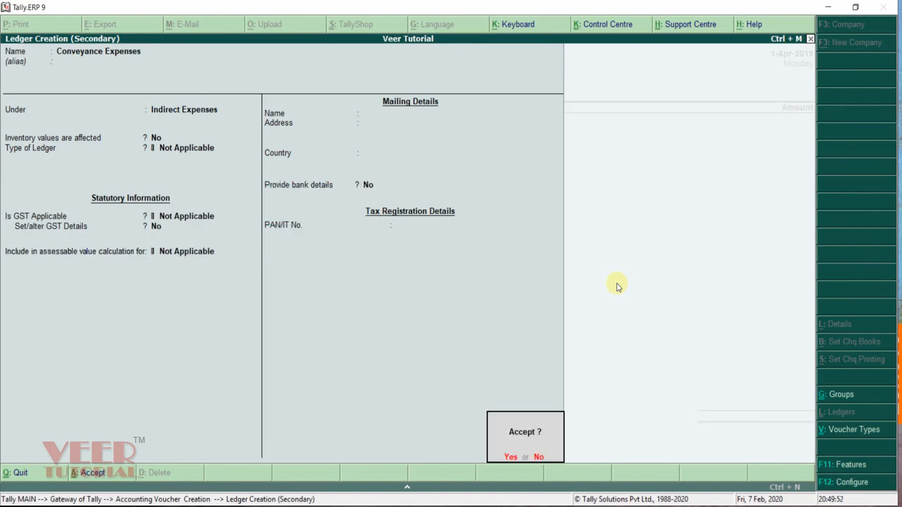
key(Return)
Step: Enter 100 as the conveyance amount and save Payment No. 2
text(00)
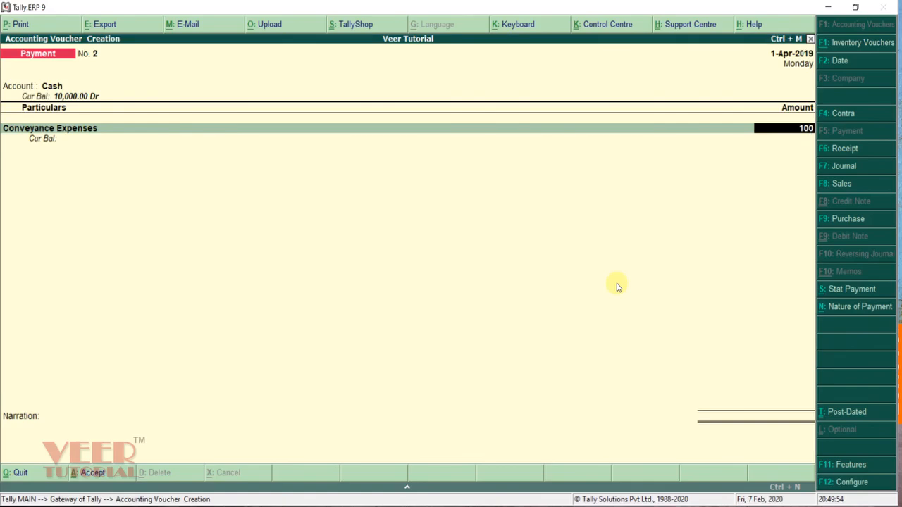
key(Return)
key(Return)
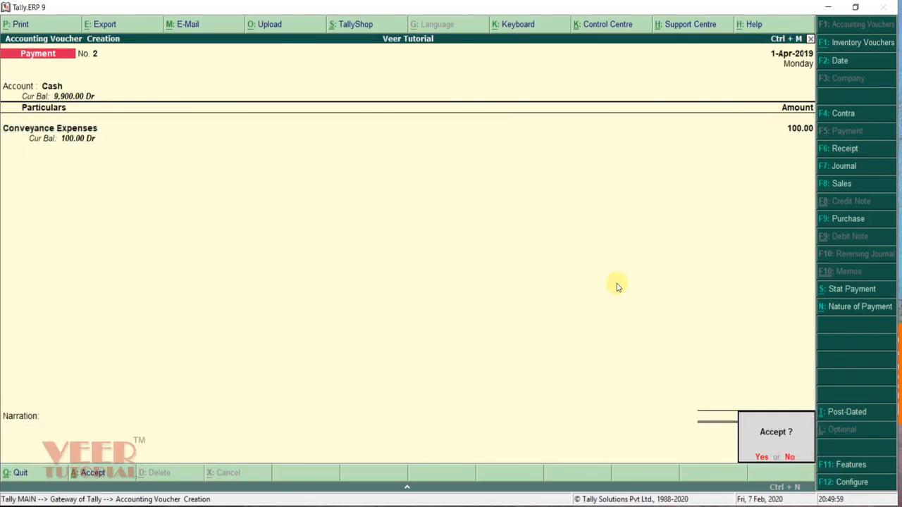
key(Return)
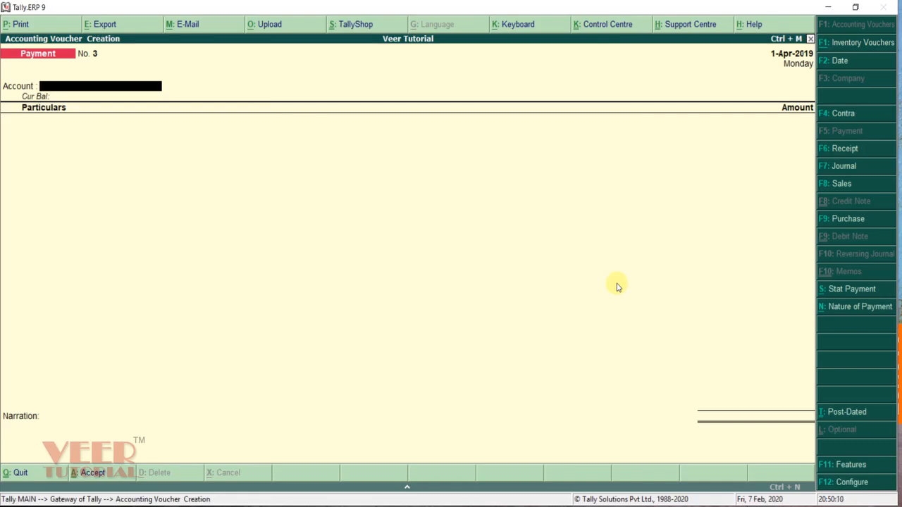
Step: Open Sales voucher No. 1 in Item Invoice mode with reference number 101
key(Escape)
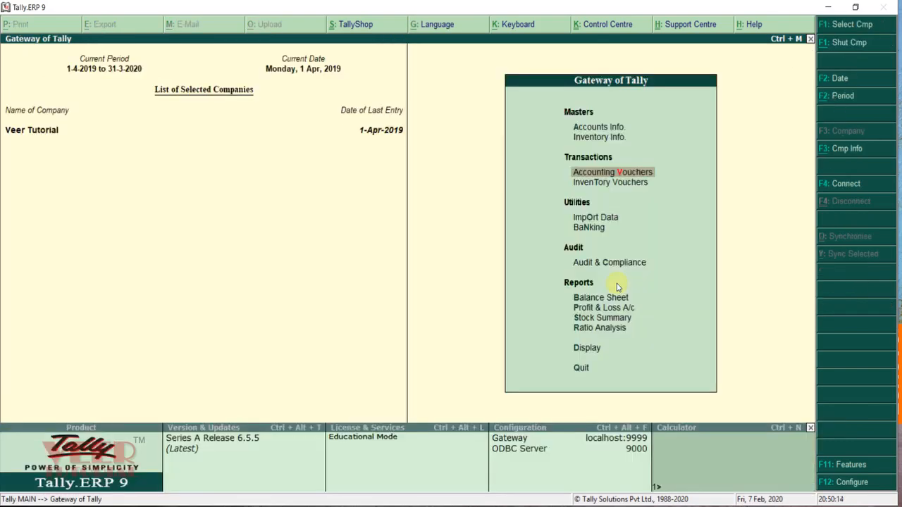
key(Return)
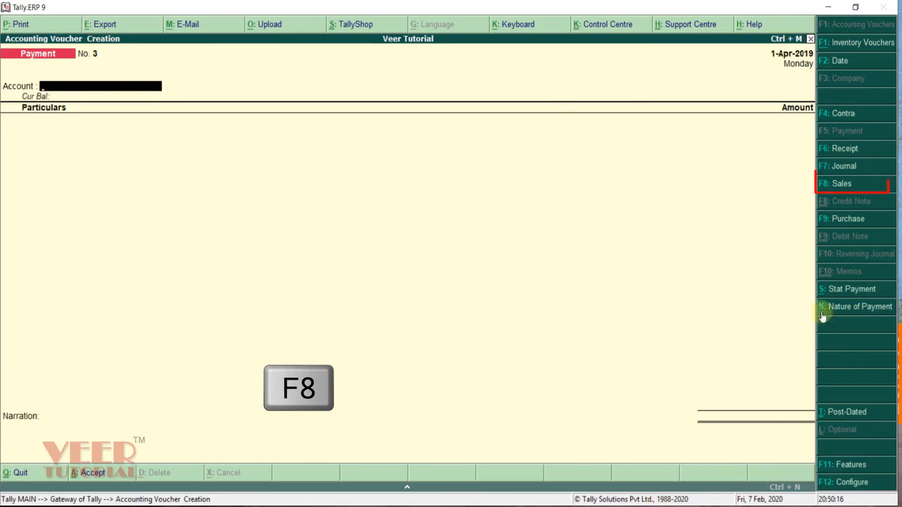
click(841, 184)
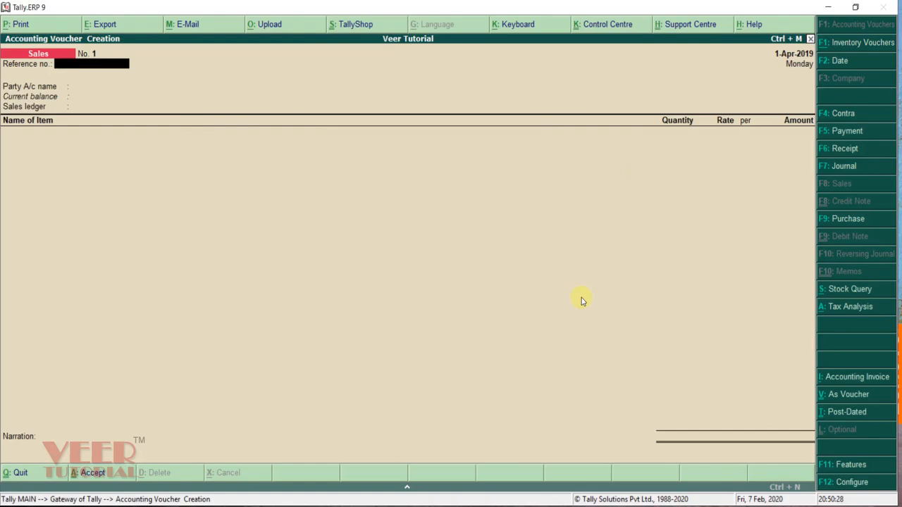
click(853, 377)
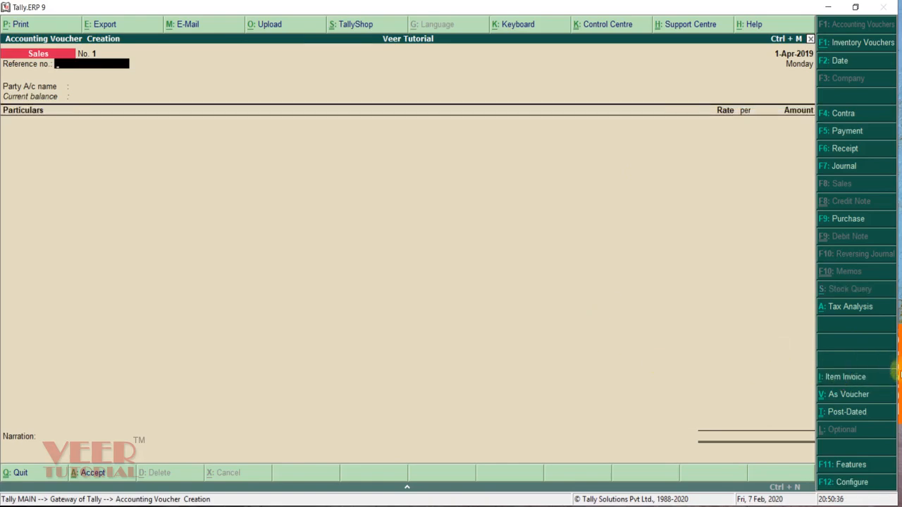
click(845, 378)
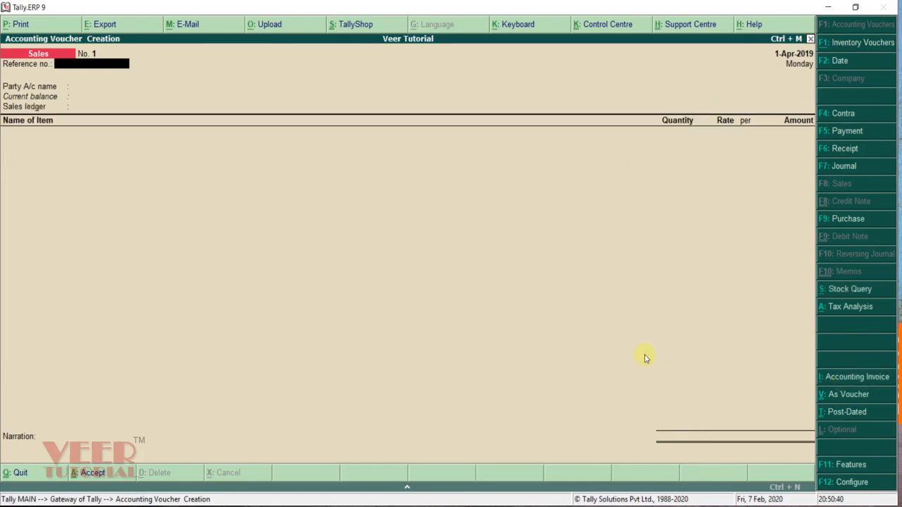
text(101)
key(Return)
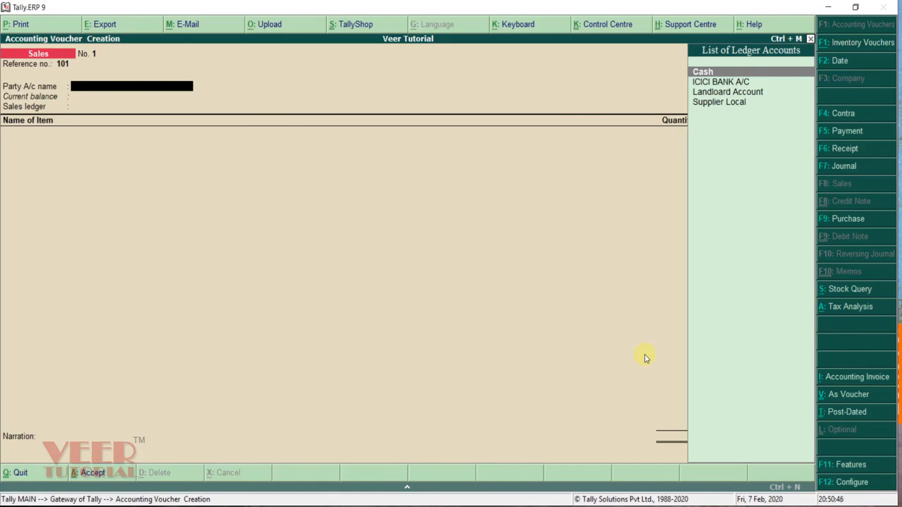
Step: Create party ledger Customer Central under Sundry Debtors, bill-by-bill on, Karnataka, Regular registration
key(alt+c)
text(Cusom)
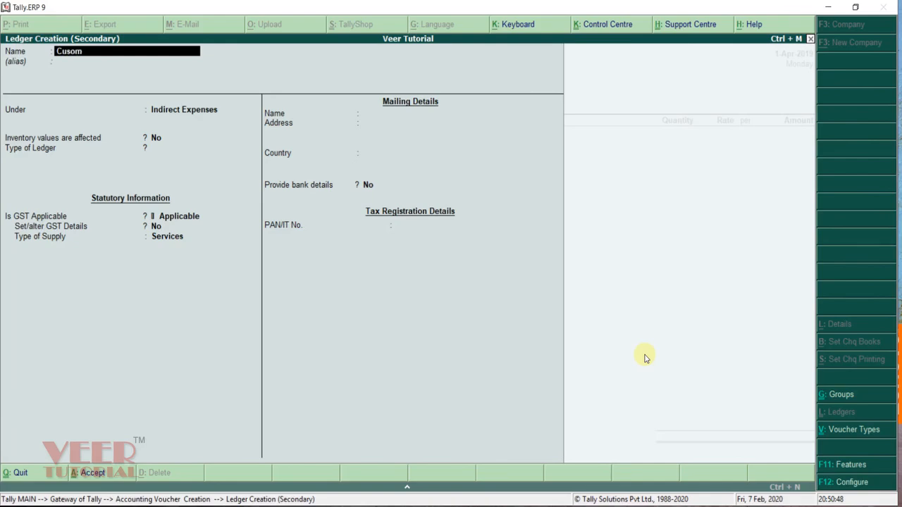
text(t)
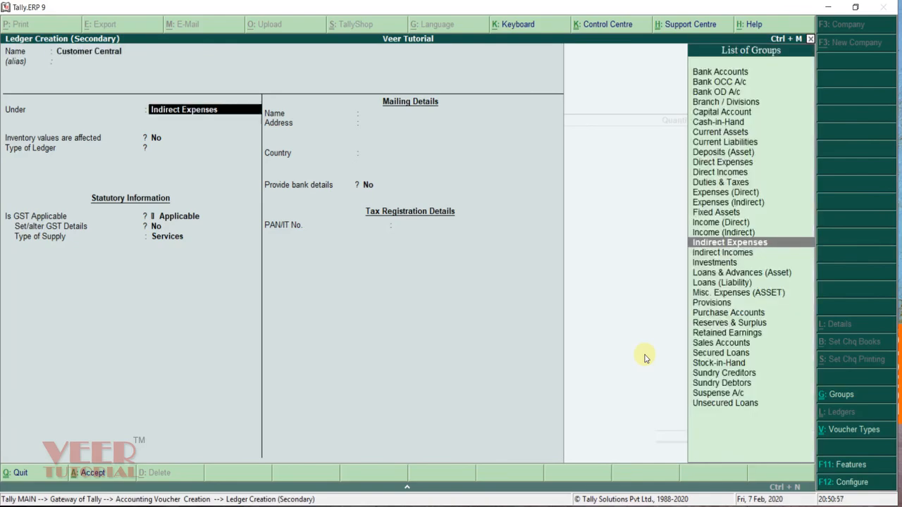
text(De)
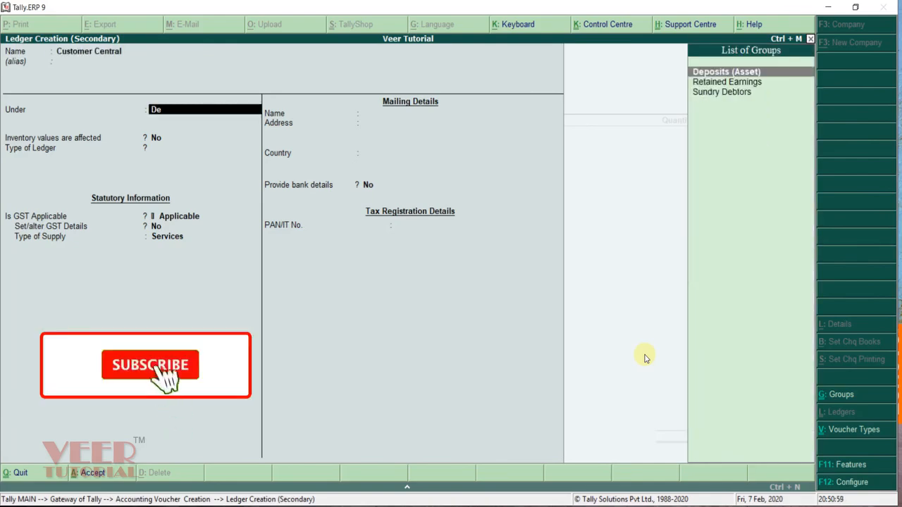
key(Down)
key(Down)
key(Return)
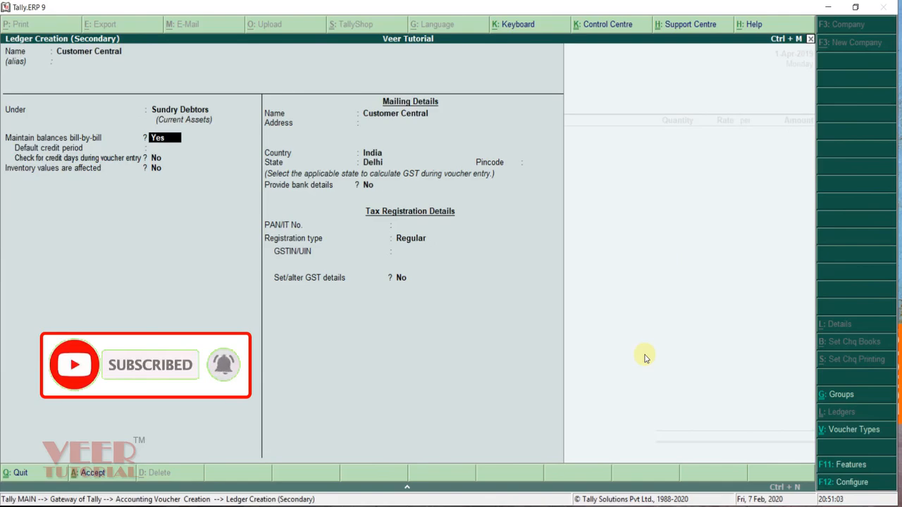
key(Return)
key(Return)
key(Return)
key(Return)
key(Return)
key(Return)
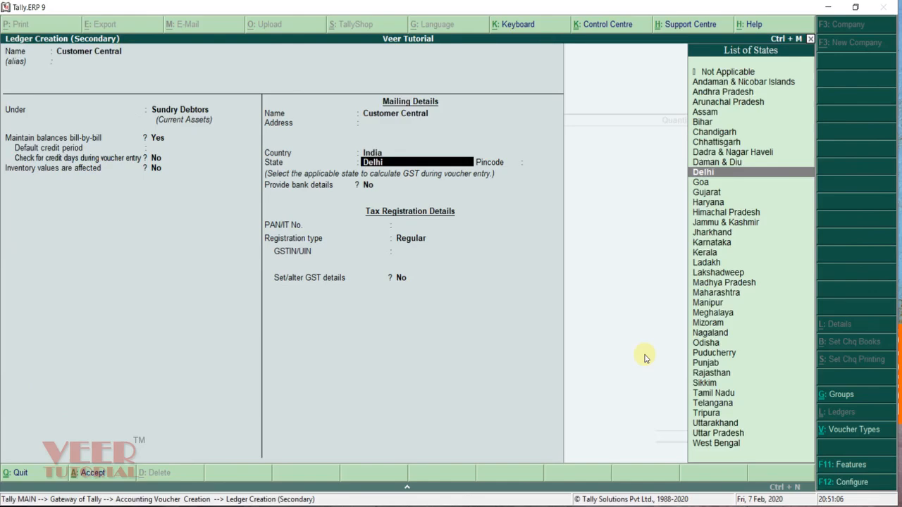
text(Kar)
key(Return)
key(Return)
key(Return)
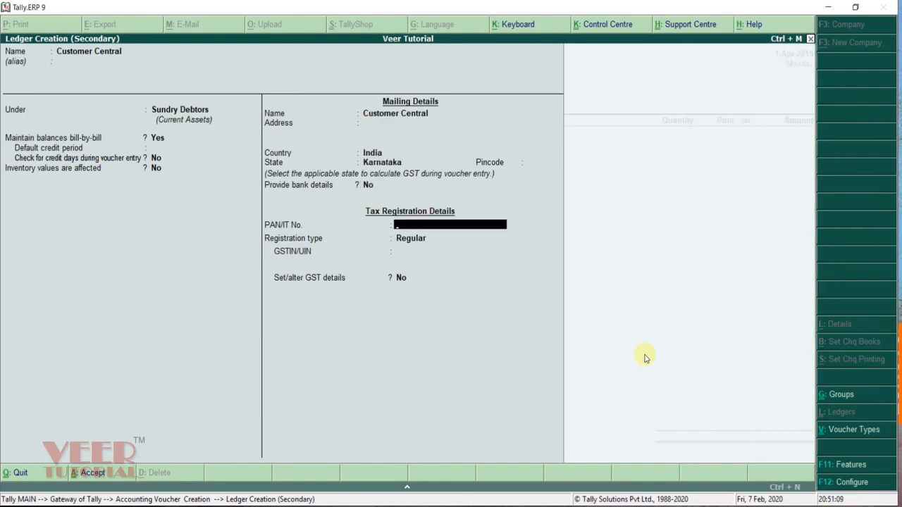
key(Return)
key(Return)
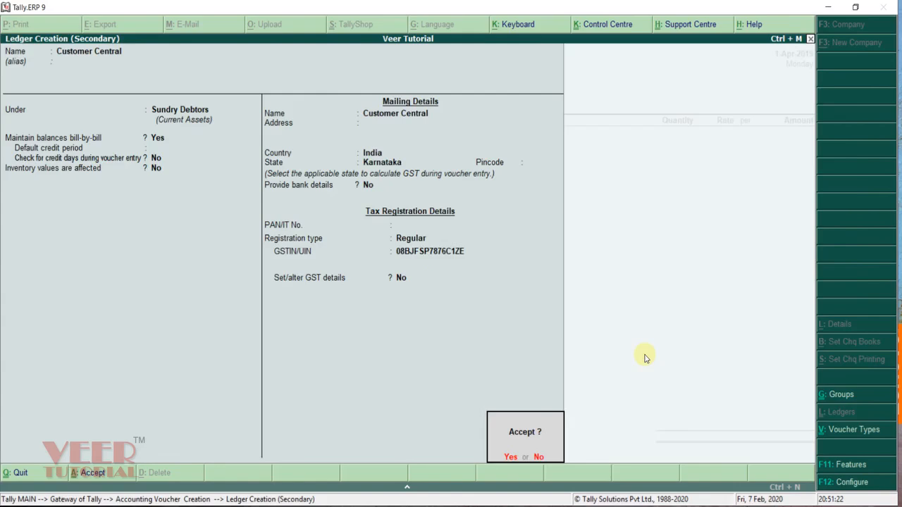
key(Return)
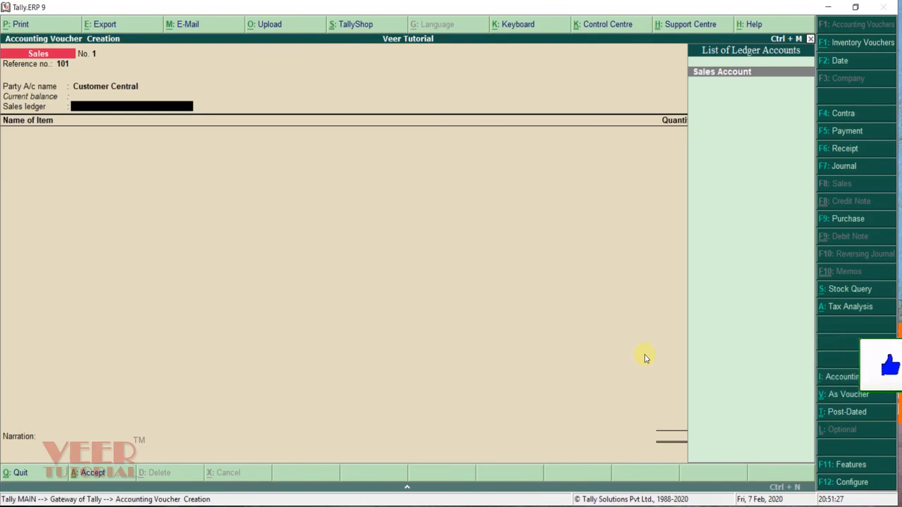
Step: Under Sales Account, sell 5 nos of Tally DVD Course at 600 for 3,000
key(Return)
text(Tall)
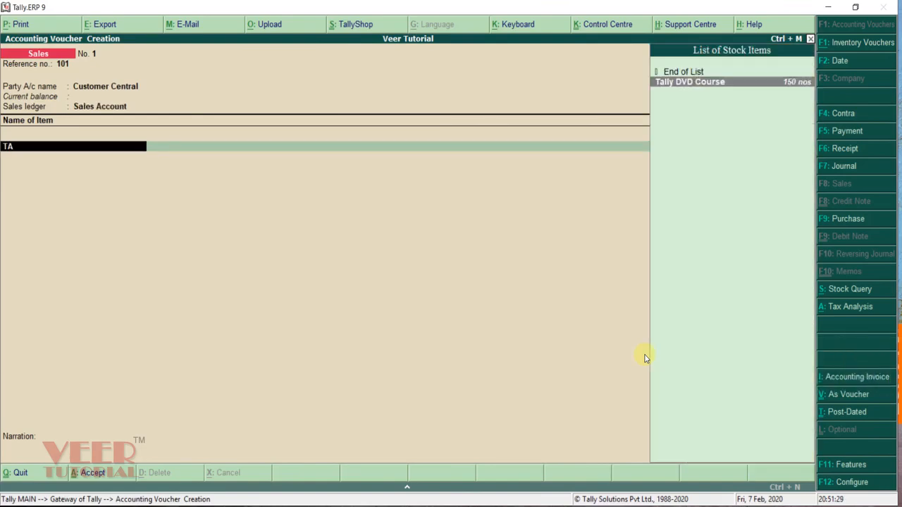
key(Return)
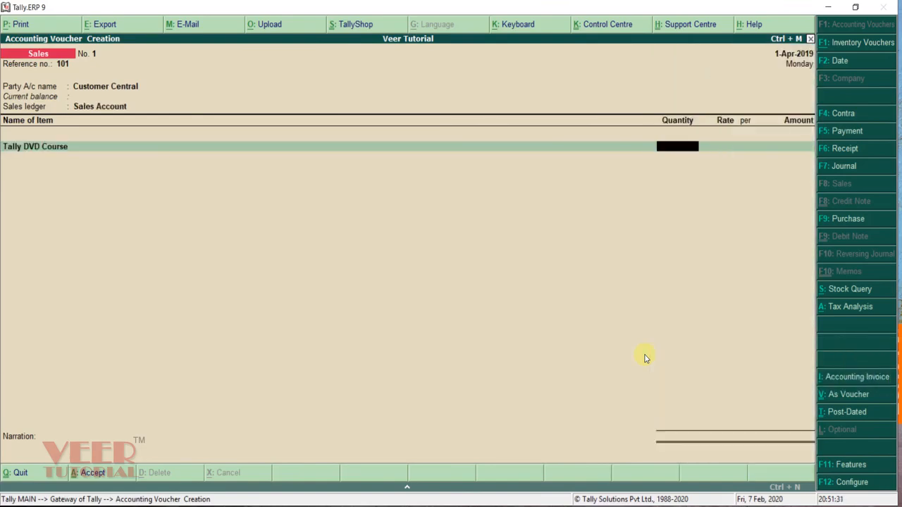
text(5)
key(Return)
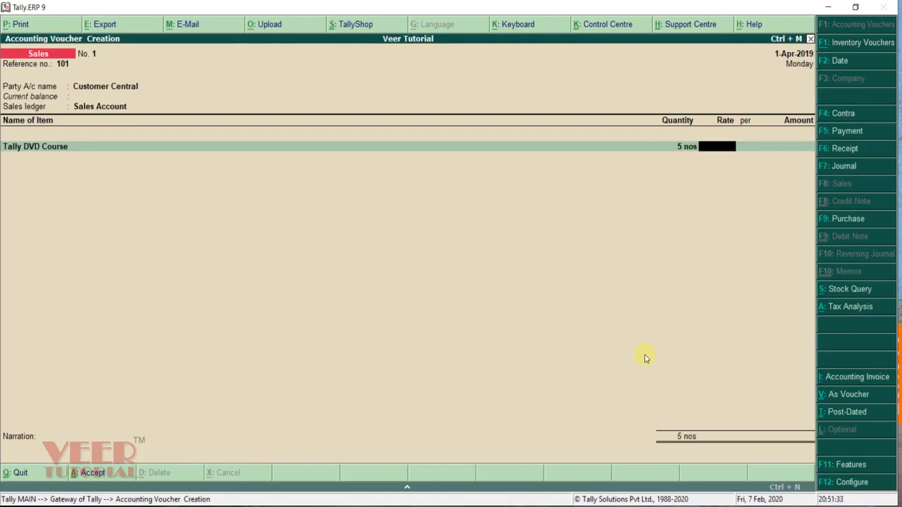
text(600)
key(Return)
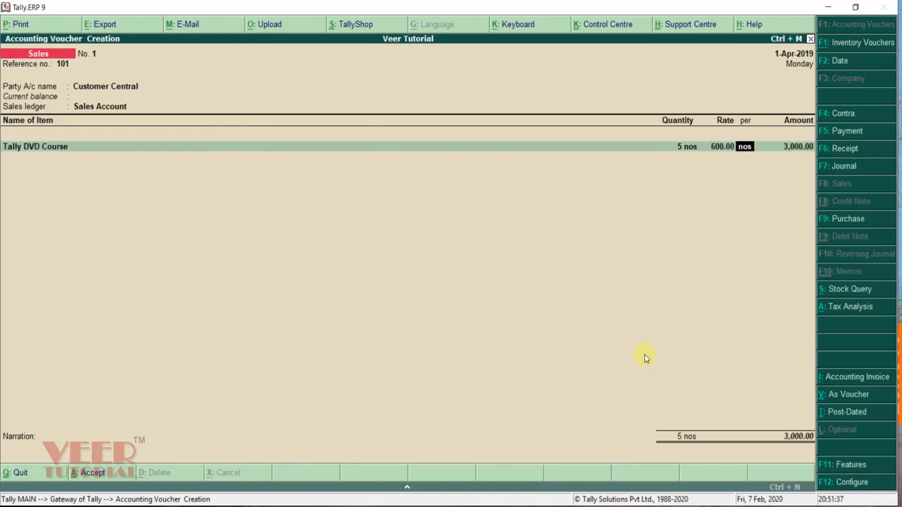
key(Return)
key(Return)
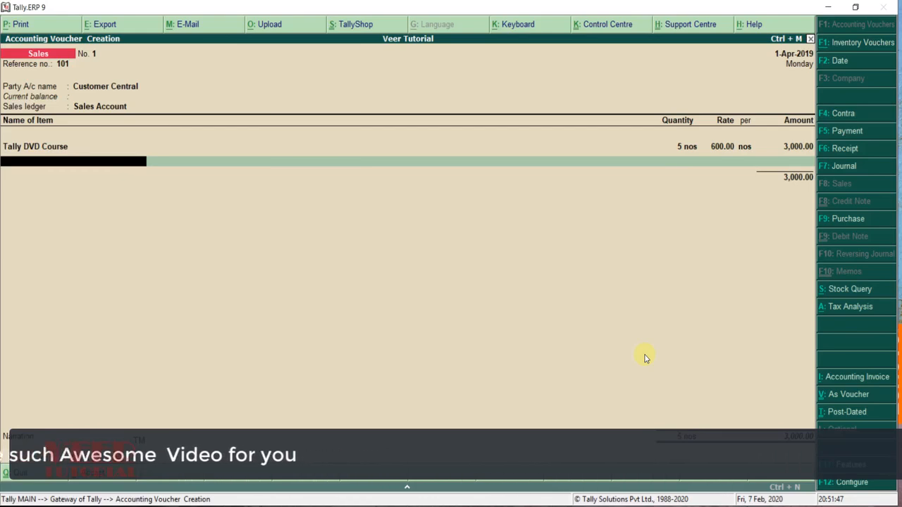
Step: Discard a stray new stock item form and add IGST Payable of 540.00, totalling 3,540
key(alt+c)
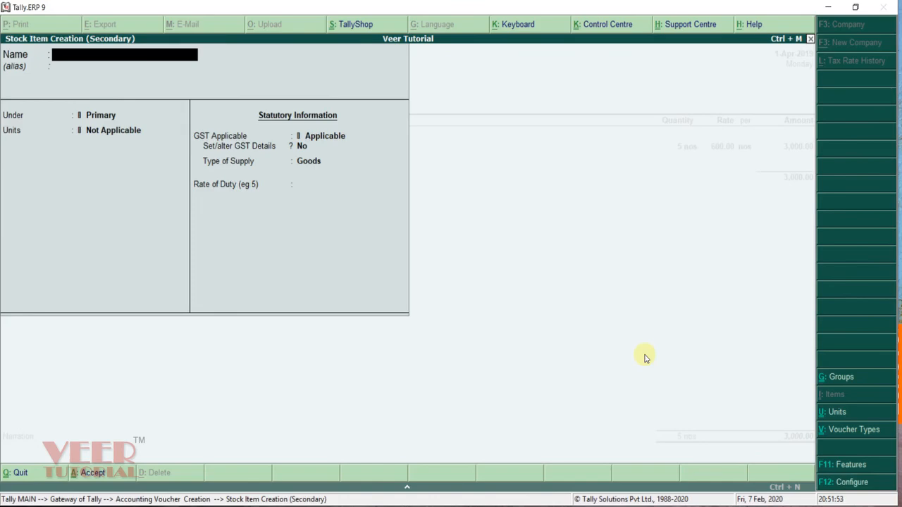
key(Escape)
key(y)
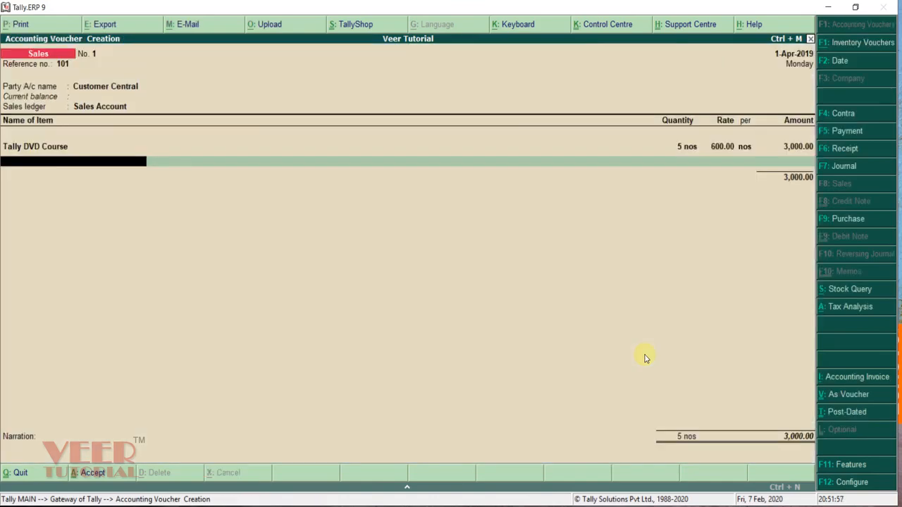
key(Return)
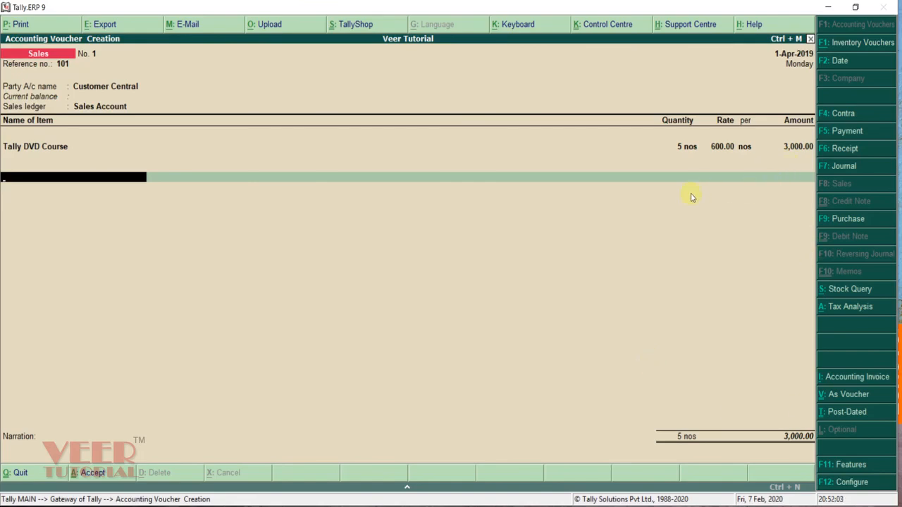
text(IG)
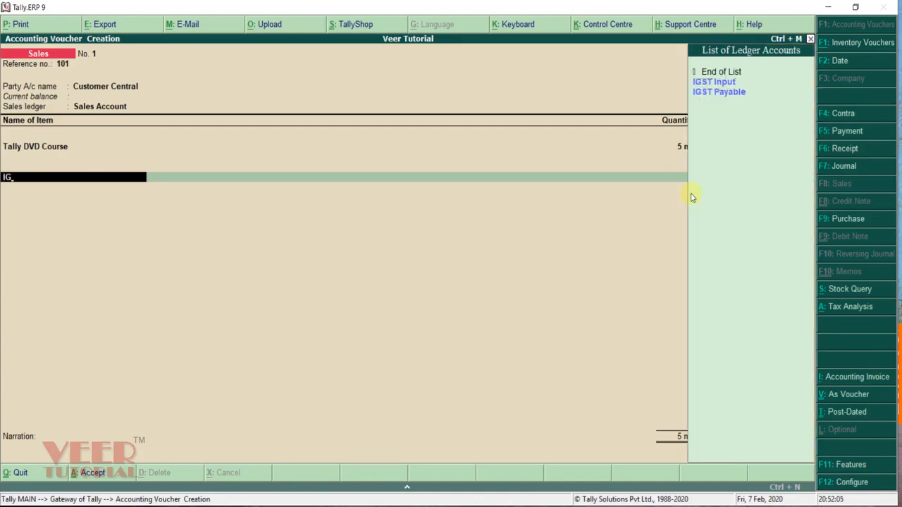
key(Down)
key(Down)
key(Return)
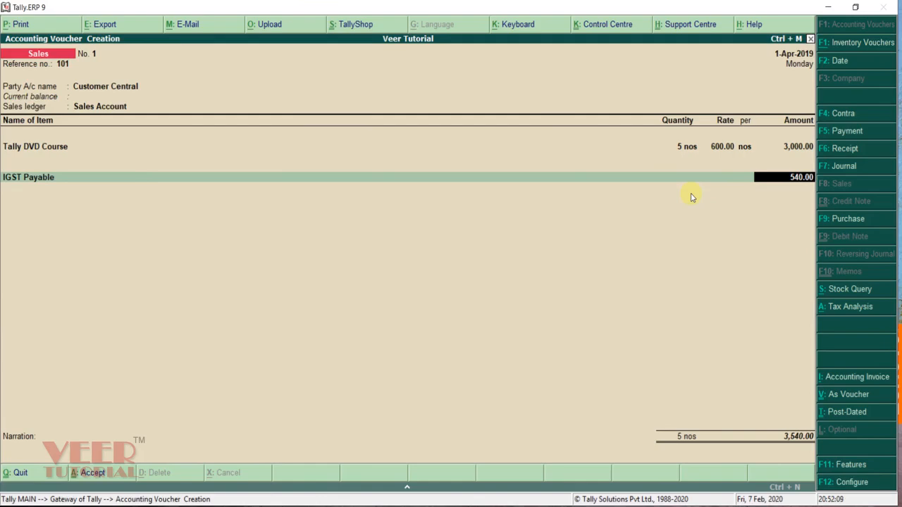
key(Return)
key(Return)
key(Return)
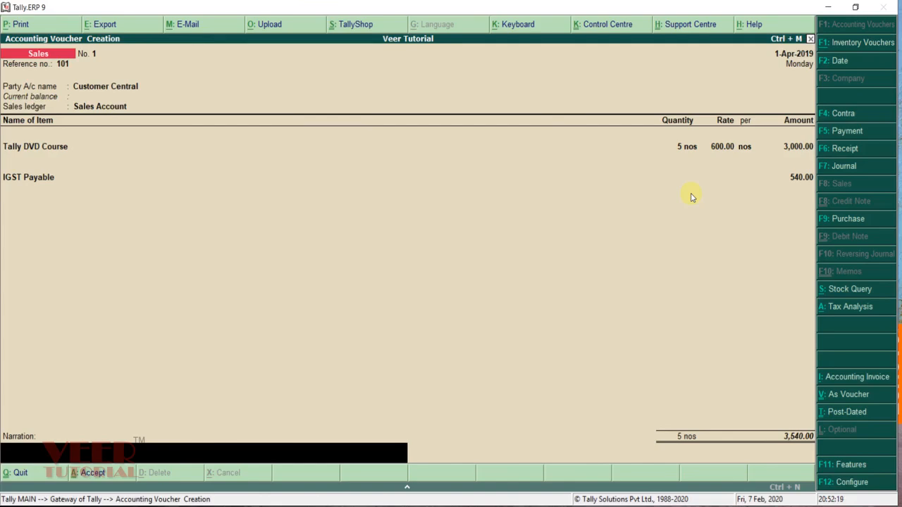
Step: In the F12 sales configuration, set 'Use defaults for bill allocations' to No
key(F12)
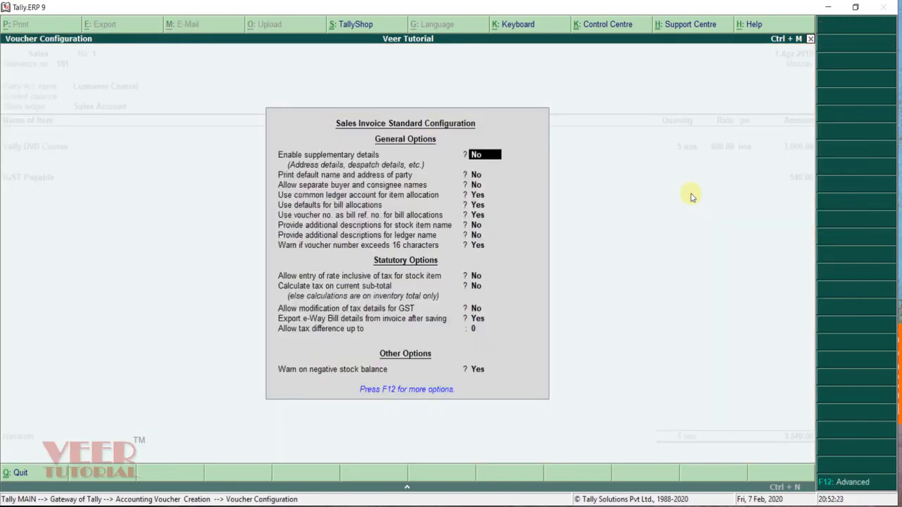
key(Return)
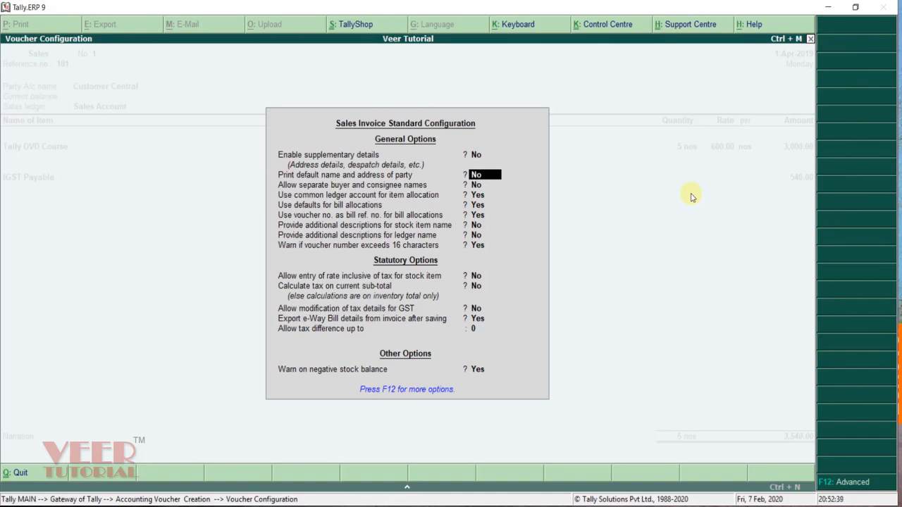
key(Return)
key(Return)
key(Return)
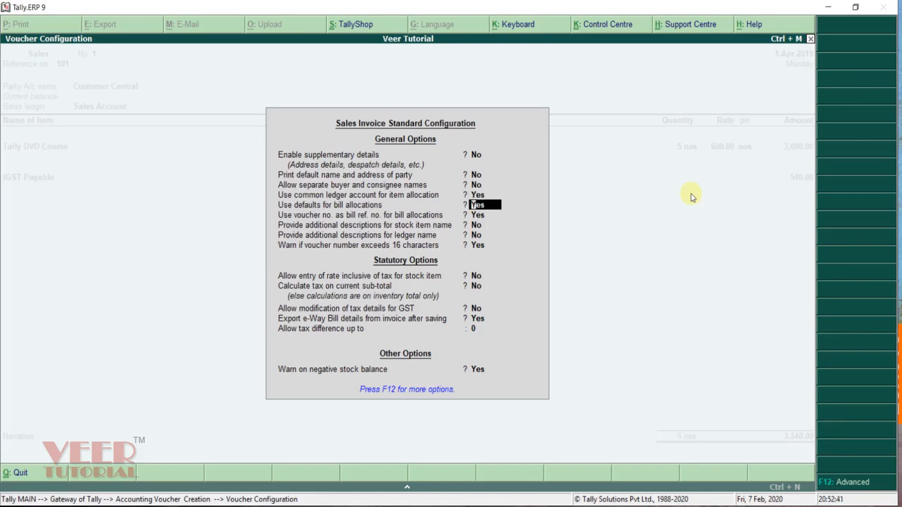
Step: Allocate Customer Central's 3,540.00 bill as New Ref 101, due in 30 days
text(N)
key(Return)
key(Return)
key(Return)
key(Return)
key(Return)
key(Return)
key(Return)
key(Return)
key(Return)
key(Return)
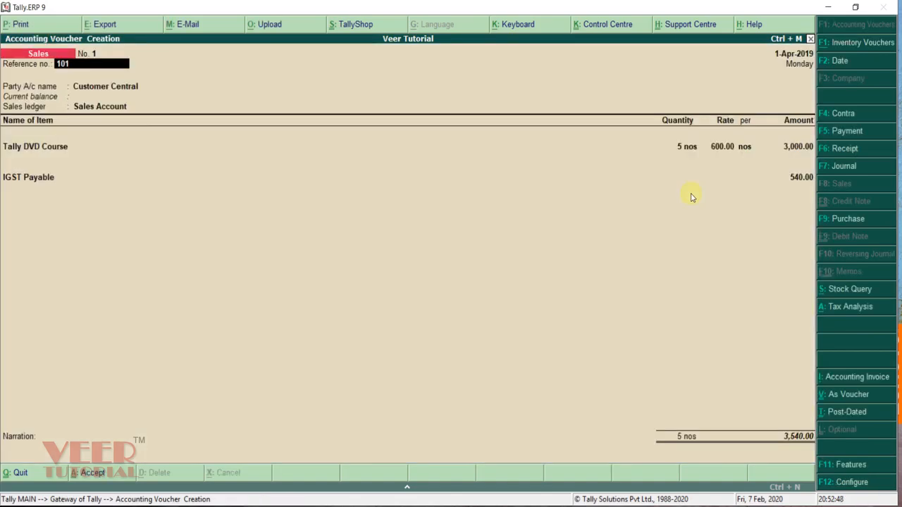
key(Return)
key(Return)
key(Return)
key(Return)
key(Return)
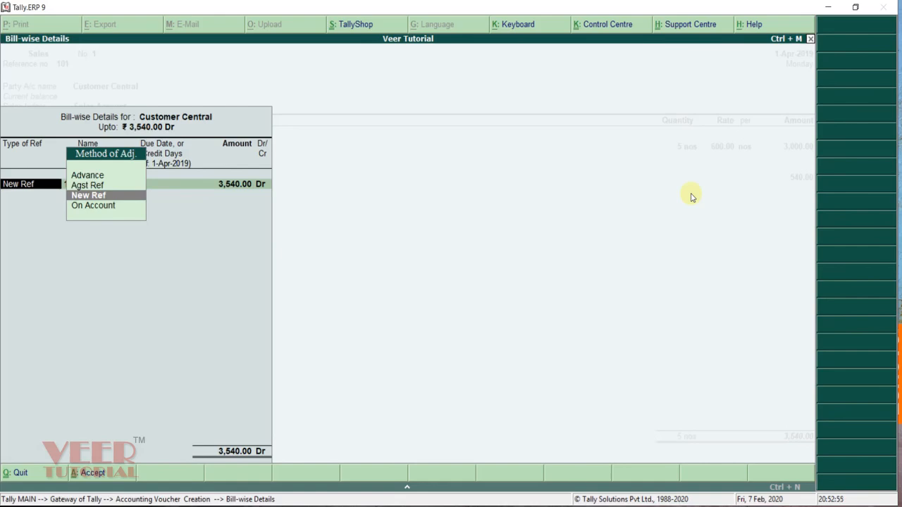
key(Return)
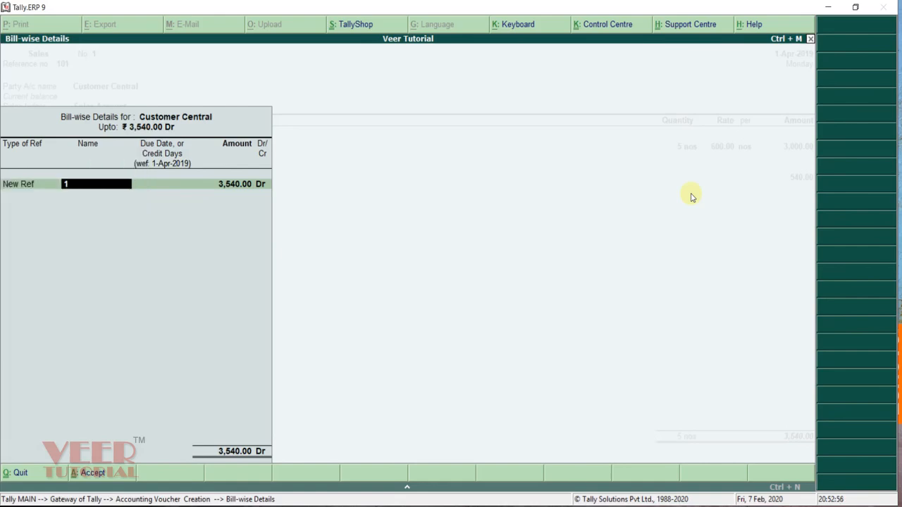
key(Return)
key(BackSpace)
text(01)
key(Return)
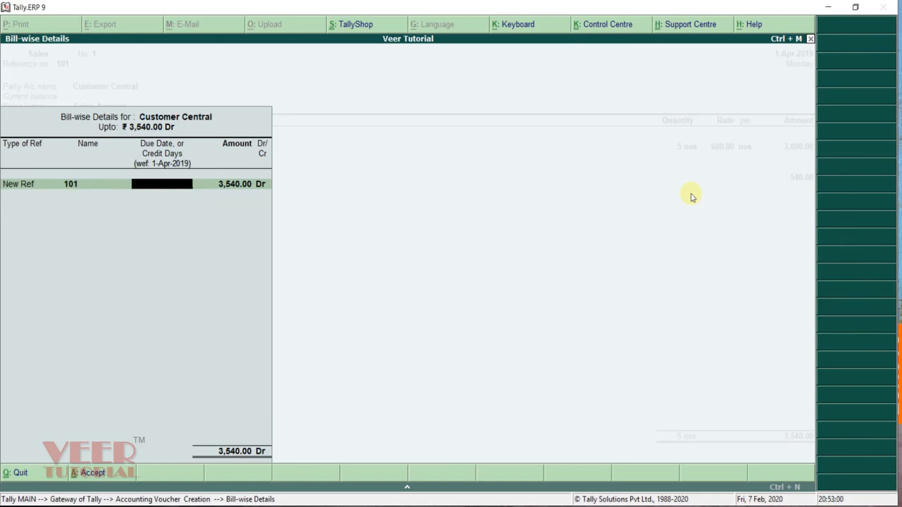
text(30)
key(Return)
key(Return)
key(Return)
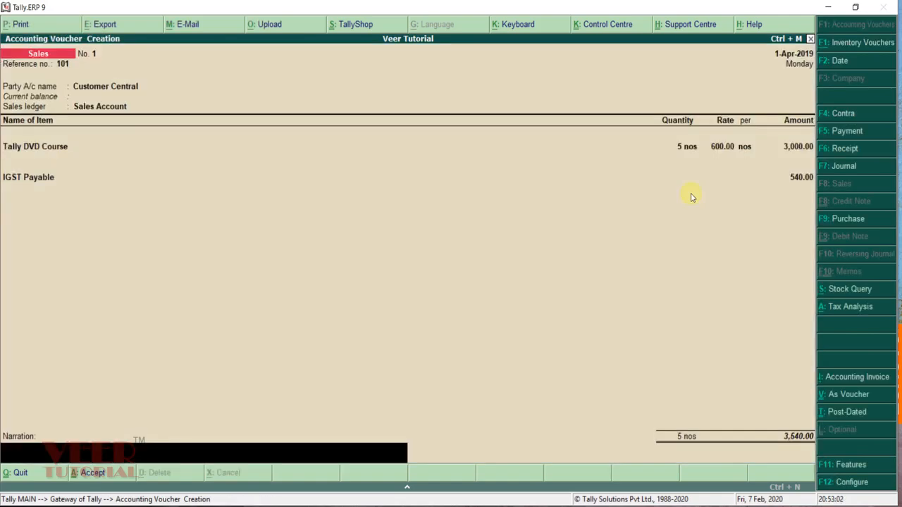
key(Return)
key(Return)
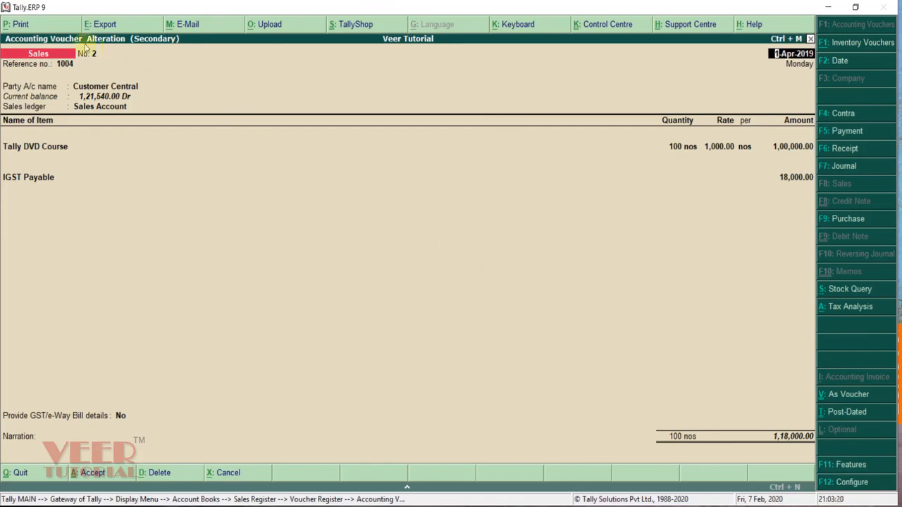
click(35, 29)
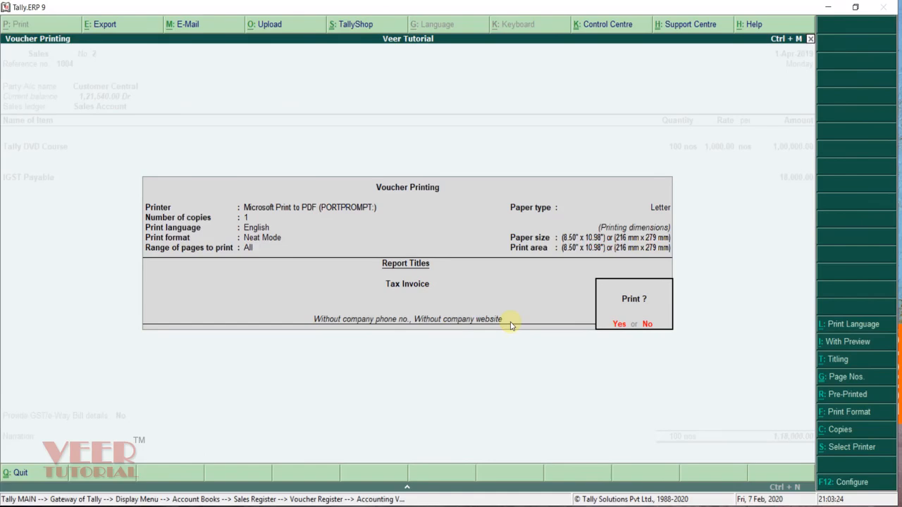
click(854, 344)
key(Return)
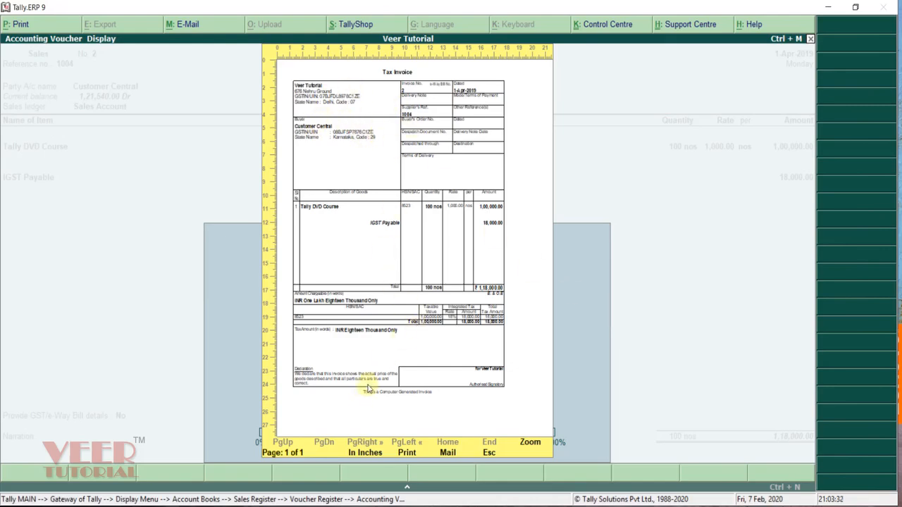
key(alt+z)
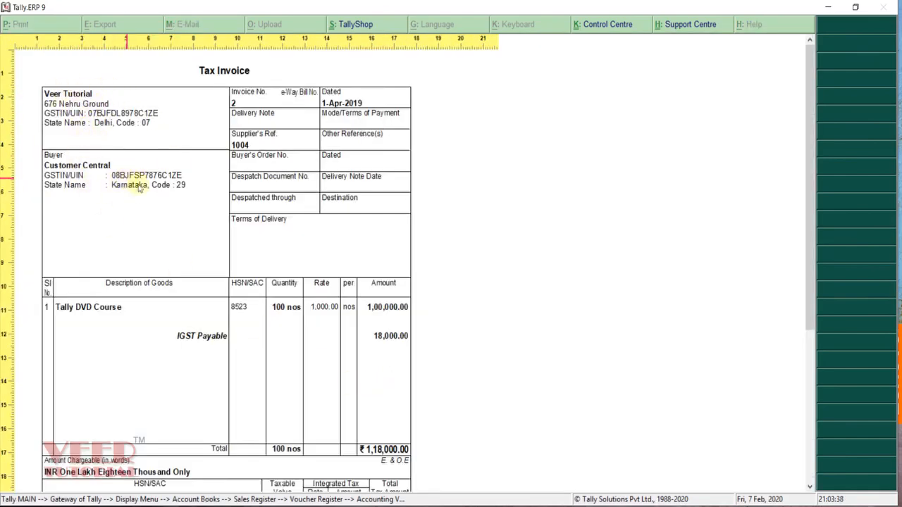
scroll(247, 200, down, 5)
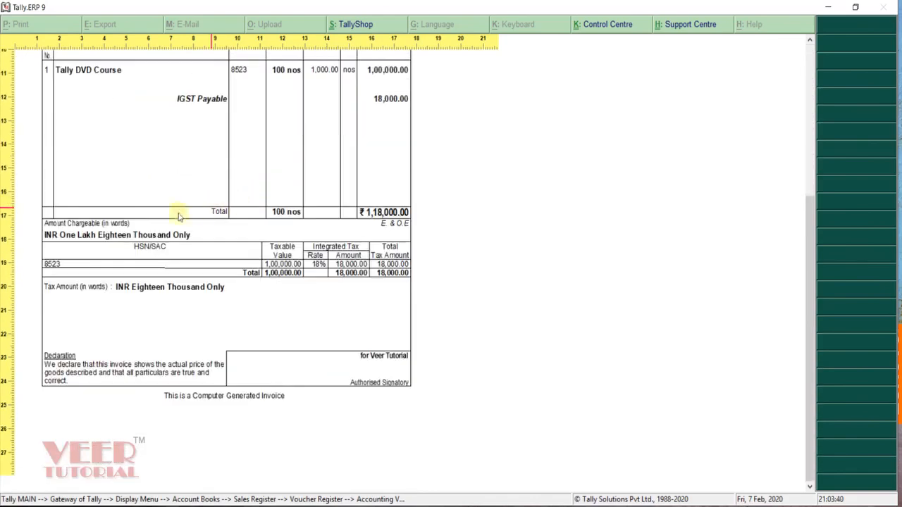
scroll(229, 259, up, 5)
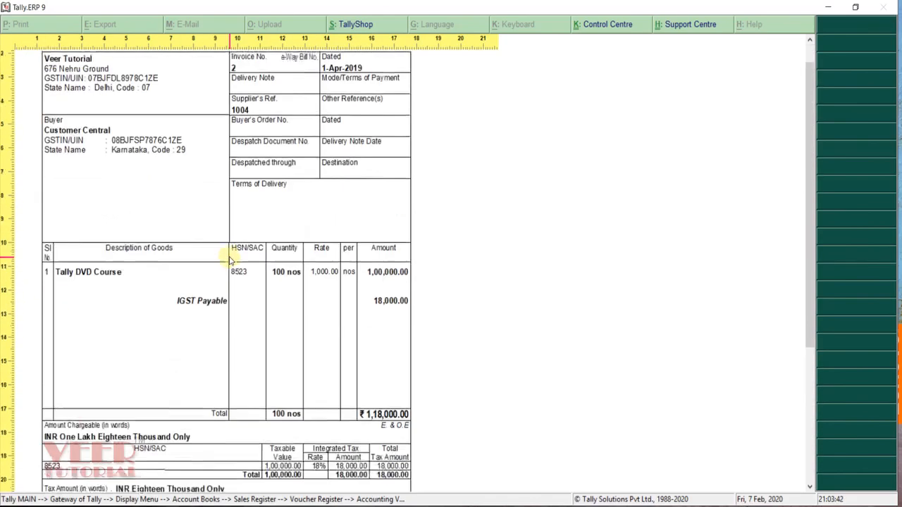
scroll(229, 259, down, 1)
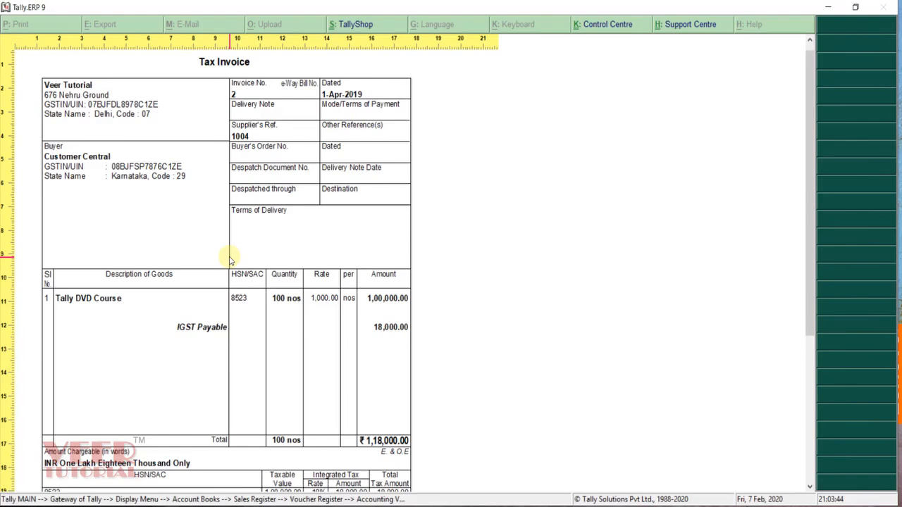
key(alt+z)
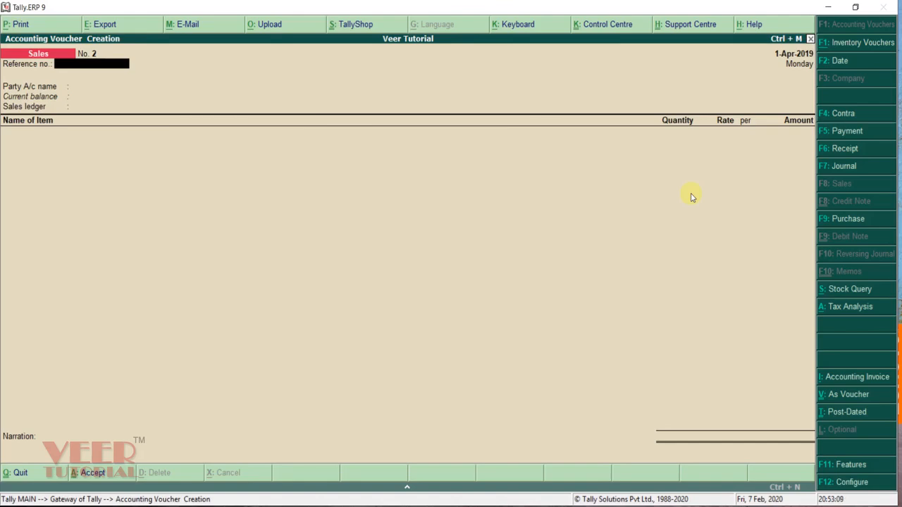
Step: Leave the empty sales voucher and open the GSTR-1 report under Statutory Reports > GST
key(Escape)
key(d)
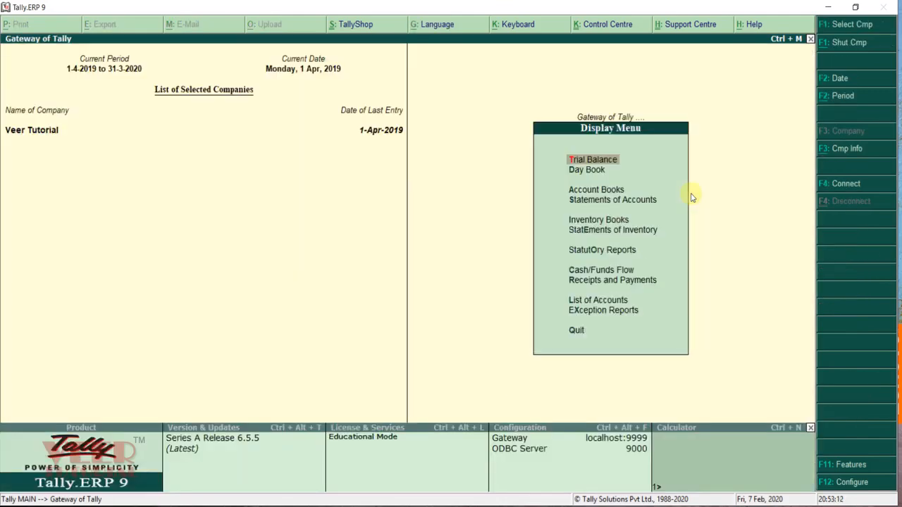
key(Down)
key(Down)
key(Down)
key(Down)
key(Down)
key(Down)
key(Return)
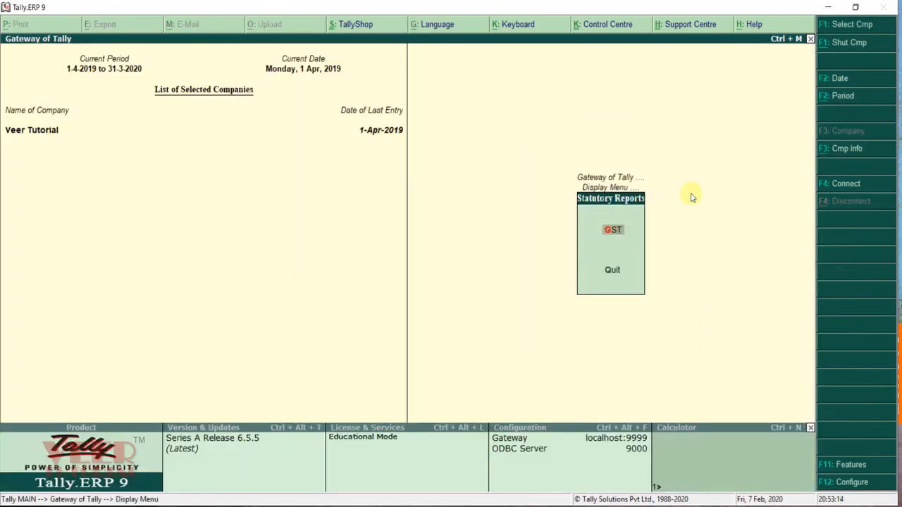
key(Return)
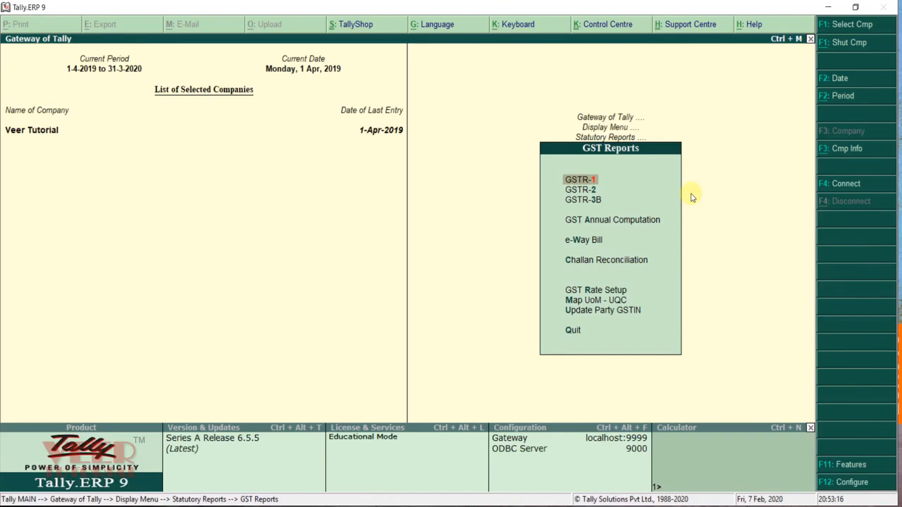
key(Return)
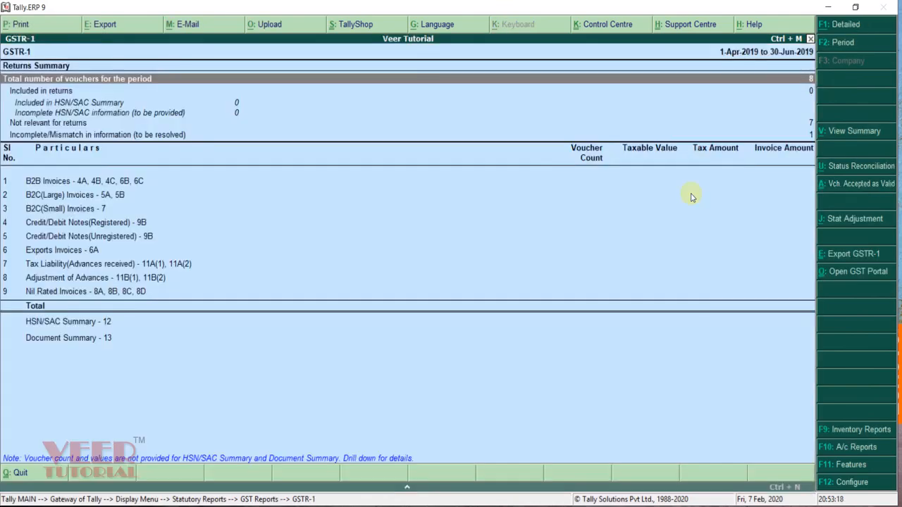
Step: Drill from the Incomplete/Mismatch row into Exception Resolution for the GSTIN/UIN problem
key(Down)
key(Down)
key(Down)
key(Down)
key(Down)
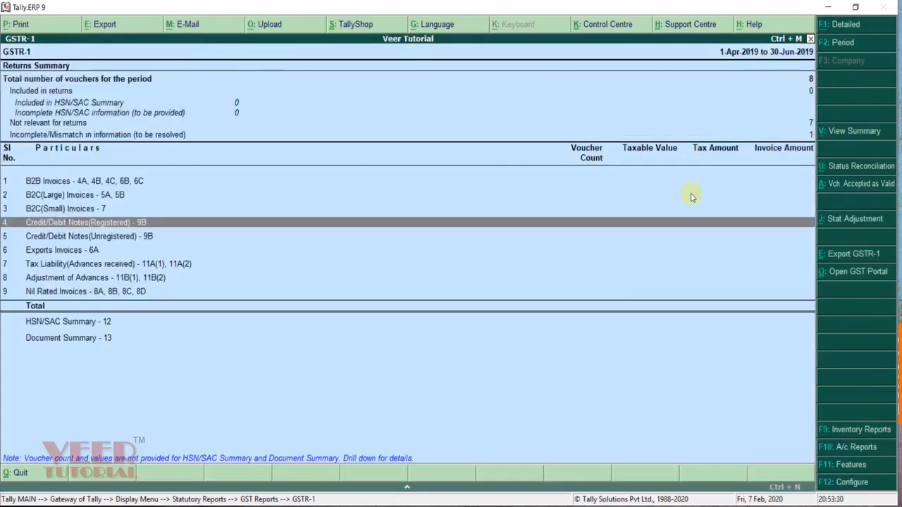
key(Up)
key(Up)
key(Up)
key(Up)
key(Up)
key(Down)
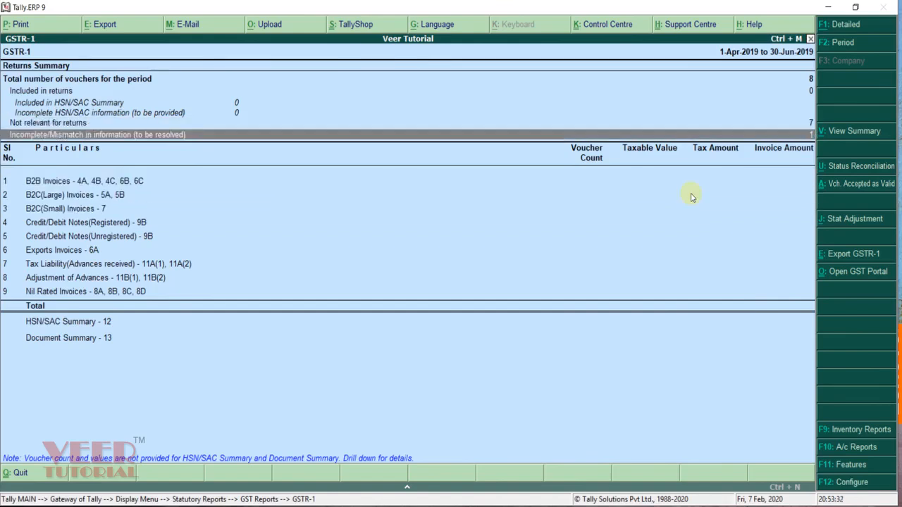
key(Up)
key(Down)
key(Return)
key(Down)
key(Return)
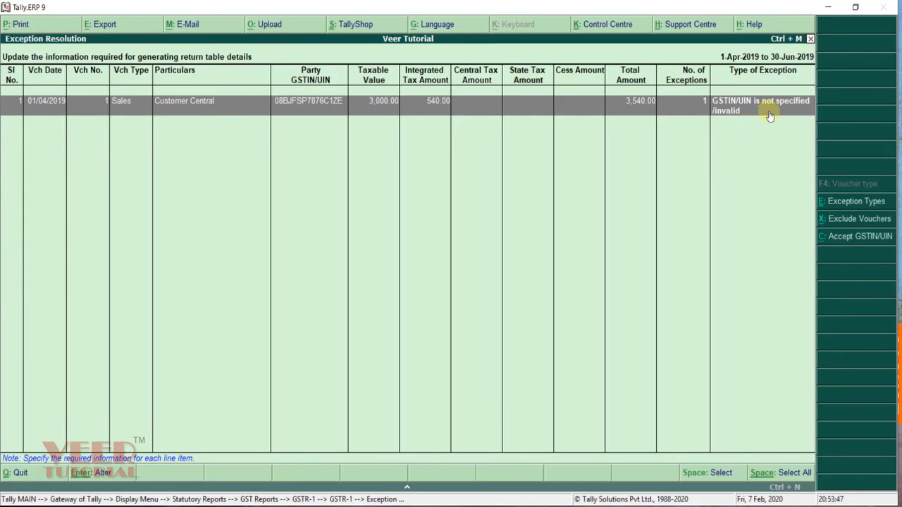
Step: Accept Sales No. 1's GSTIN/UIN without validation and return to the GSTR-1 summary
click(847, 240)
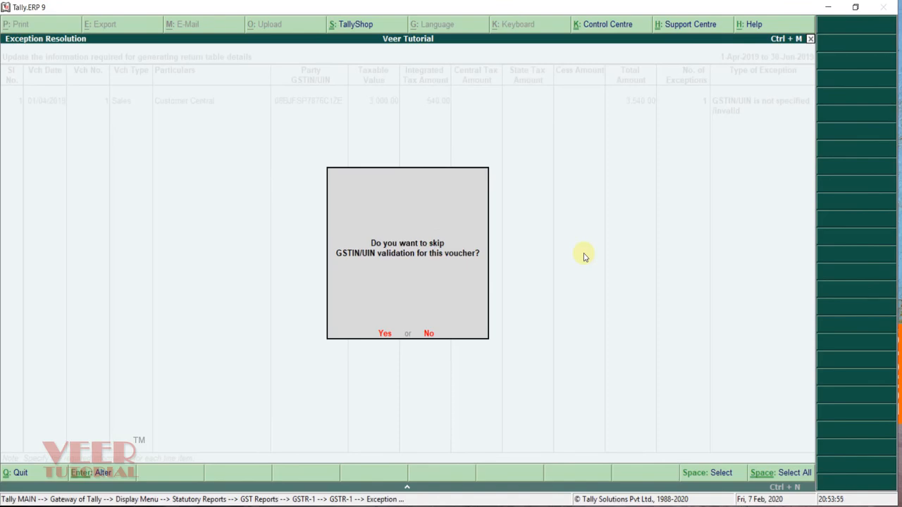
key(y)
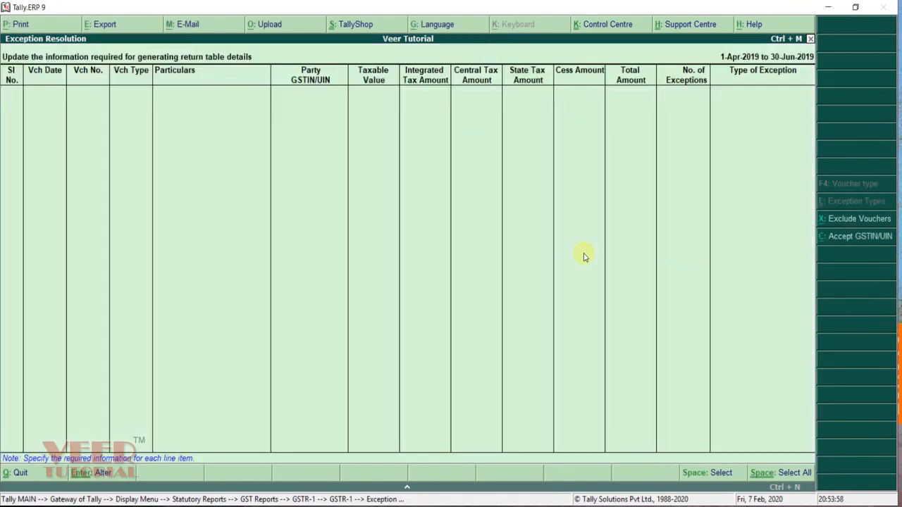
key(Escape)
key(Escape)
Step: Review the GSTR-1 summary rows from total vouchers down to B2B Invoices
key(Down)
key(Down)
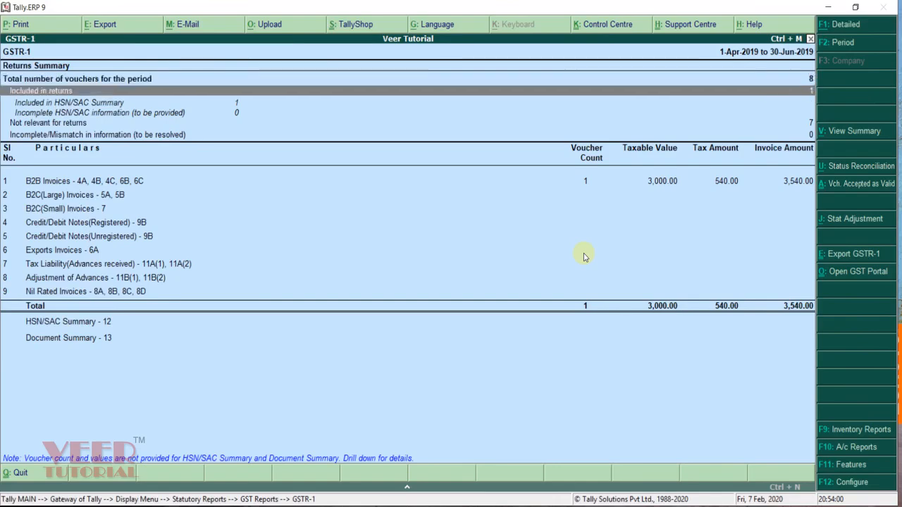
key(Down)
key(Down)
key(Down)
key(Up)
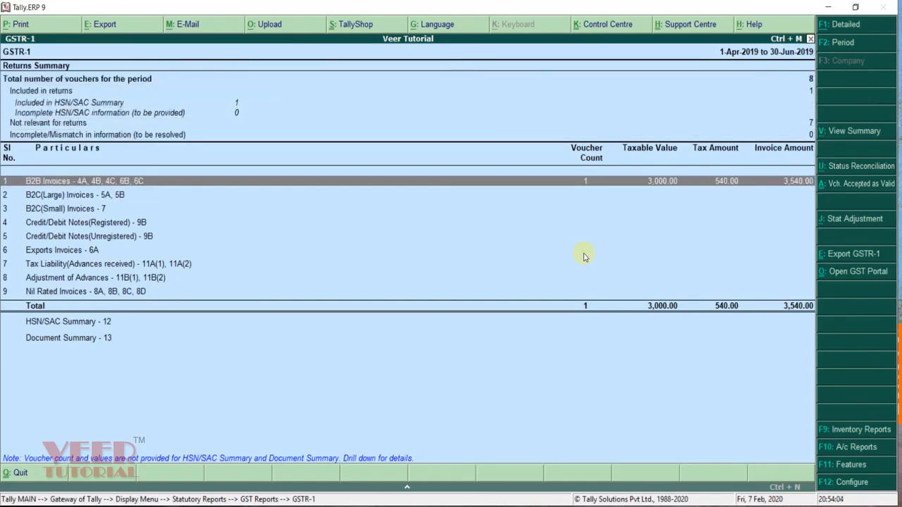
key(Up)
key(Up)
key(Up)
key(Up)
key(Up)
key(Up)
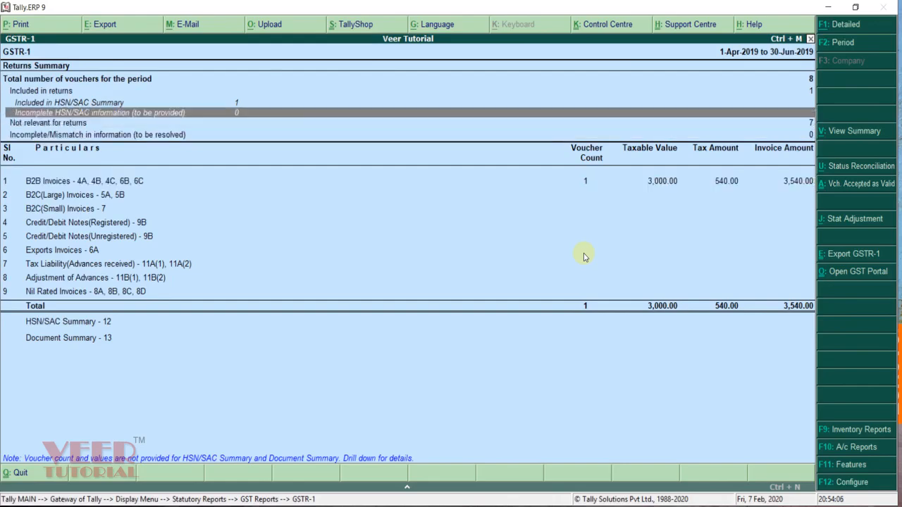
key(Down)
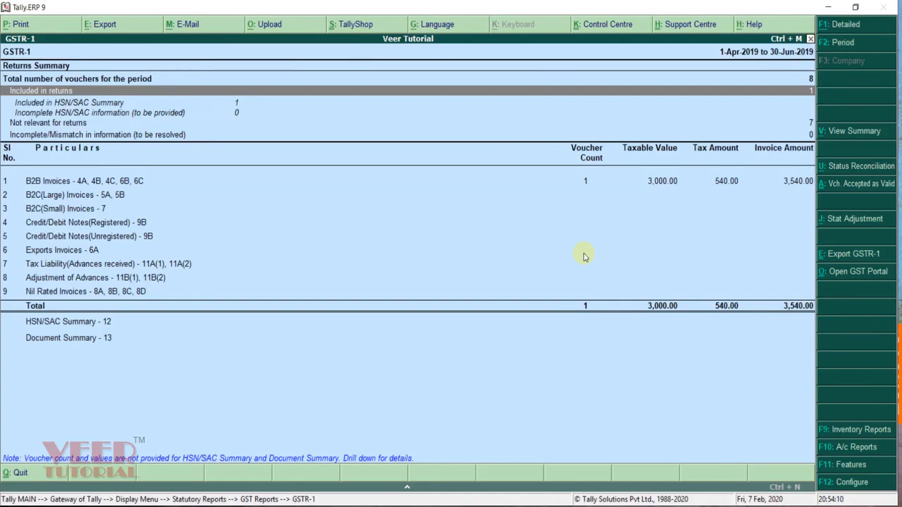
key(Down)
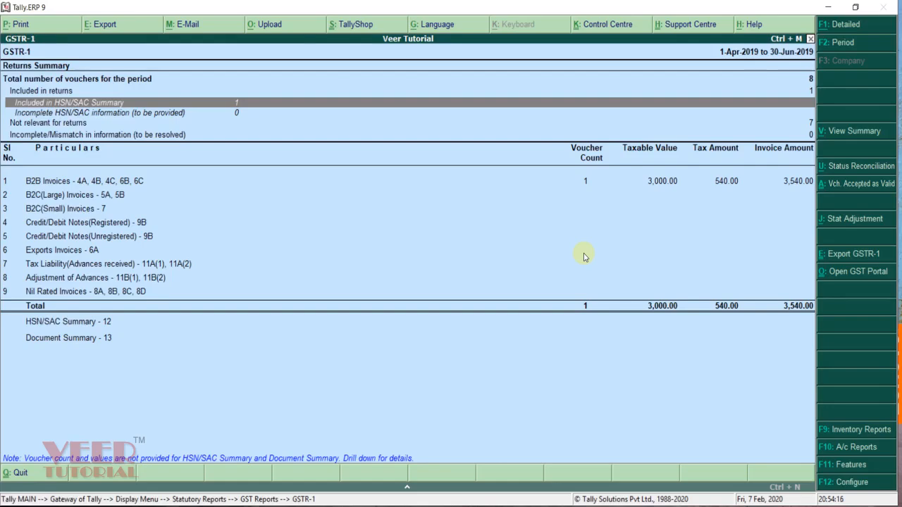
key(Down)
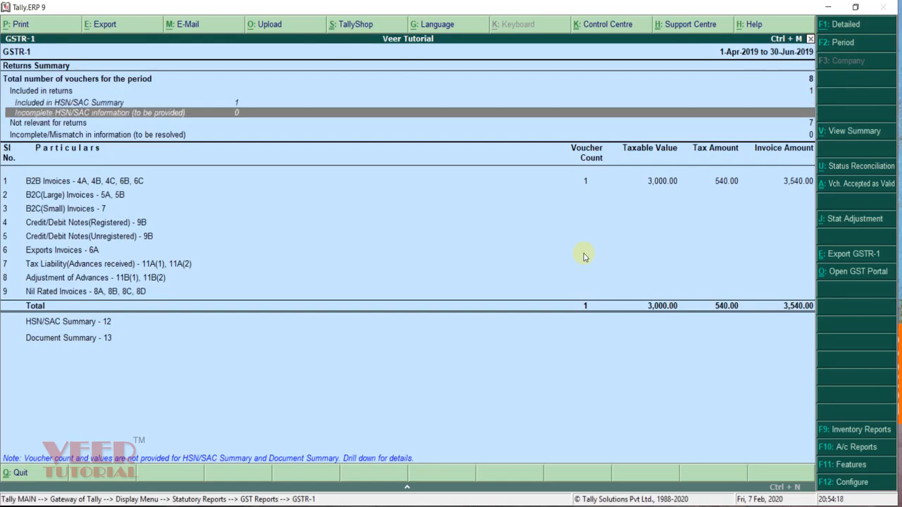
key(Down)
key(Down)
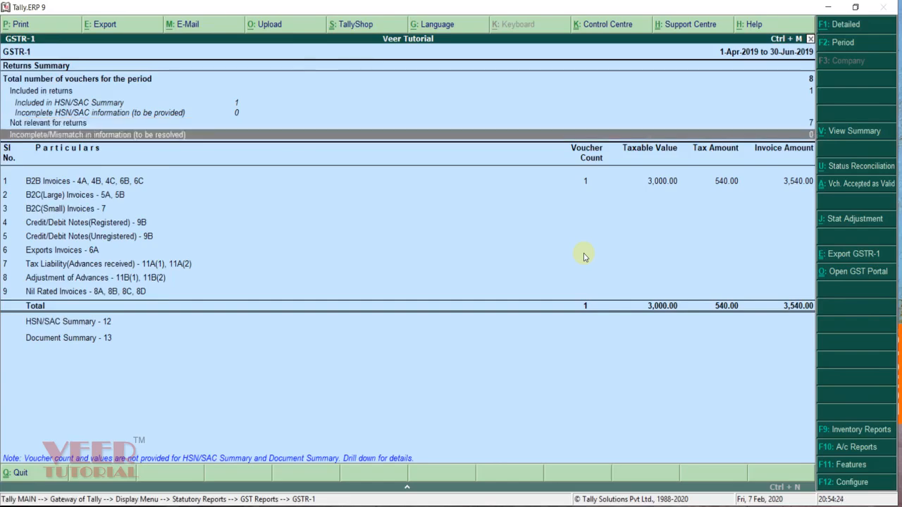
key(Down)
key(Down)
key(Up)
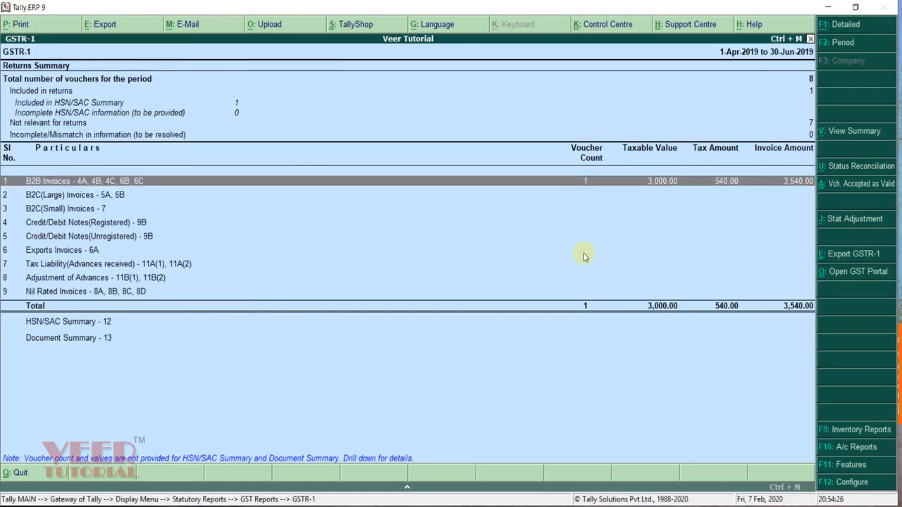
Step: View the B2B Invoices register voucher-wise and party-wise, then return to Gateway of Tally
key(Return)
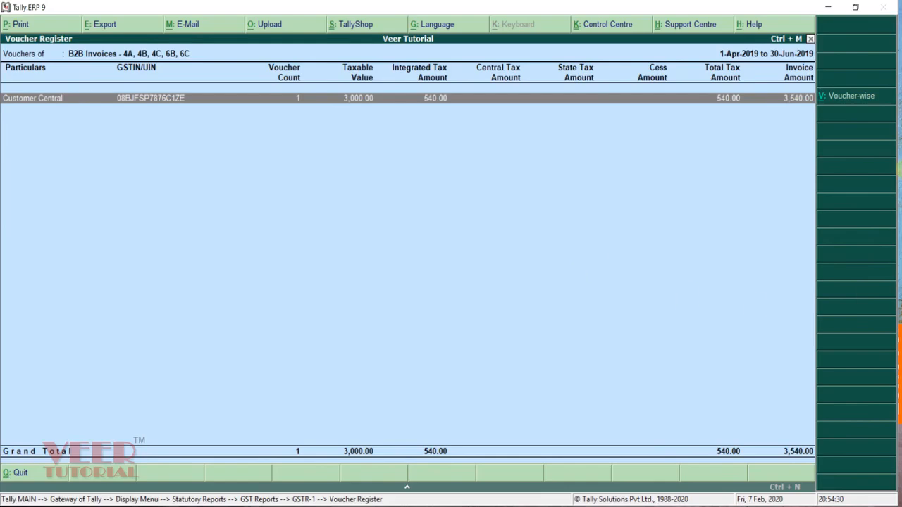
click(844, 100)
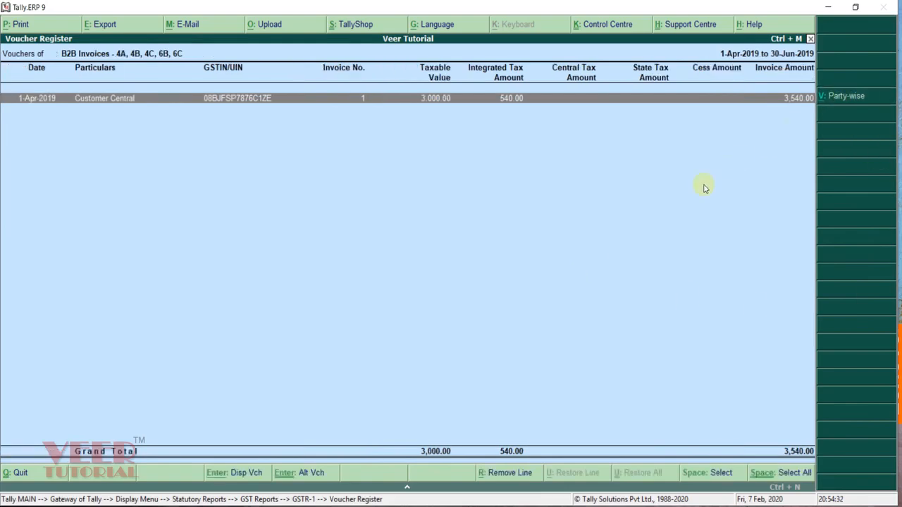
click(849, 97)
key(Escape)
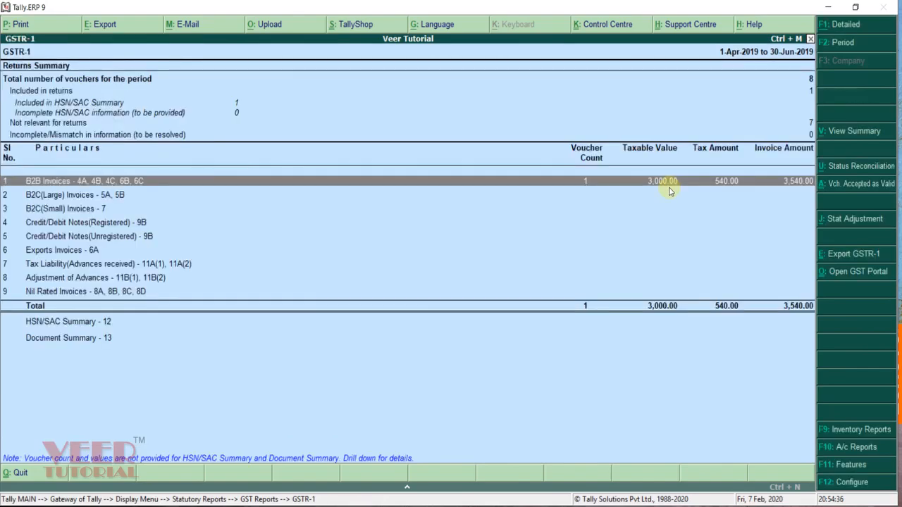
key(ctrl+m)
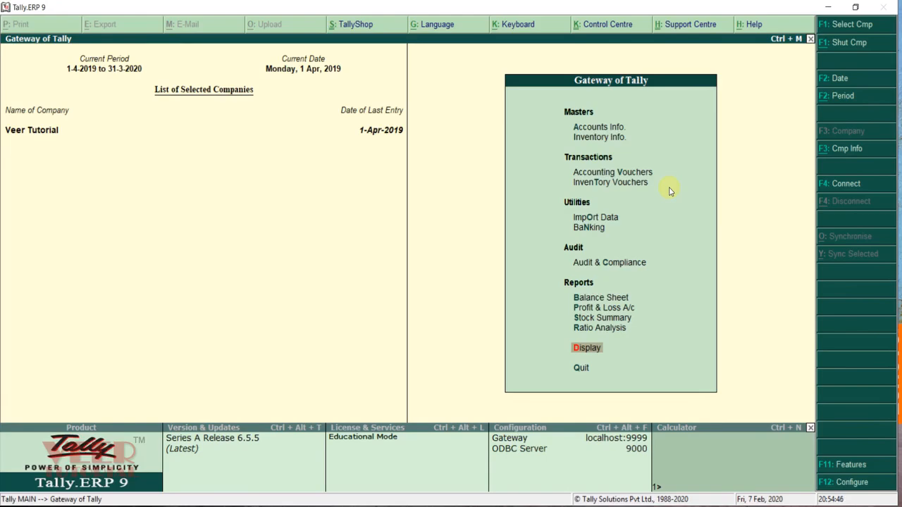
Step: Start a new sales voucher with reference 1004 for Customer Central
key(Down)
key(Down)
key(Down)
key(Down)
key(Return)
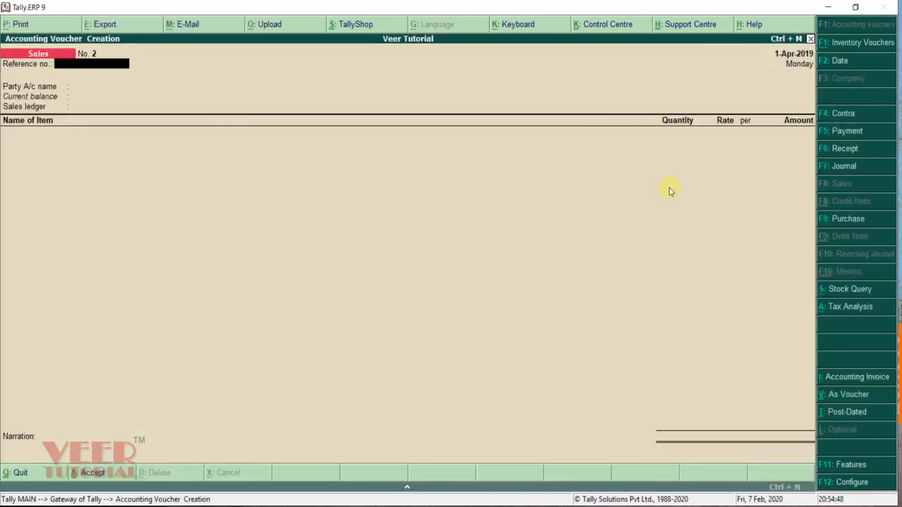
text(1004)
key(Return)
key(Return)
key(Return)
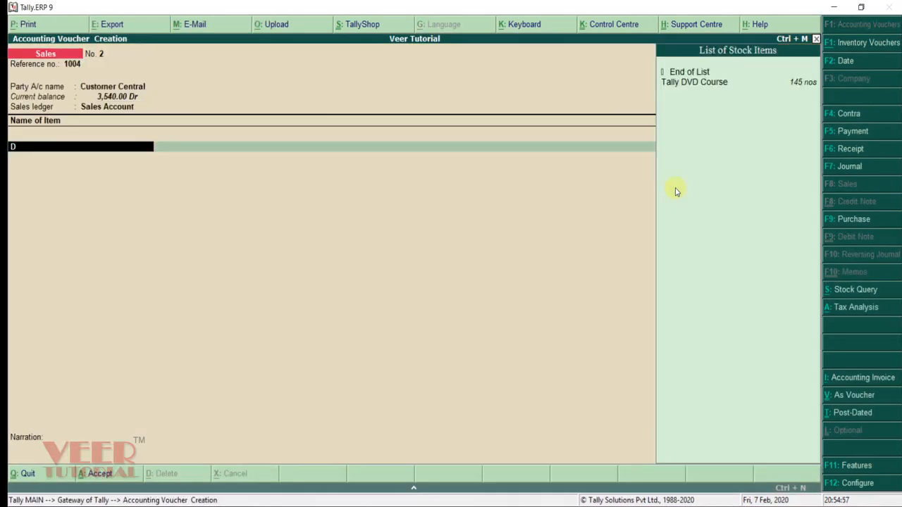
Step: Enter 100 Tally DVD Course at 1,000 each with IGST Payable and save the voucher
key(Return)
text(100)
key(Return)
text(100)
key(Return)
key(Return)
key(Return)
key(BackSpace)
key(BackSpace)
key(BackSpace)
text(1000)
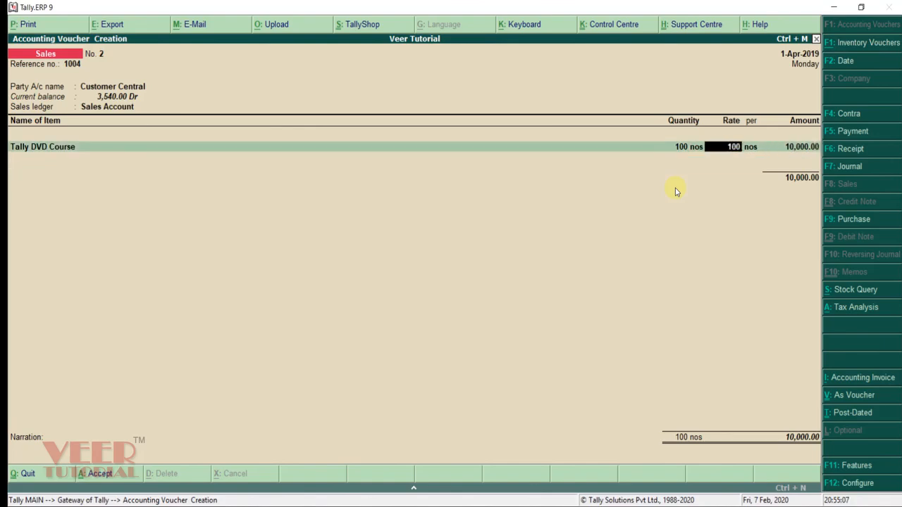
key(Return)
key(Return)
key(Return)
key(Return)
text(ig)
key(Down)
key(Return)
key(Return)
key(Return)
key(Return)
key(Return)
key(Return)
key(Return)
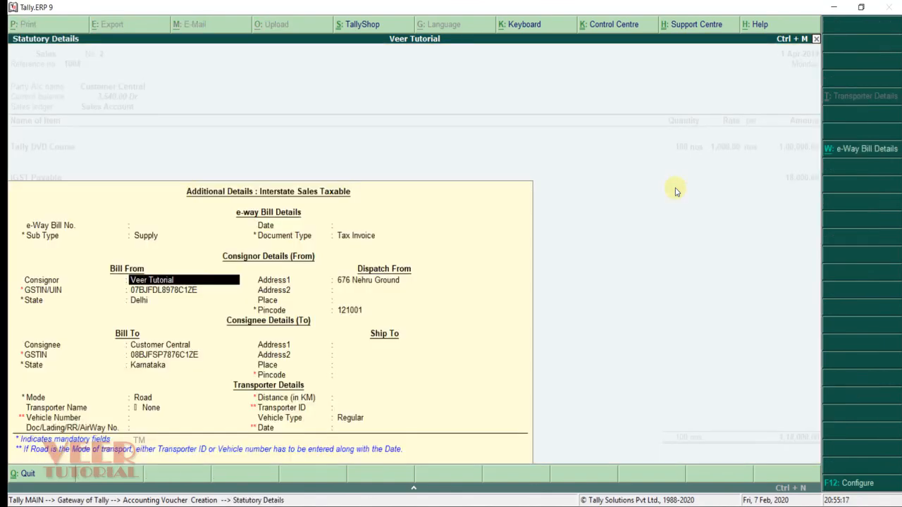
key(ctrl+a)
key(Return)
key(Return)
key(Return)
key(Return)
key(Return)
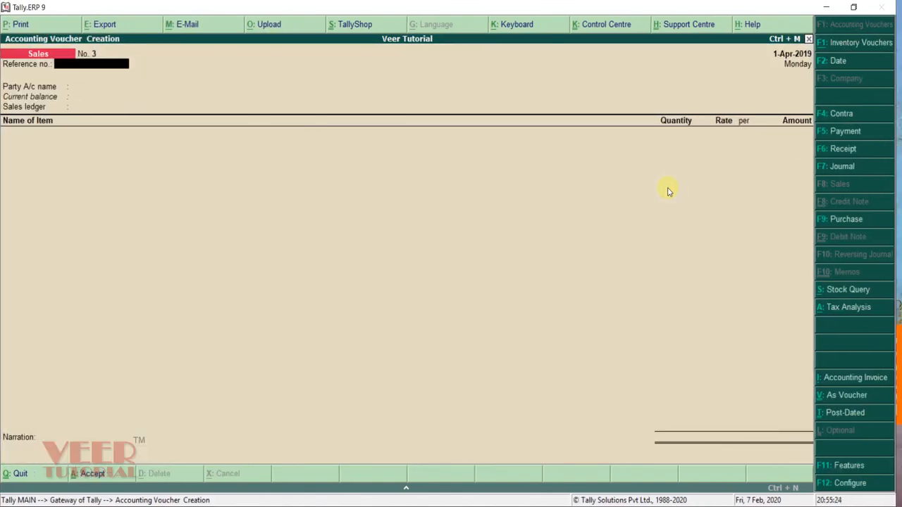
key(Escape)
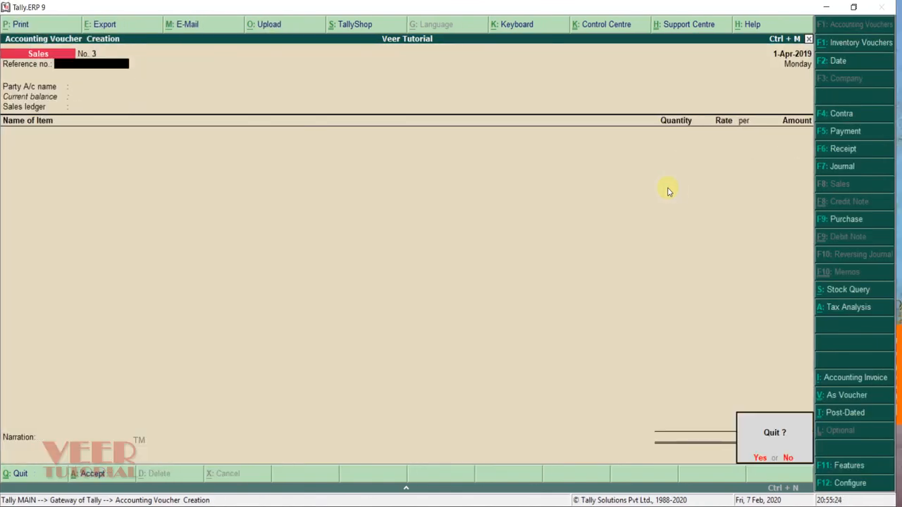
key(Return)
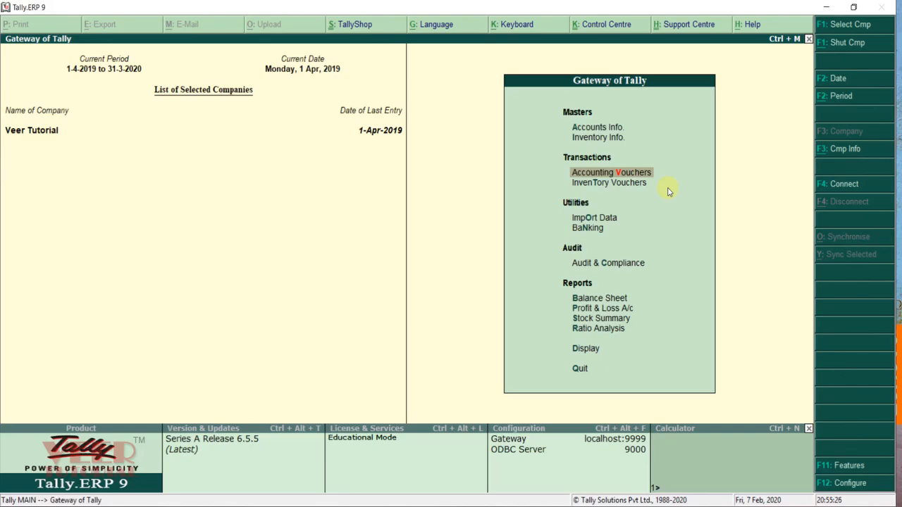
Step: Open GSTR-1 and drill from Incomplete/Mismatch into Exception Resolution for Sales No. 2
key(d)
key(Down)
key(Down)
key(Down)
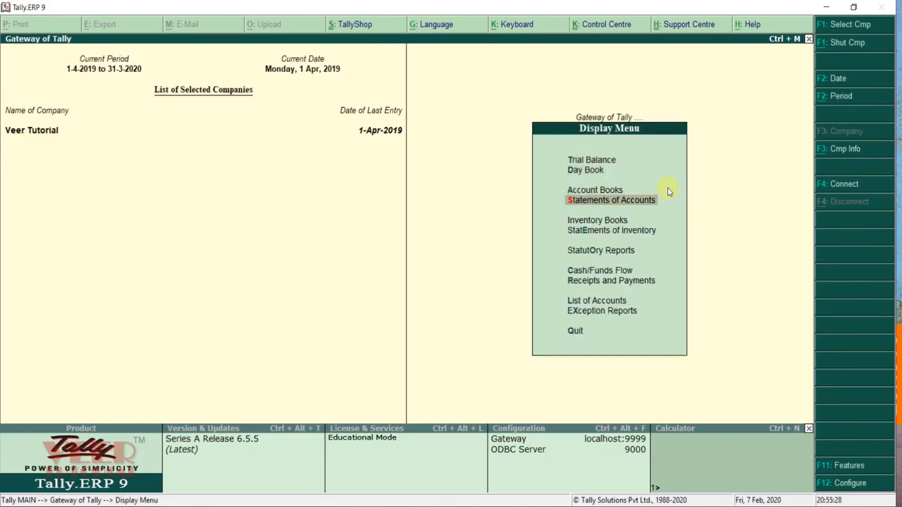
key(Down)
key(Down)
key(Down)
key(Return)
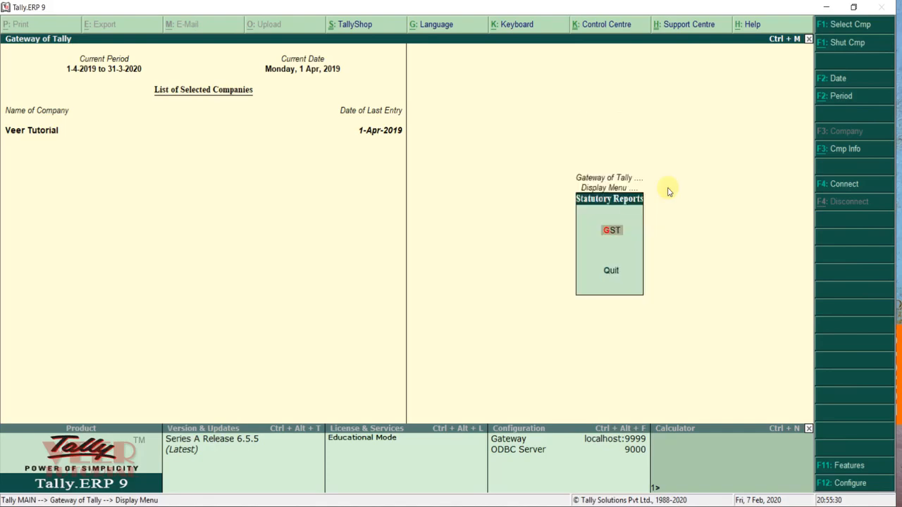
key(Return)
key(Return)
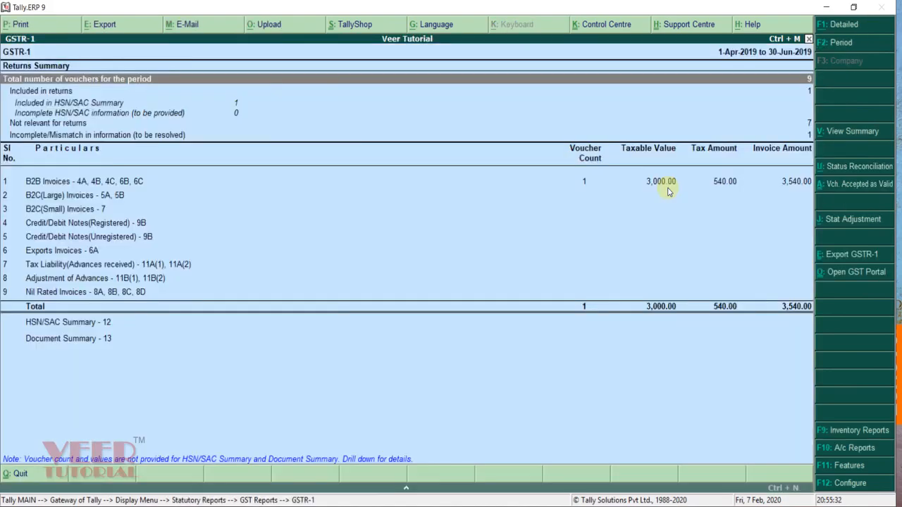
key(Down)
key(Down)
key(Down)
key(Down)
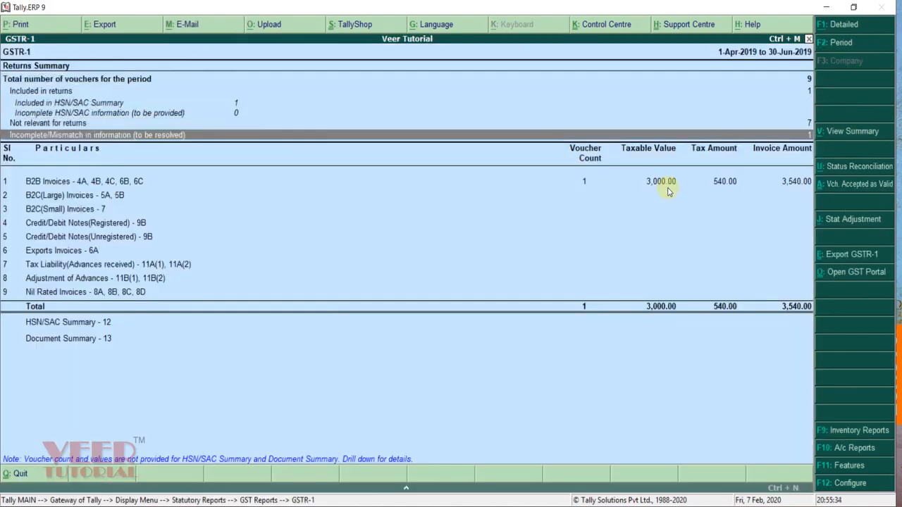
key(Return)
key(Down)
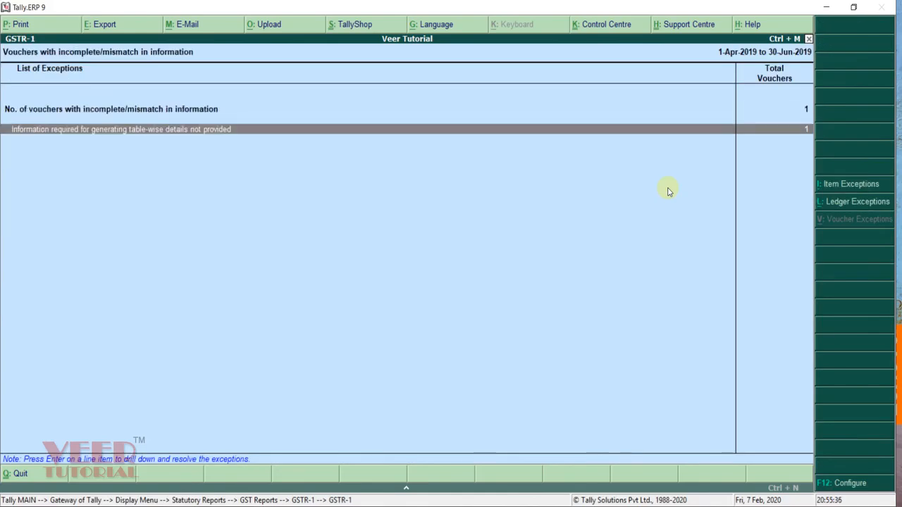
key(Return)
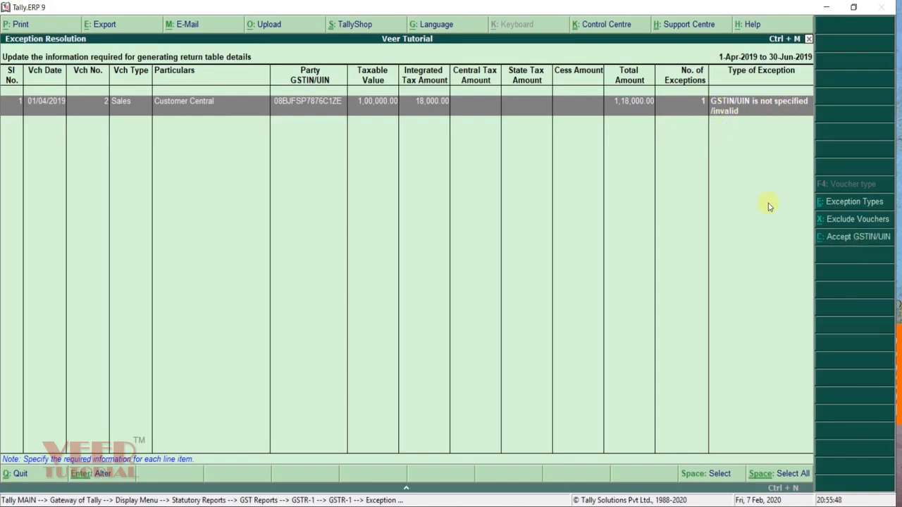
Step: Accept Sales No. 2's GSTIN/UIN and review GSTR-1 showing two B2B invoices
click(859, 237)
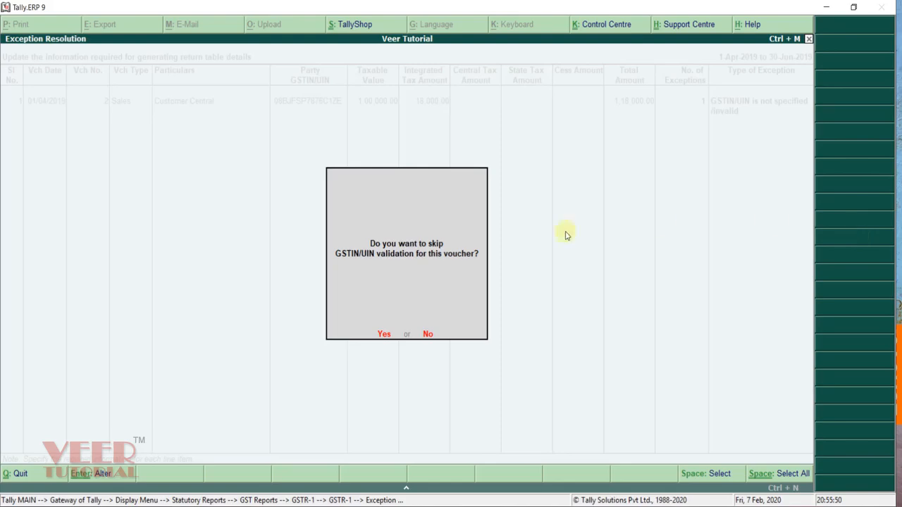
key(Return)
key(Escape)
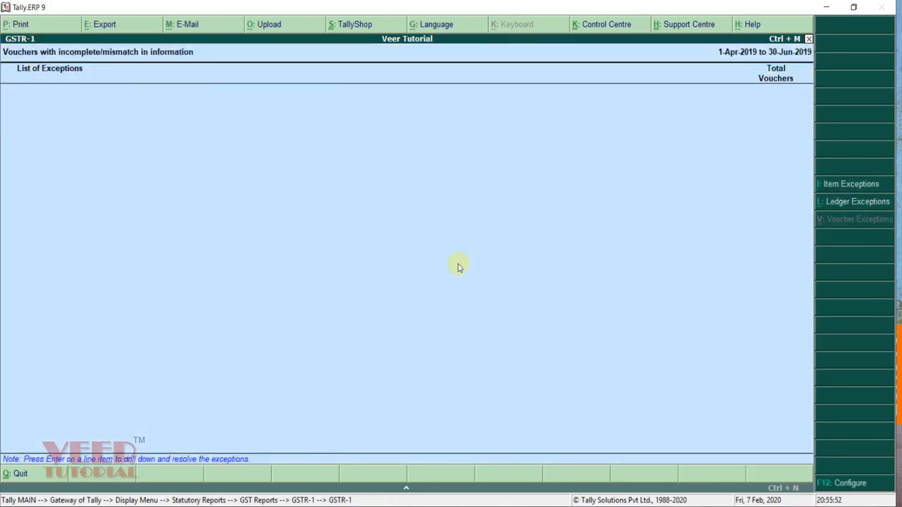
key(Escape)
key(Down)
key(Down)
key(Down)
key(Down)
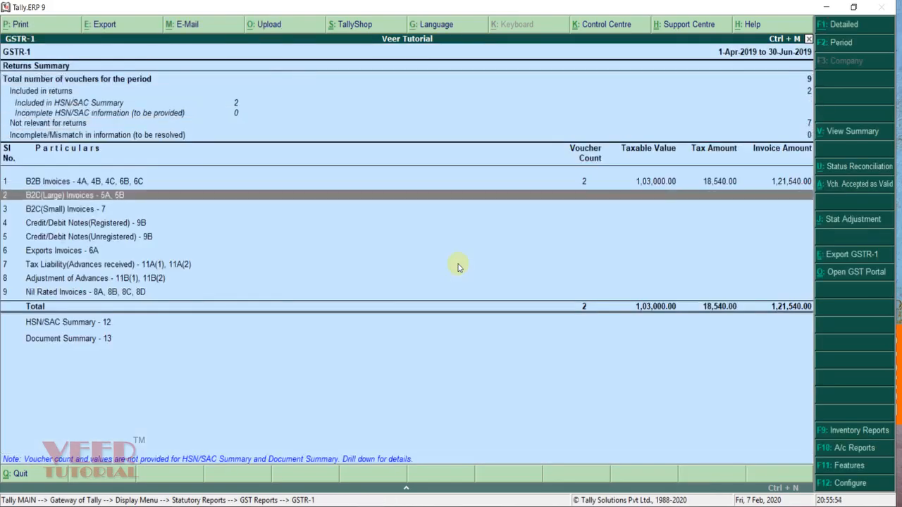
key(Up)
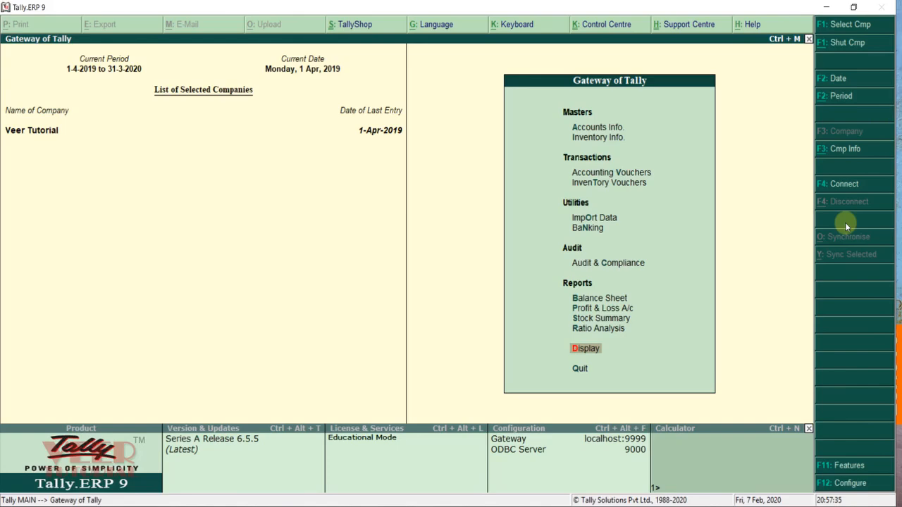
key(Return)
key(Escape)
key(Return)
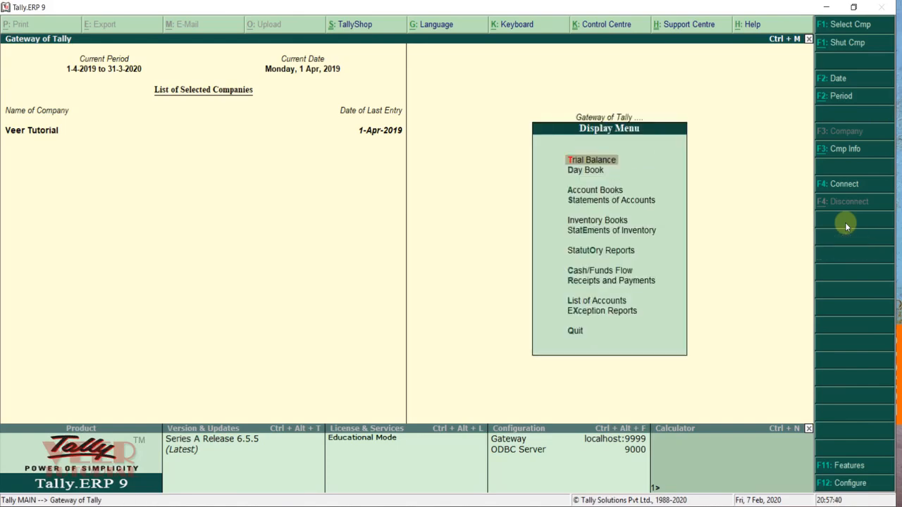
key(Down)
key(Down)
key(Down)
key(Down)
key(Down)
key(Down)
key(Return)
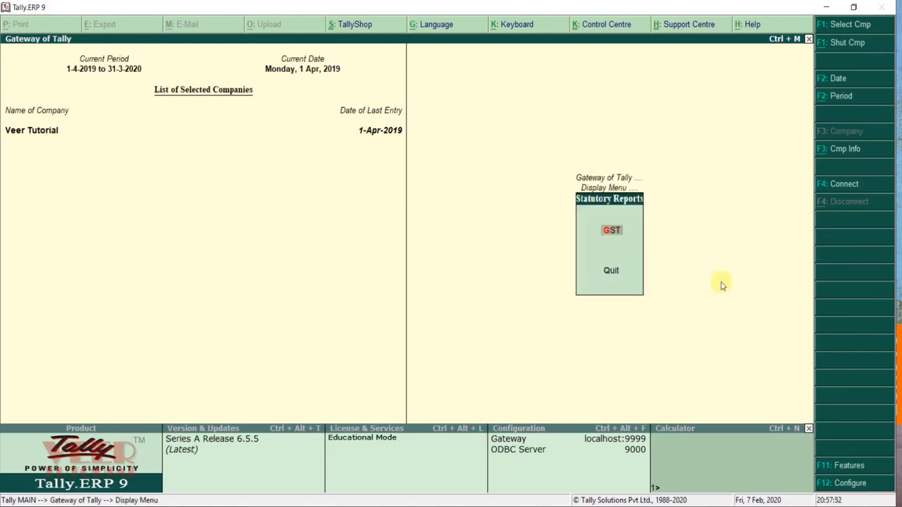
key(Return)
key(Down)
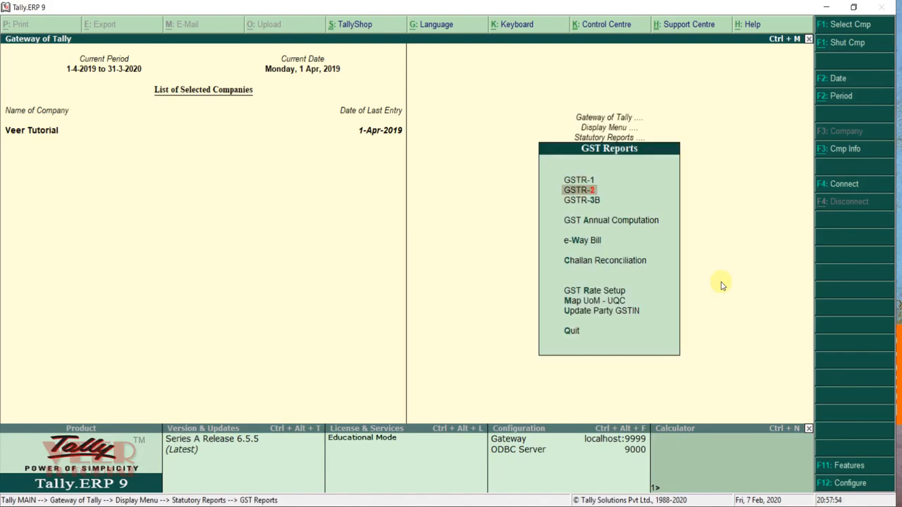
key(Down)
key(Up)
key(Return)
key(Down)
key(Down)
key(Down)
key(Down)
key(Down)
key(Down)
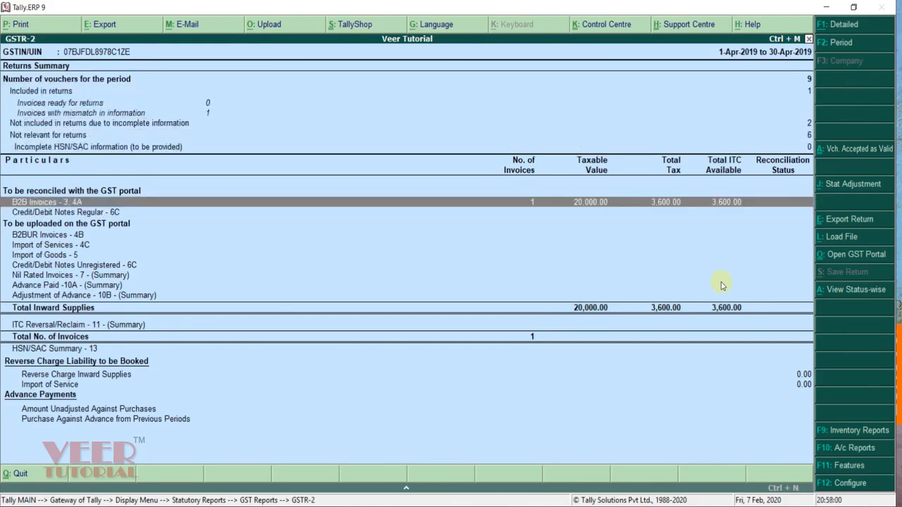
key(Return)
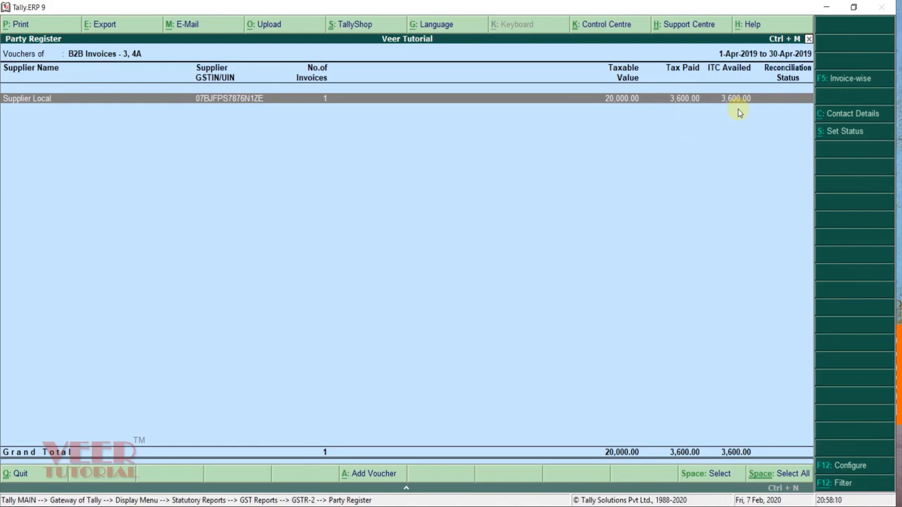
key(Escape)
key(Escape)
key(Escape)
key(Escape)
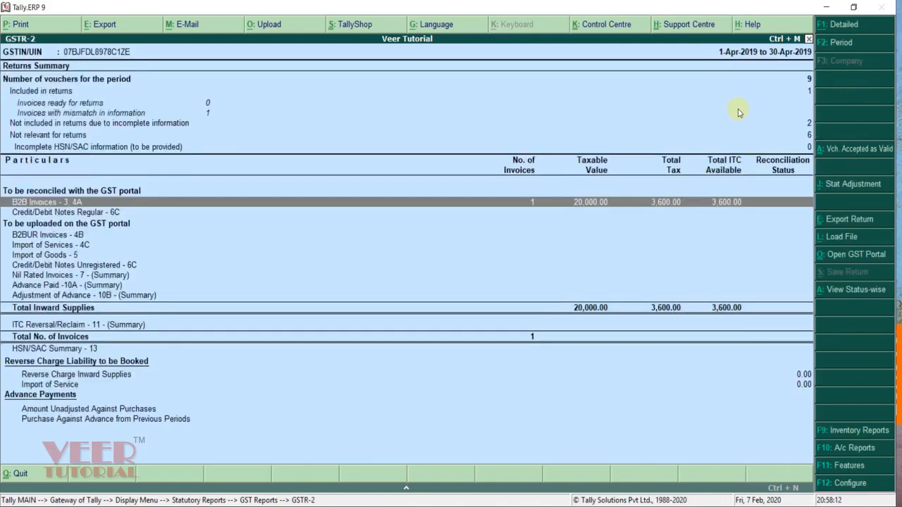
Step: Open journal No. 2 as a GST Stat Adjustment: Decrease of Tax Liability, Adjustment Against Credit
key(Down)
key(Down)
key(Down)
key(Down)
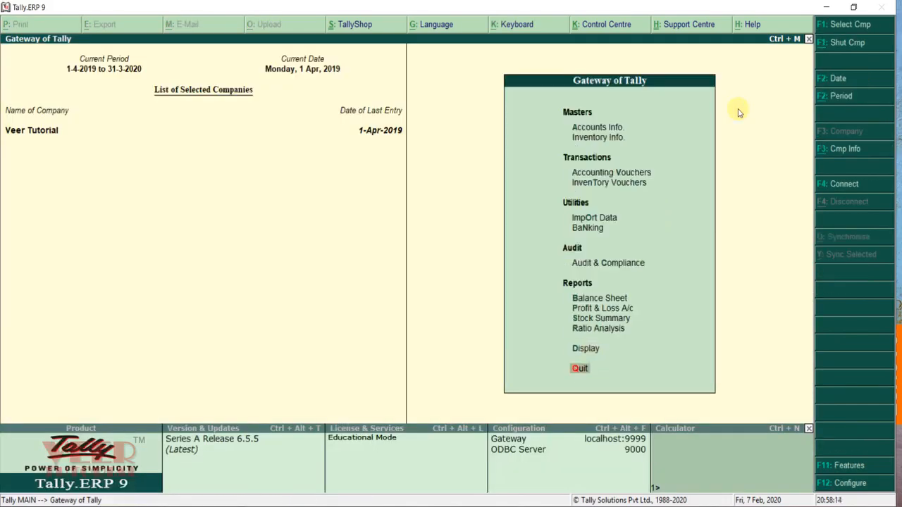
key(Return)
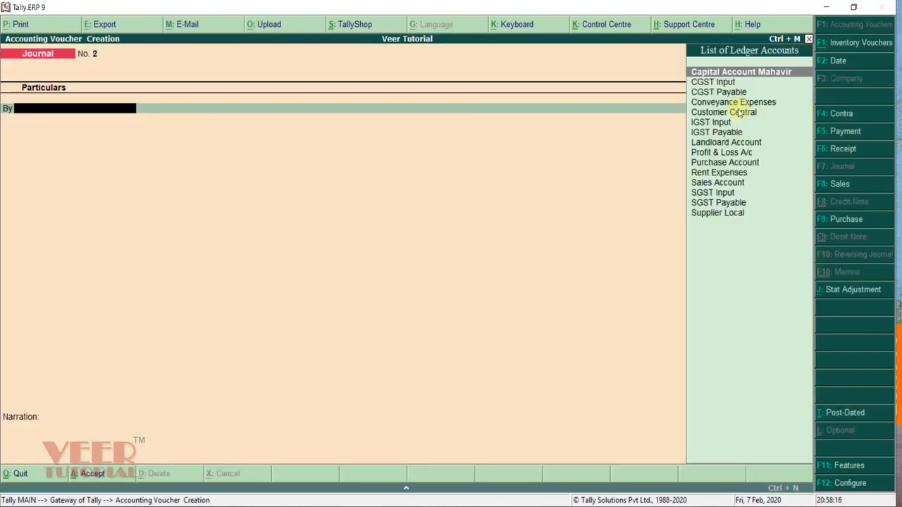
click(845, 298)
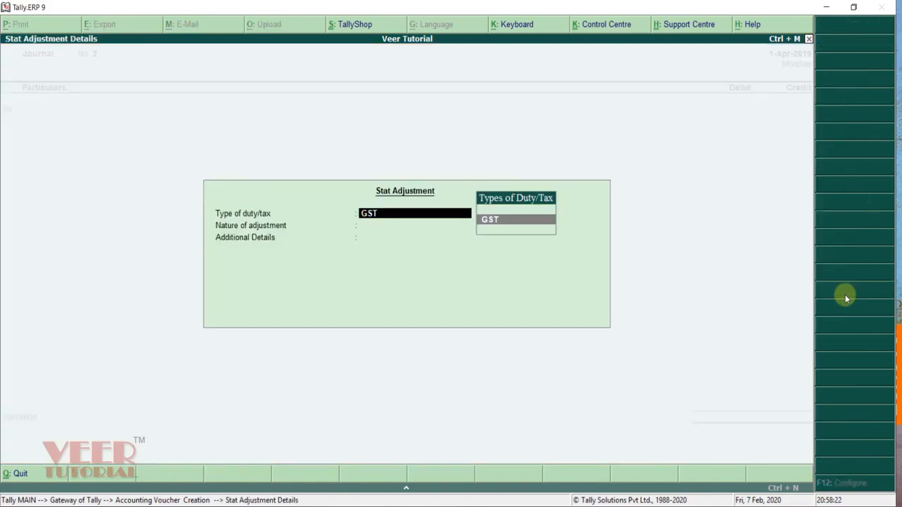
key(Return)
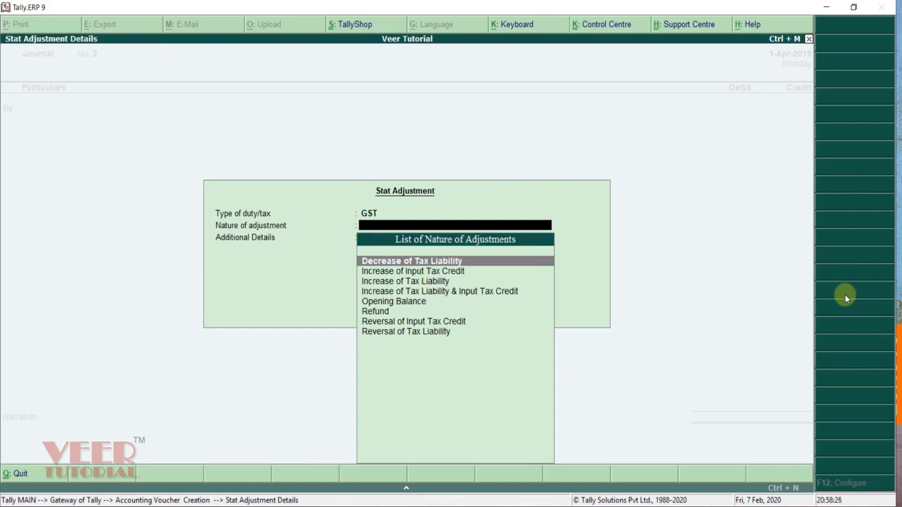
key(Return)
key(Down)
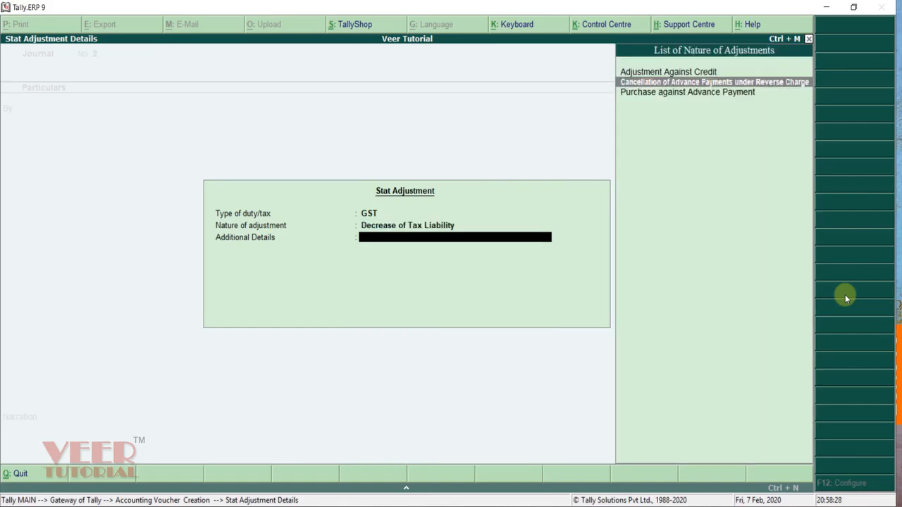
key(Up)
key(Return)
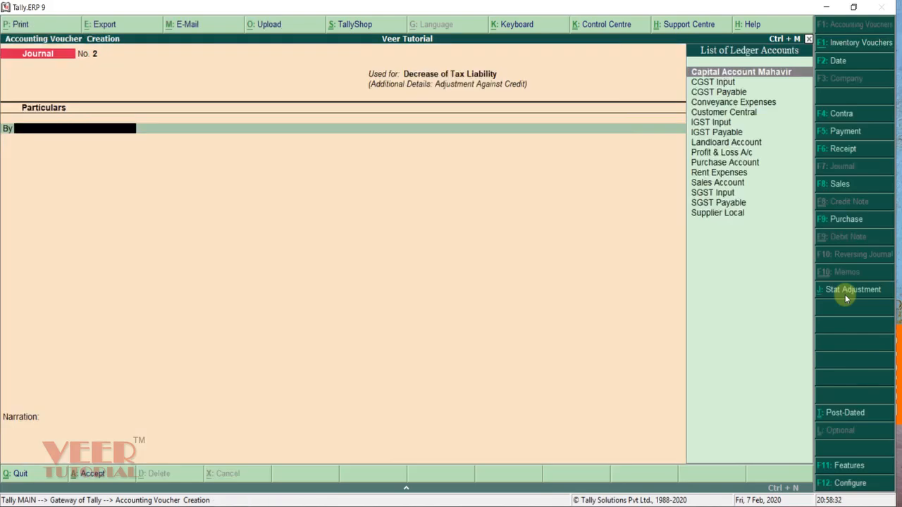
Step: Debit IGST Payable 3,600 at the 18% rate
key(Down)
key(Down)
key(Down)
key(Down)
key(Down)
key(Down)
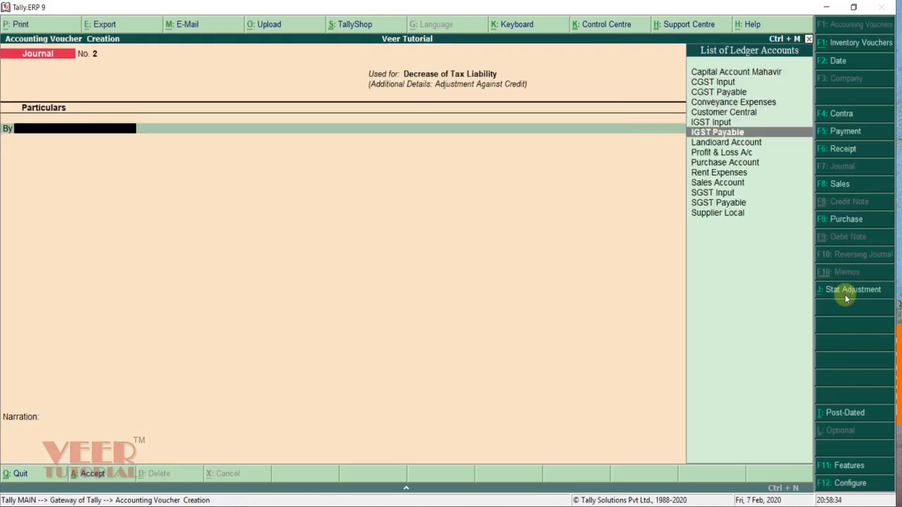
key(Return)
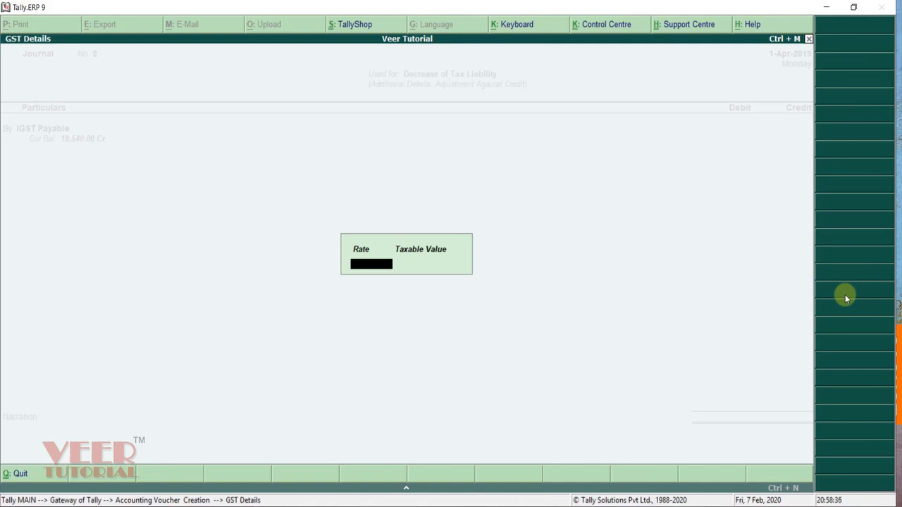
text(18)
key(Return)
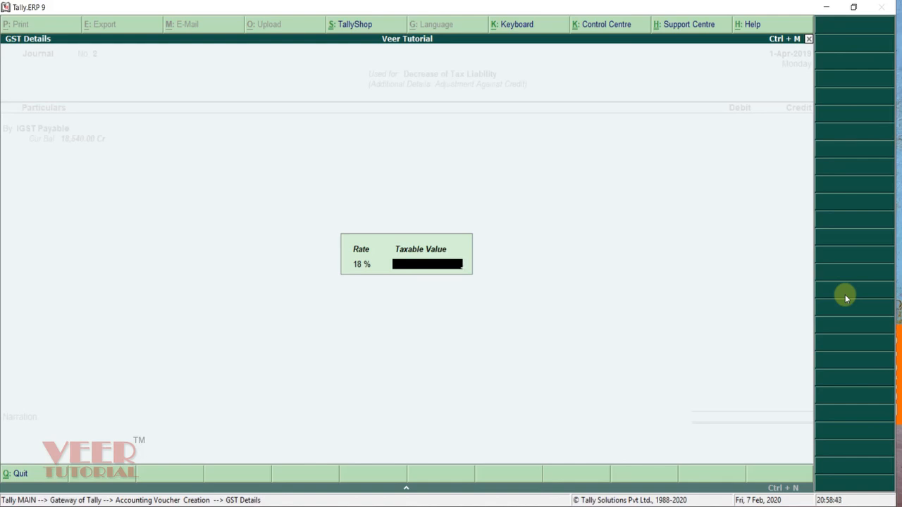
key(Return)
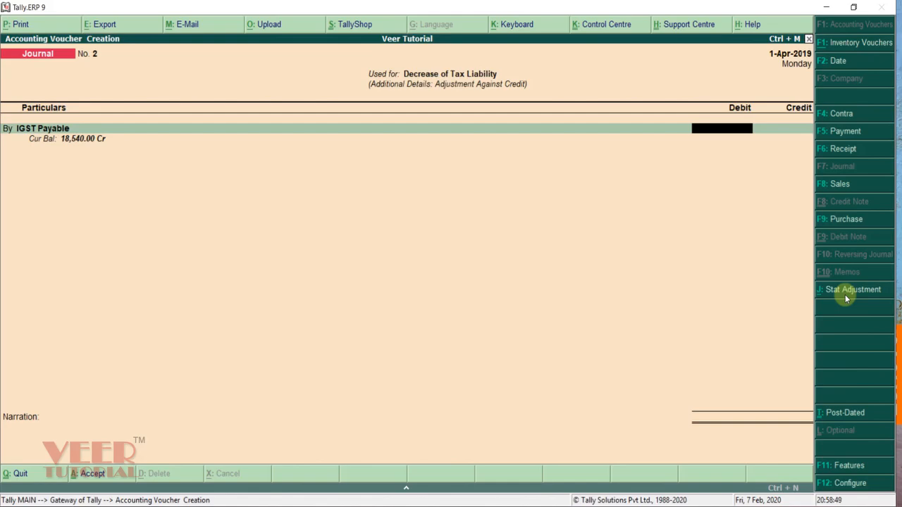
text(3600)
key(Return)
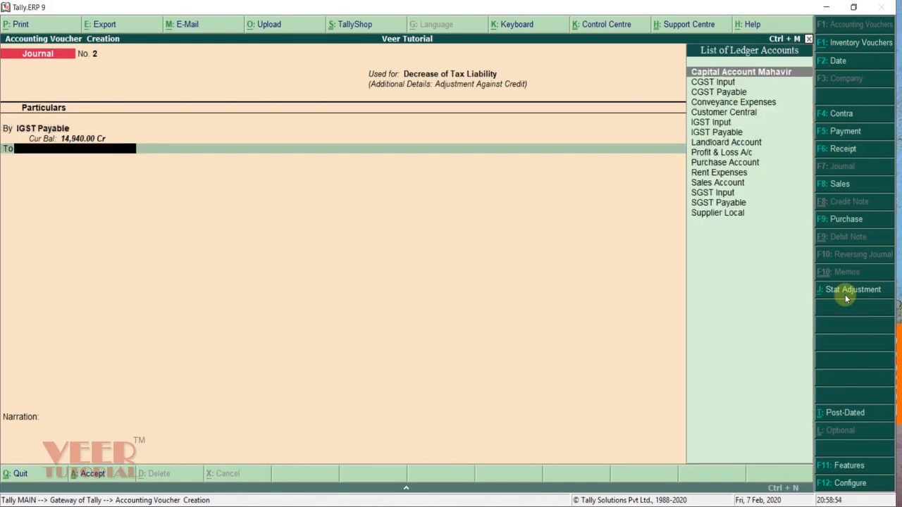
Step: Credit SGST Input 1,800 and CGST Input 1,800 to balance the journal
text(SG)
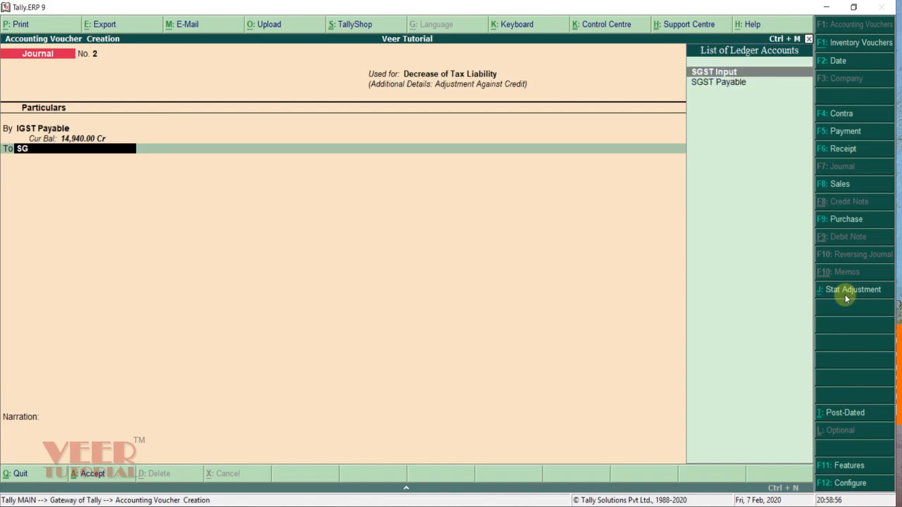
key(Return)
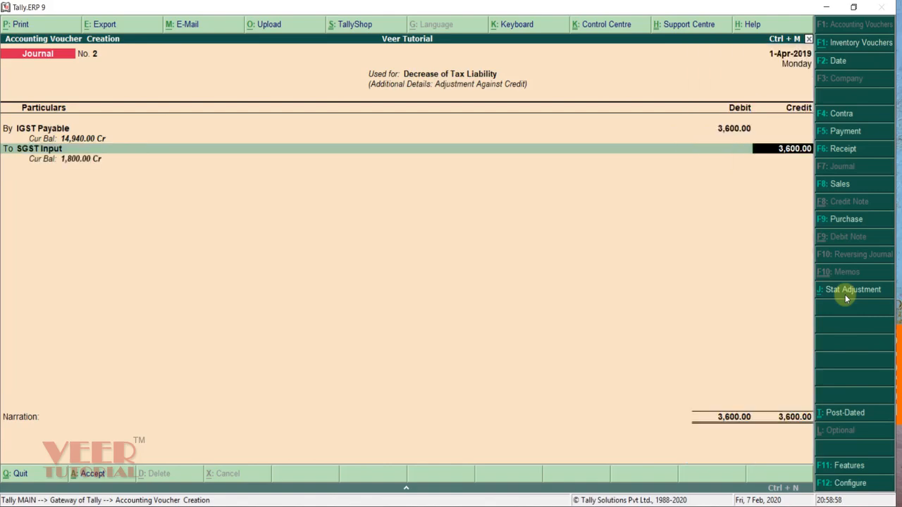
text(1800)
key(Return)
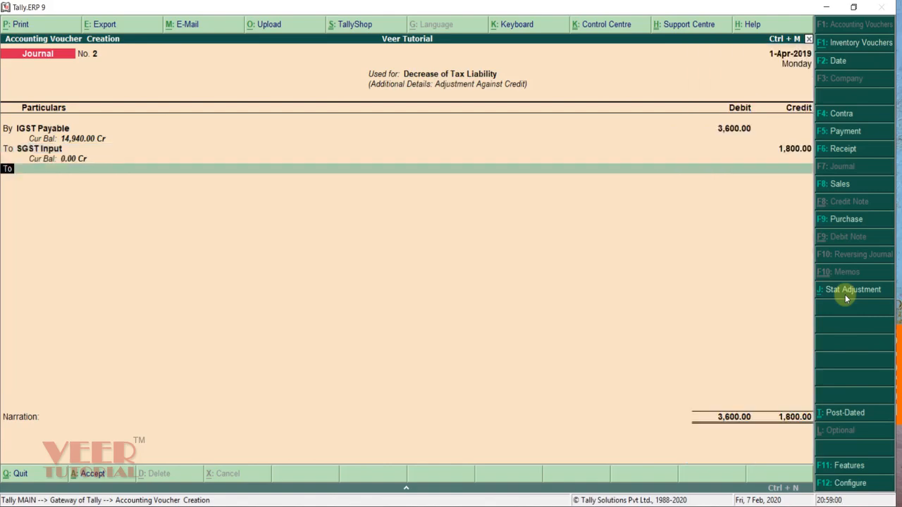
key(Return)
text(CG)
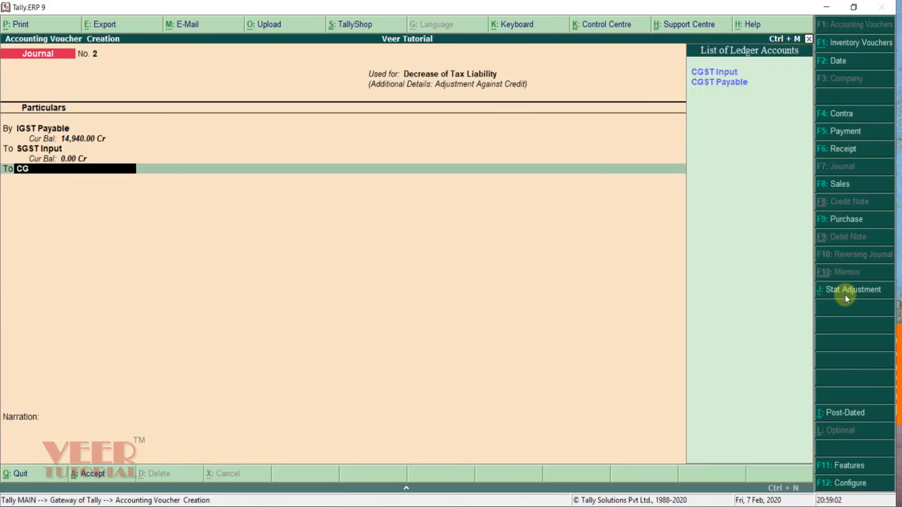
key(Return)
key(Return)
key(Return)
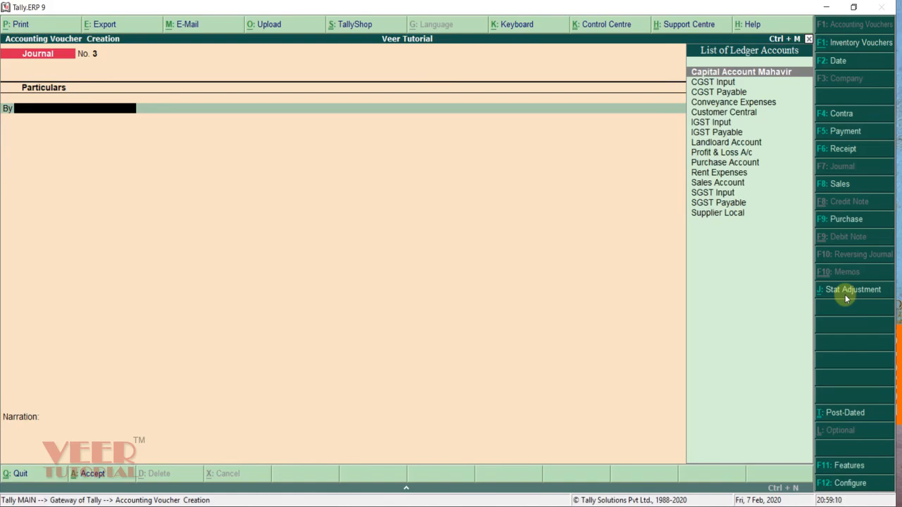
Step: Start a GST statutory payment for the period from 1-Apr-2019, type Regular
click(843, 131)
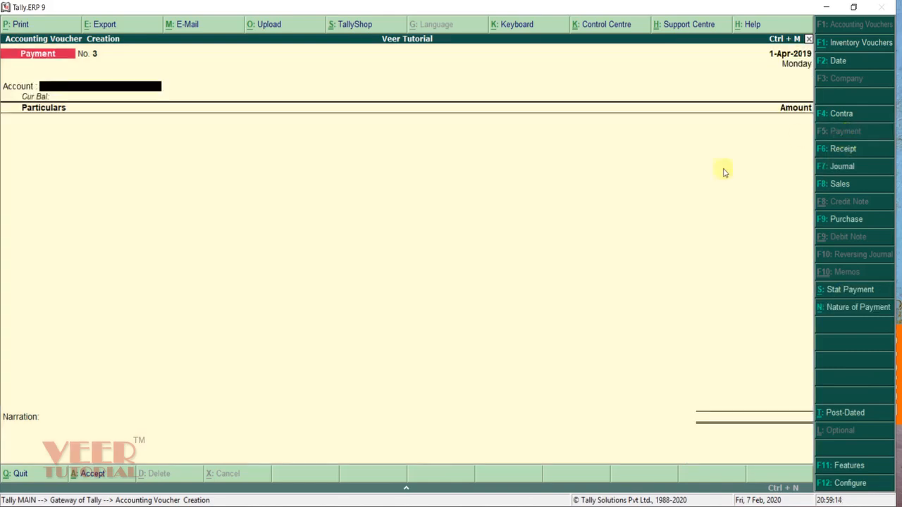
click(853, 291)
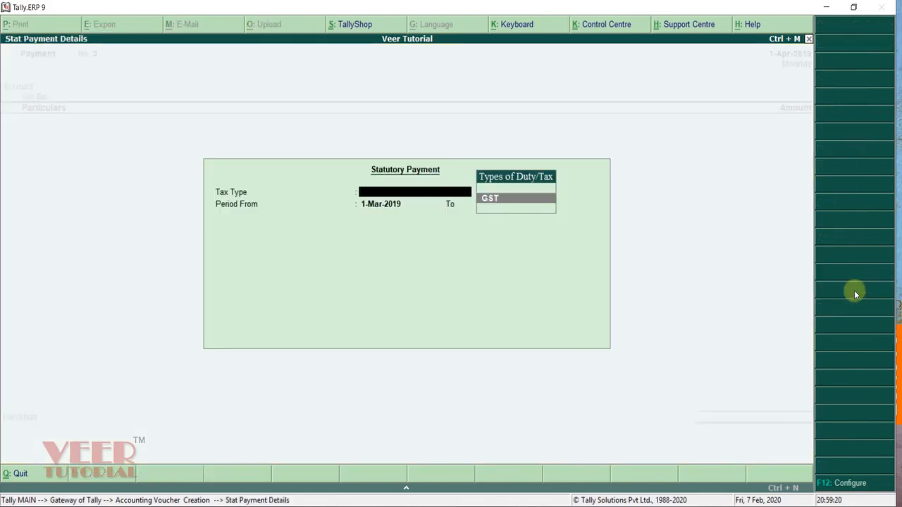
key(Return)
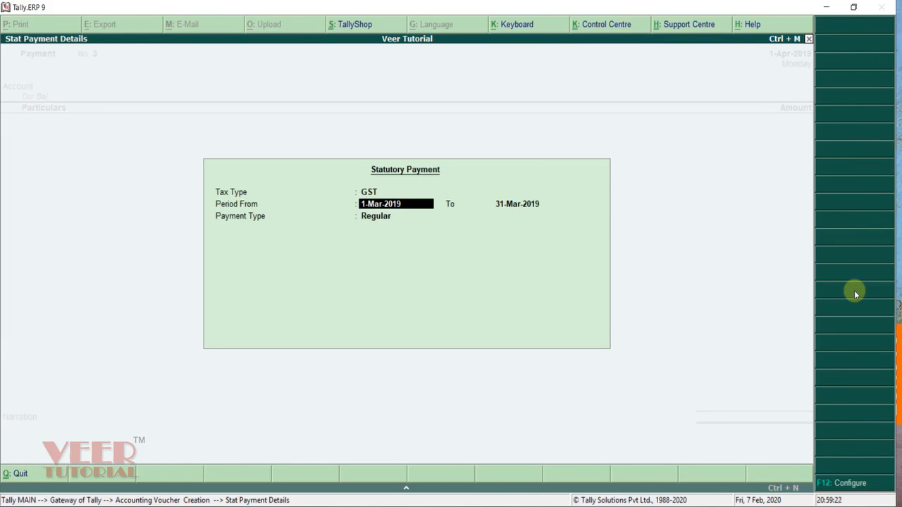
key(Return)
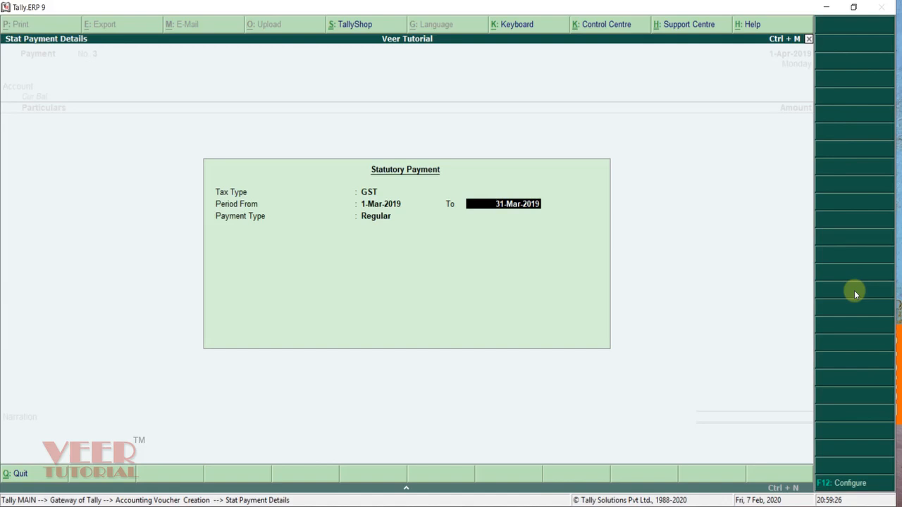
key(BackSpace)
text(1-)
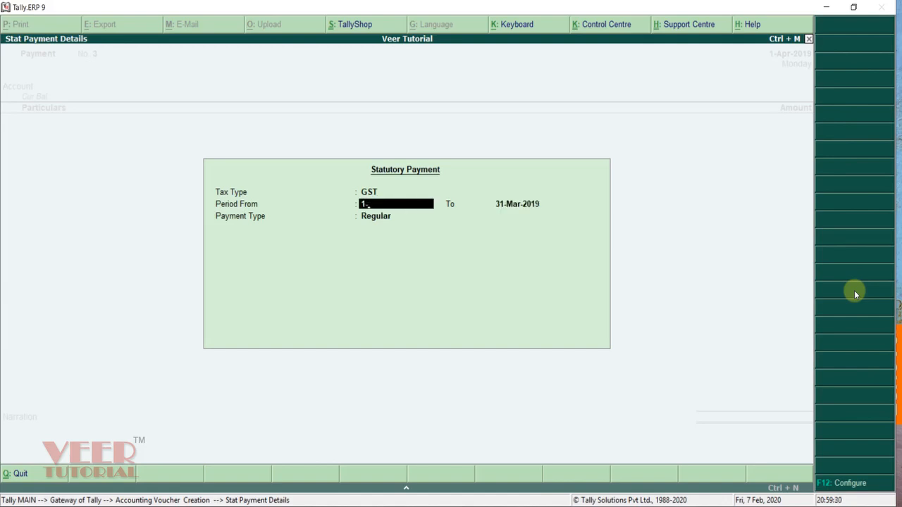
text(4)
key(Return)
text(1-)
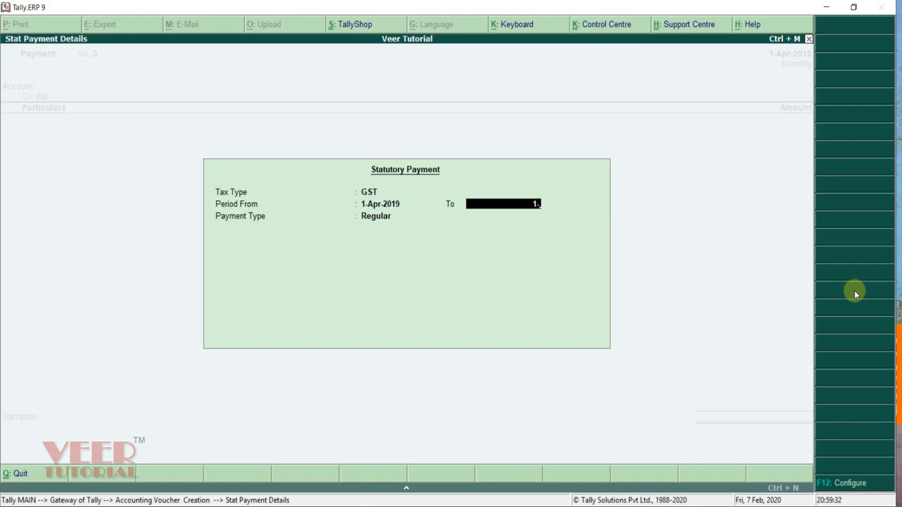
text(4)
key(Return)
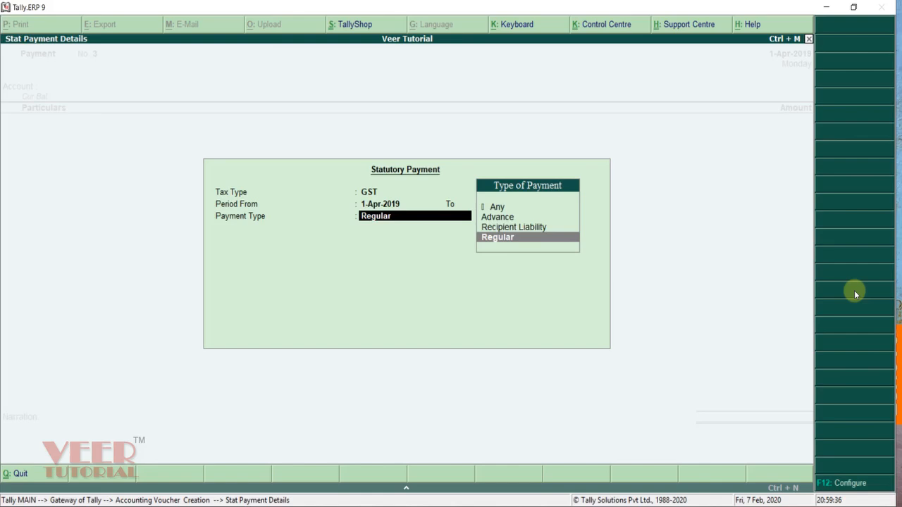
key(Return)
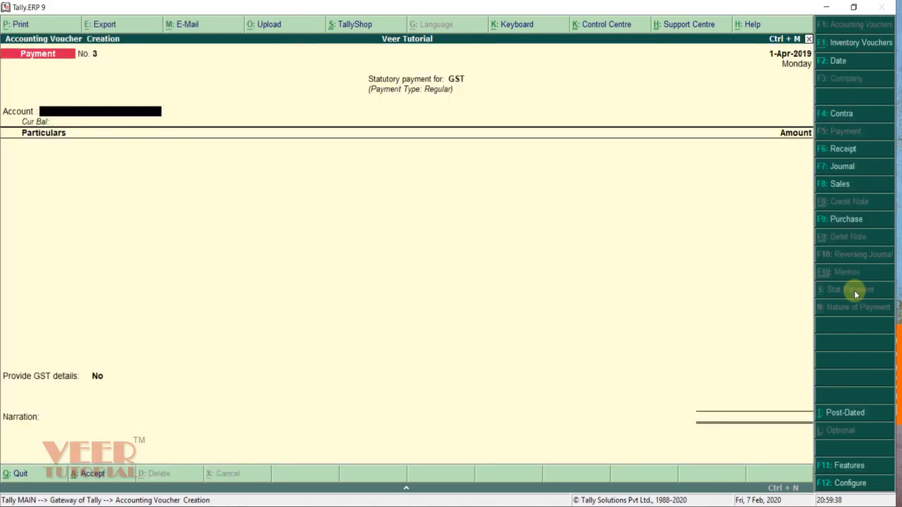
Step: Pay 14,940 to IGST Payable from ICICI BANK A/C
text(I)
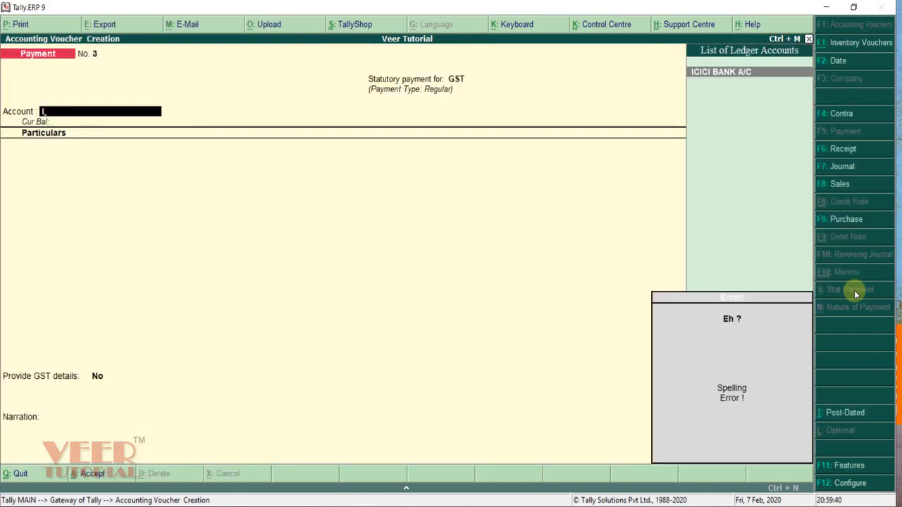
key(Return)
text(IG)
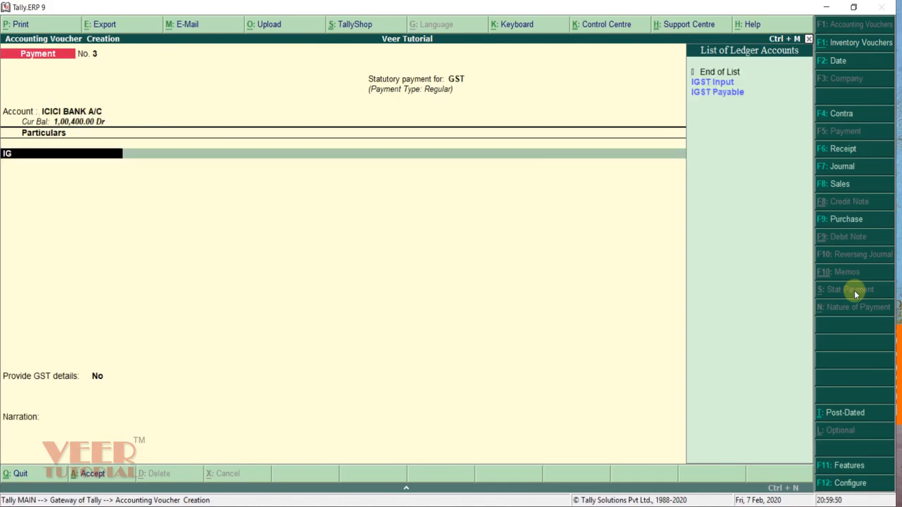
key(Down)
key(Return)
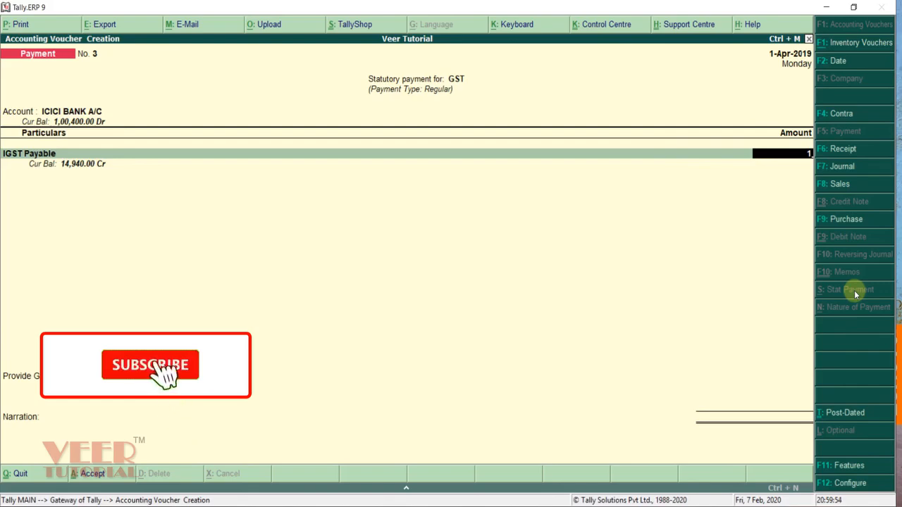
text(14,)
text(940)
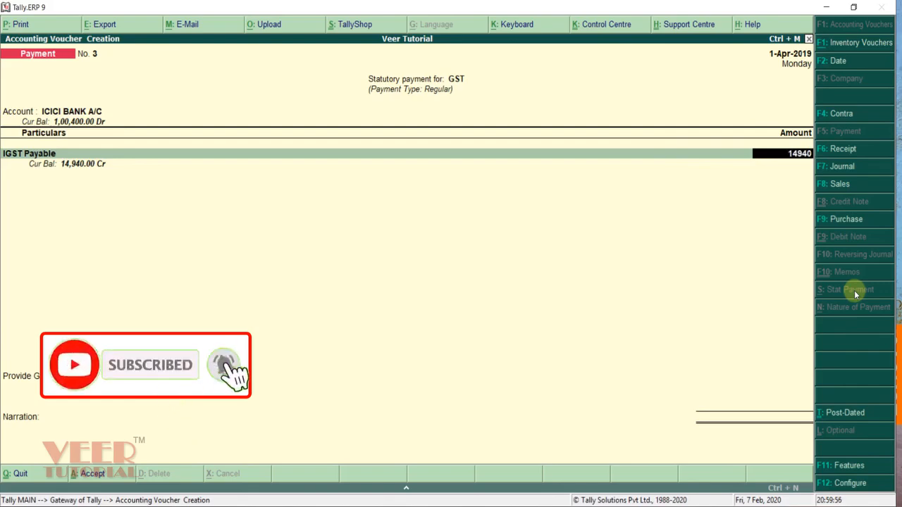
key(Return)
key(Return)
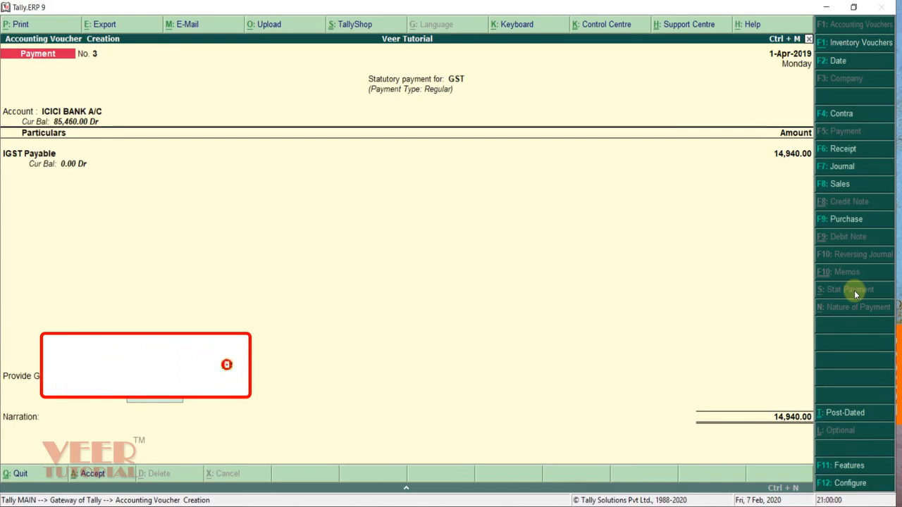
Step: Set the bank payment mode to Net Banking and save payment voucher No. 3
key(Return)
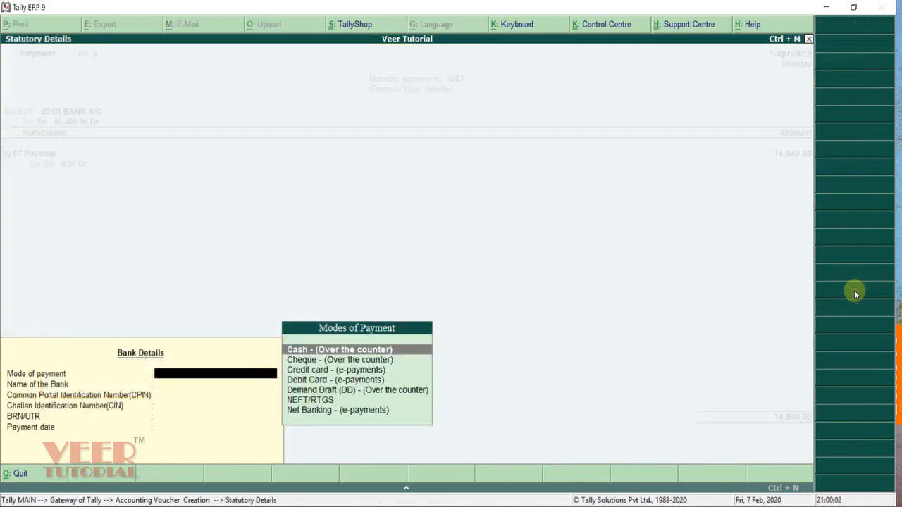
key(Down)
key(Down)
key(Down)
key(Down)
key(Down)
key(Down)
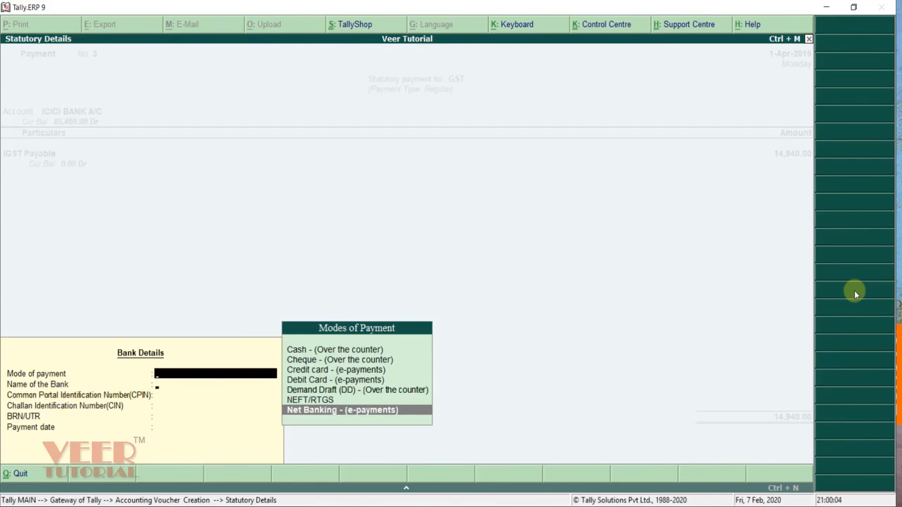
key(Return)
key(Return)
key(Return)
key(Return)
key(Return)
key(Return)
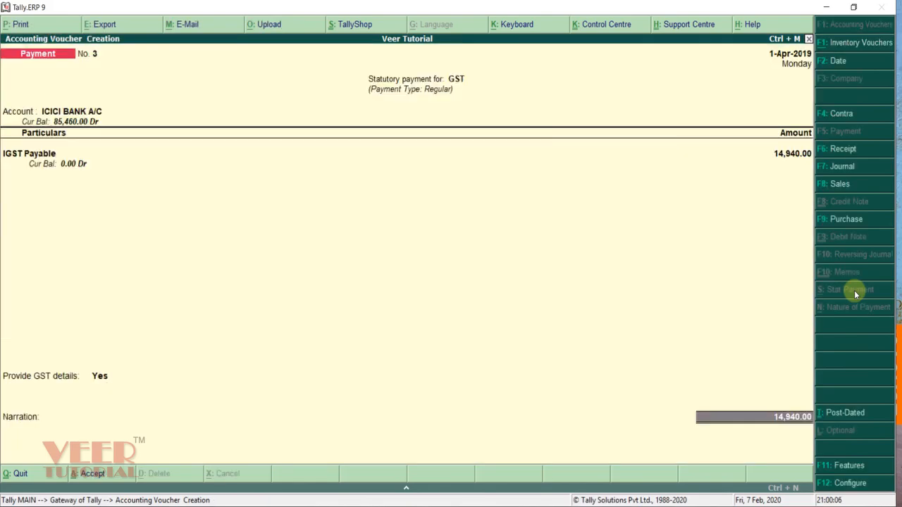
key(Return)
key(Return)
key(Return)
key(Return)
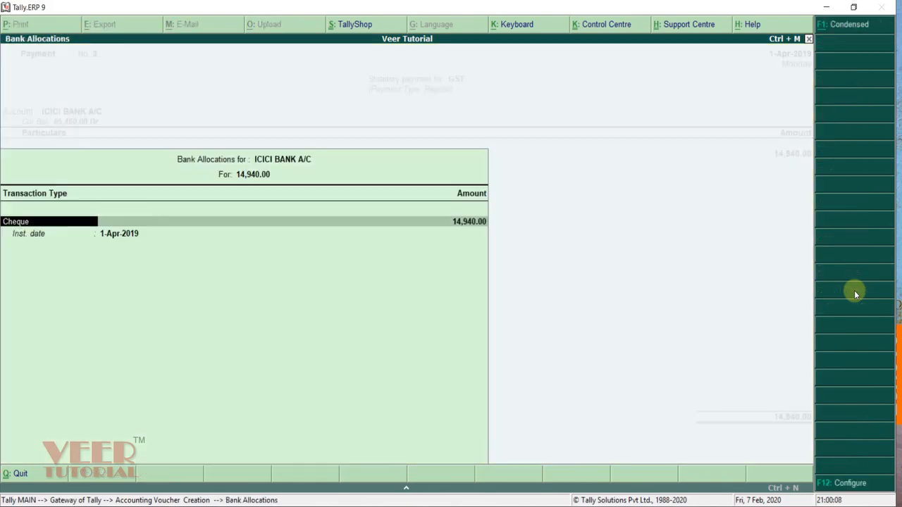
key(Return)
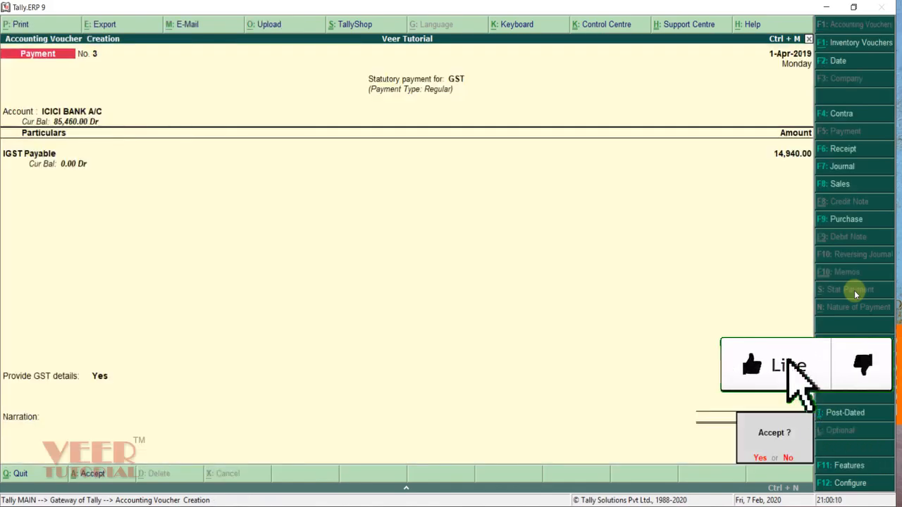
key(Return)
key(Escape)
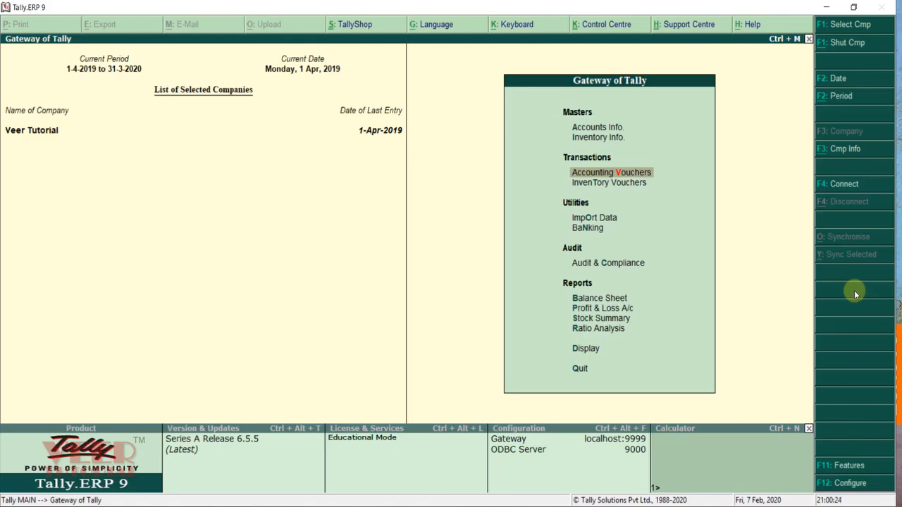
Step: Open the GST Challan Reconciliation report from Display > Statutory Reports > GST Reports
key(d)
key(Down)
key(Down)
key(Down)
key(Down)
key(Down)
key(Down)
key(Down)
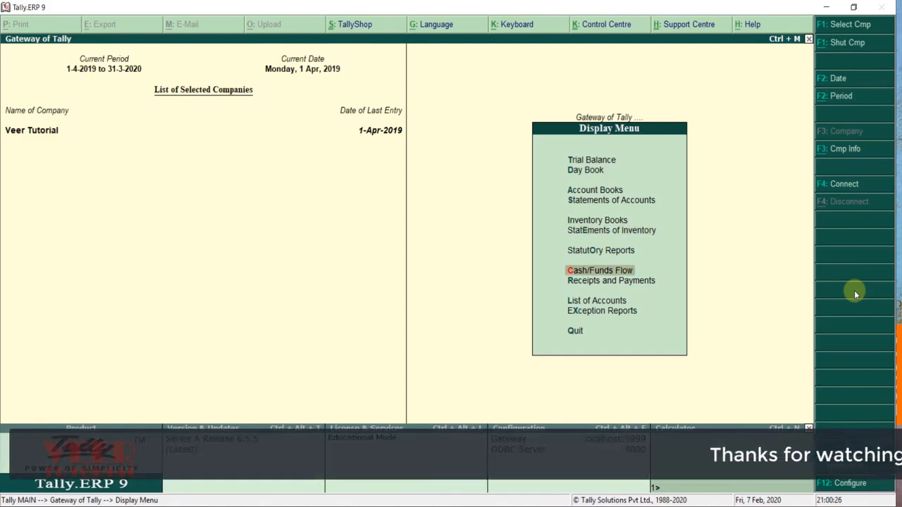
key(o)
key(g)
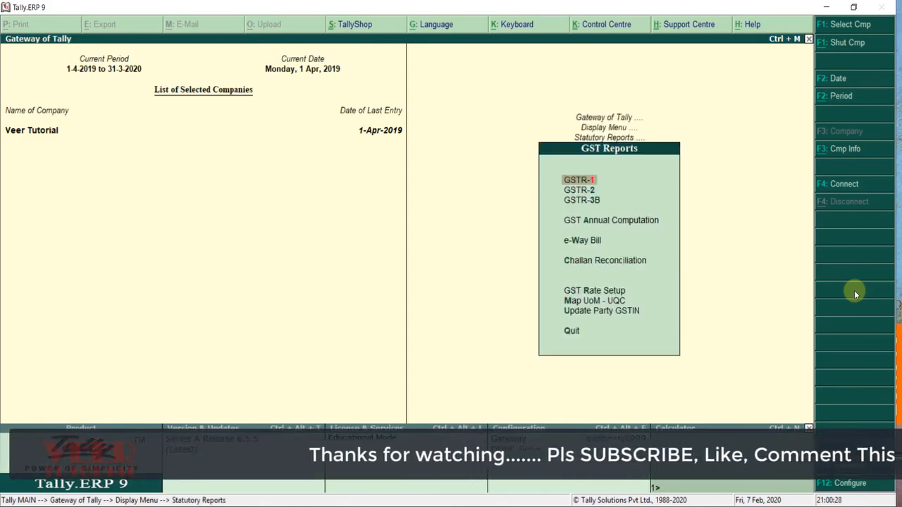
key(Down)
key(Down)
key(Down)
key(Down)
key(Down)
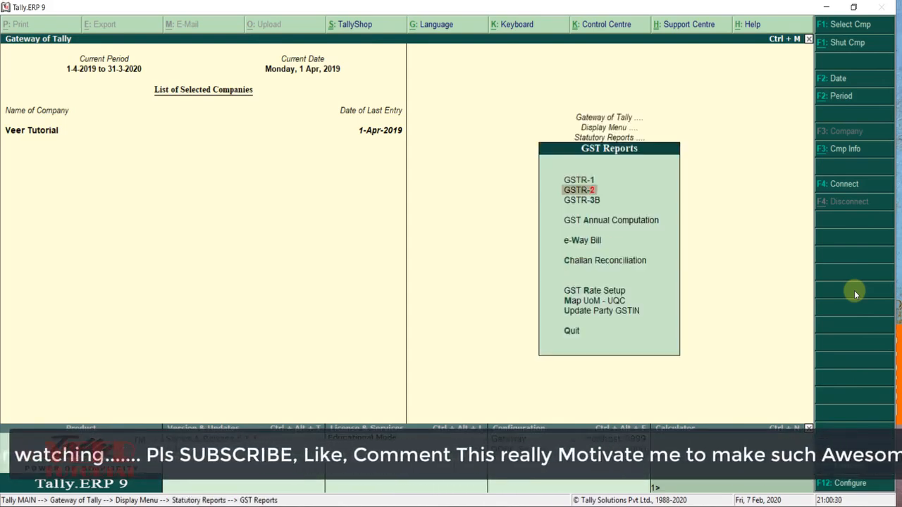
key(Return)
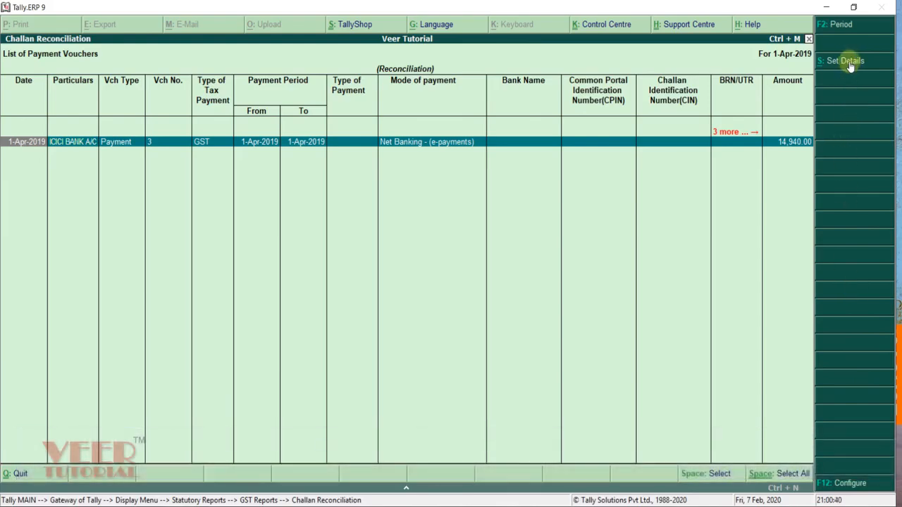
Step: In the payment's statutory details, set mode of payment to NEFT/RTGS and bank to ICICI
click(849, 62)
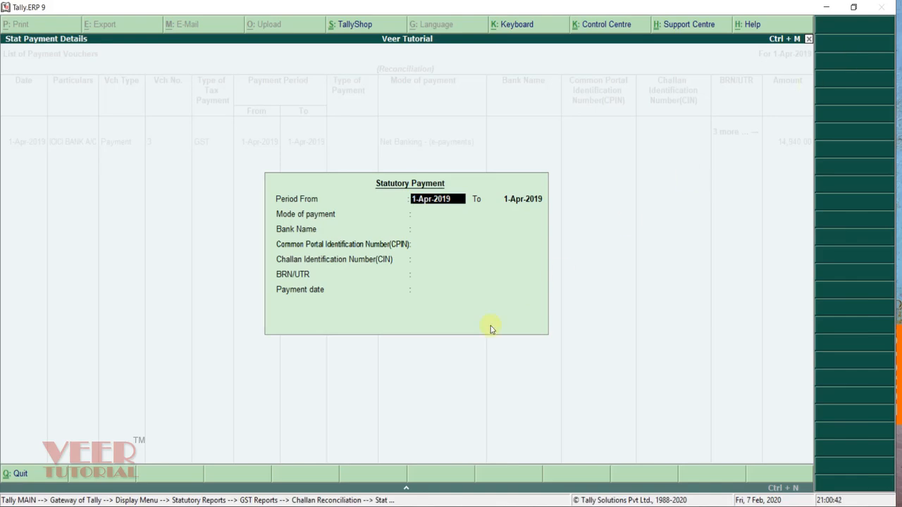
key(Return)
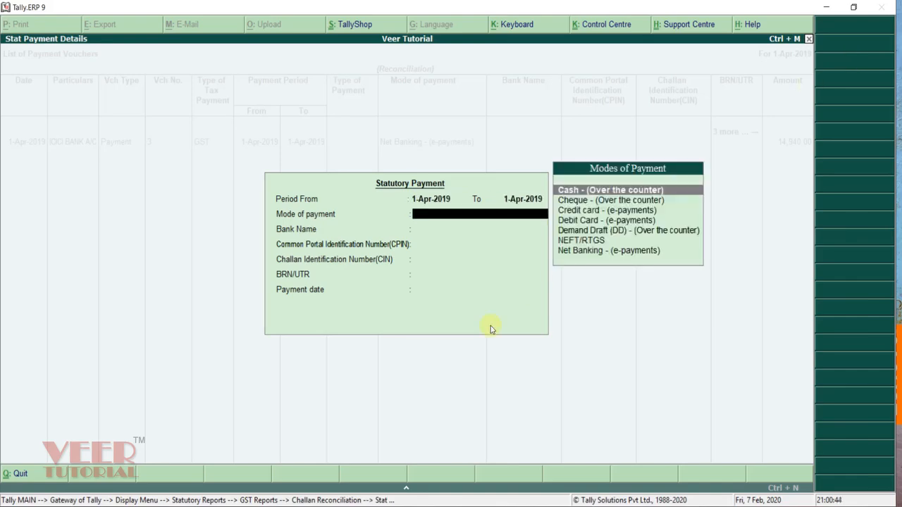
key(Down)
key(Down)
key(Down)
key(Down)
key(Down)
key(Return)
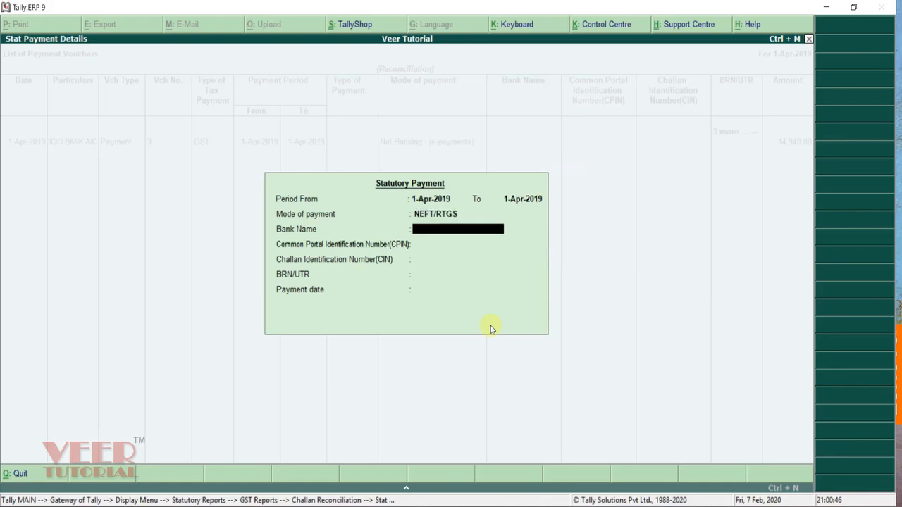
text(ICICI)
key(Return)
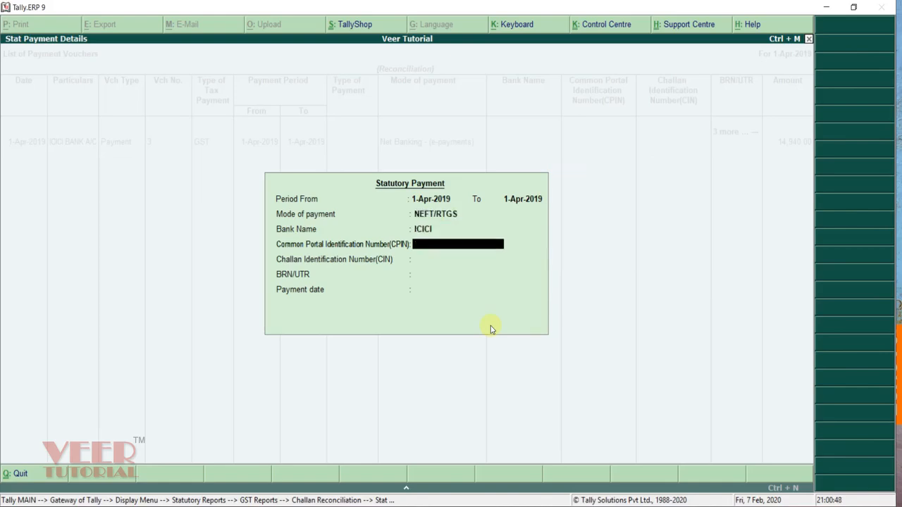
Step: Enter CPIN 1224, CIN 12345, BRN/UTR UTUUT and date 1-Apr-2019, then accept the details
text(1224)
key(Return)
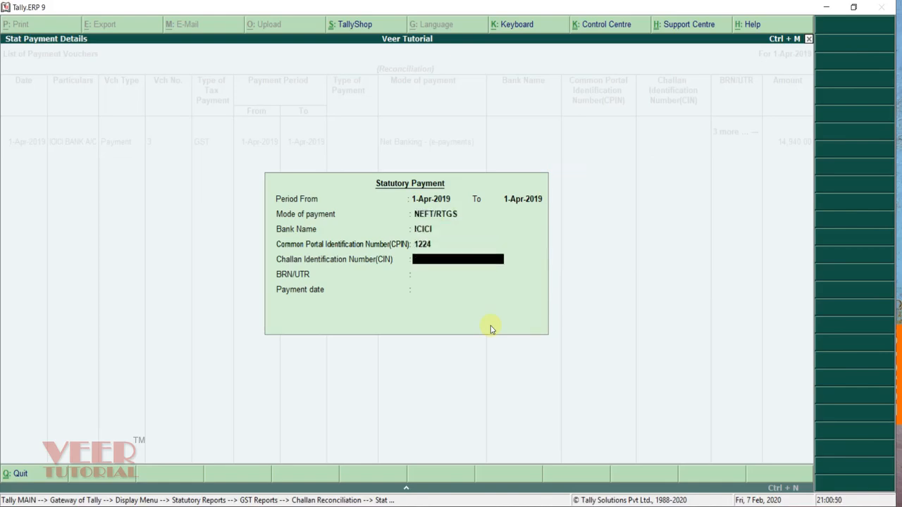
text(12345)
key(Return)
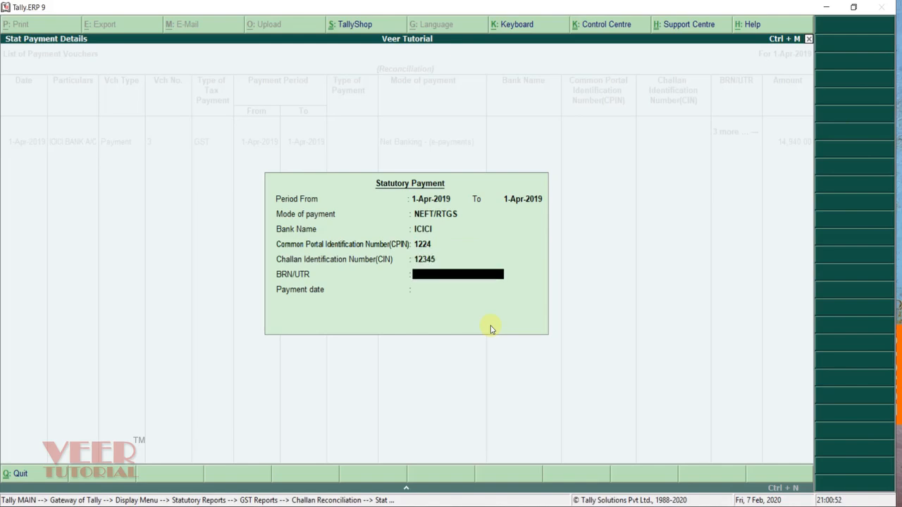
text(UTUUT)
key(Return)
text(1-4-)
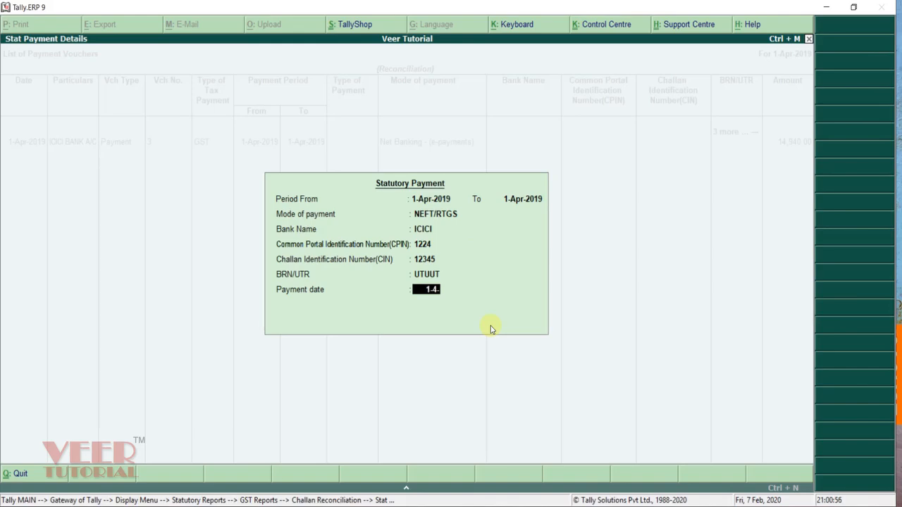
key(Return)
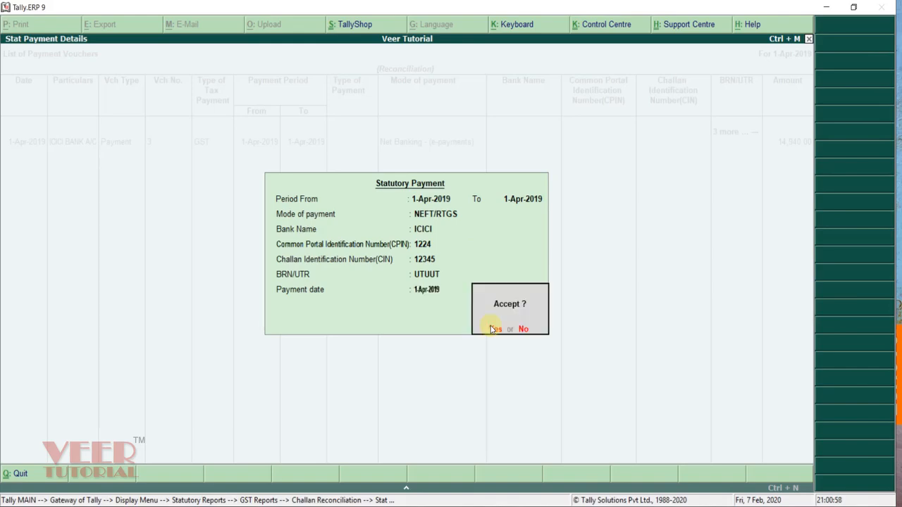
click(492, 329)
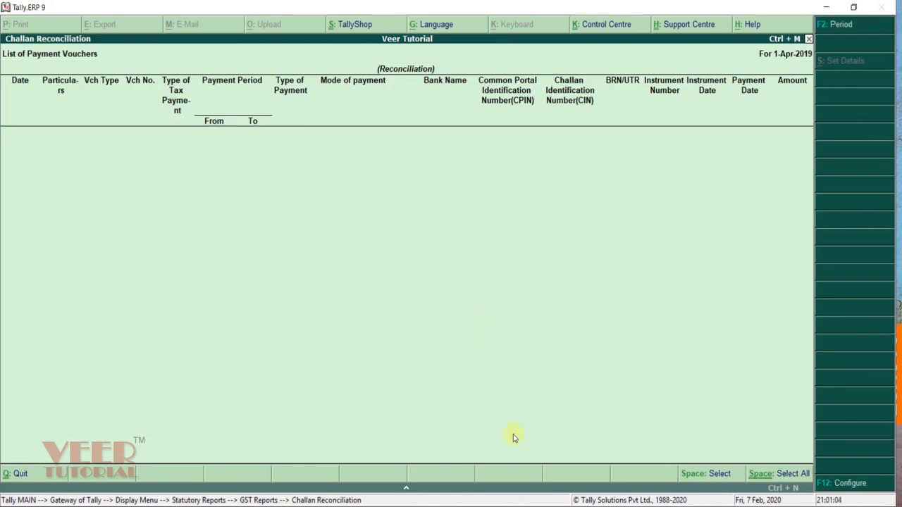
Step: Configure the report to show transactions with challan details, then return to GST Reports
click(844, 486)
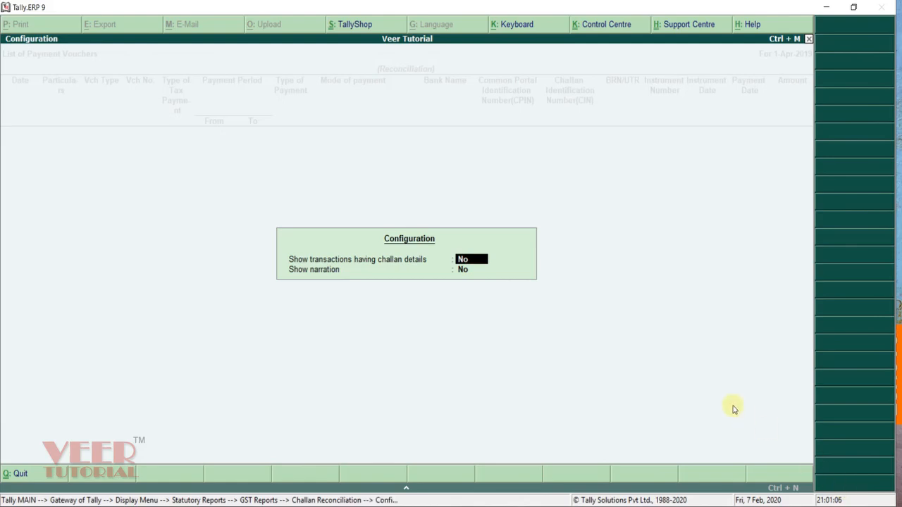
text(y)
key(Return)
key(Return)
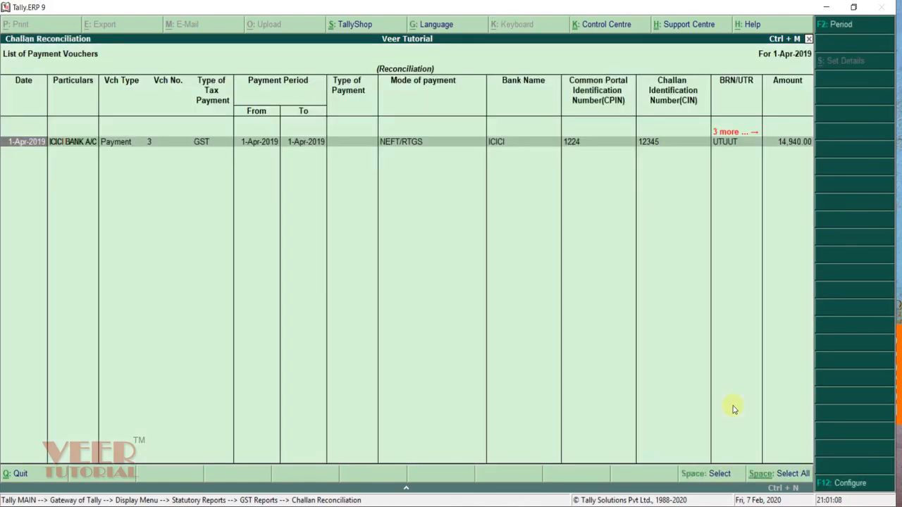
key(Escape)
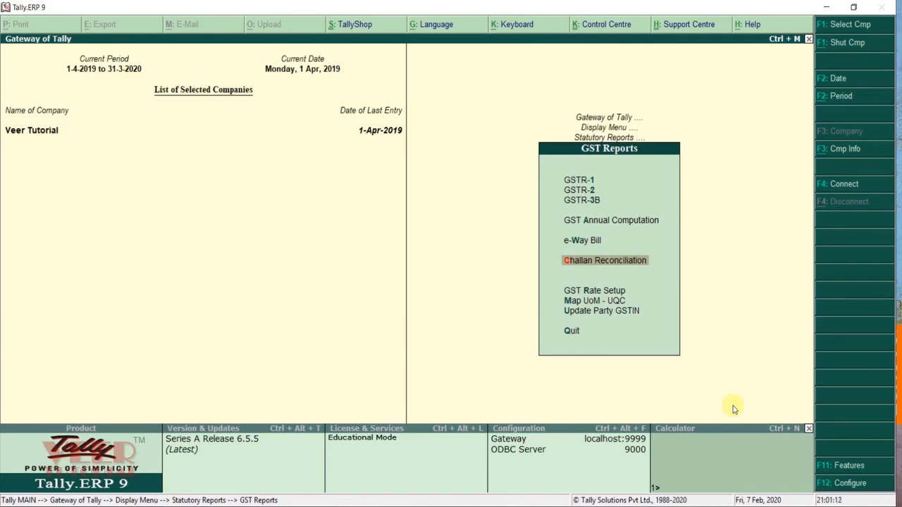
Step: Open the April 2019 GSTR-3B return and browse its voucher summary rows
key(Up)
key(Up)
key(Up)
key(Up)
key(Up)
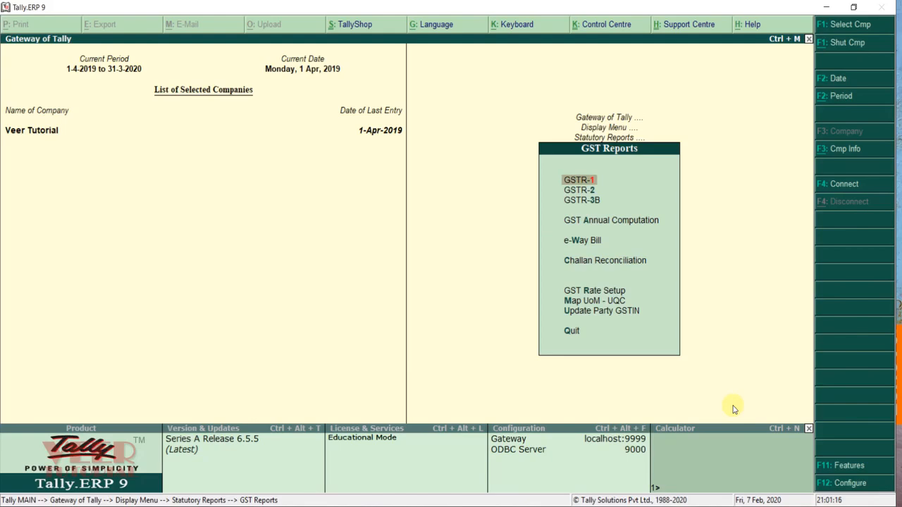
key(Down)
key(Down)
key(Return)
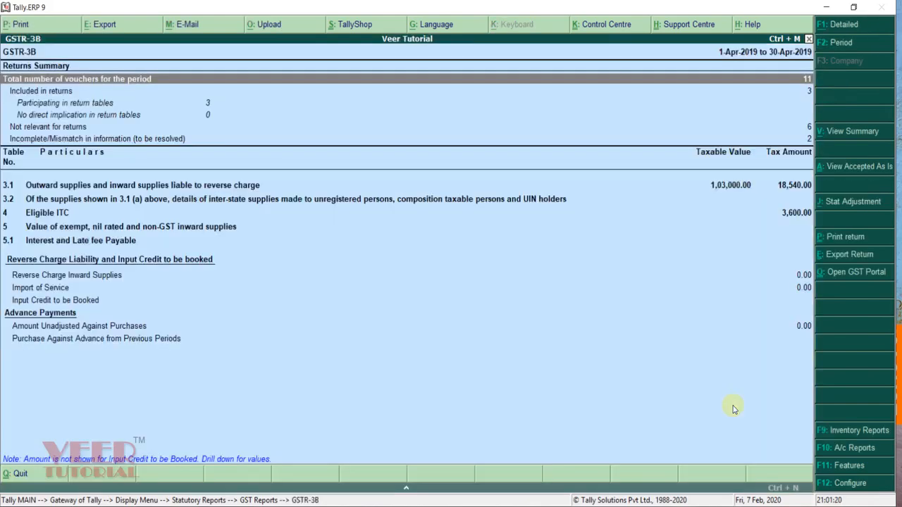
key(Down)
key(Down)
key(Up)
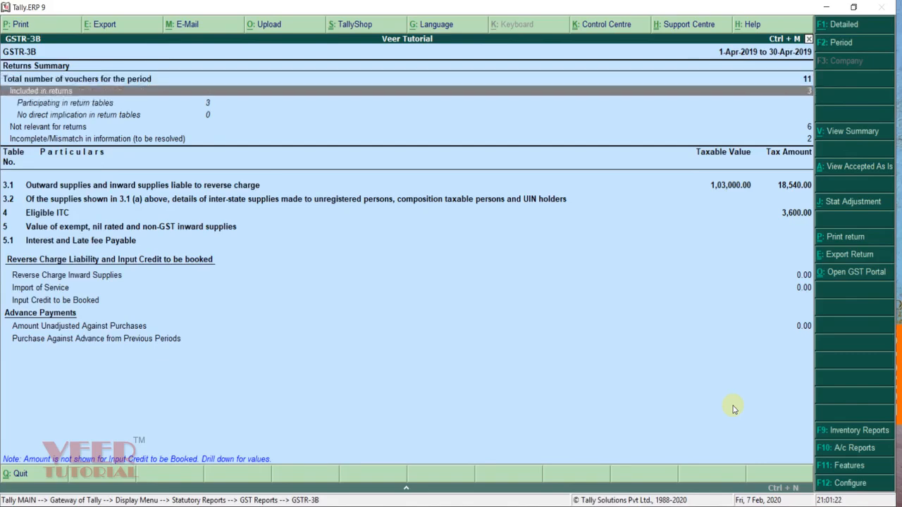
key(Up)
key(Down)
key(Down)
key(Down)
key(Up)
key(Up)
key(Up)
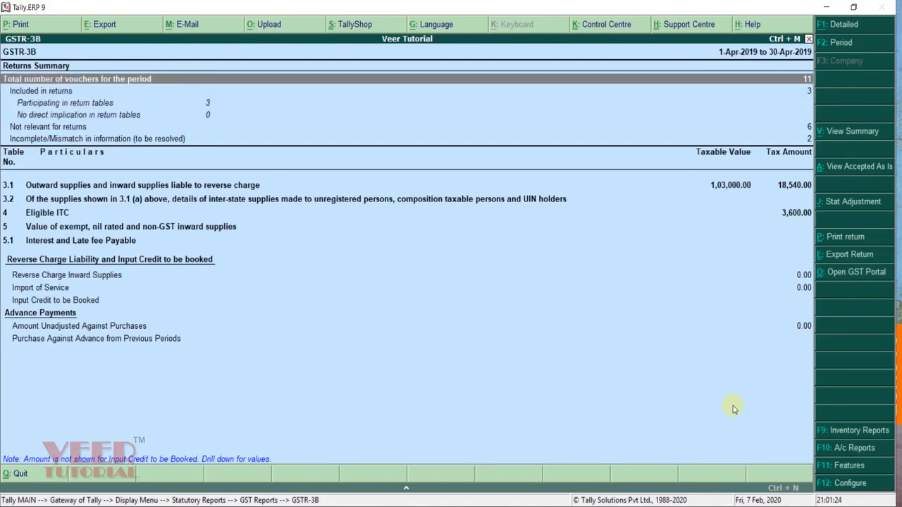
key(Down)
key(Down)
key(Down)
key(Down)
key(Down)
key(Up)
key(Up)
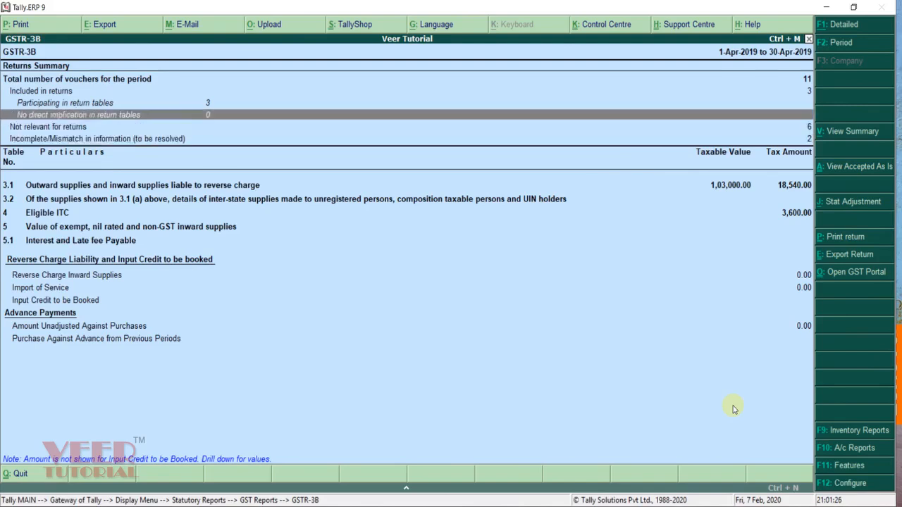
key(Up)
key(Down)
key(Down)
key(Down)
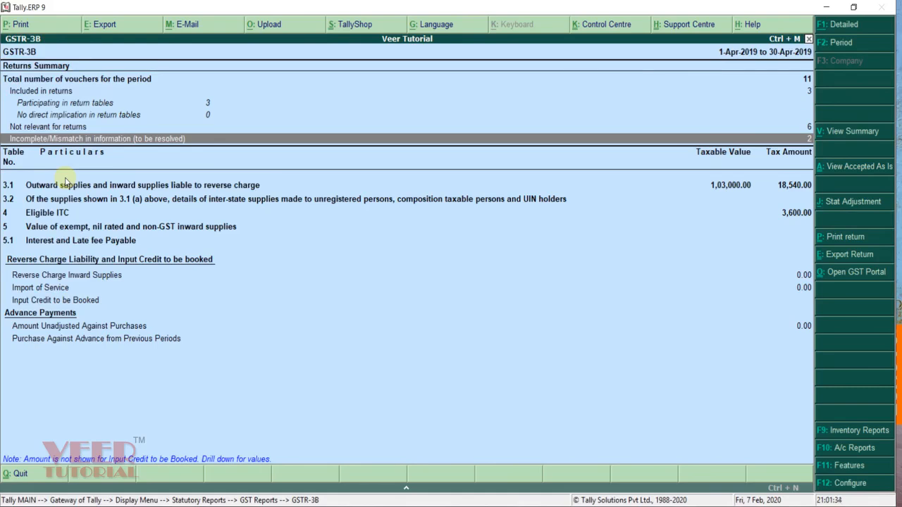
Step: Step through the GSTR-3B tax tables from row 3.2 down to table 5
key(Down)
key(Down)
key(Up)
key(Up)
key(Down)
key(Down)
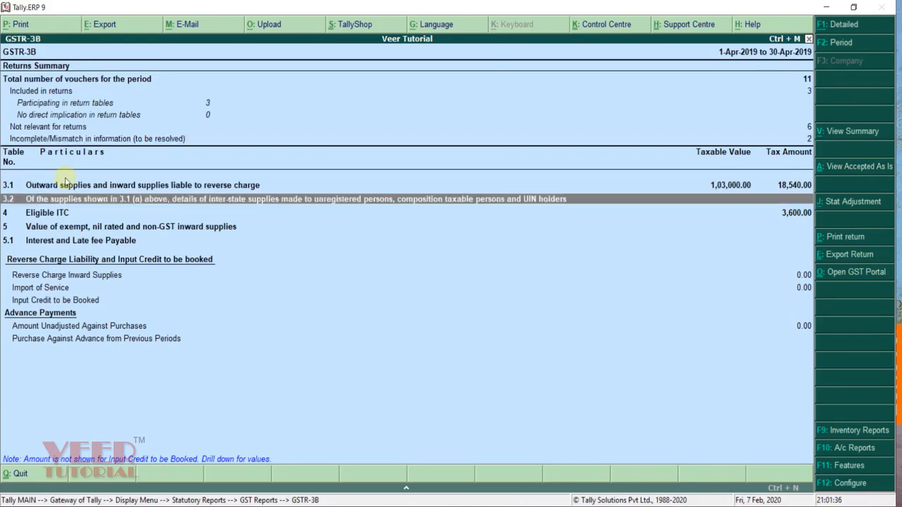
key(Down)
key(Down)
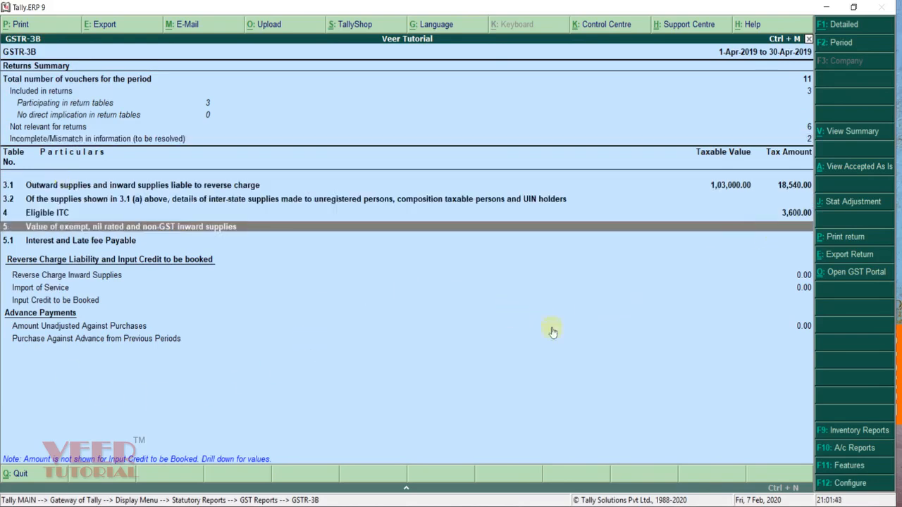
Step: Attempt to export GSTR-3B and then GSTR-1, answering No to correcting the company GSTIN both times
click(842, 256)
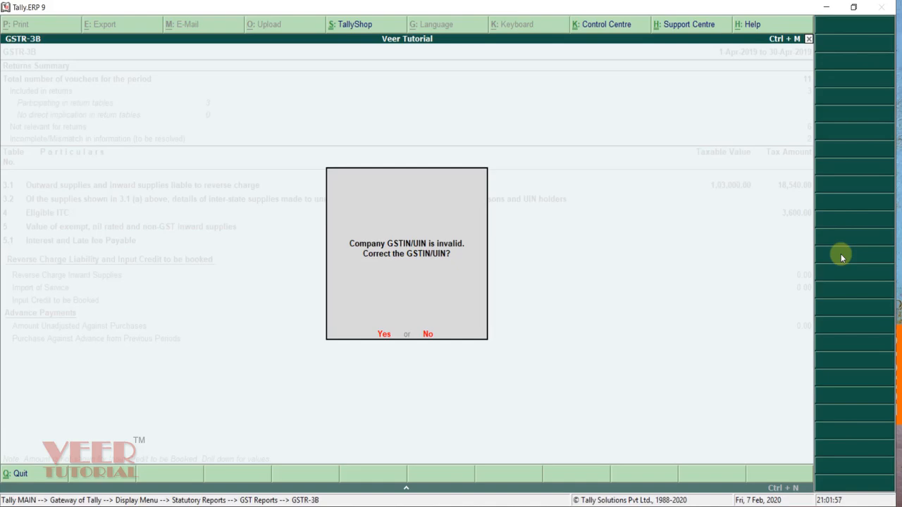
key(n)
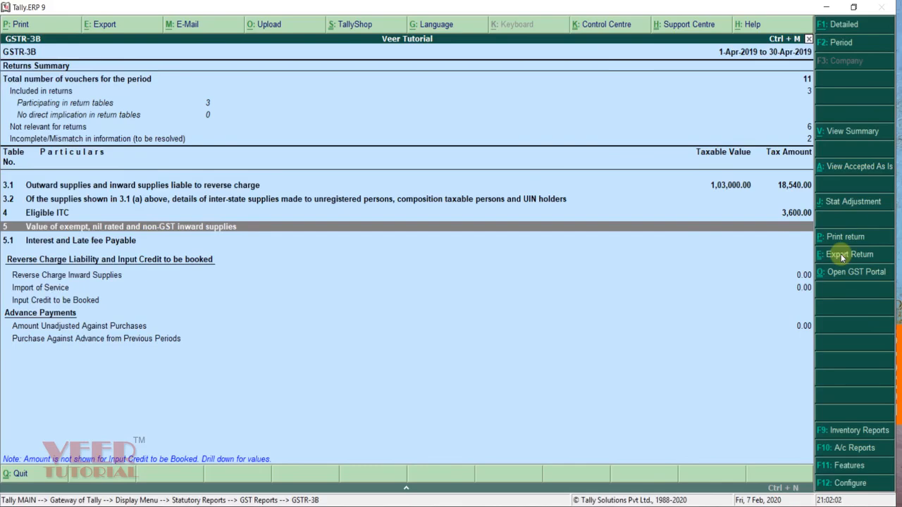
key(Escape)
key(Up)
key(Up)
key(Return)
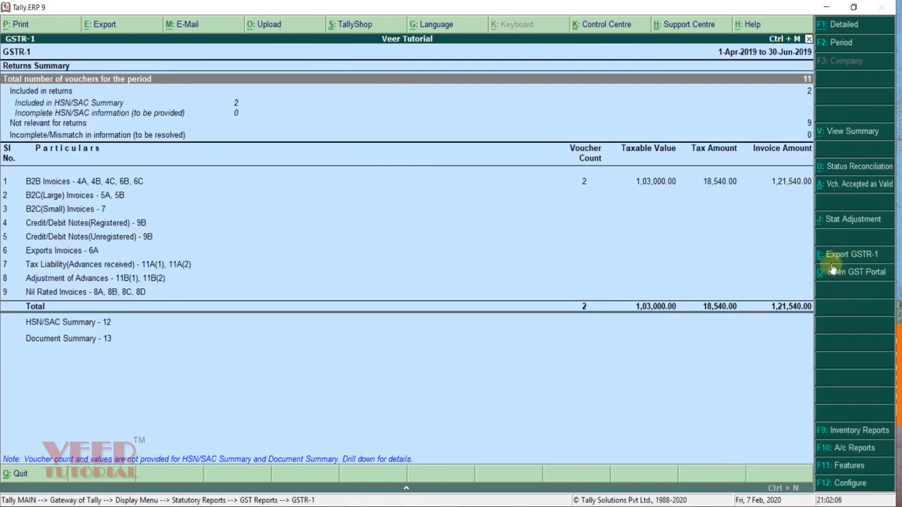
click(849, 257)
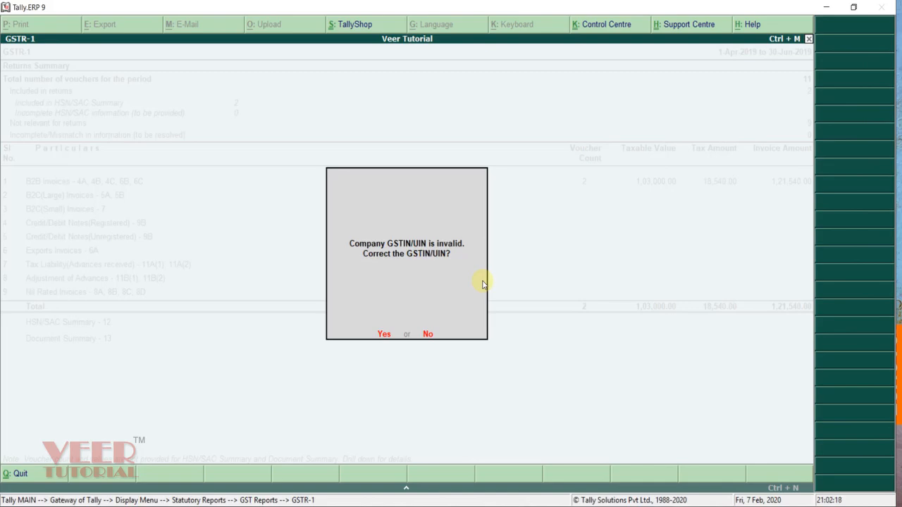
key(n)
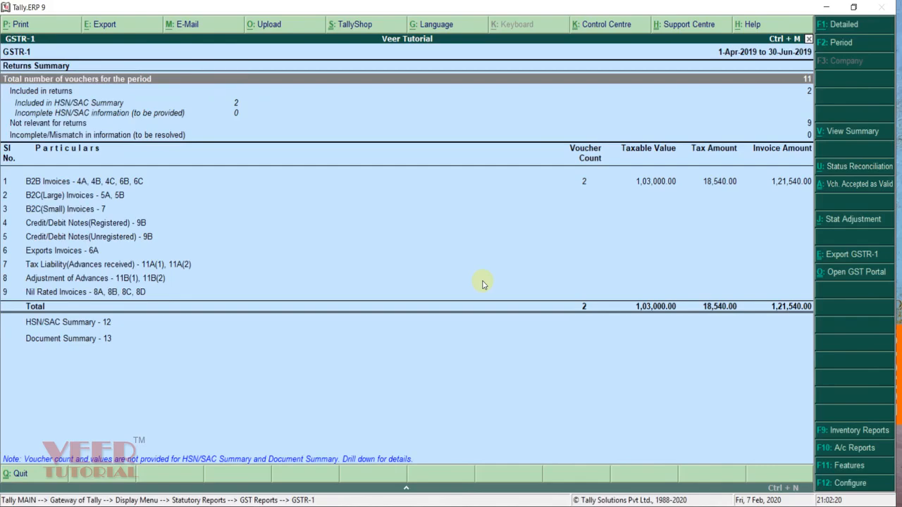